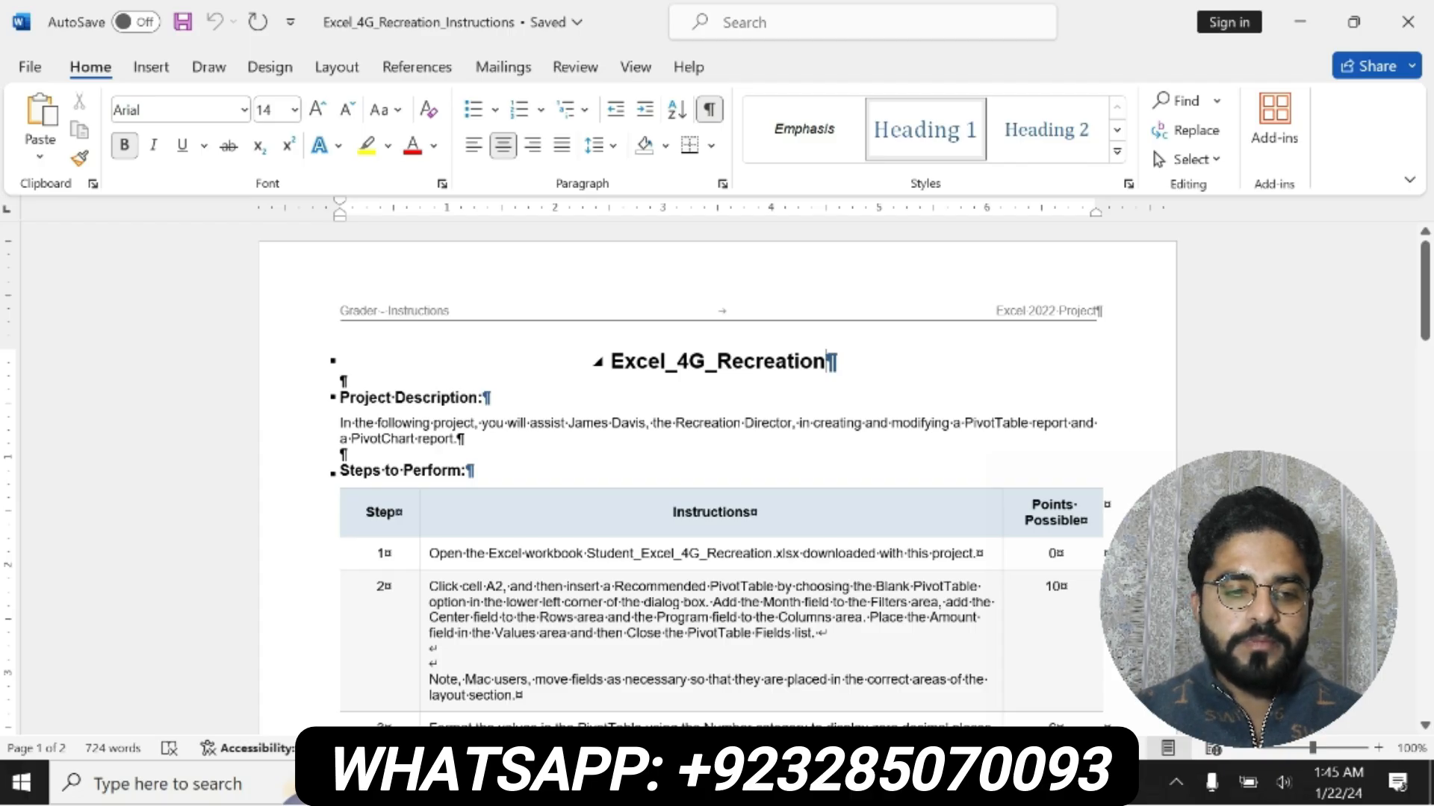
Highlight the document title Excel_4G_Recreation and the Project Description section in yellow
drag(611, 362, 776, 382)
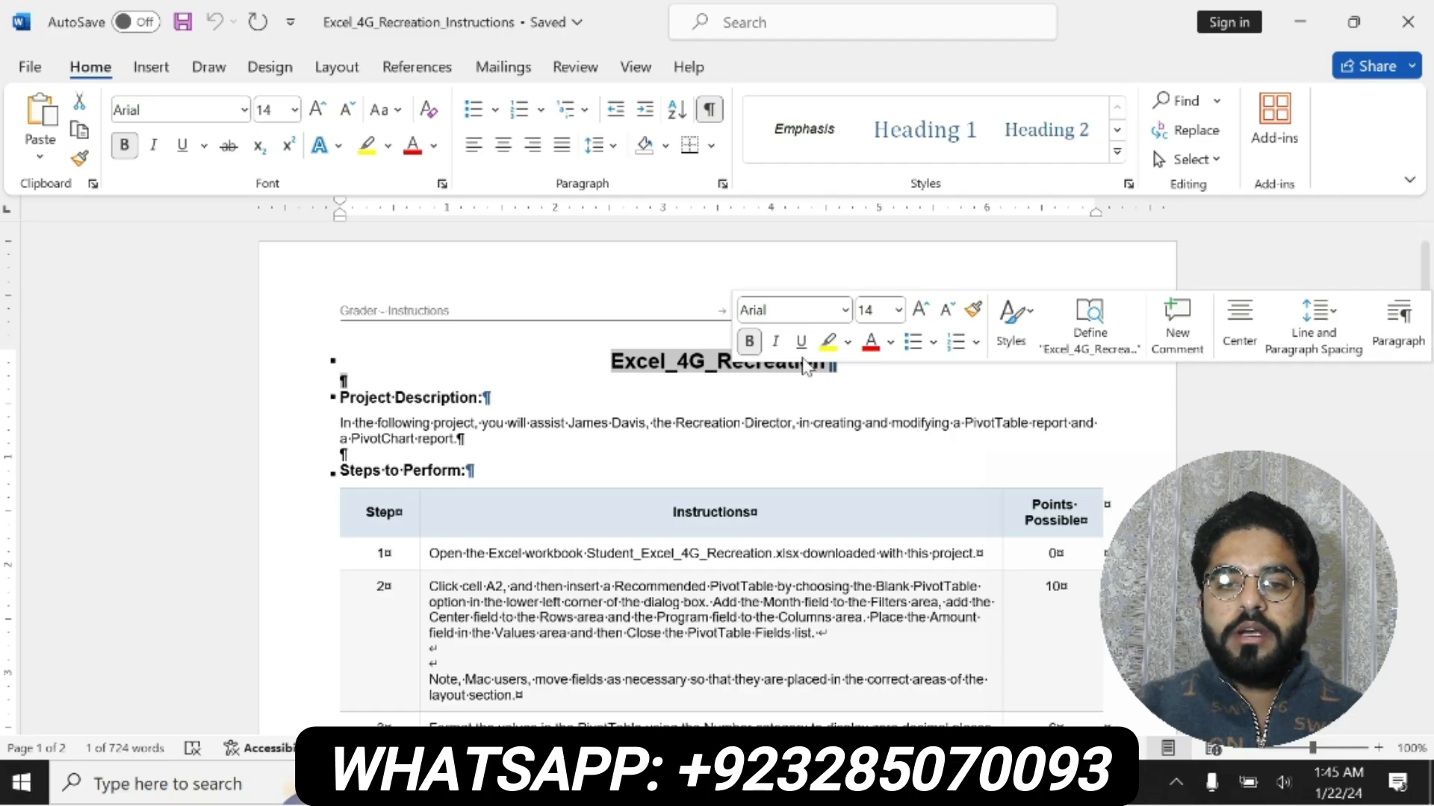
click(827, 342)
click(472, 363)
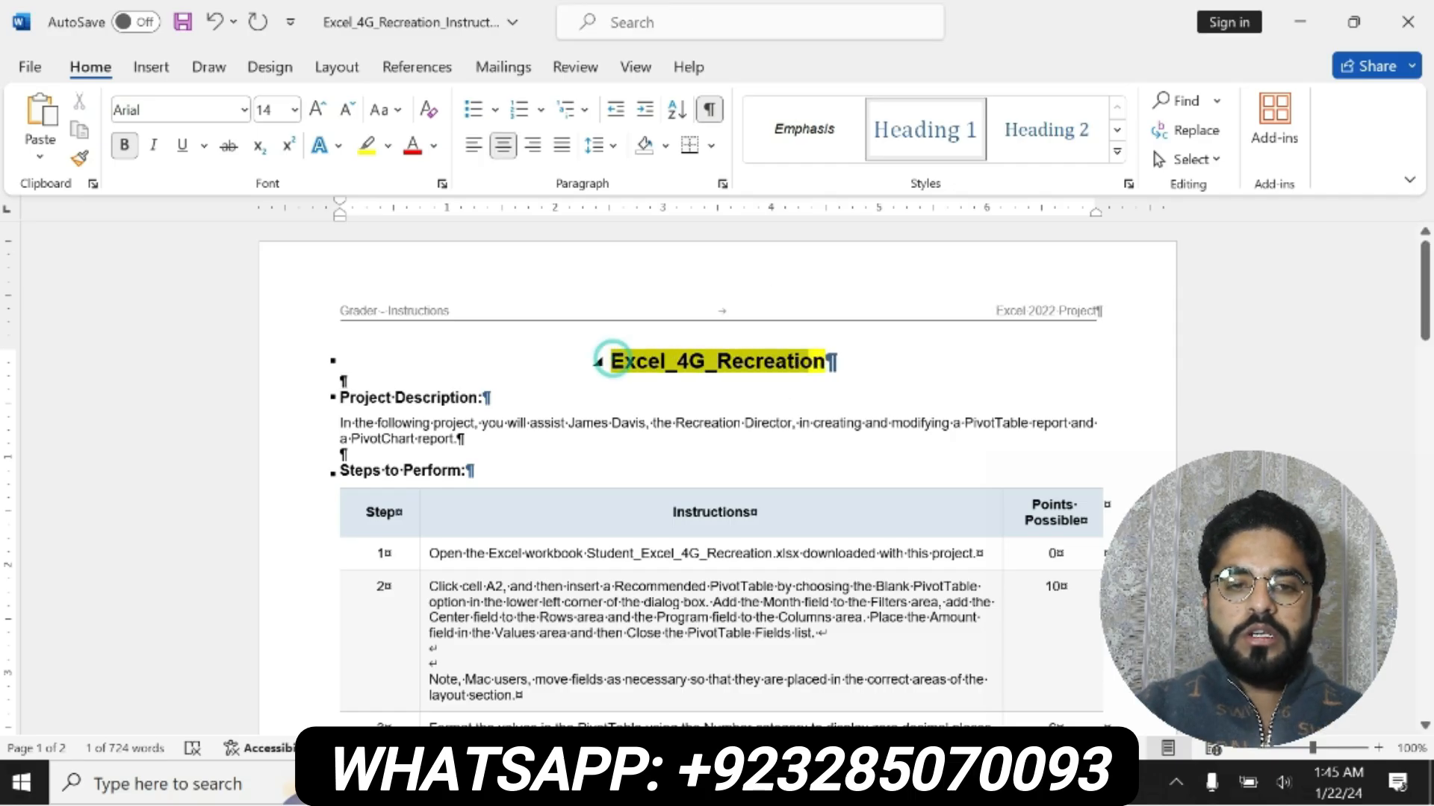
drag(341, 379, 457, 439)
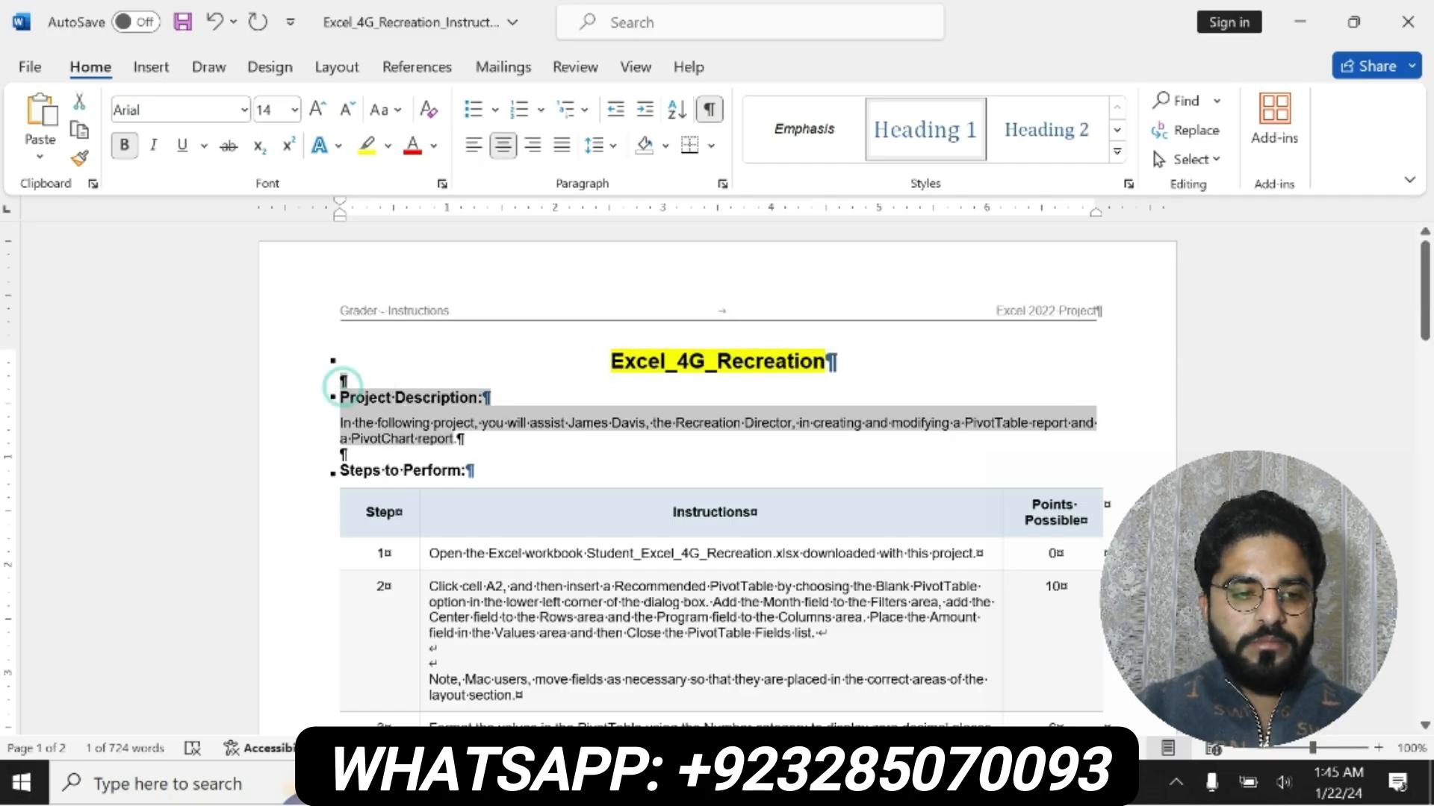
click(548, 397)
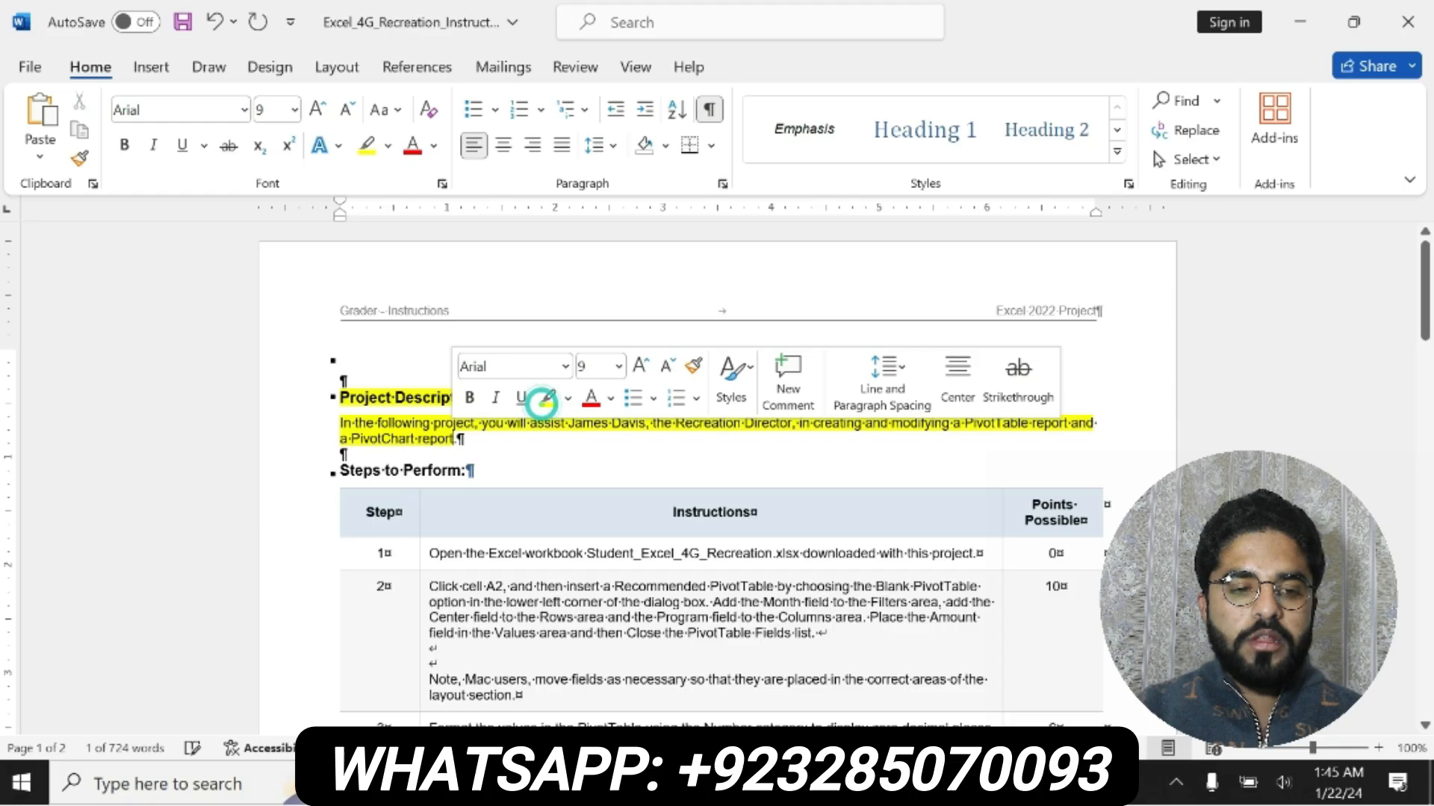
Switch to Excel and view the Program Revenue worksheet of the recreation workbook
click(1169, 773)
click(435, 444)
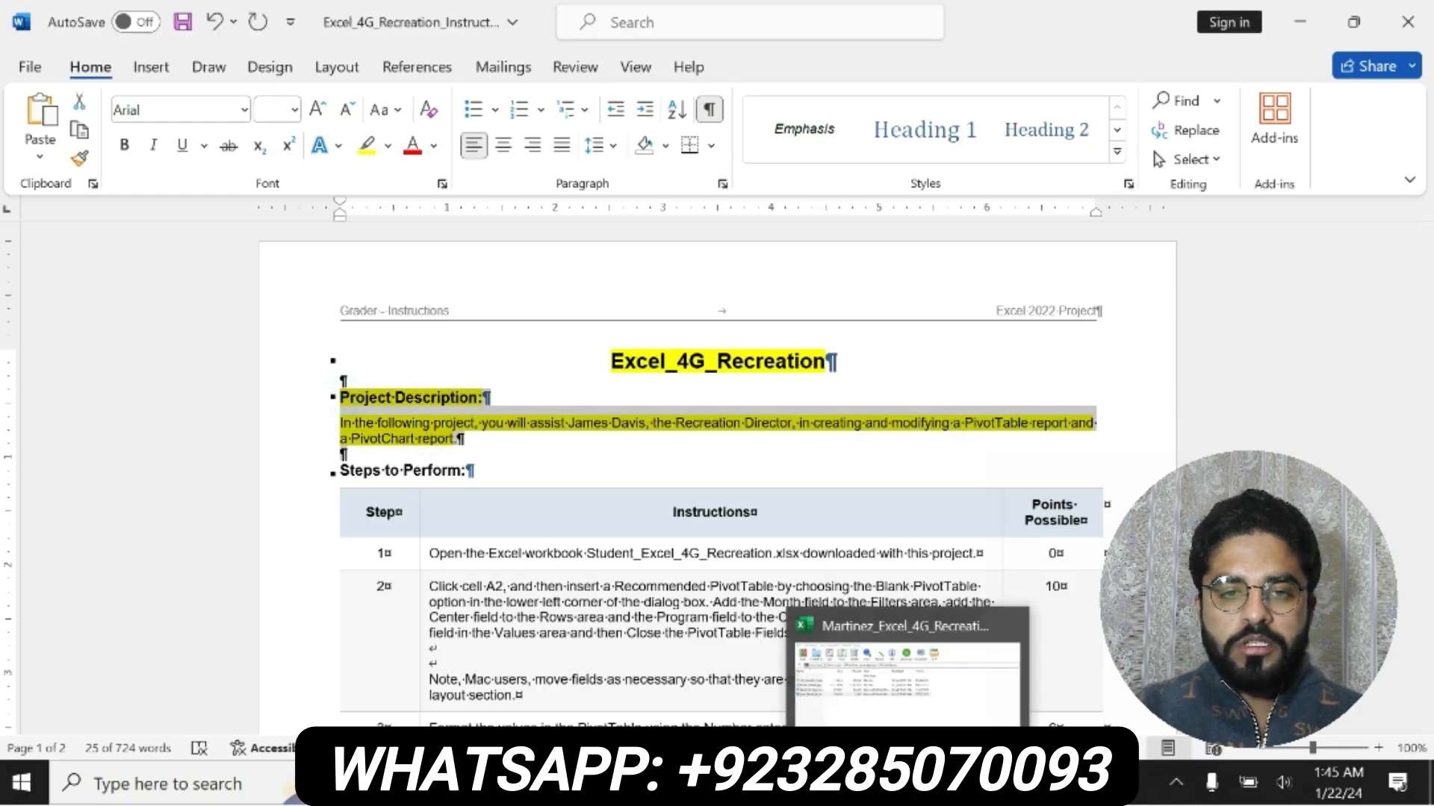
click(910, 609)
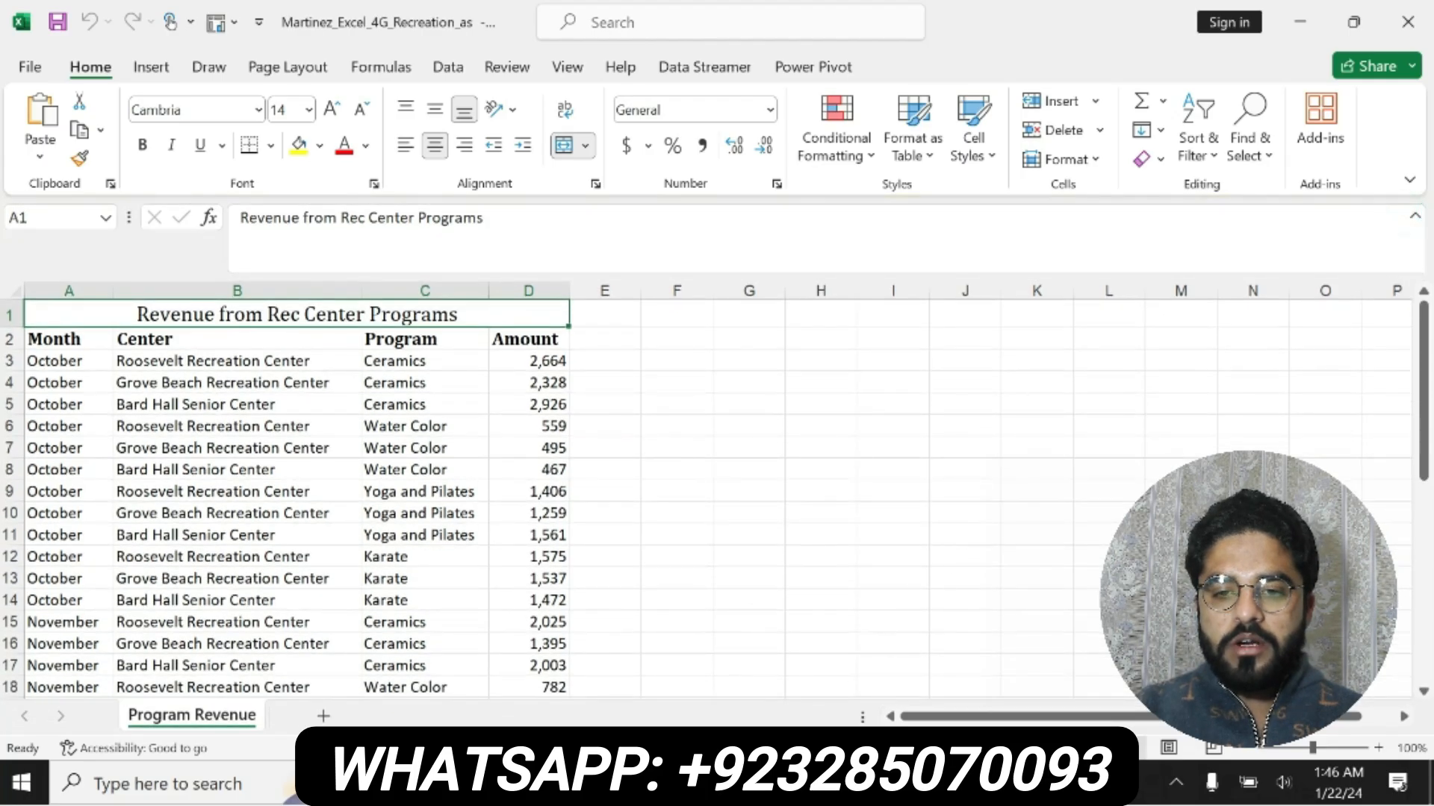
Return to the Word instructions and undo the highlighting of the title and project description
click(844, 784)
key(ctrl+z)
key(ctrl+z)
key(ctrl+z)
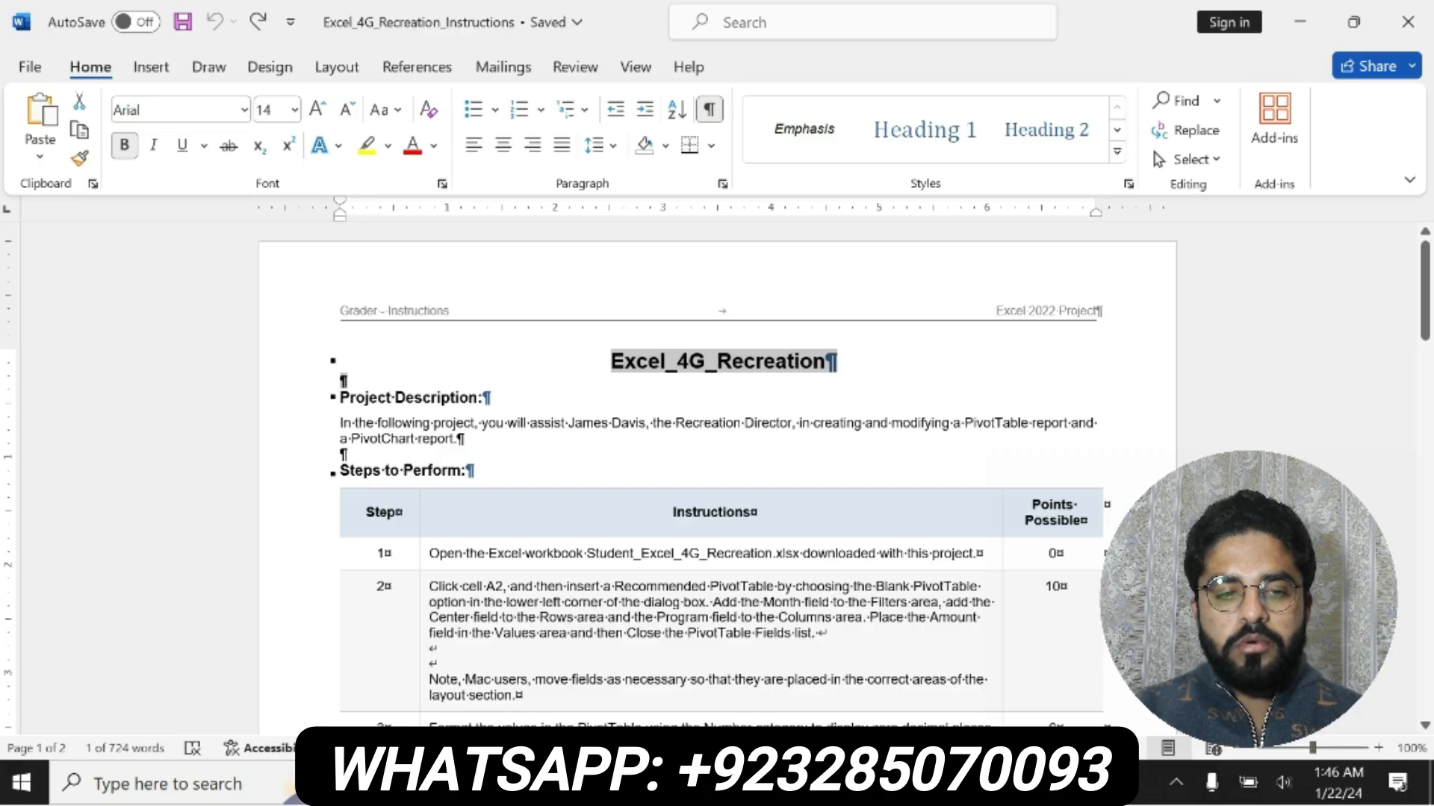
Try yellow highlighting and bold on the step 1 instruction, and undo both changes
drag(436, 553, 972, 554)
click(892, 505)
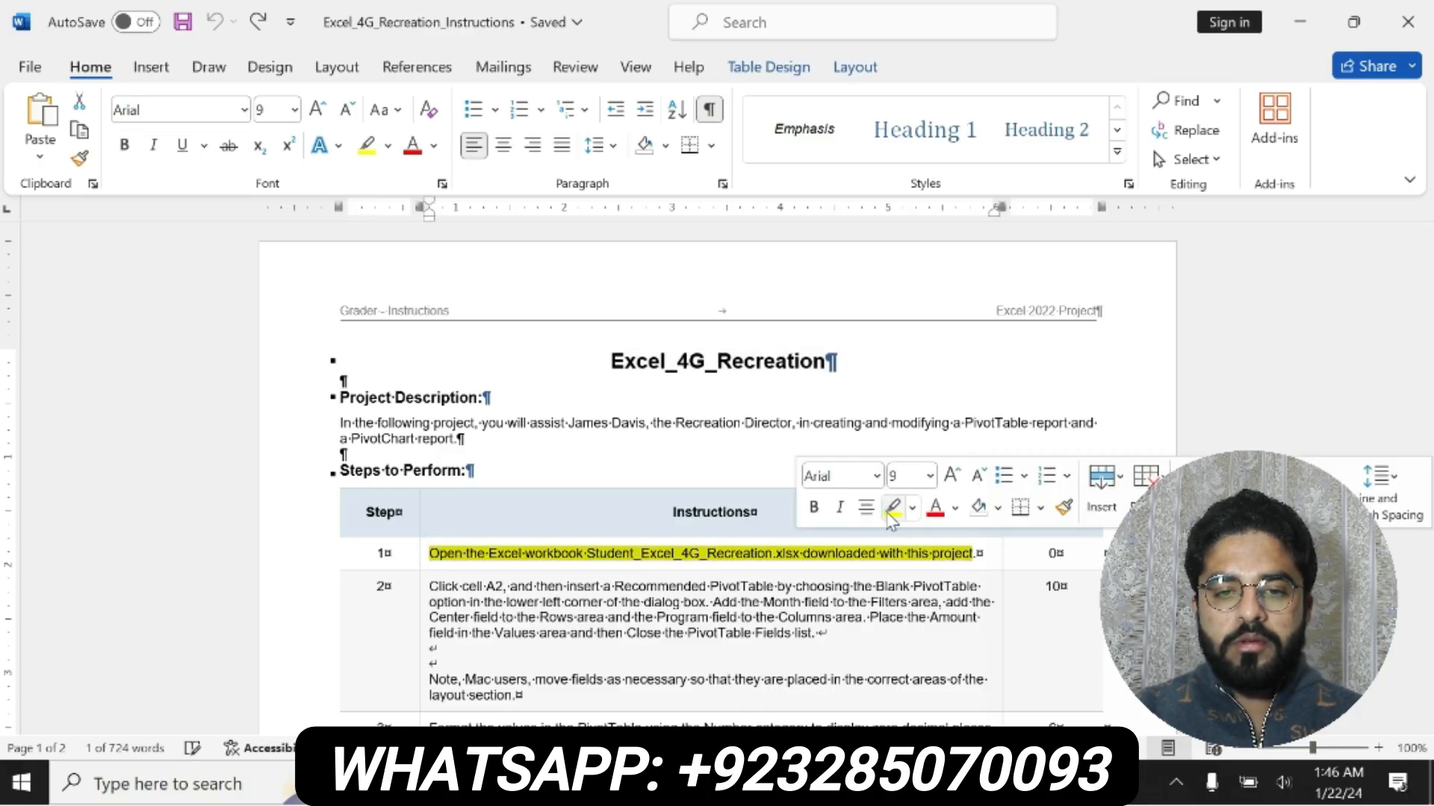
drag(431, 553, 972, 554)
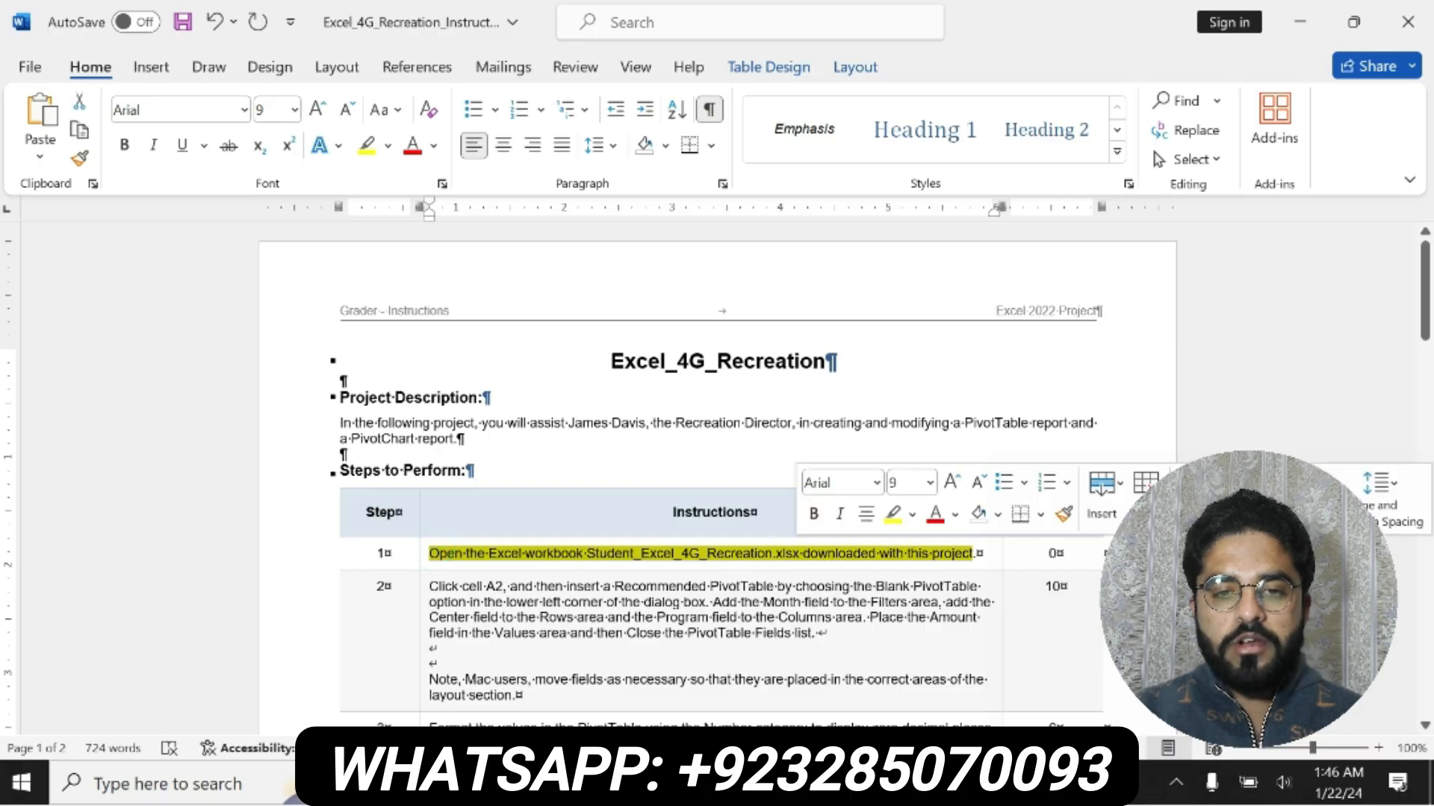
click(814, 513)
key(ctrl+z)
key(ctrl+z)
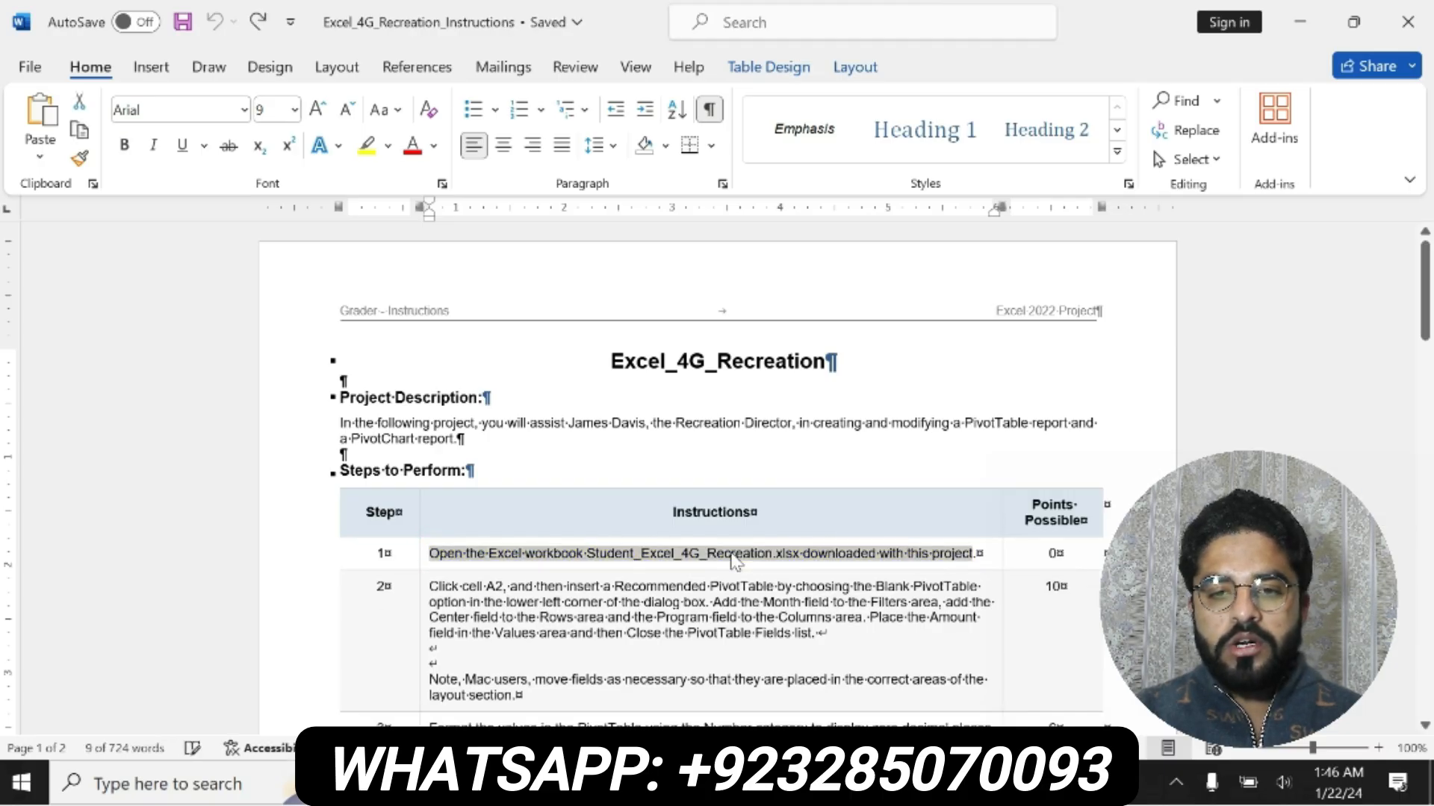
Make the step 2 instruction text bold with yellow highlighting and read through its PivotTable requirements
drag(435, 576, 522, 698)
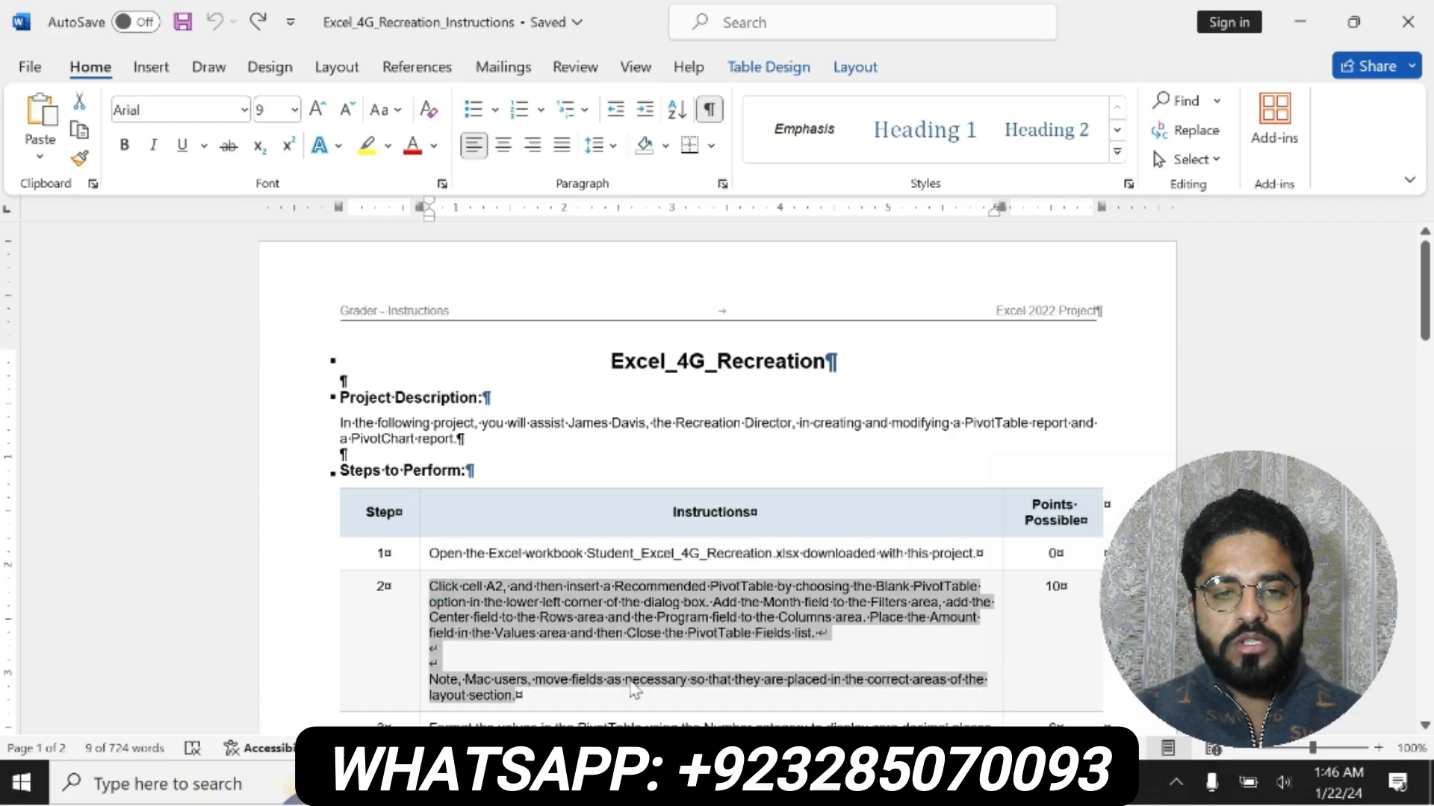
click(643, 652)
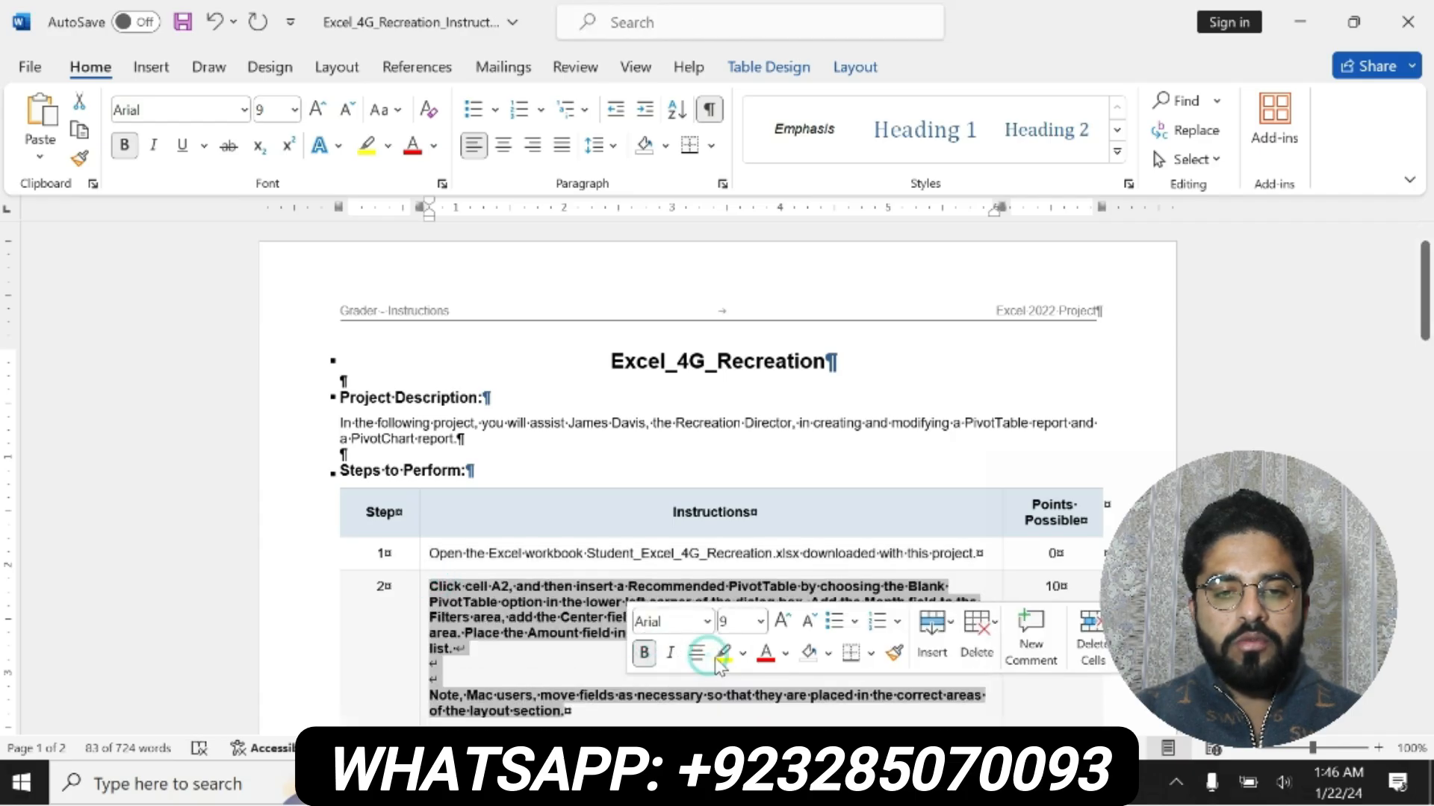
click(722, 654)
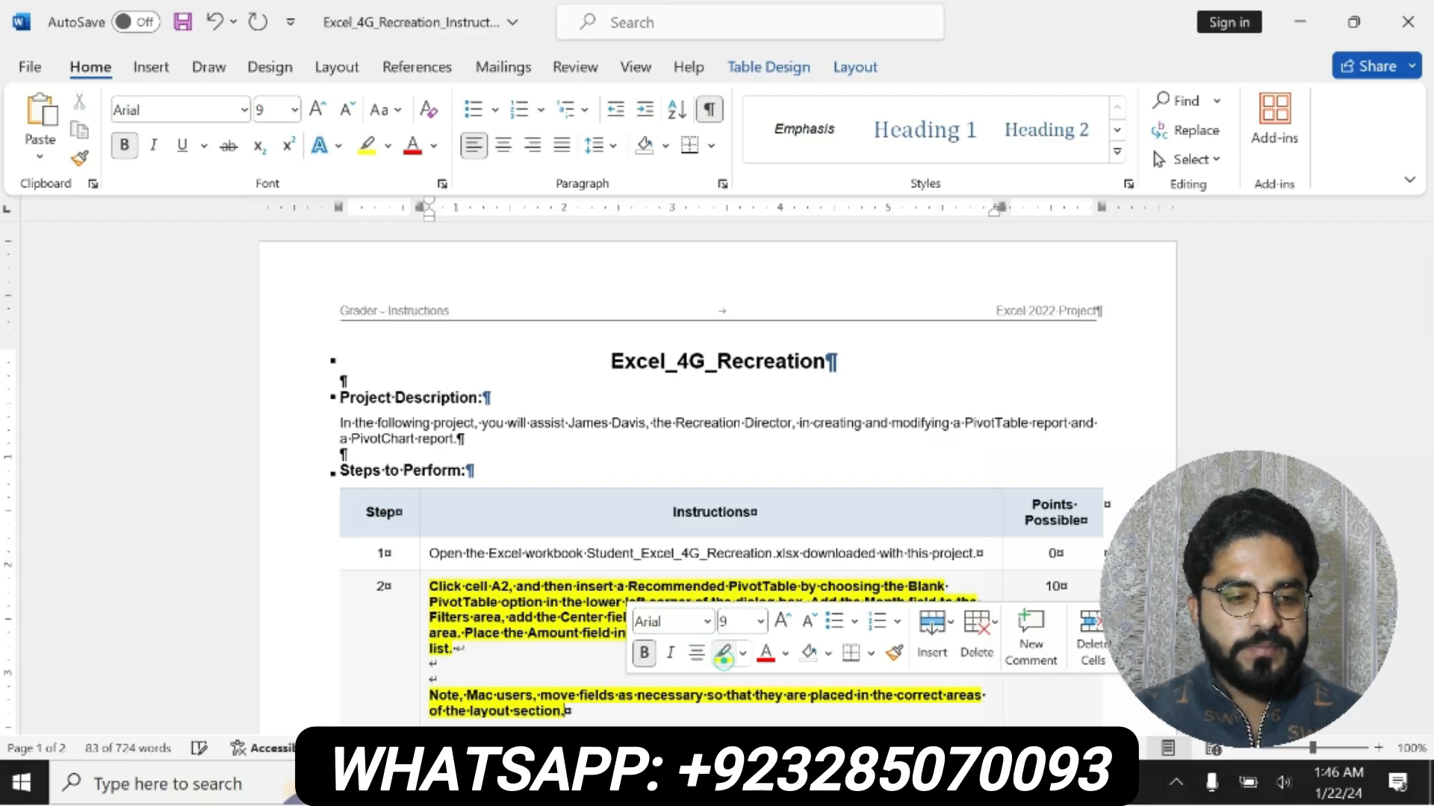
drag(430, 587, 574, 586)
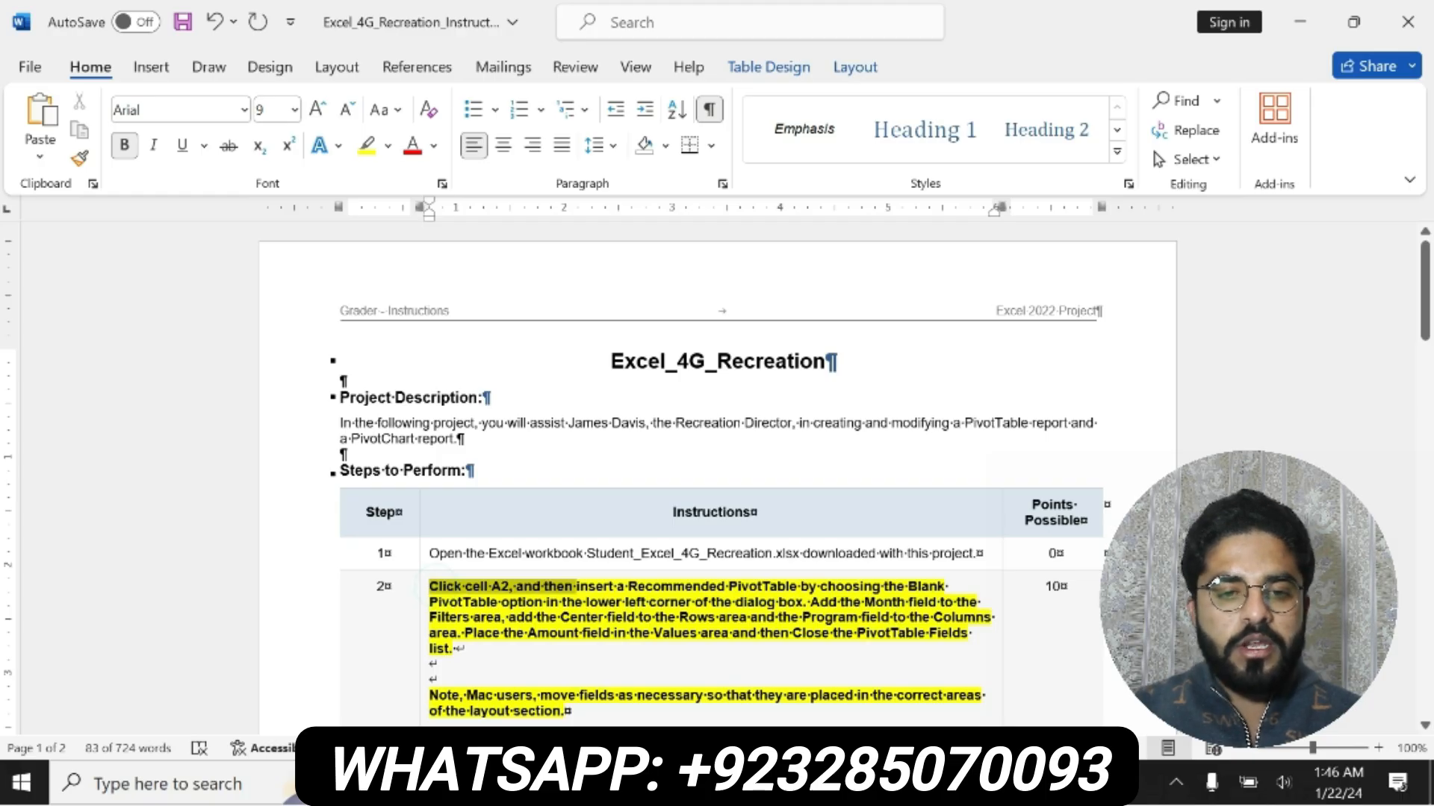
drag(573, 587, 961, 652)
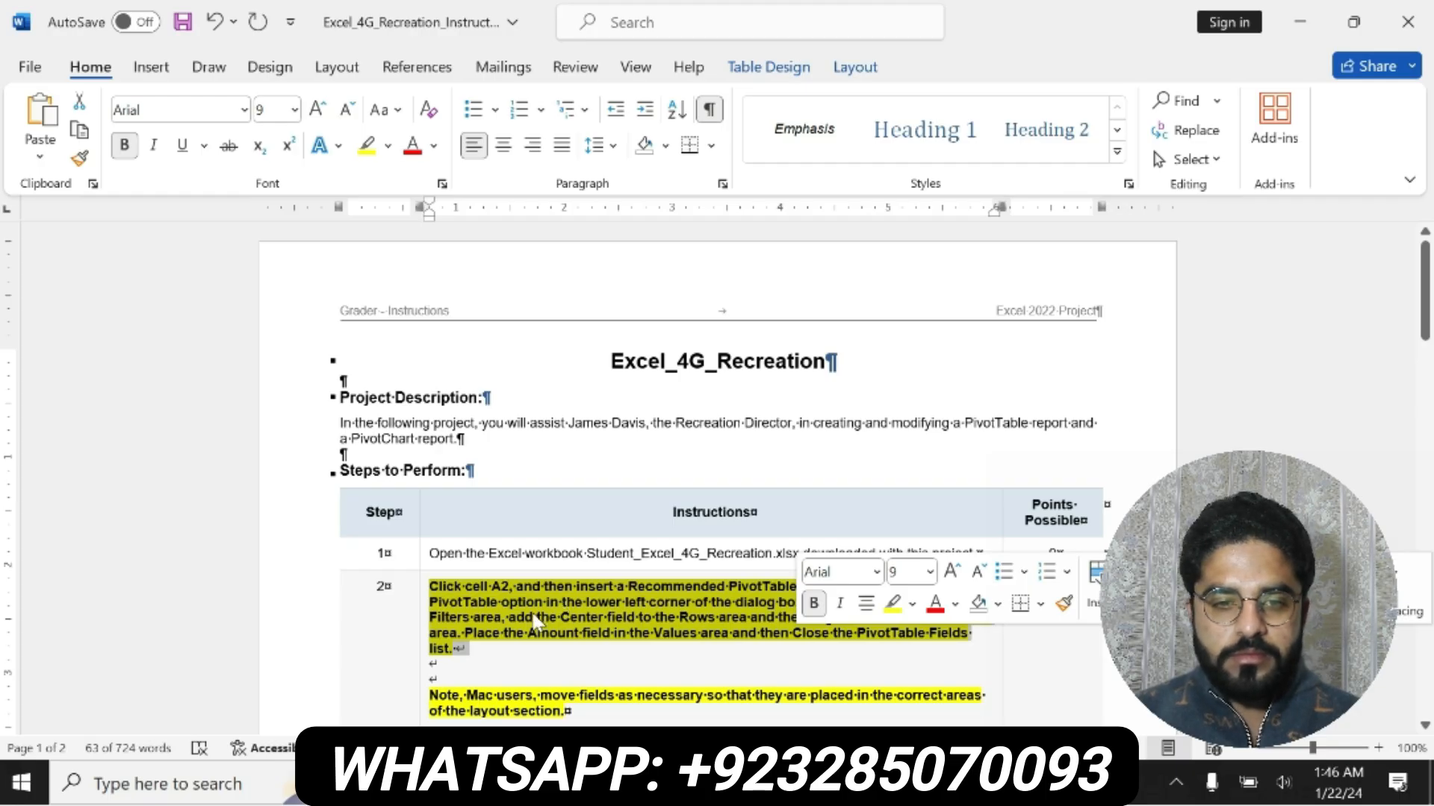
click(511, 624)
click(433, 588)
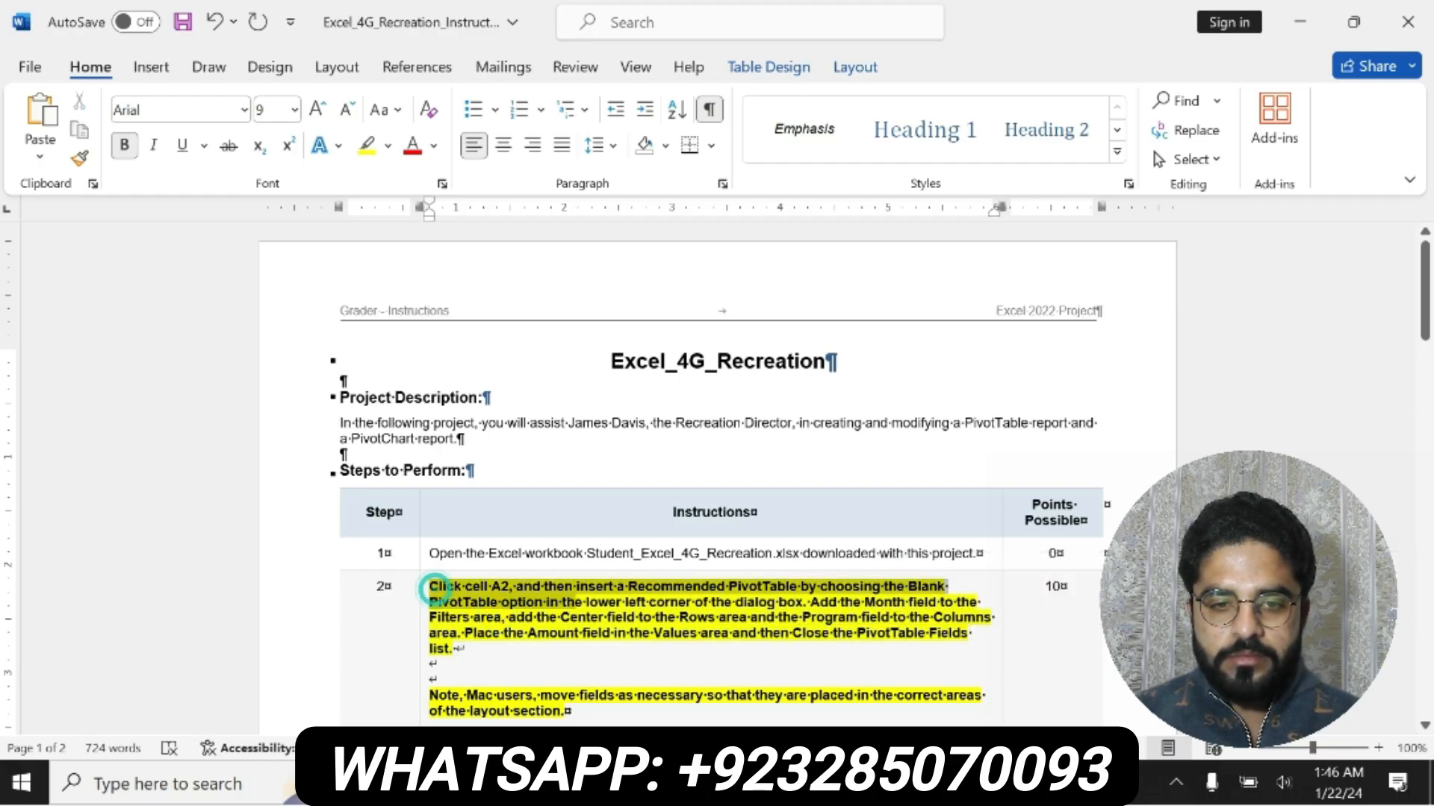
drag(433, 588, 465, 649)
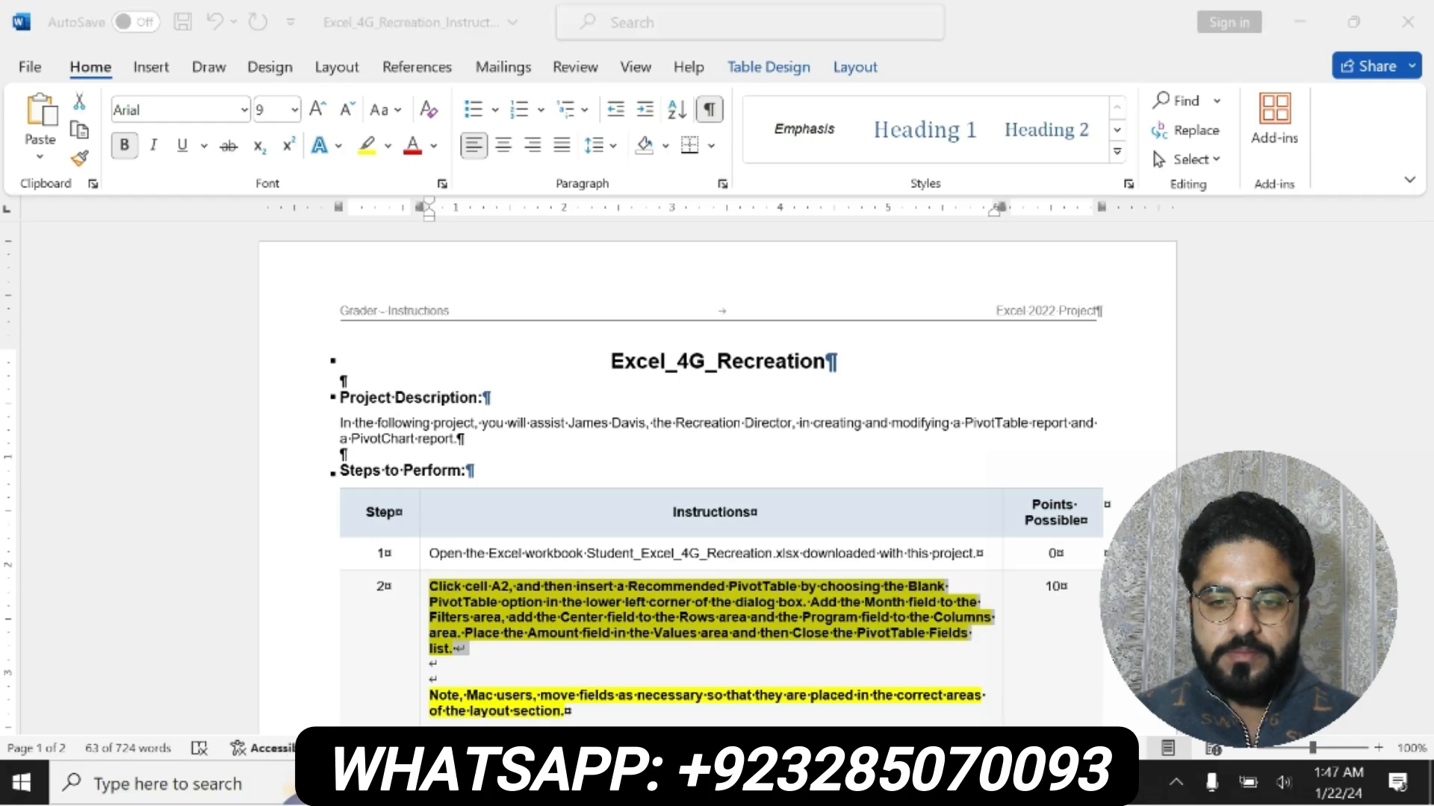
Switch to Excel and insert a blank PivotTable from cell A2 of the Program Revenue sheet through Recommended PivotTables
click(516, 783)
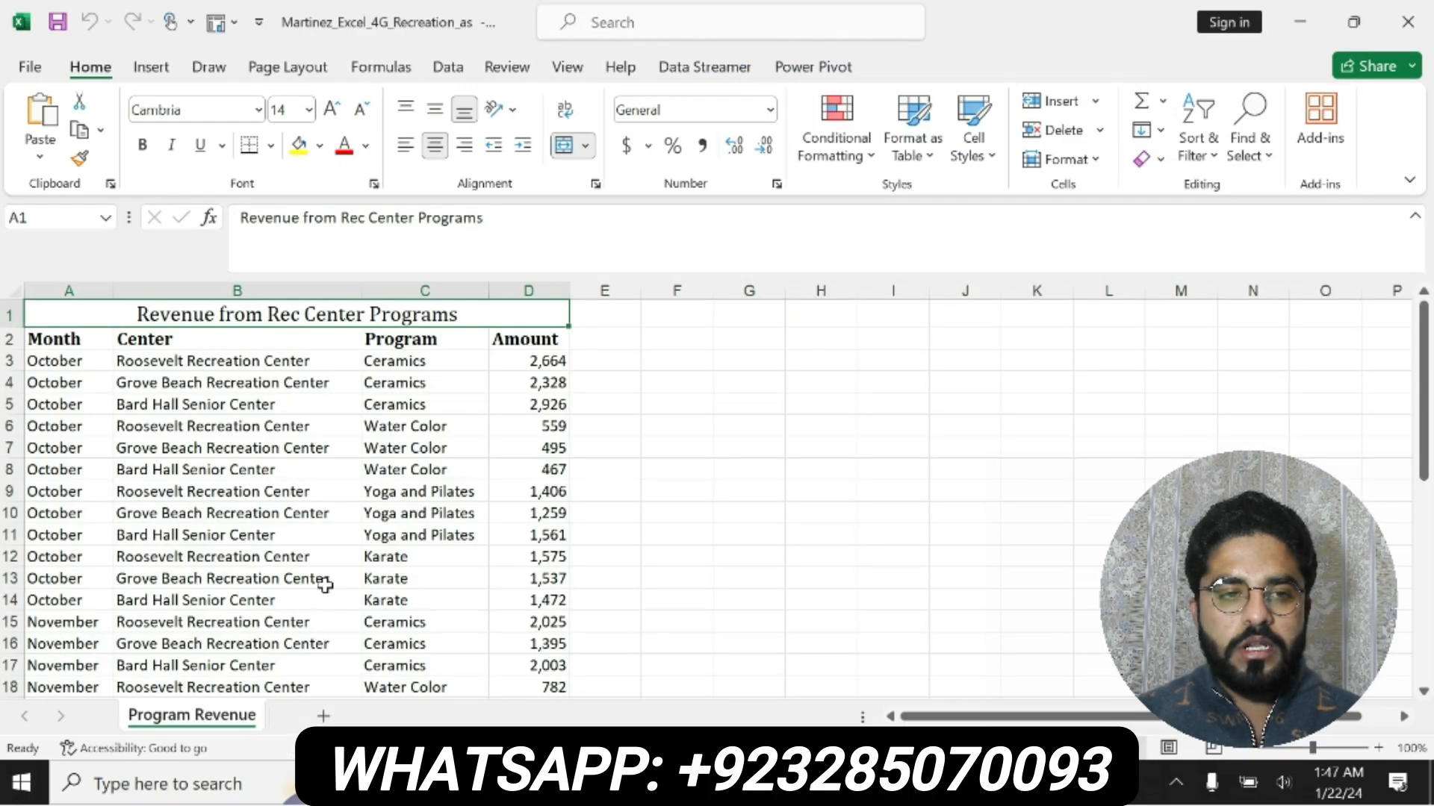
click(63, 341)
click(160, 69)
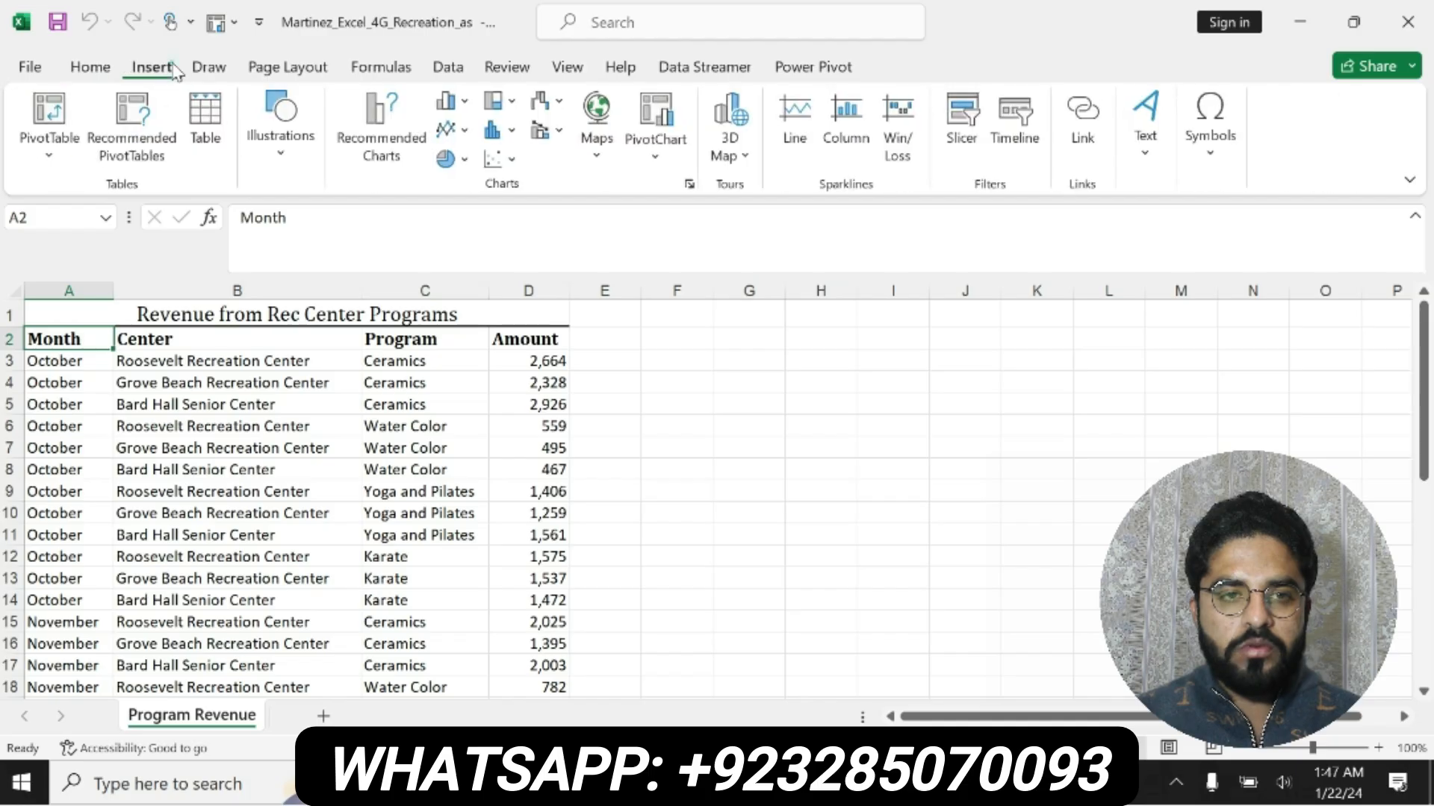
click(132, 164)
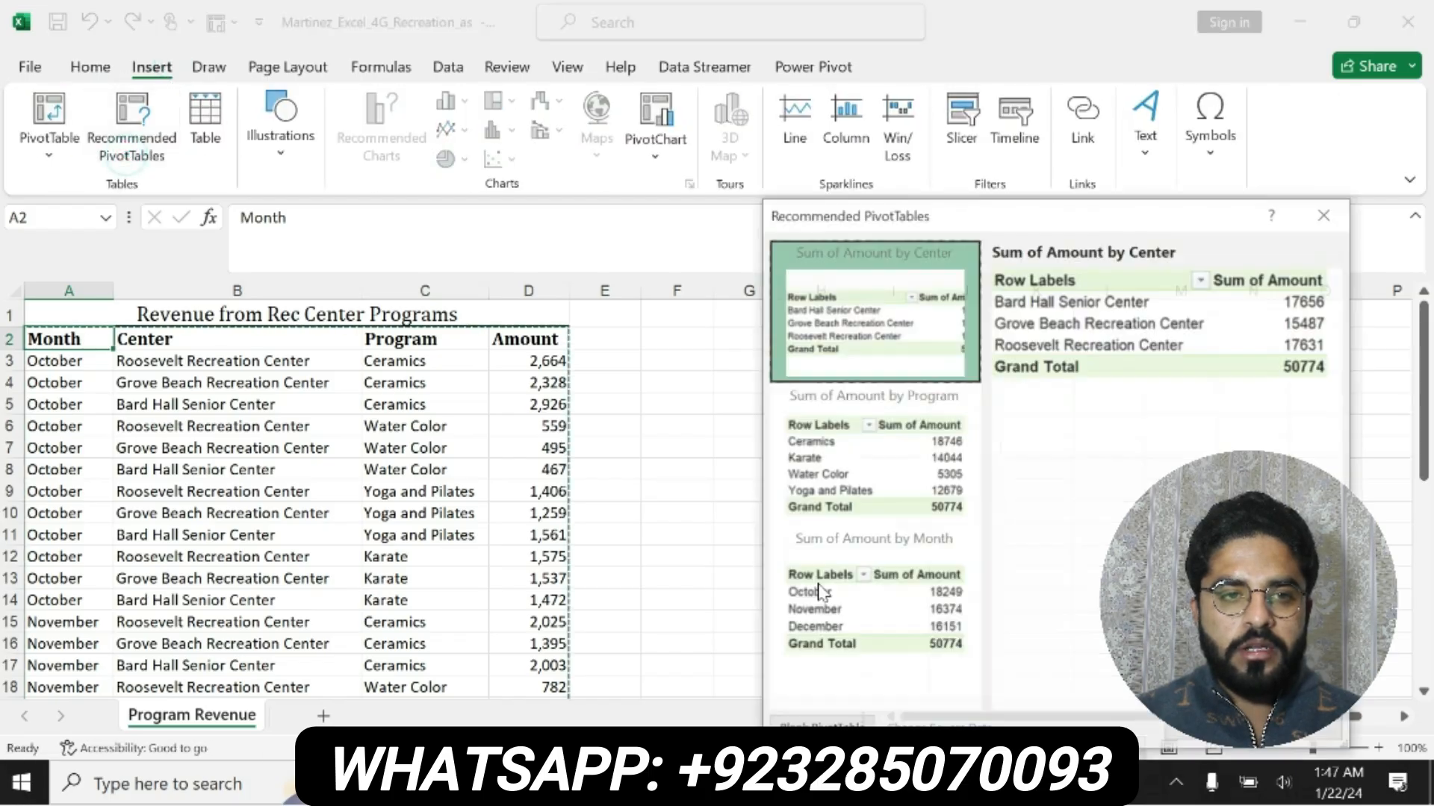
click(702, 782)
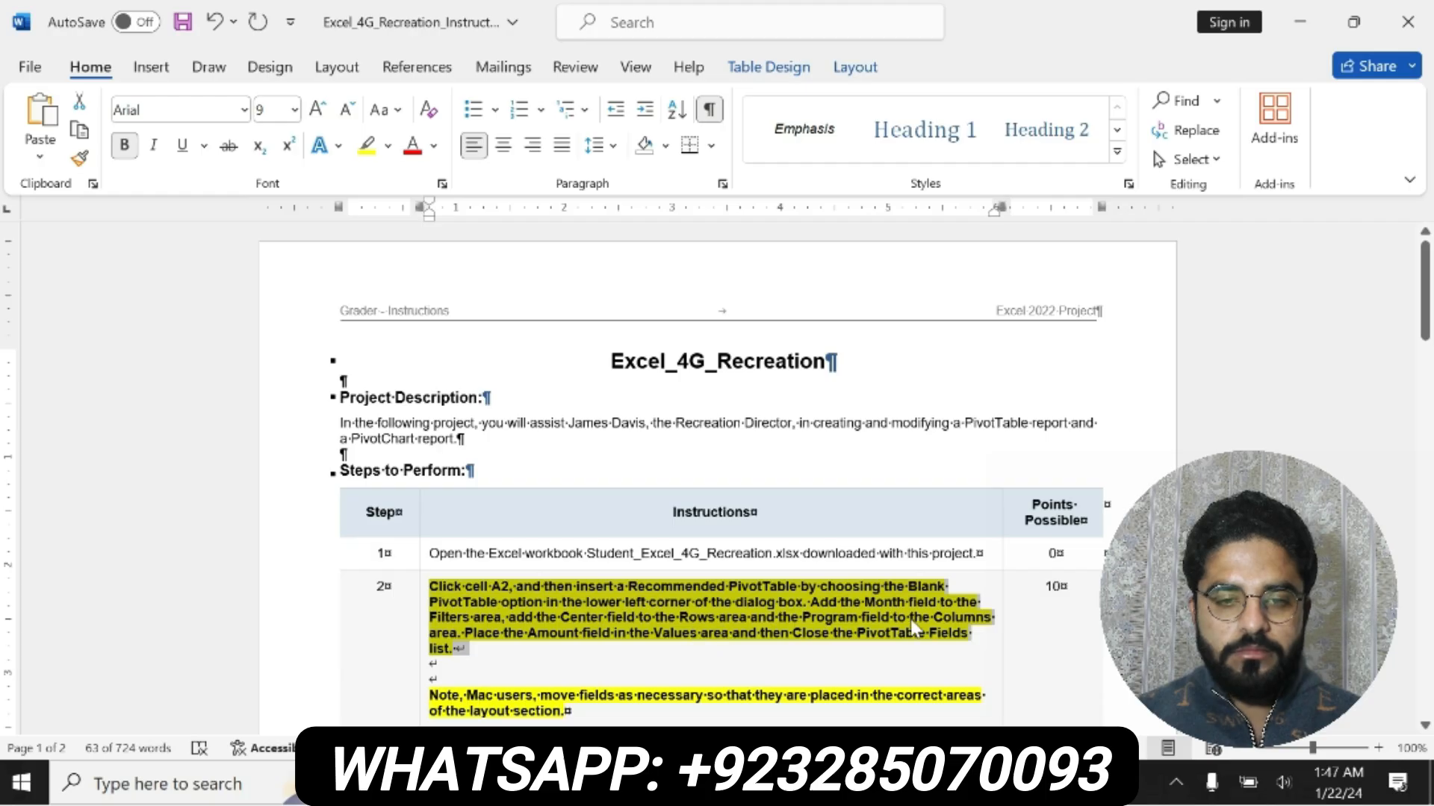
key(alt+Tab)
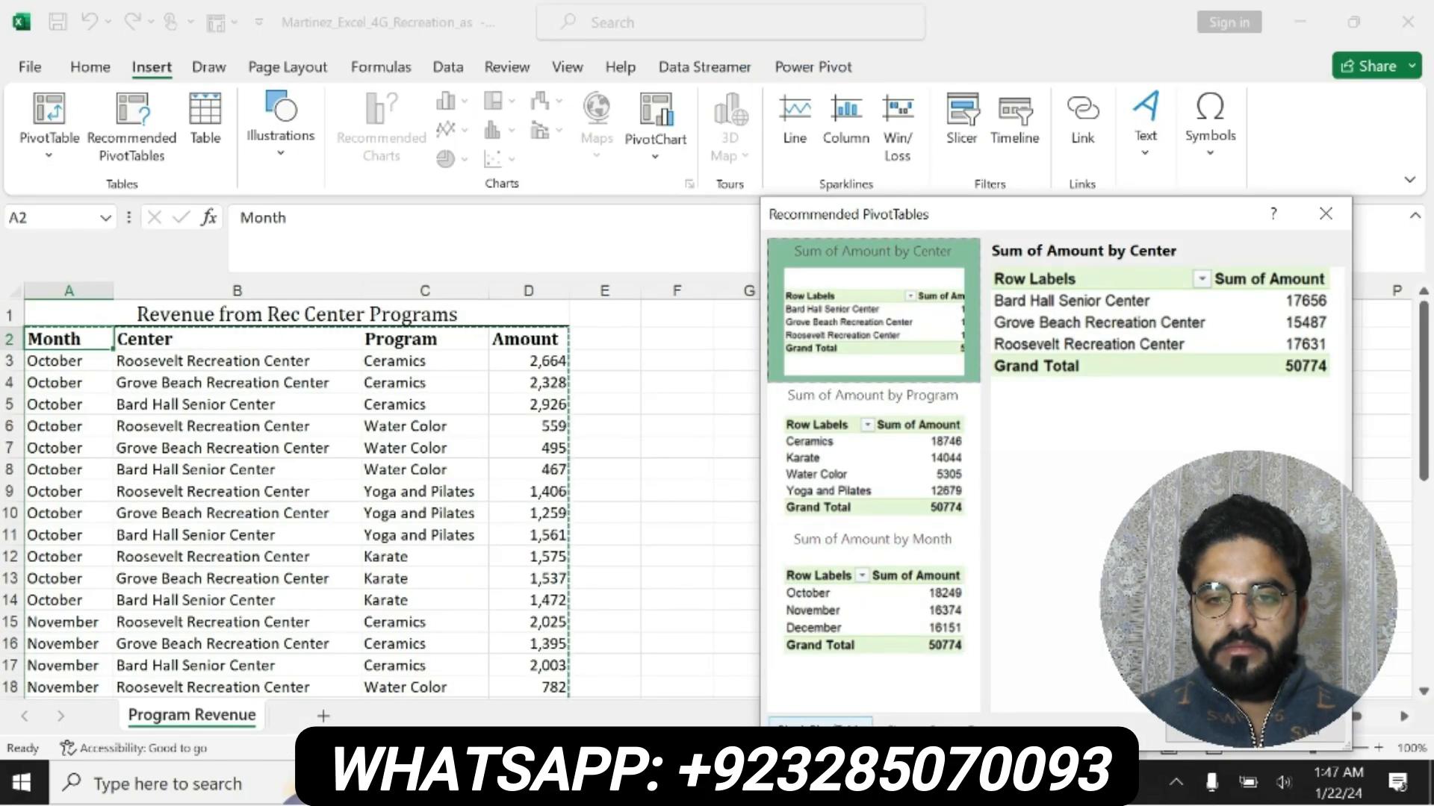
click(833, 724)
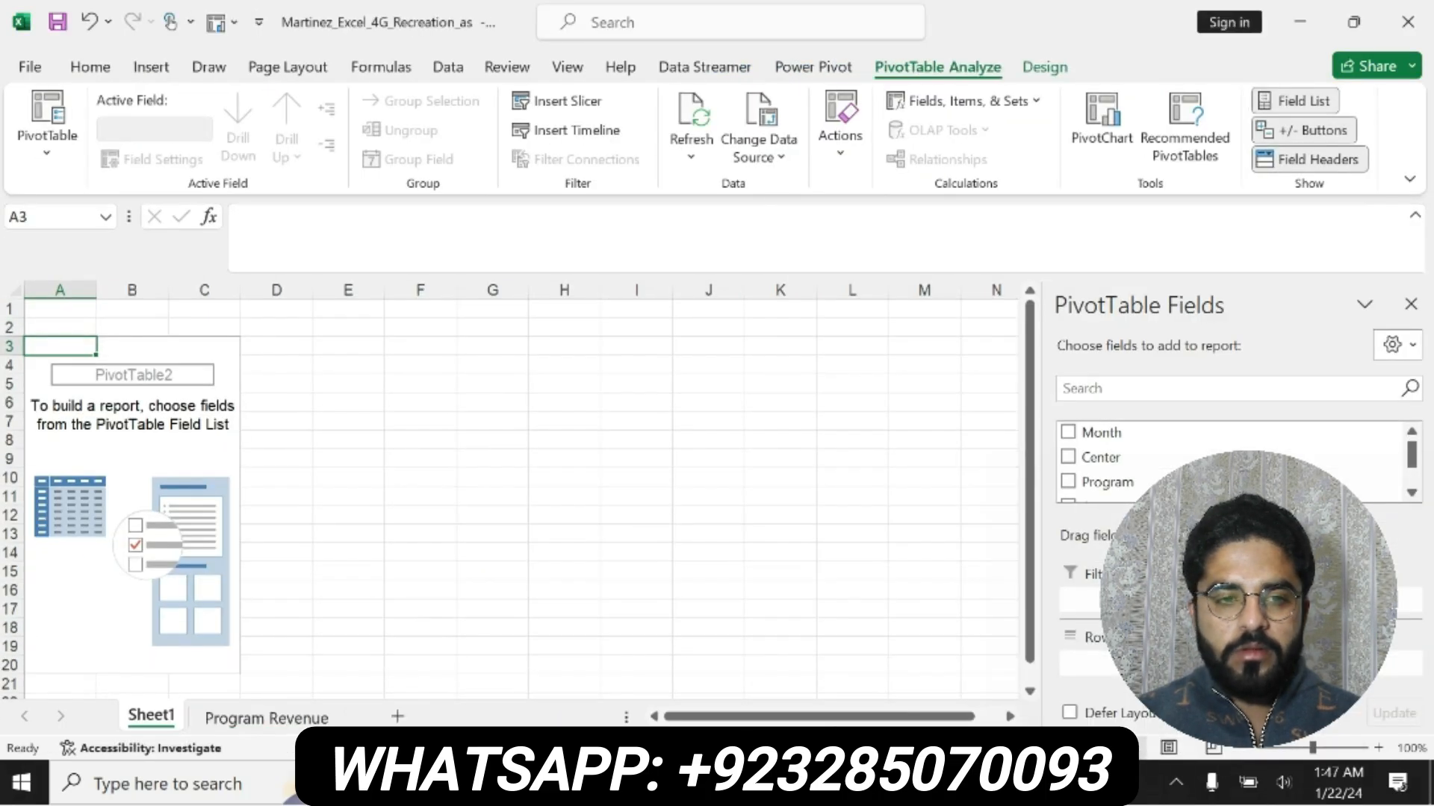
Check the field layout in the Word instructions, and in Excel add Month to the Filters area and Center to the Rows area
key(alt+Tab)
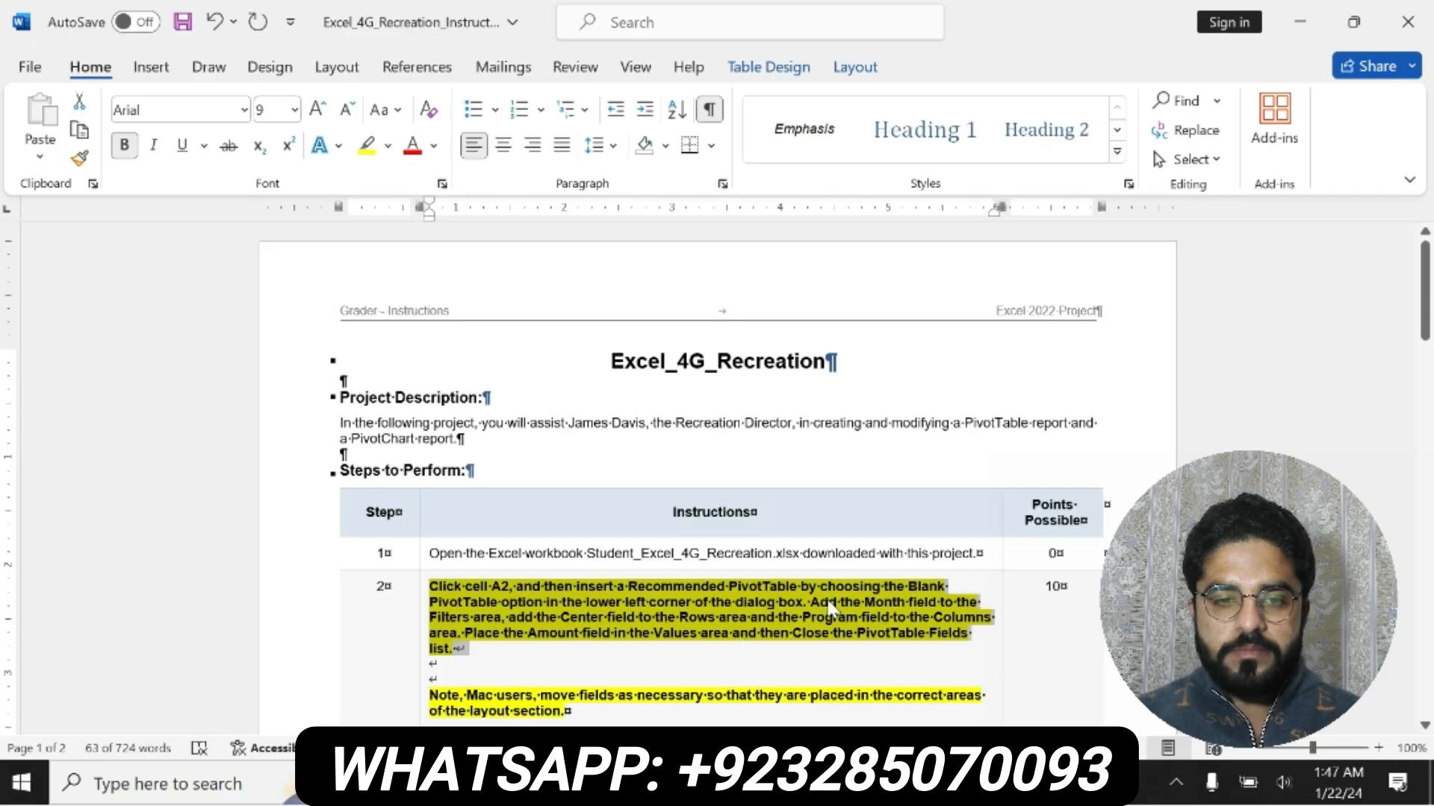
drag(812, 601, 747, 617)
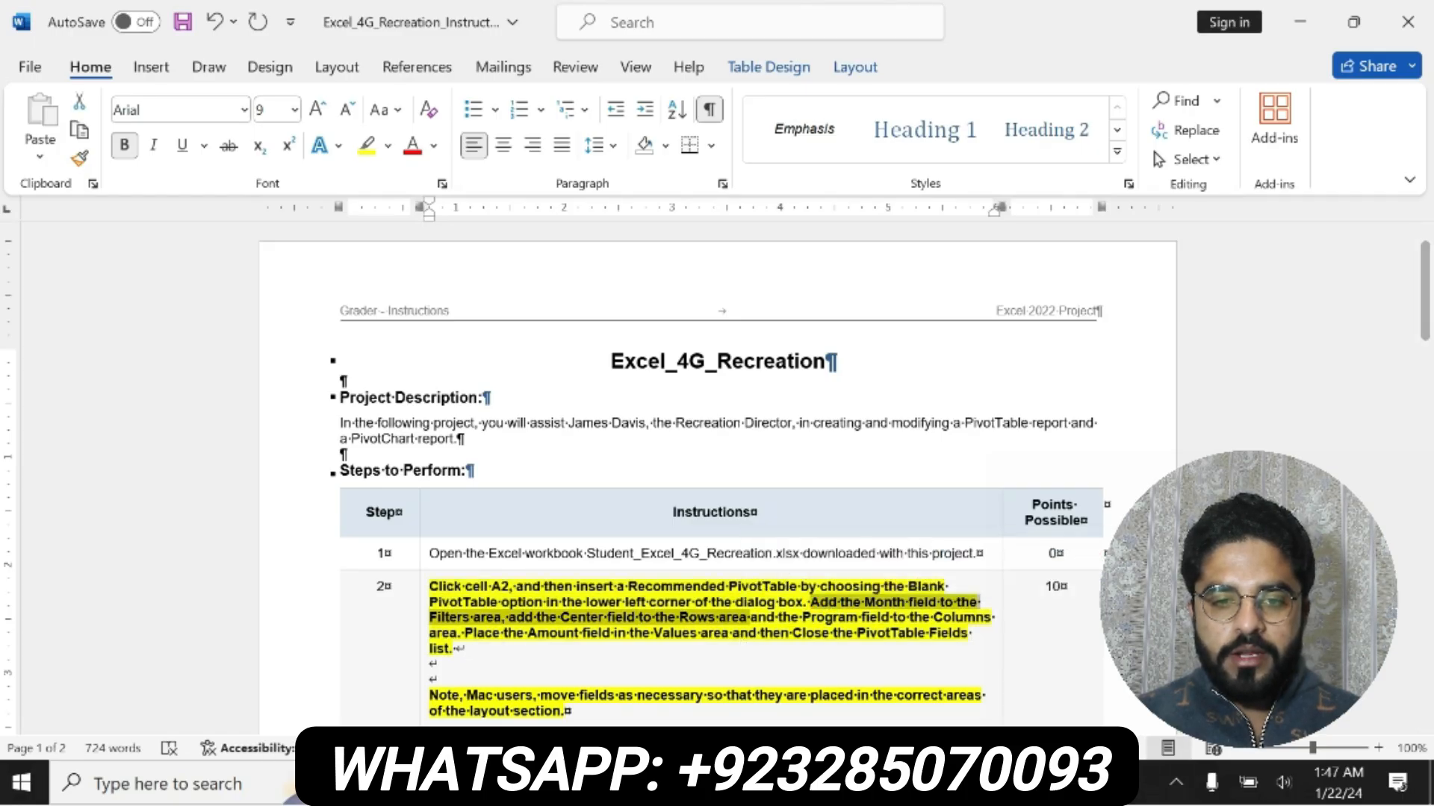
key(alt+Tab)
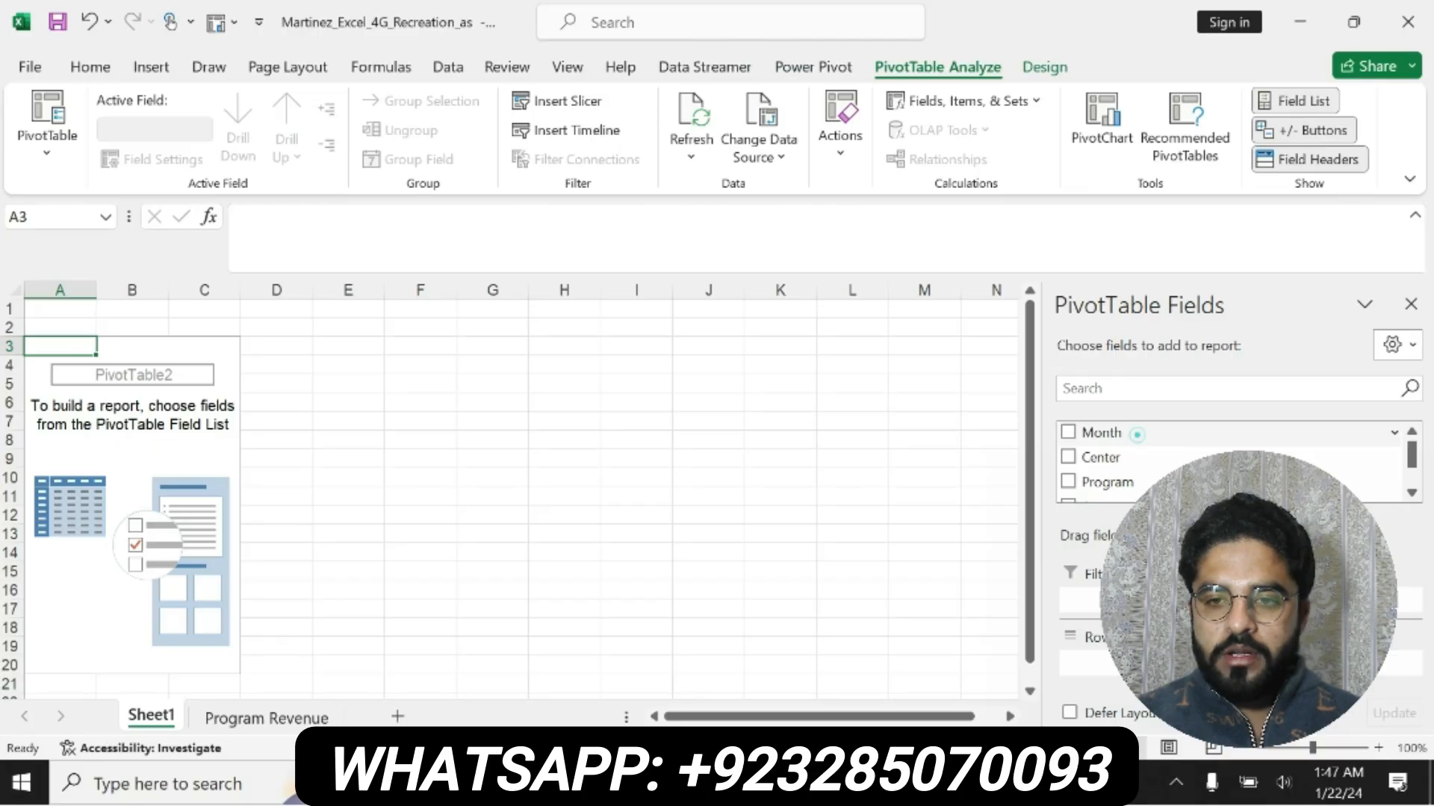
drag(1137, 435, 1154, 602)
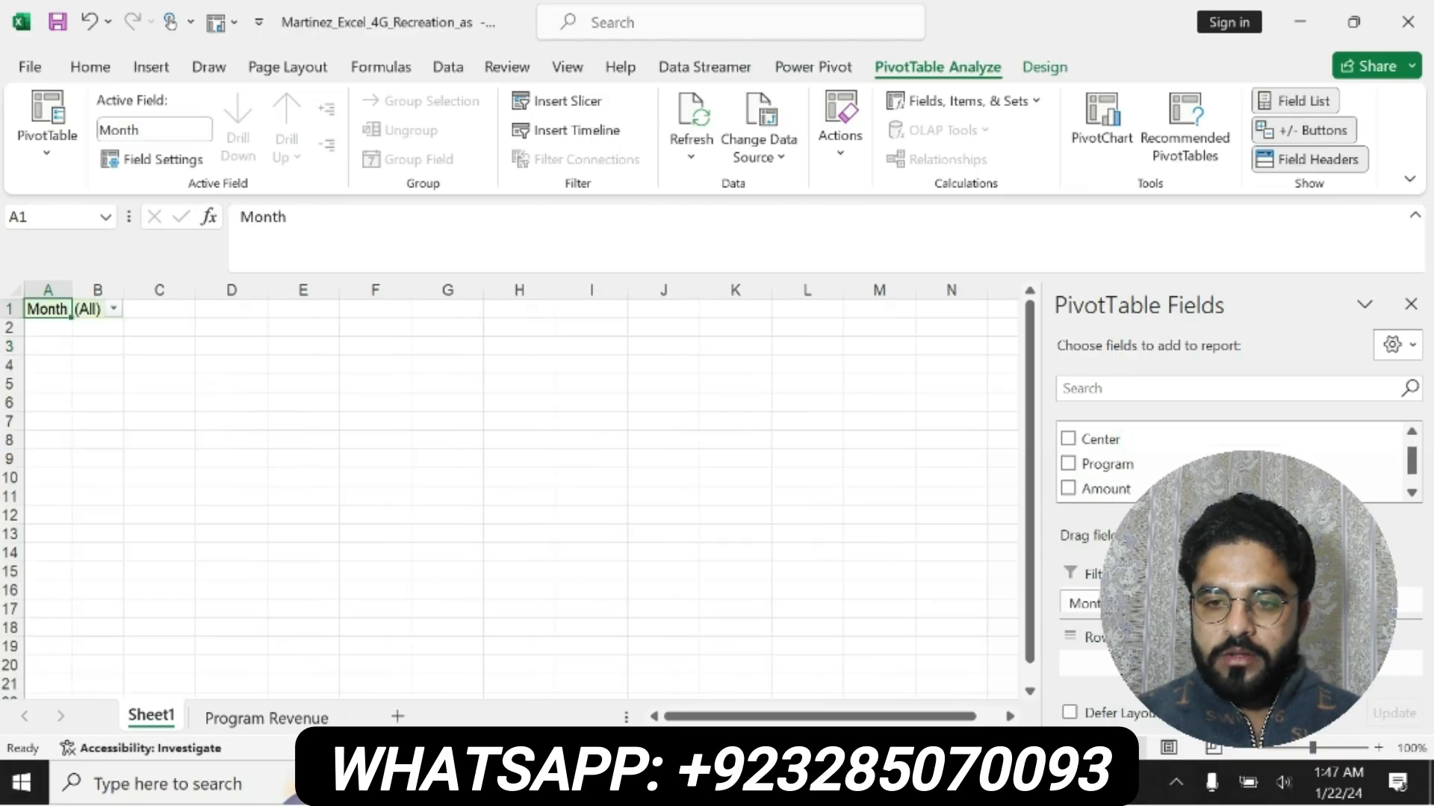
click(1410, 494)
click(1410, 493)
drag(1411, 476, 1413, 451)
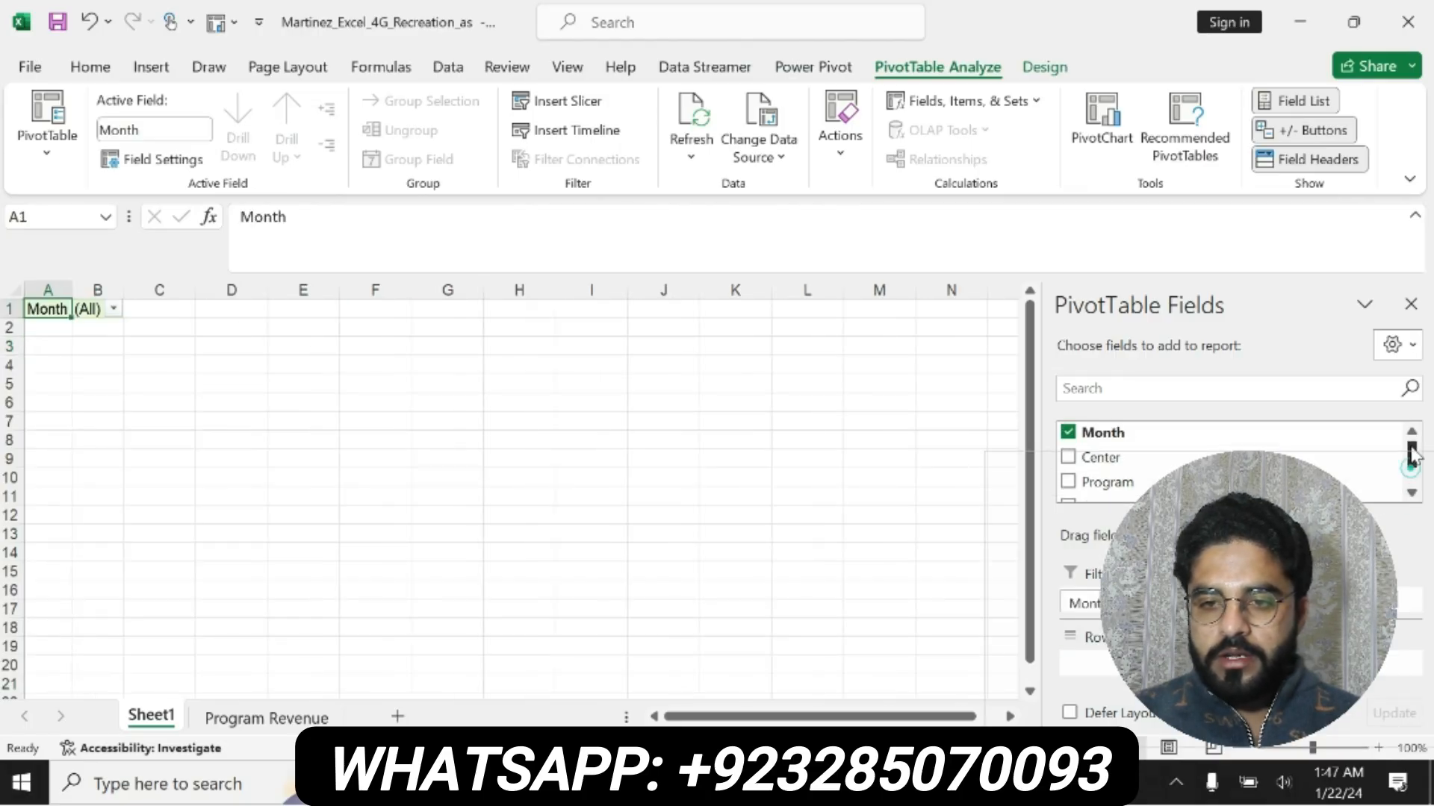
drag(1176, 458, 1124, 666)
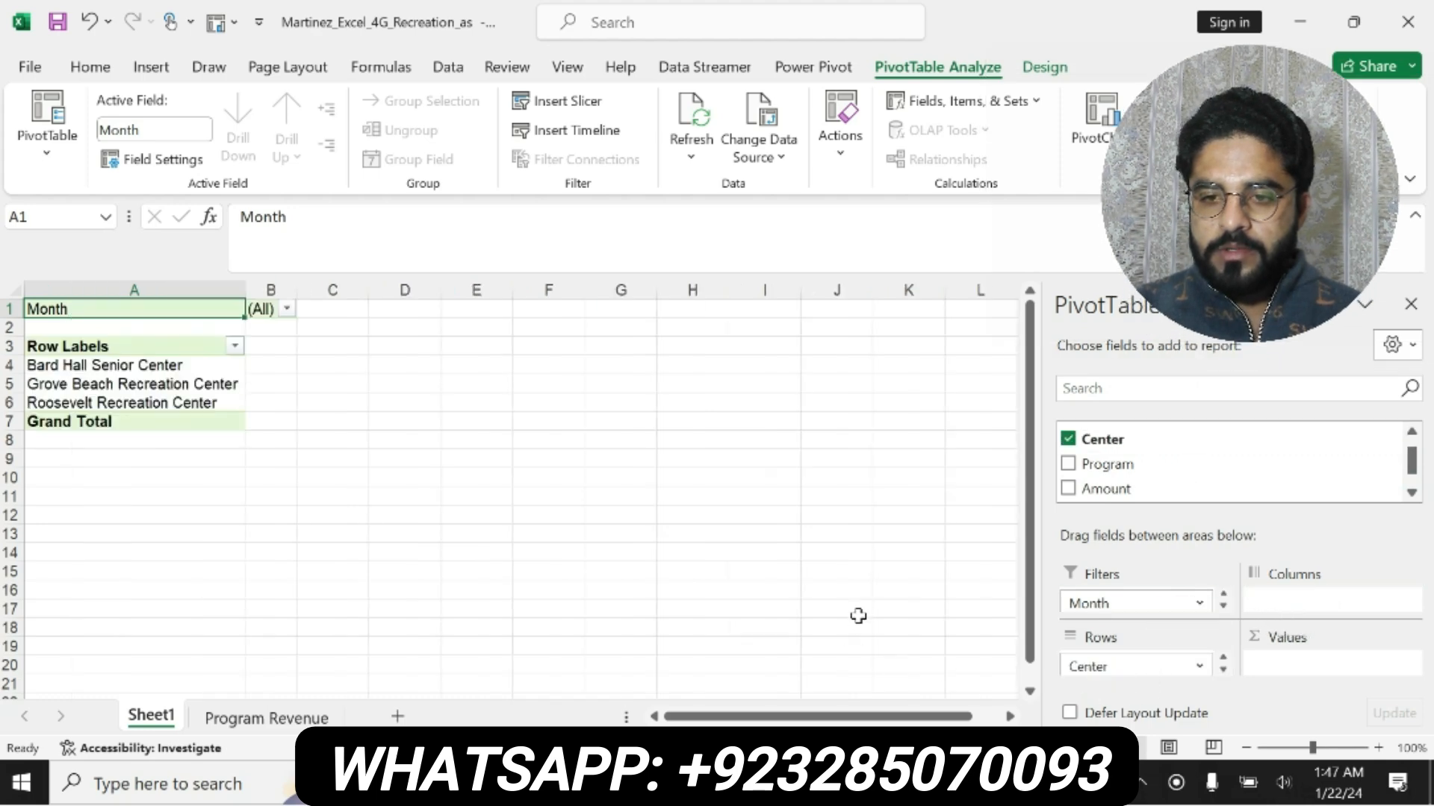
Add the Program field to the PivotTable's Columns area and Amount to the Values area, checking against the Word instructions
click(777, 783)
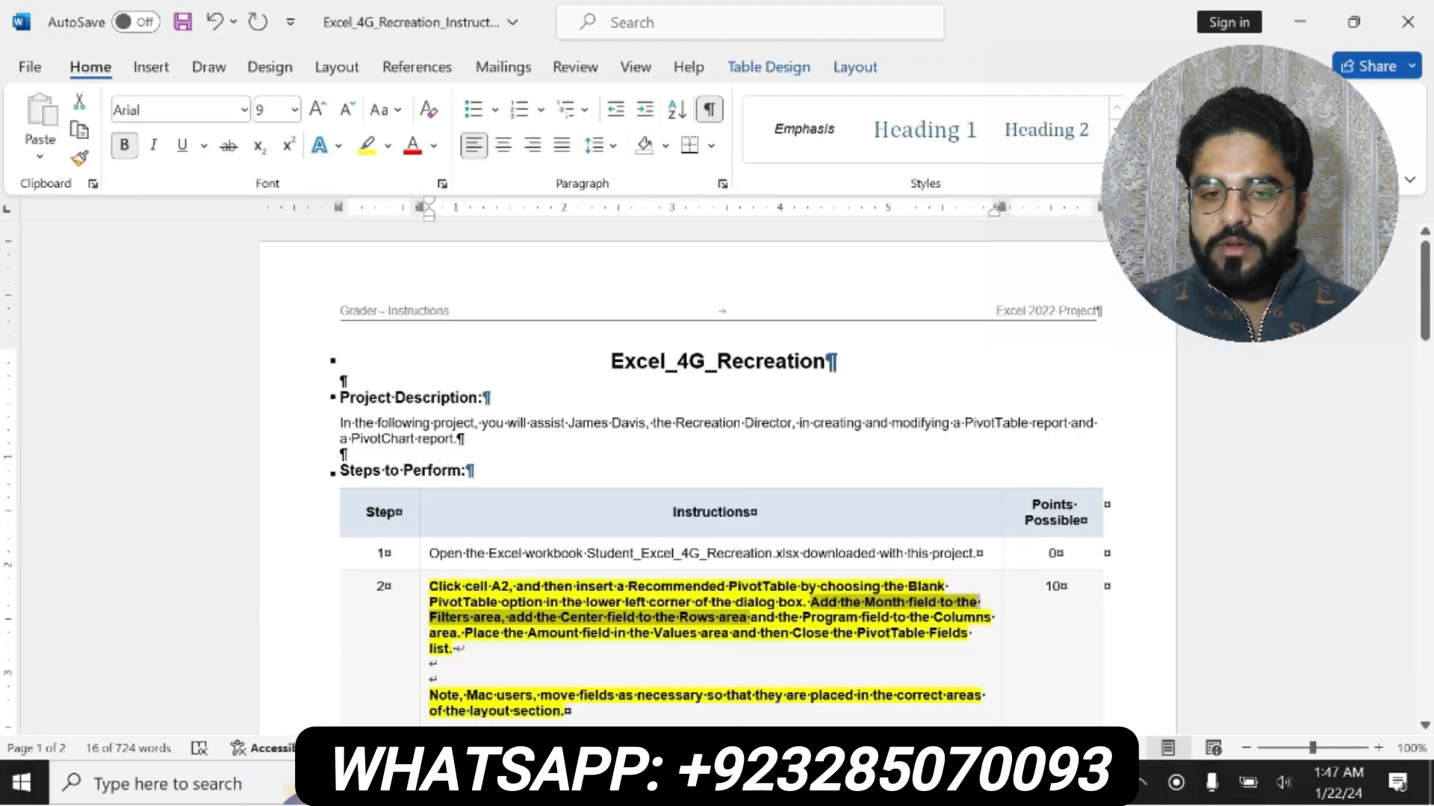
drag(802, 617, 749, 634)
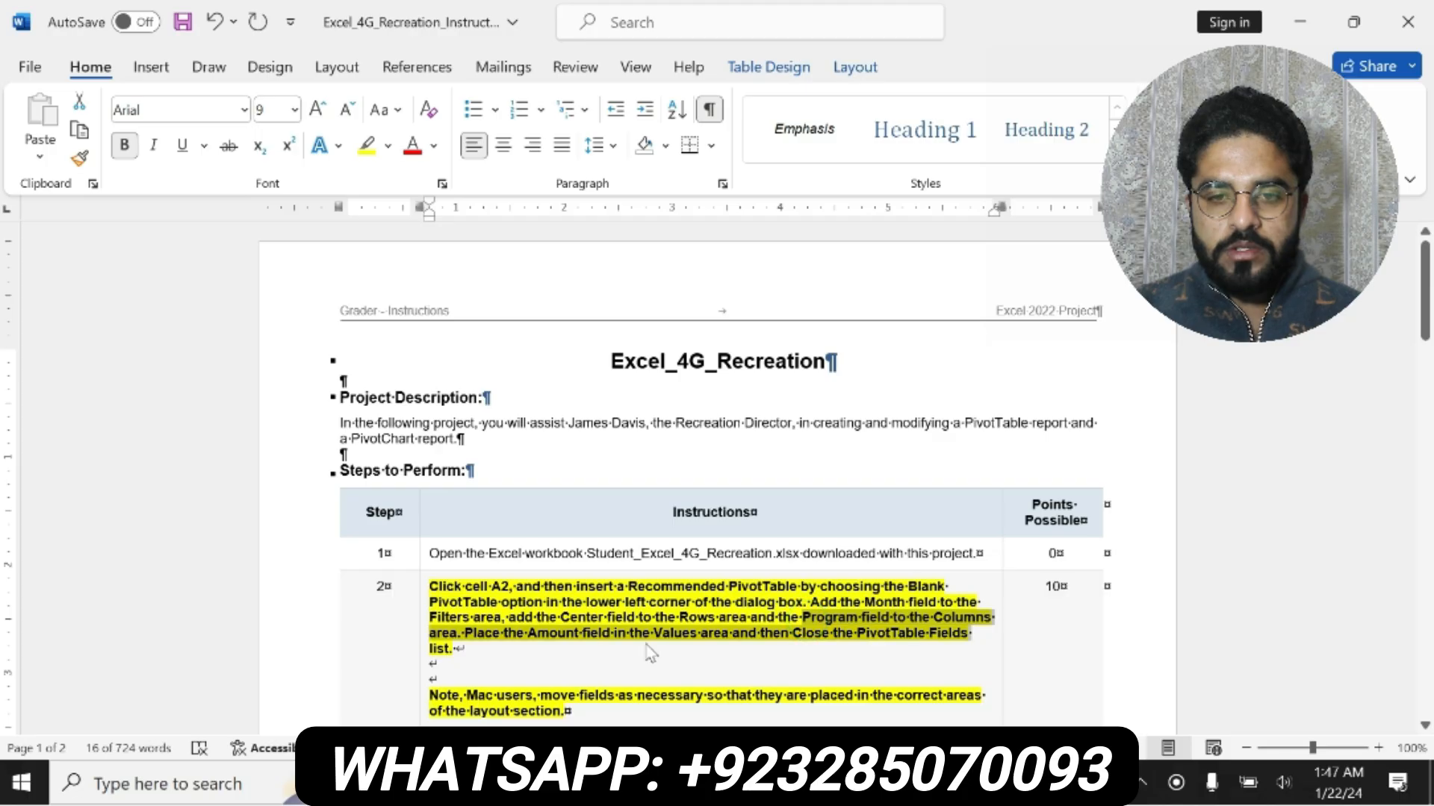
click(776, 782)
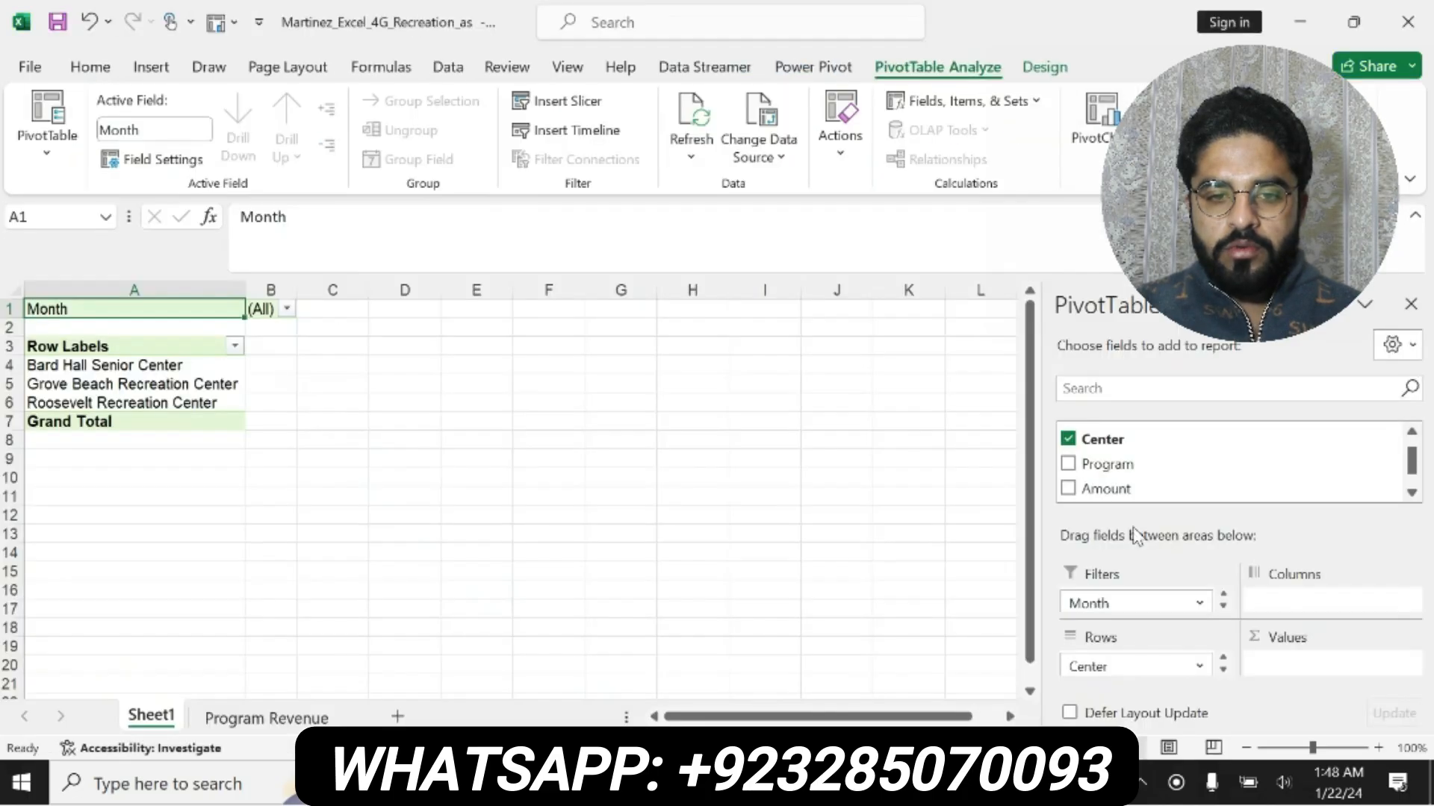
drag(1119, 466, 1296, 597)
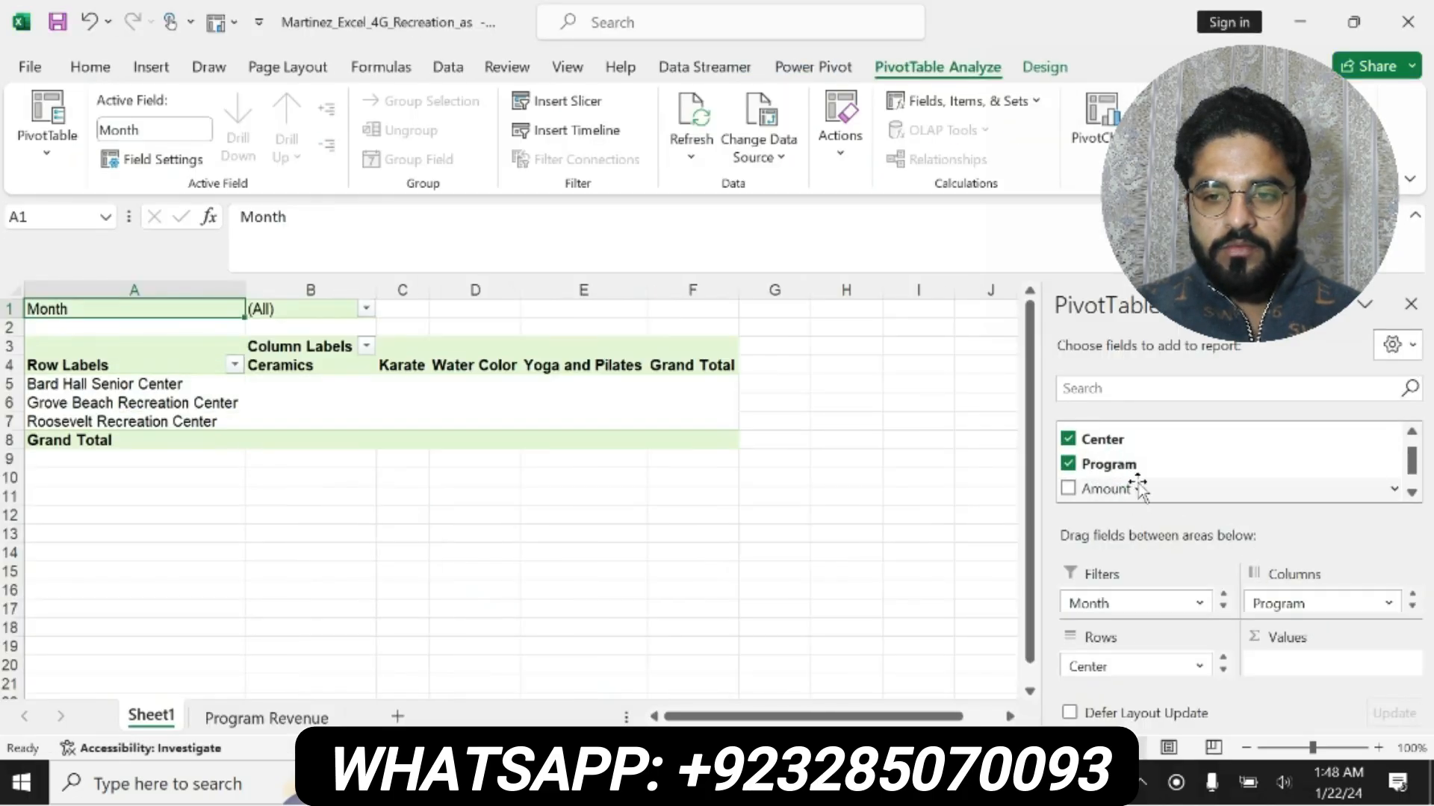
drag(1137, 489, 1279, 659)
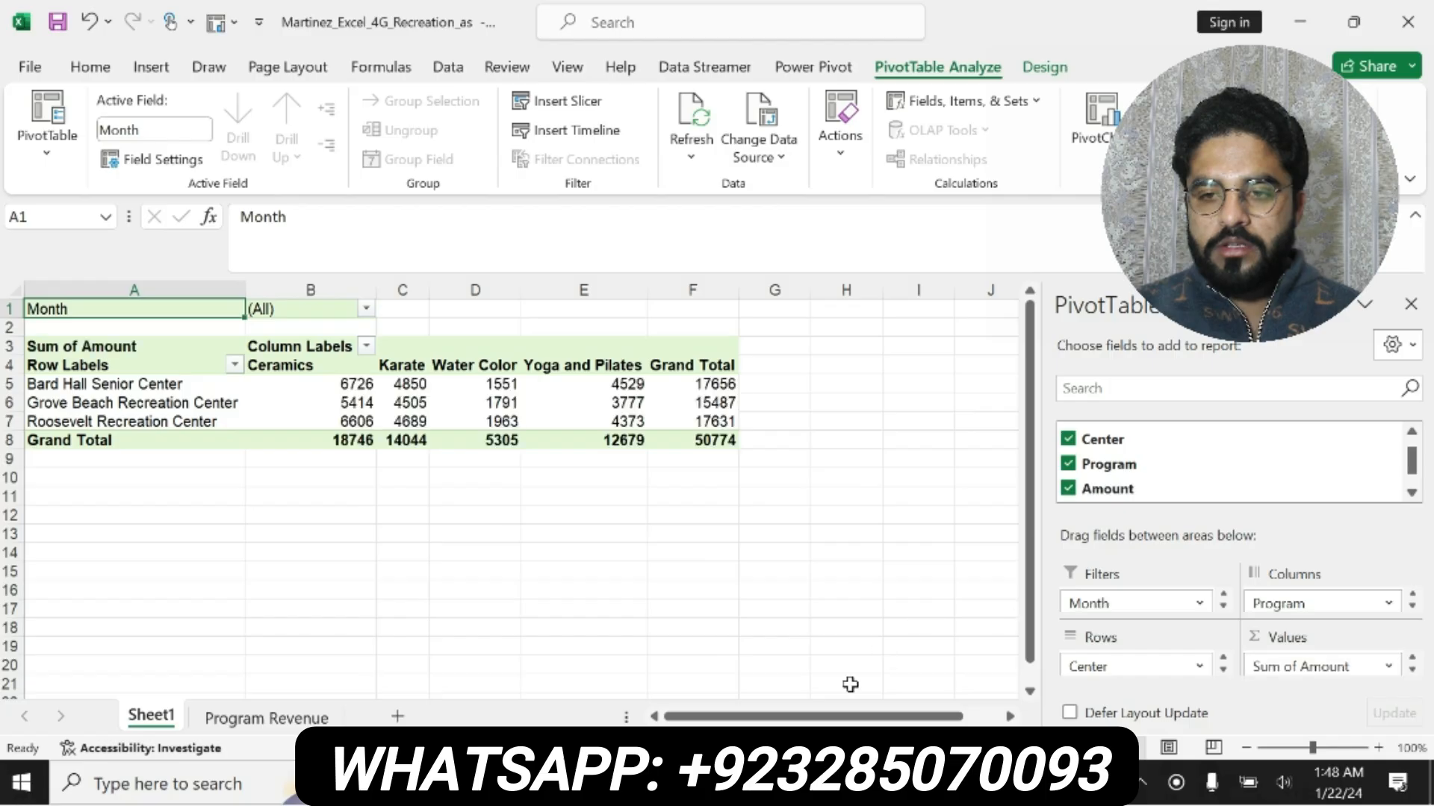
click(777, 783)
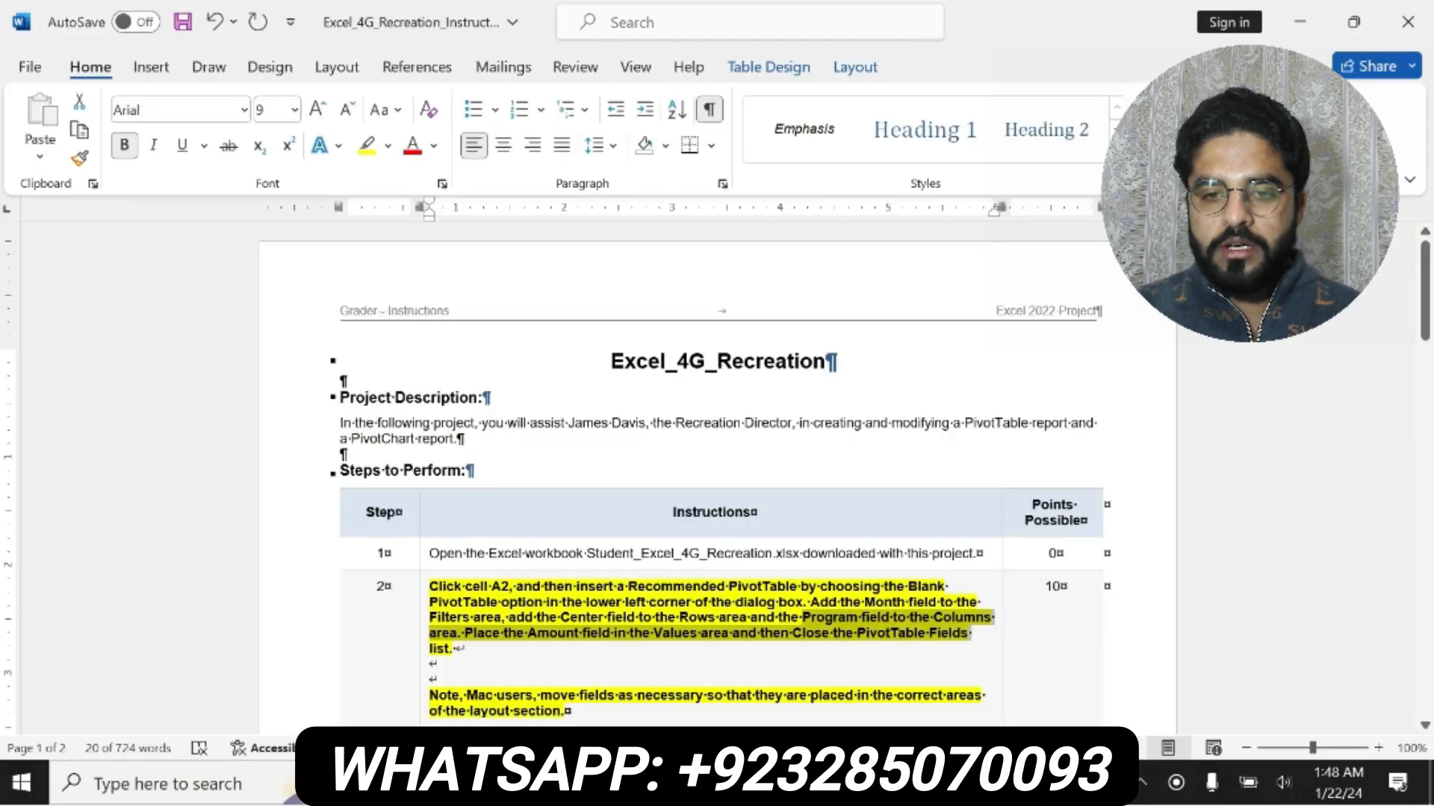
Read the end of the step 2 instruction in Word, and close the PivotTable Fields list in Excel
drag(809, 635, 864, 661)
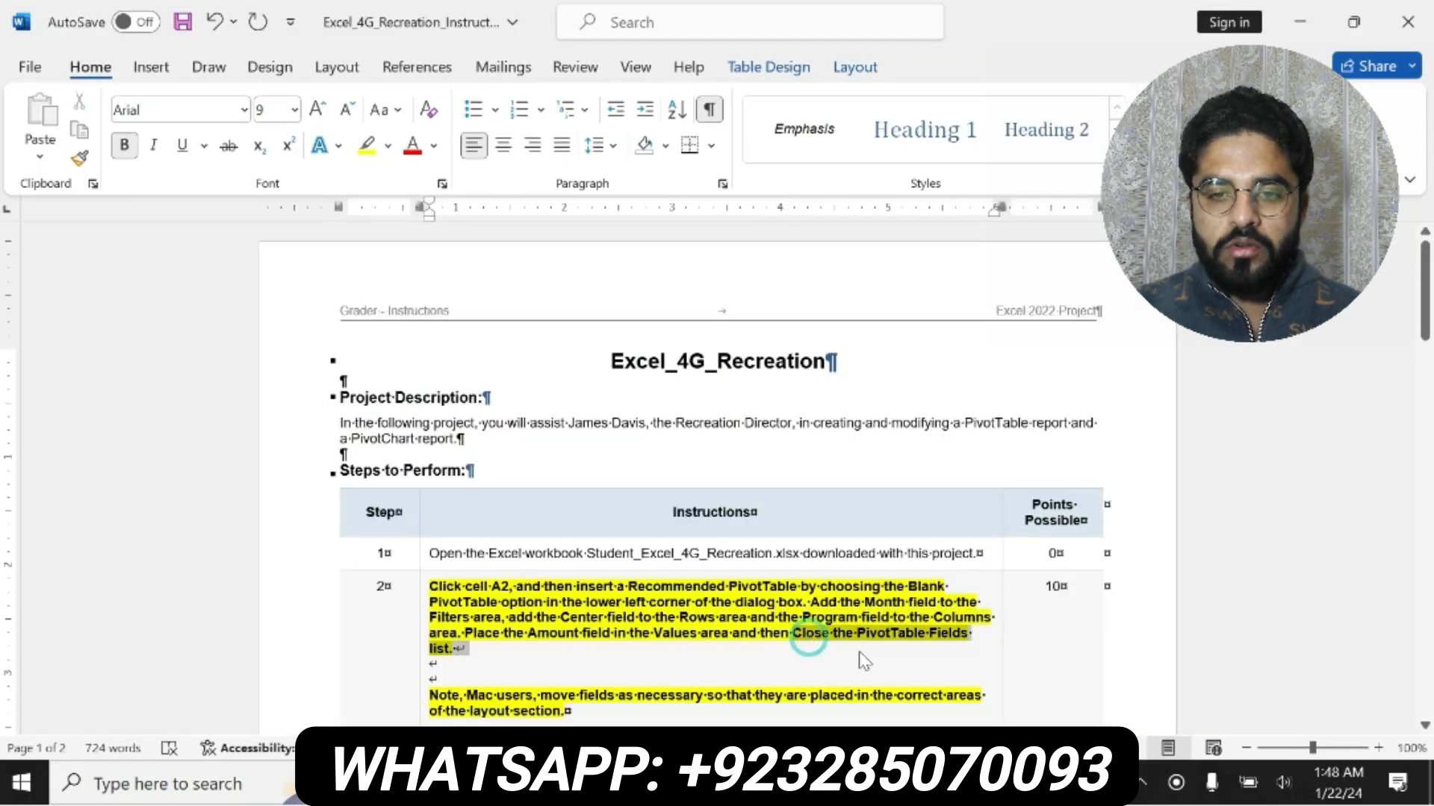
key(alt+Tab)
click(1408, 303)
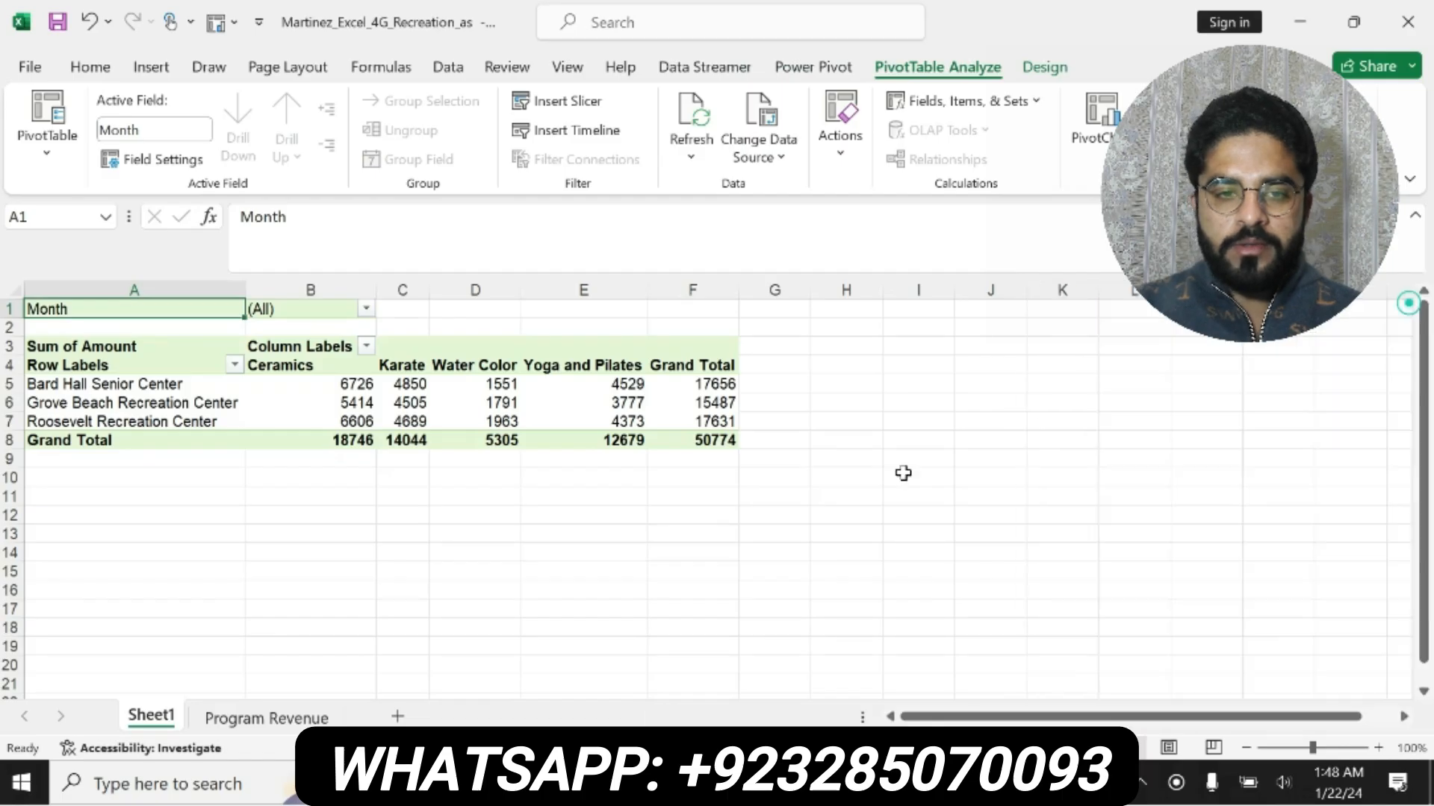
Switch to Word, undo the bold and highlighting on step 2, and make the step 3 instruction bold with yellow highlighting
click(807, 783)
key(ctrl+z)
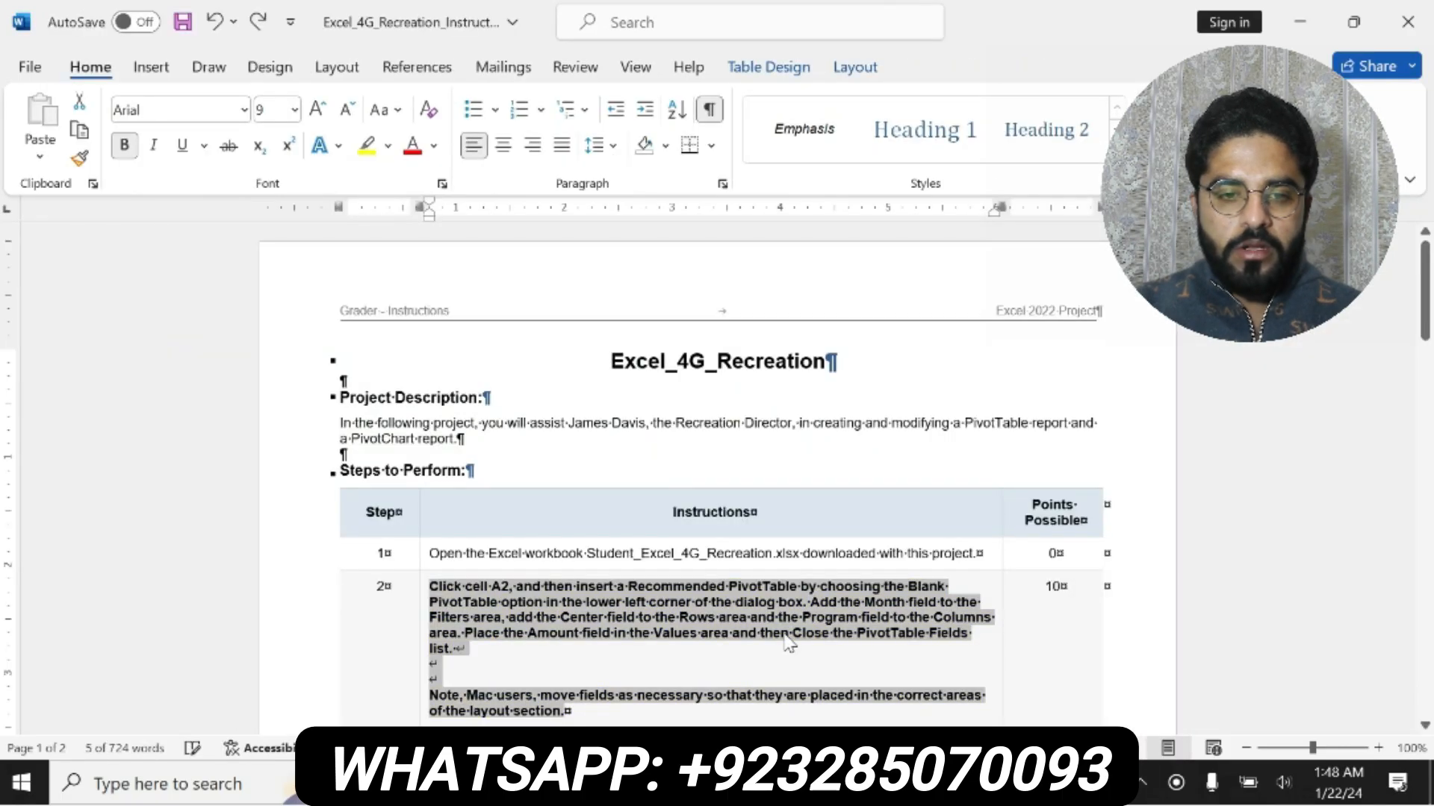
key(ctrl+z)
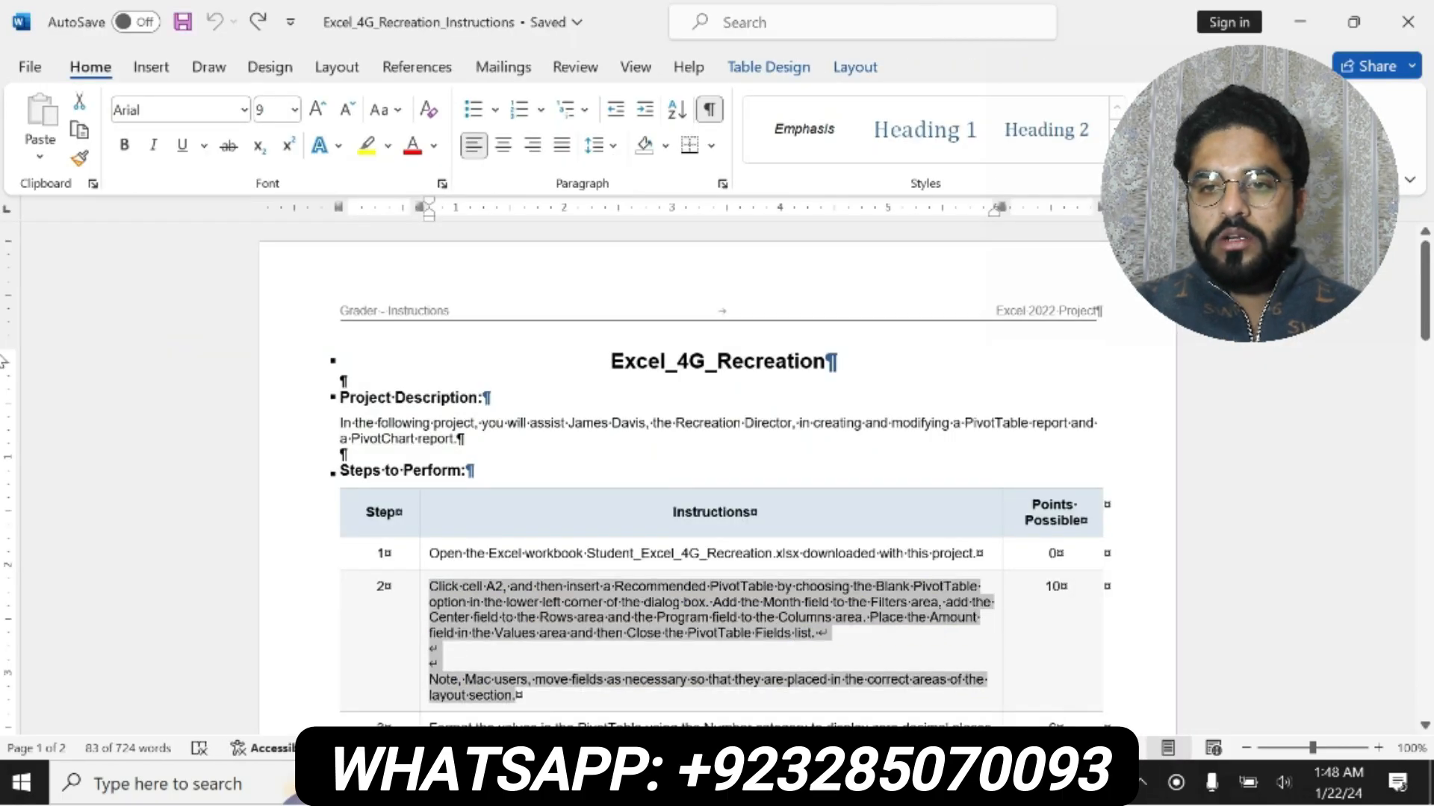
scroll(793, 604, down, 2)
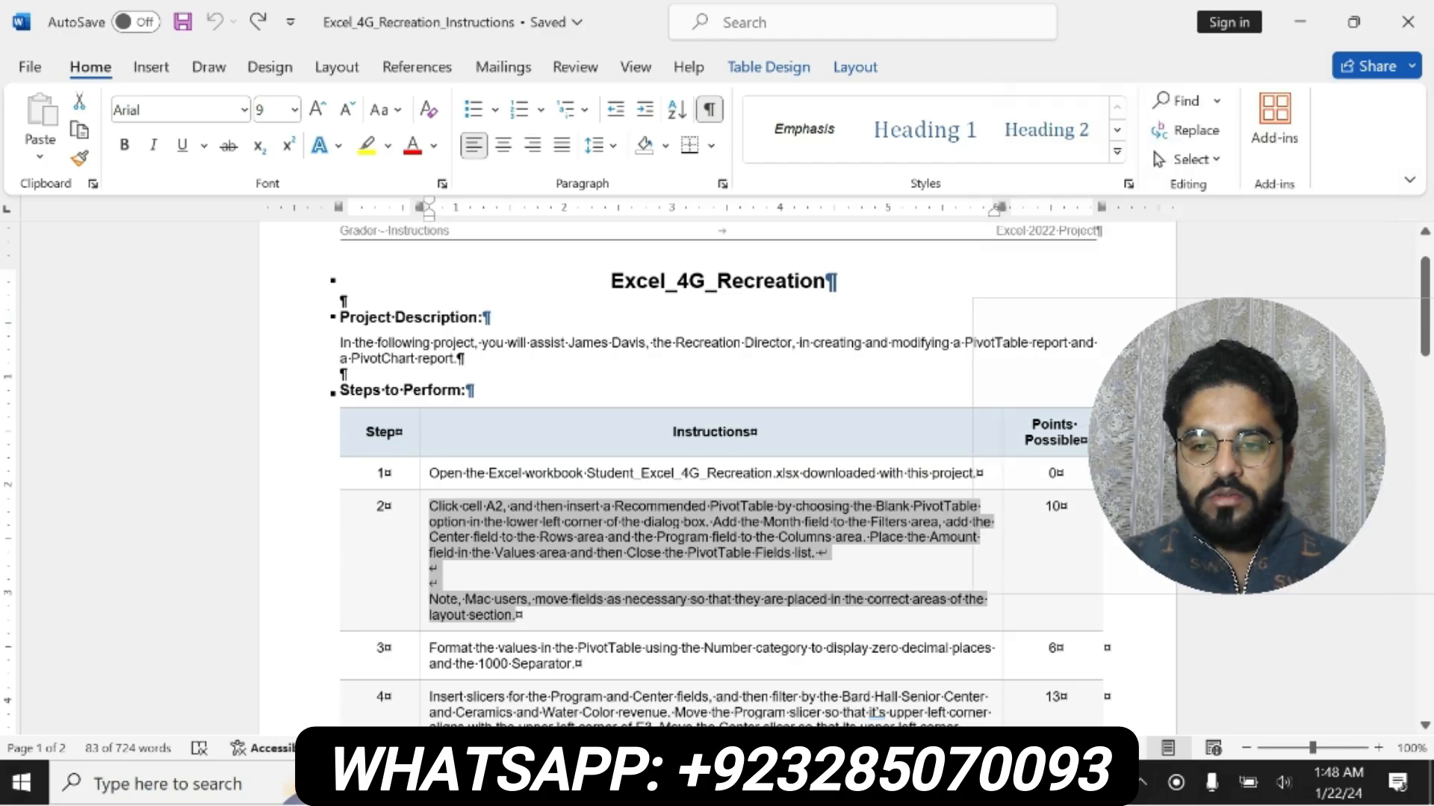
triple_click(433, 647)
click(604, 624)
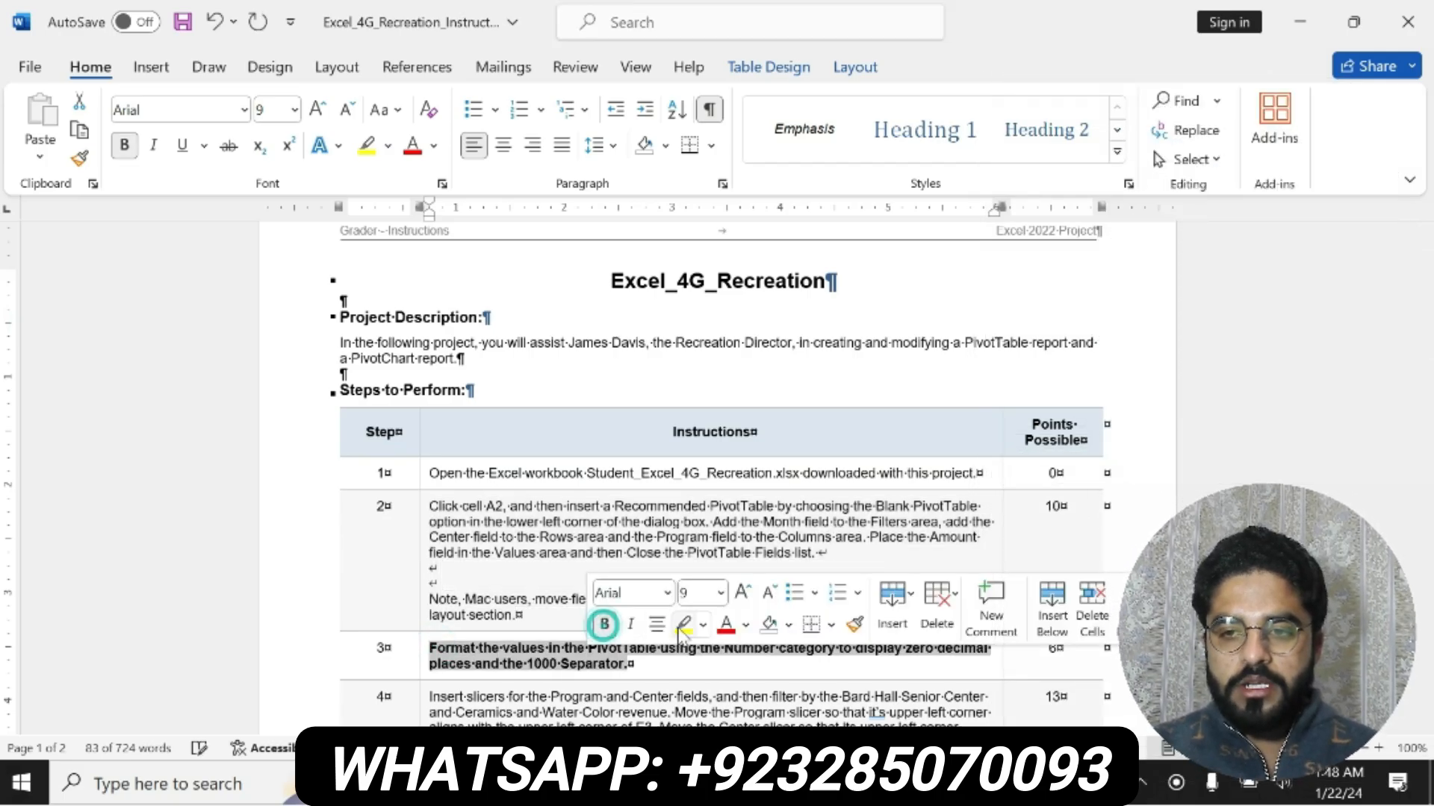
click(682, 624)
mouse_move(430, 646)
mouse_down()
mouse_move(939, 648)
mouse_move(793, 672)
mouse_up()
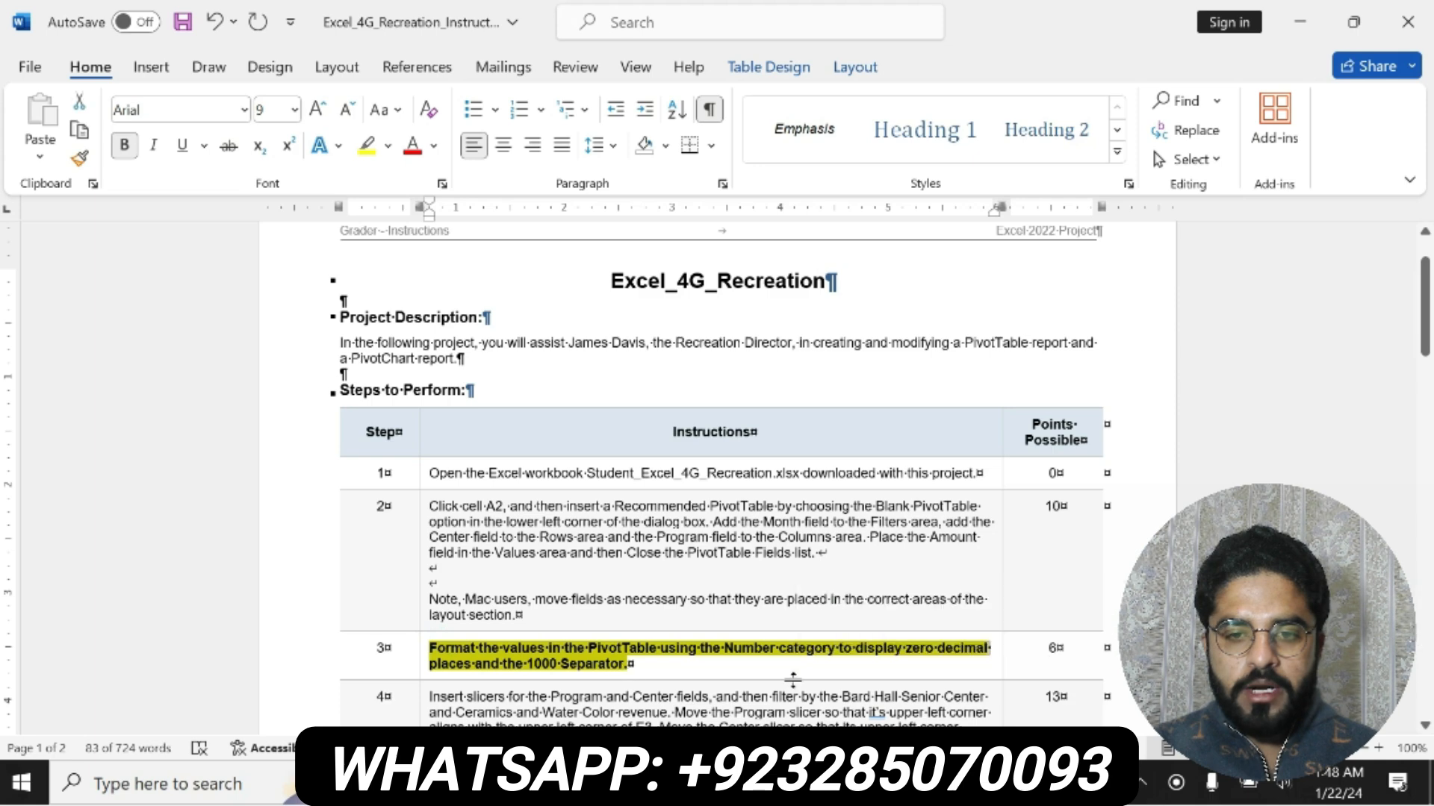
Switch to Excel and show the PivotTable Fields list again, rechecking the step 3 formatting requirement in the Word instructions
key(alt+Tab)
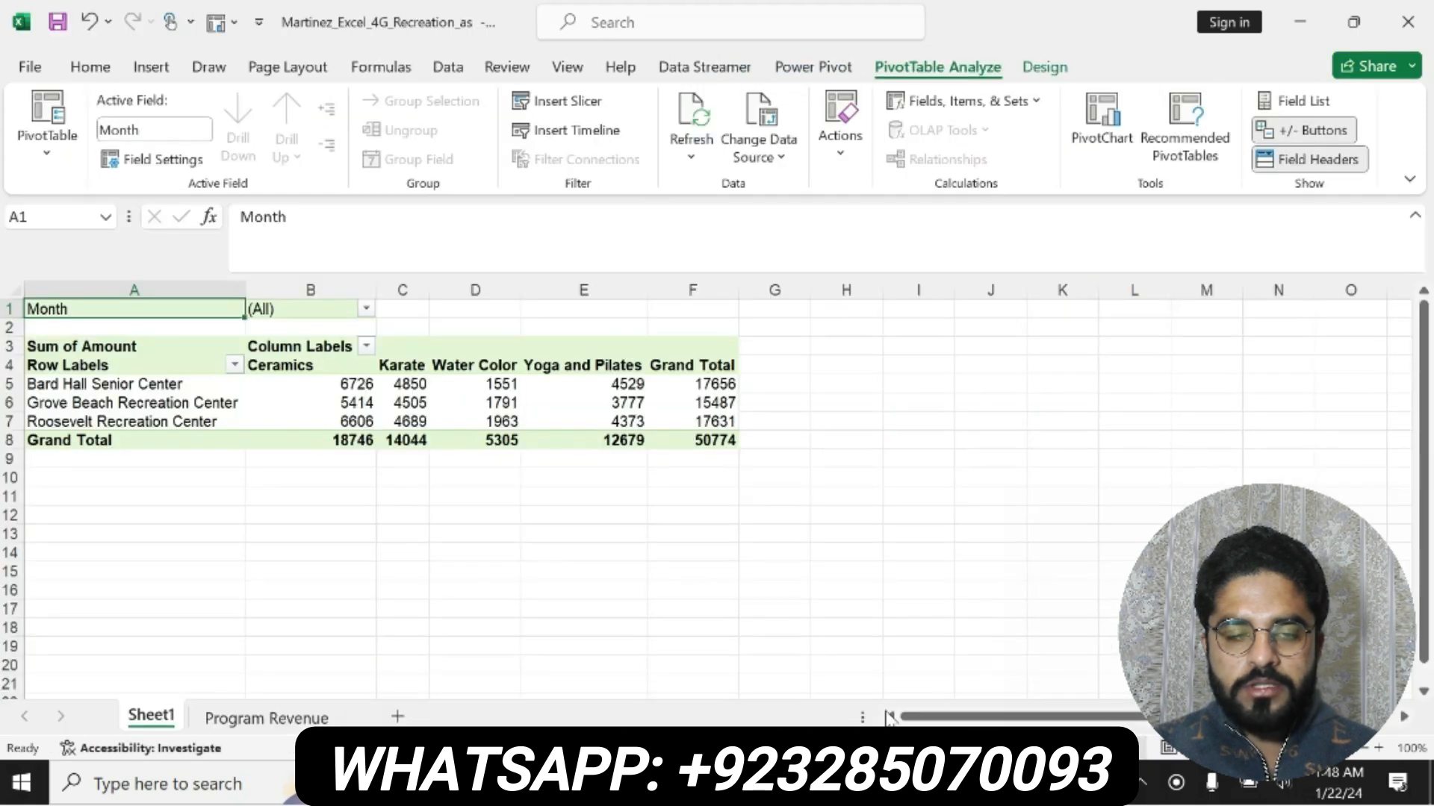
click(641, 347)
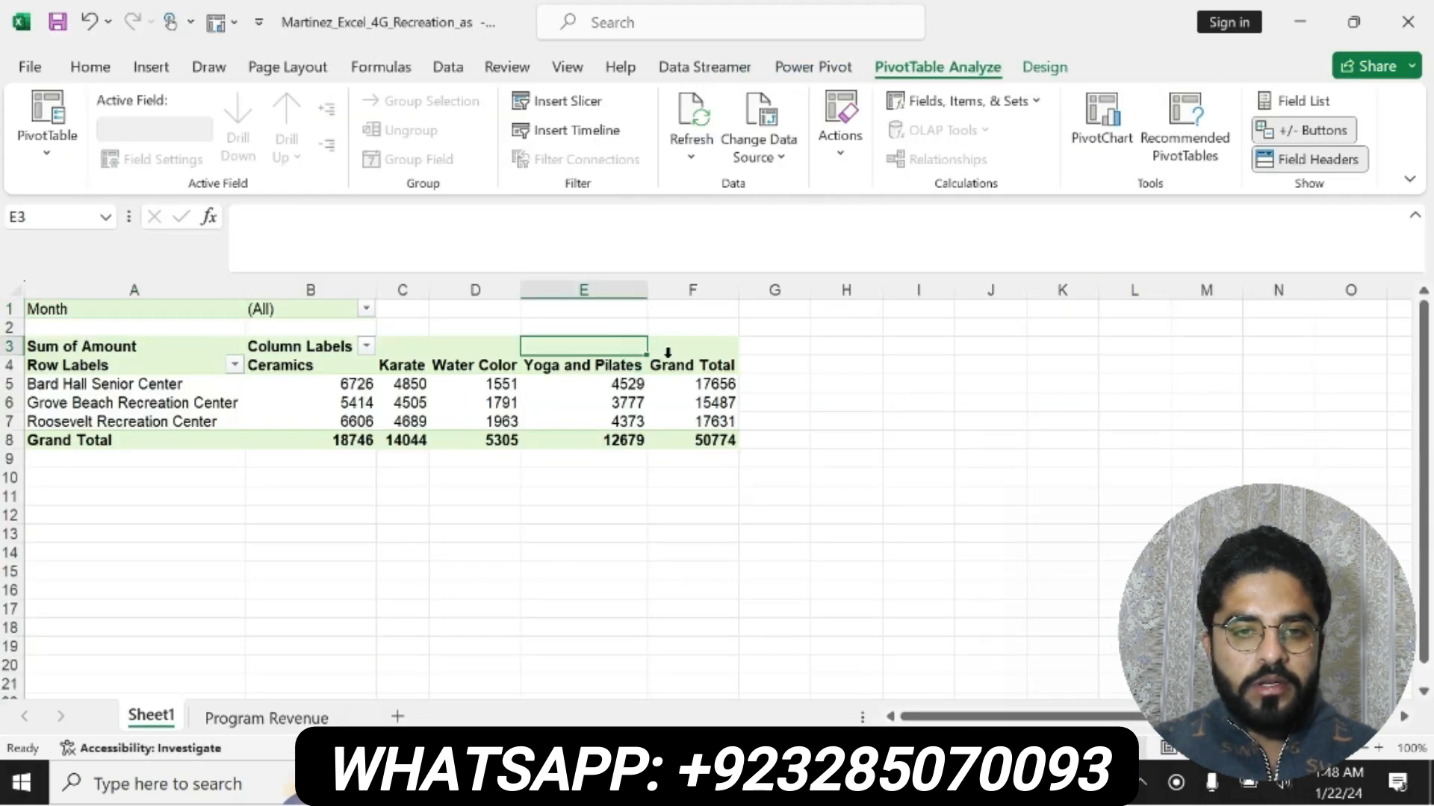
click(667, 352)
click(661, 385)
click(672, 365)
right_click(672, 365)
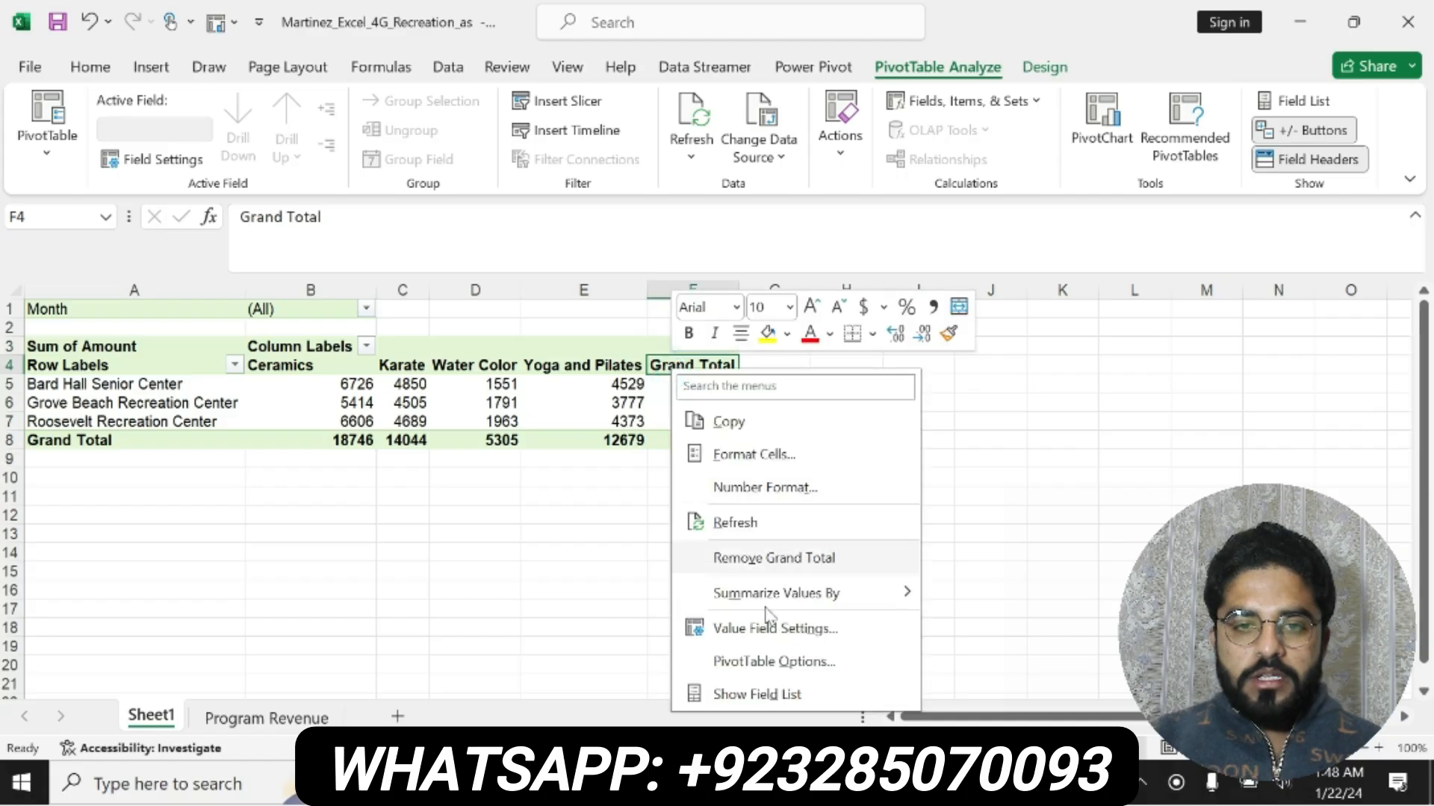
click(755, 693)
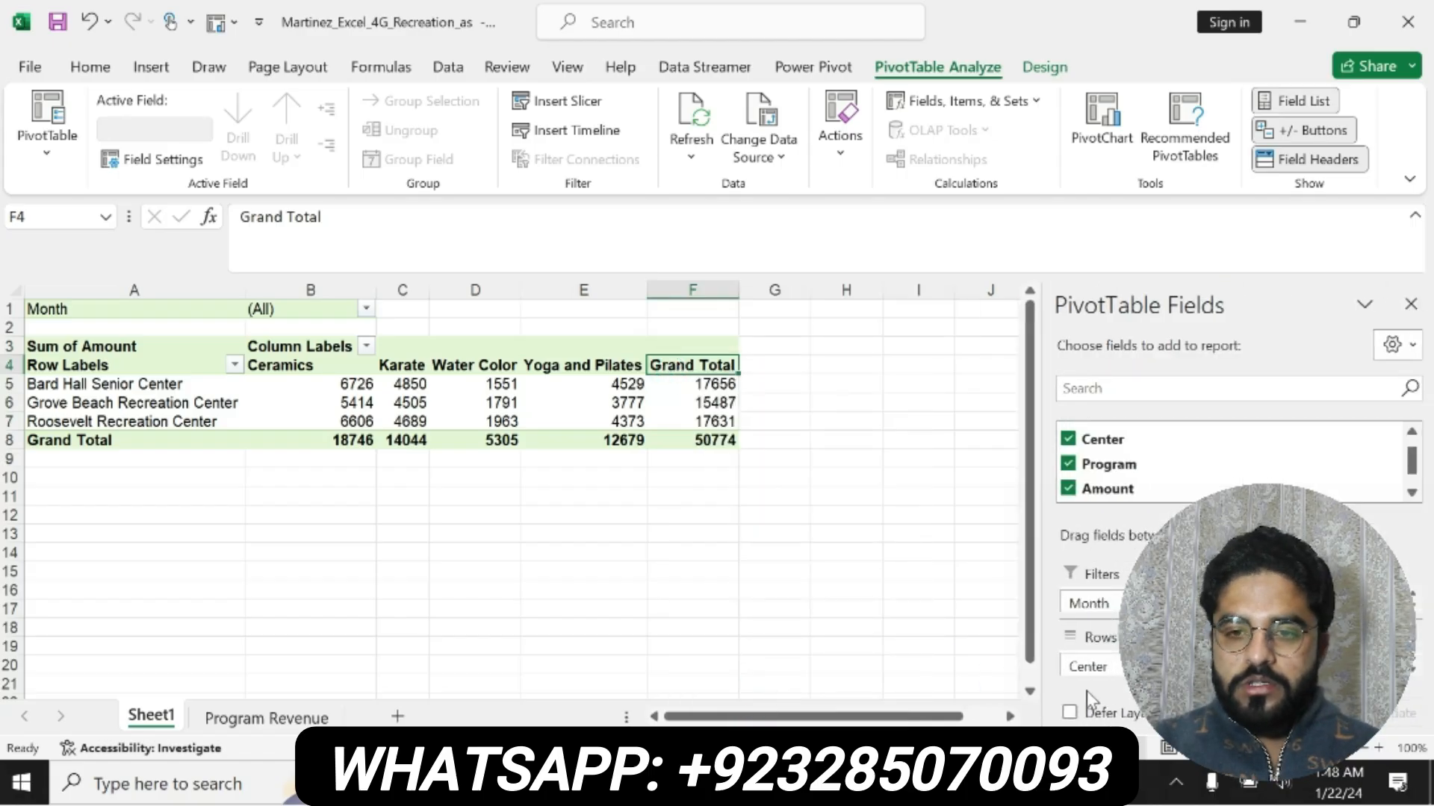
key(alt+Tab)
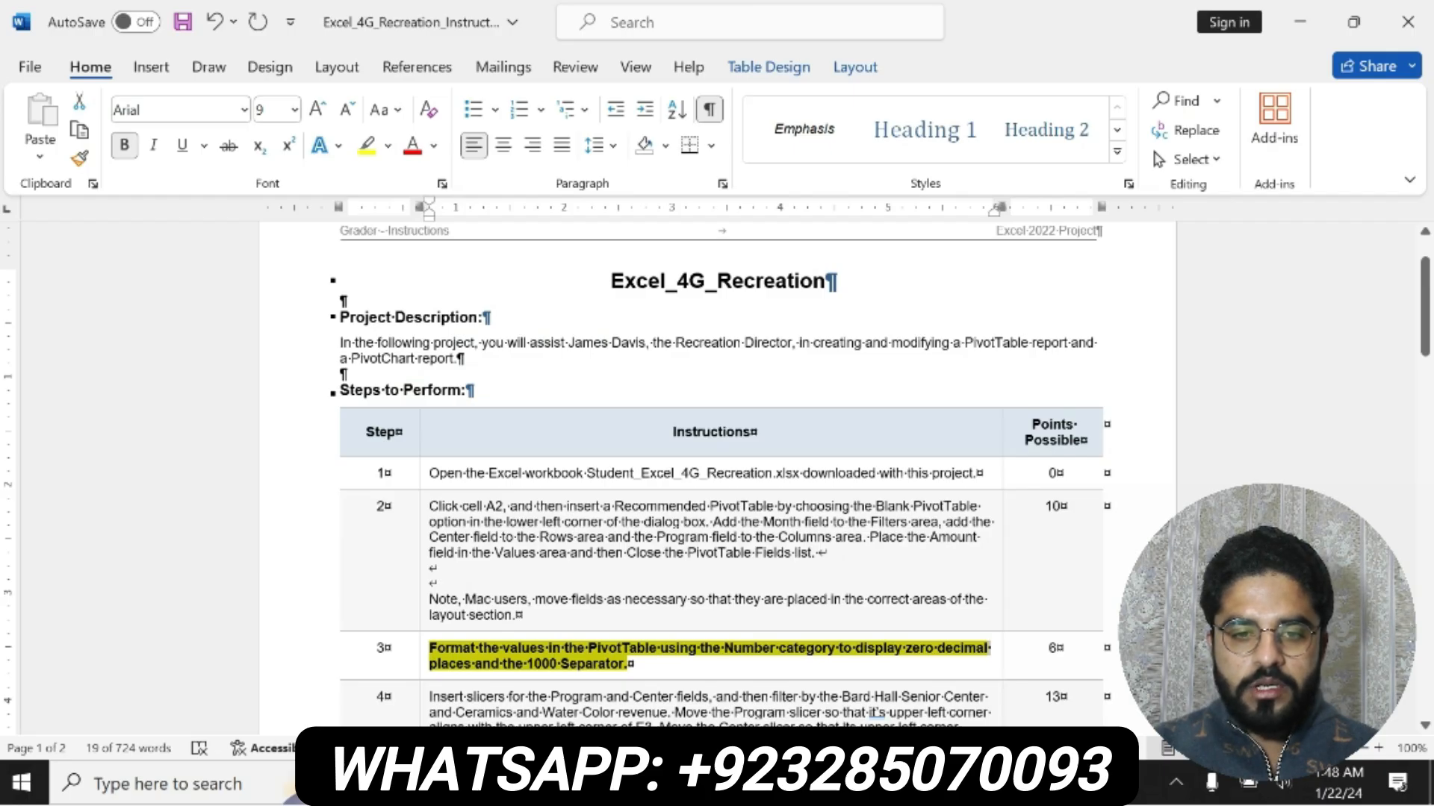
key(alt+Tab)
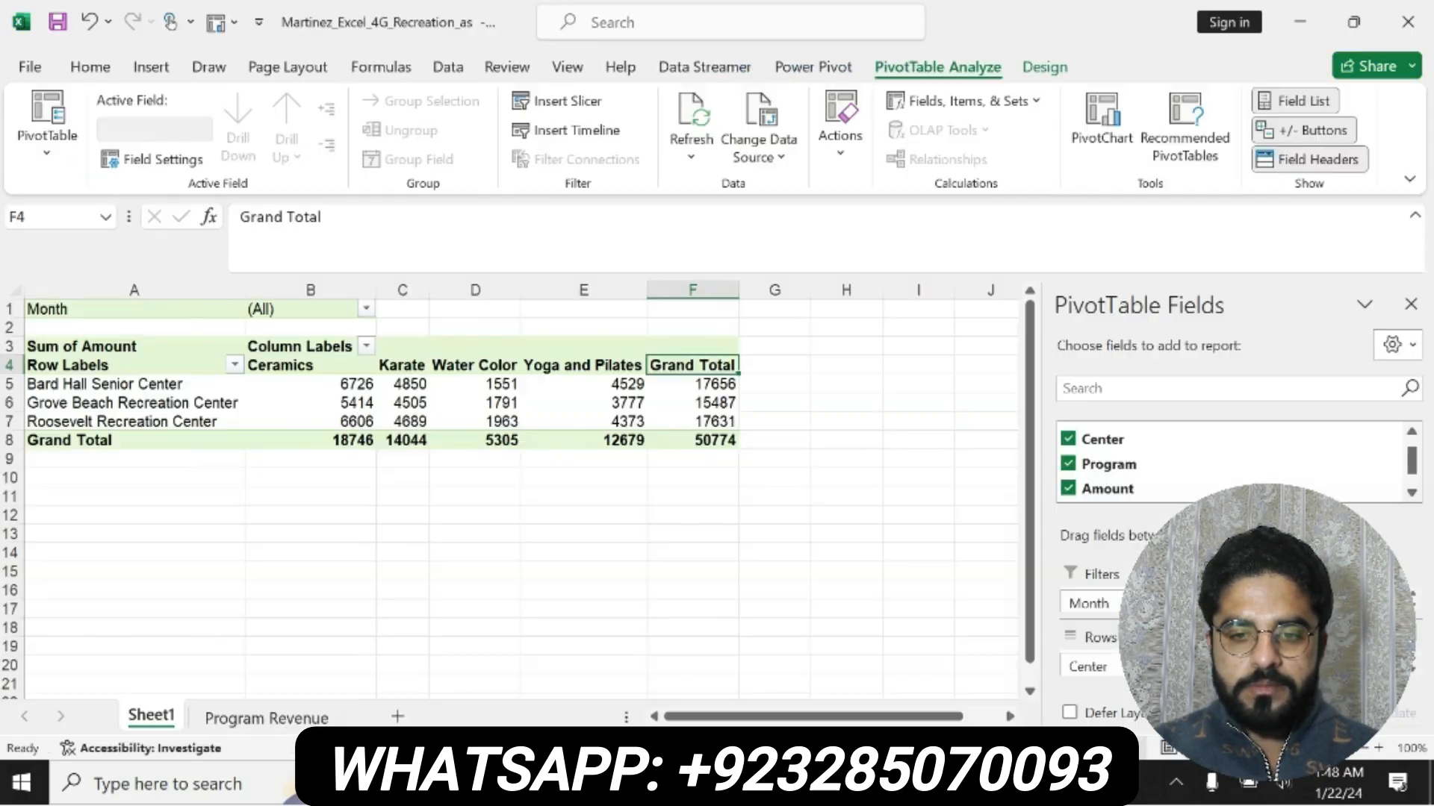
Format the PivotTable's Sum of Amount values as Number with 0 decimal places and the 1000 separator, checking against the Word instructions
click(1318, 667)
click(1281, 640)
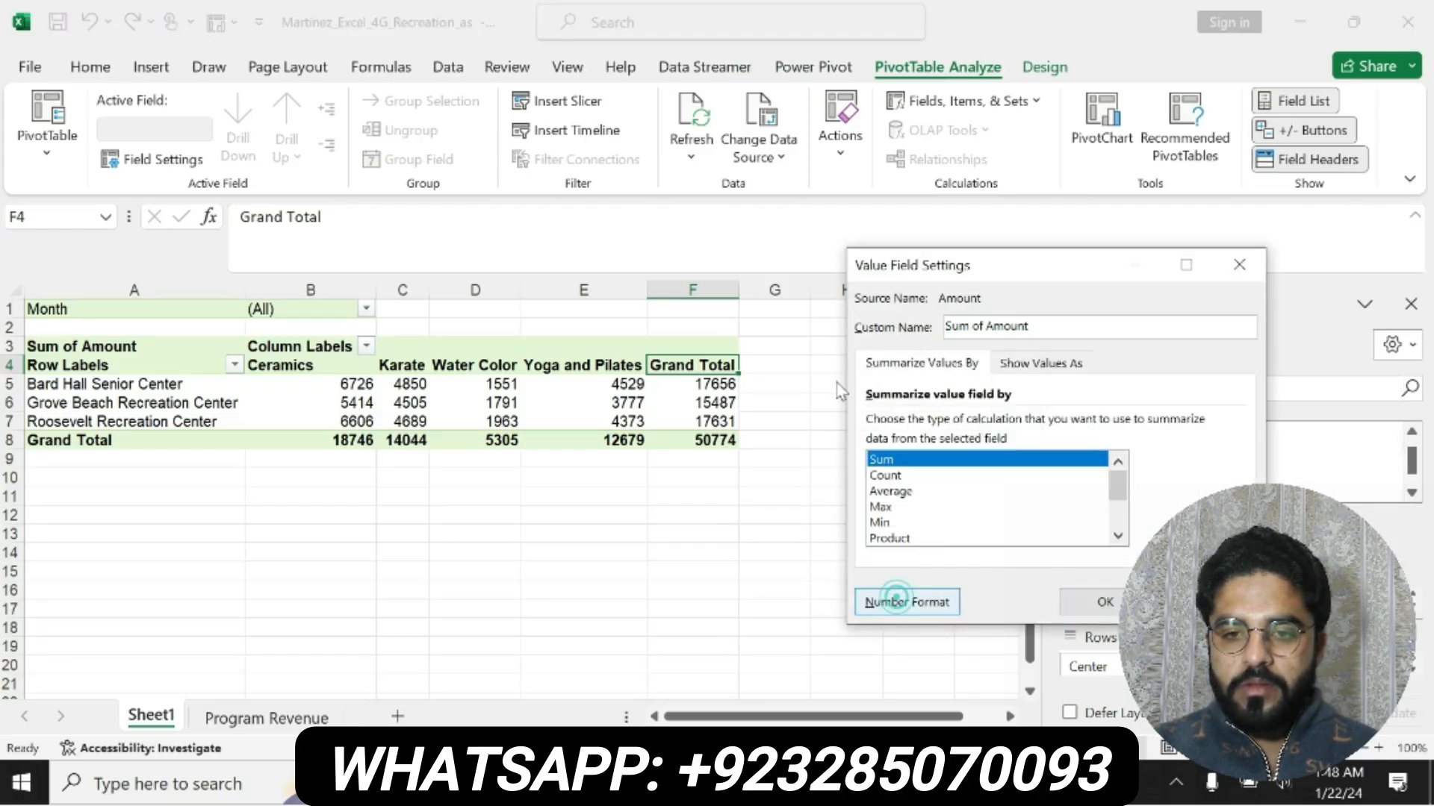
click(885, 601)
click(829, 271)
click(1096, 314)
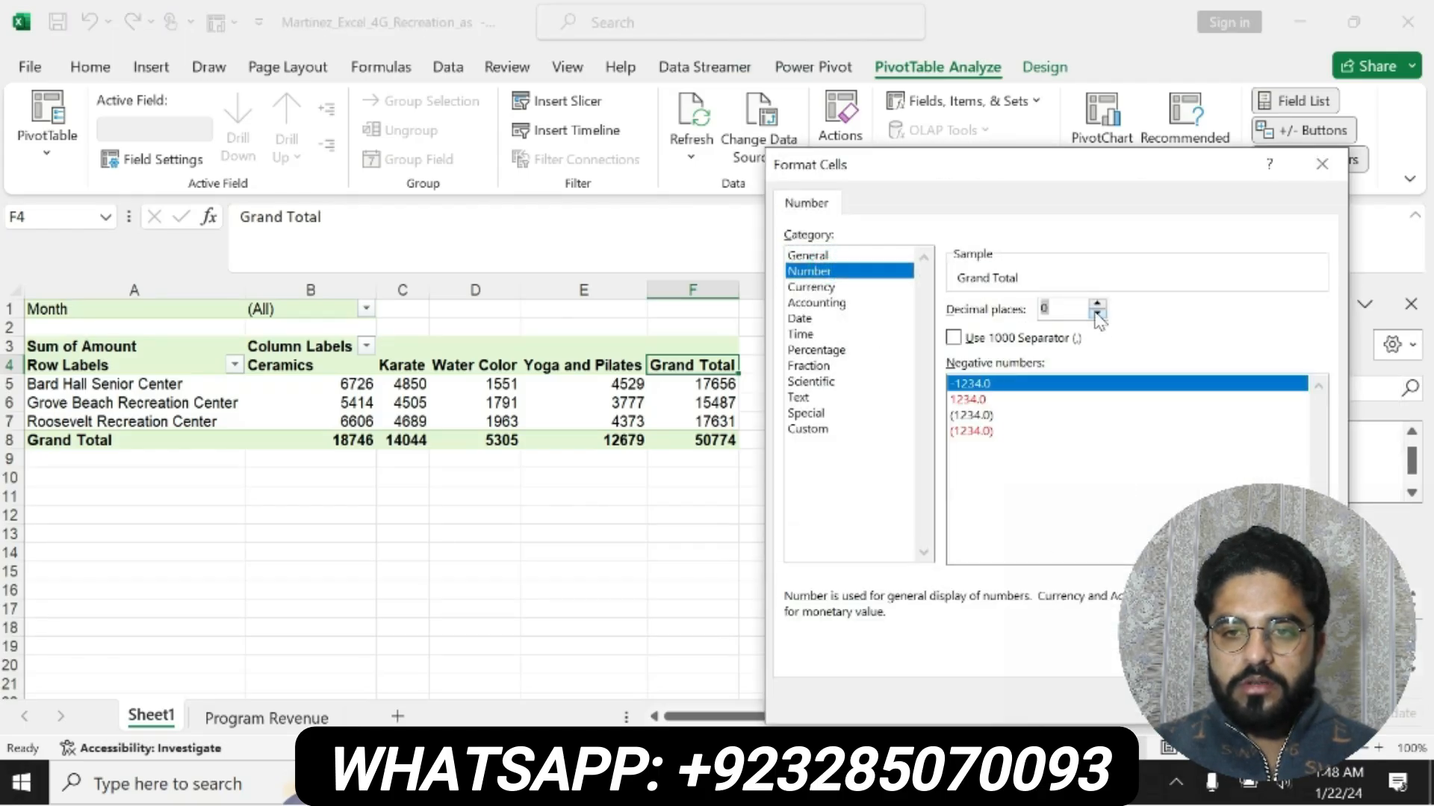
click(1096, 313)
key(alt+Tab)
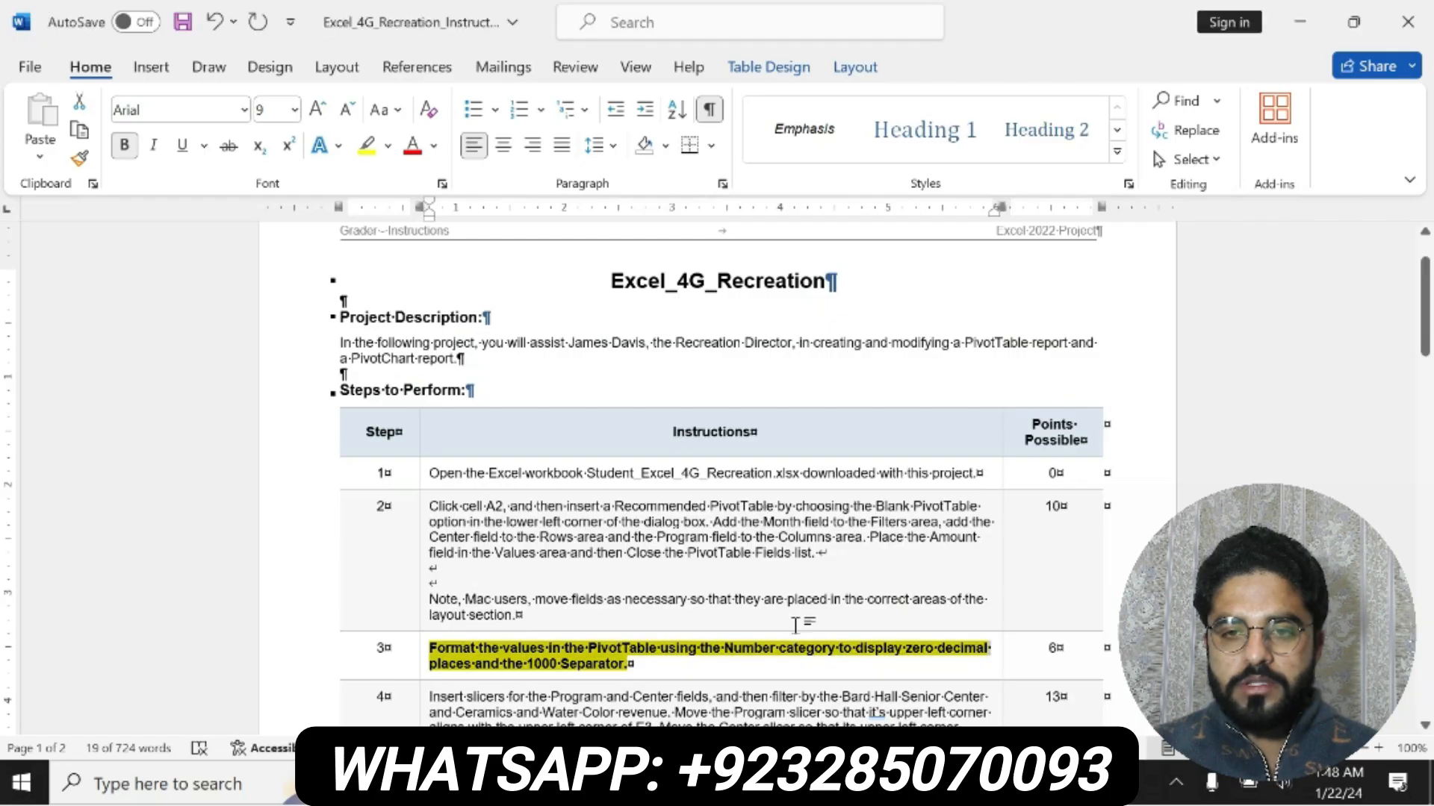
click(799, 649)
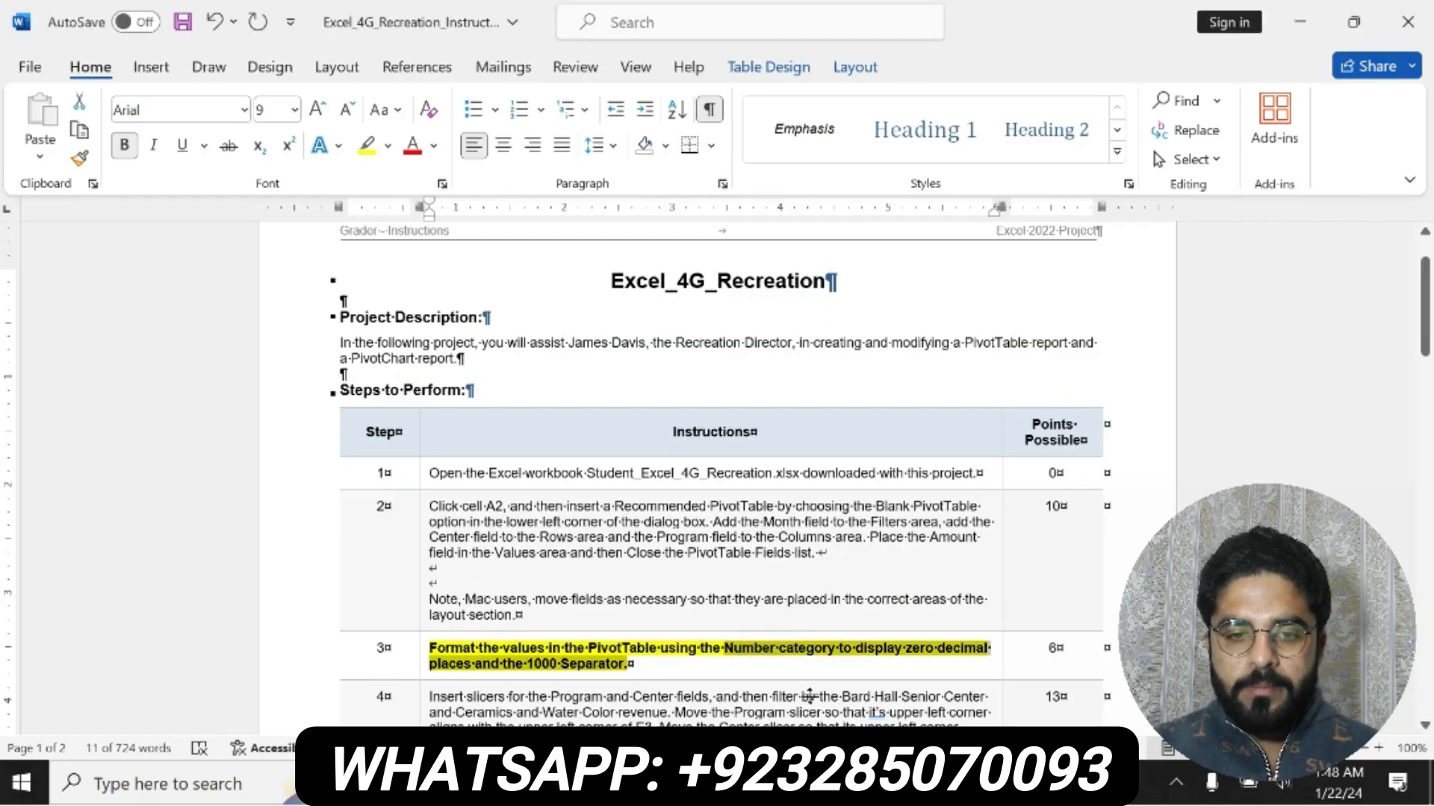
key(alt+Tab)
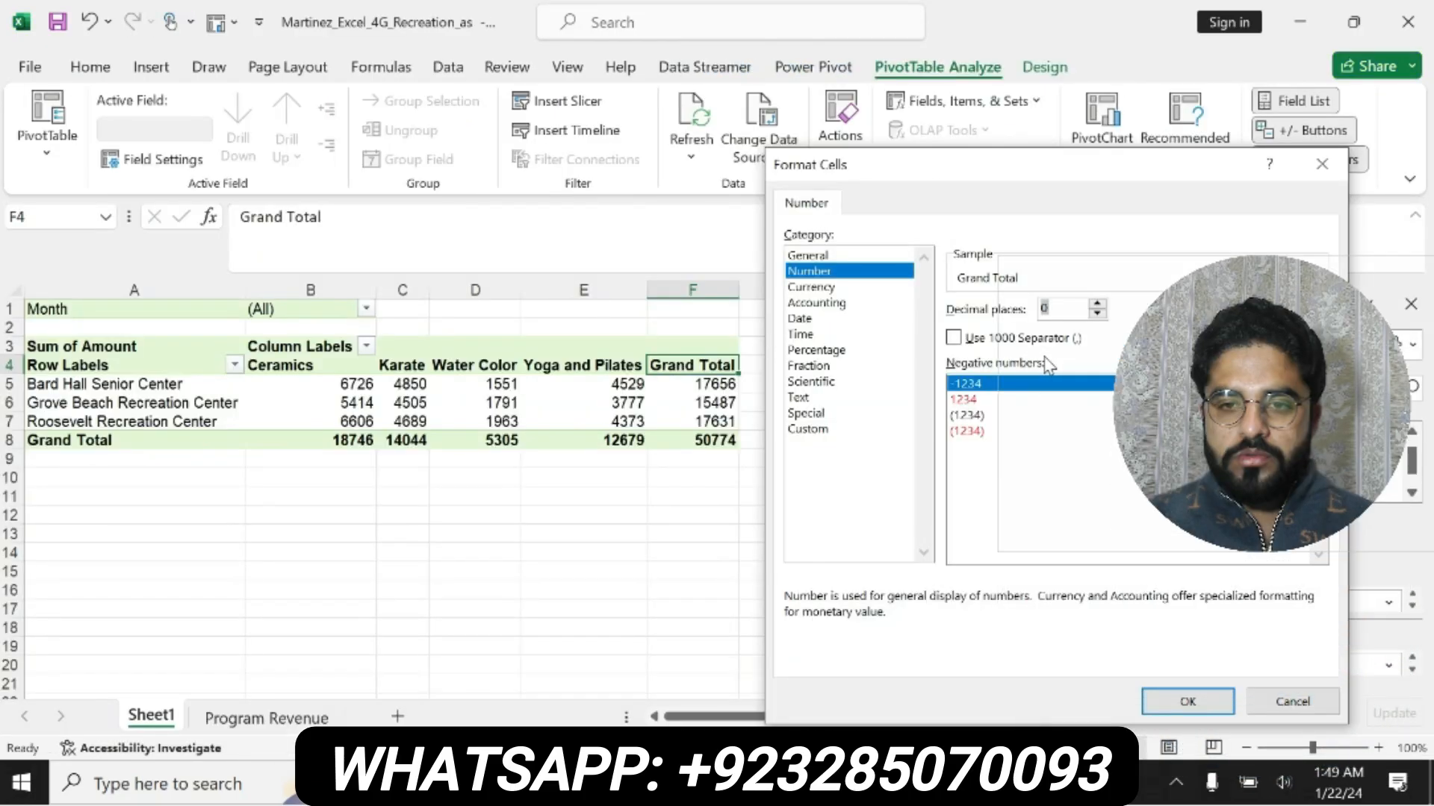
click(955, 337)
click(1150, 700)
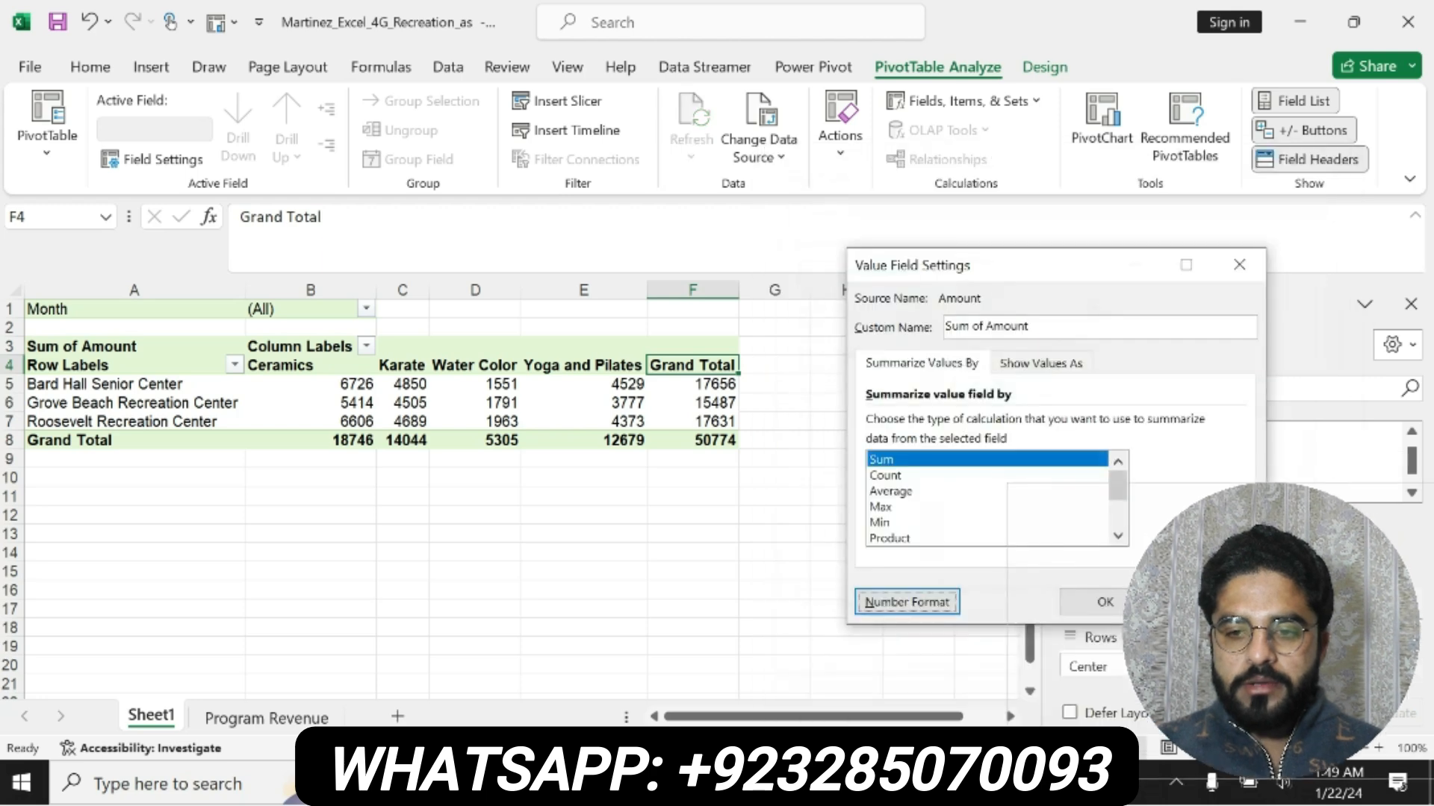
click(1105, 602)
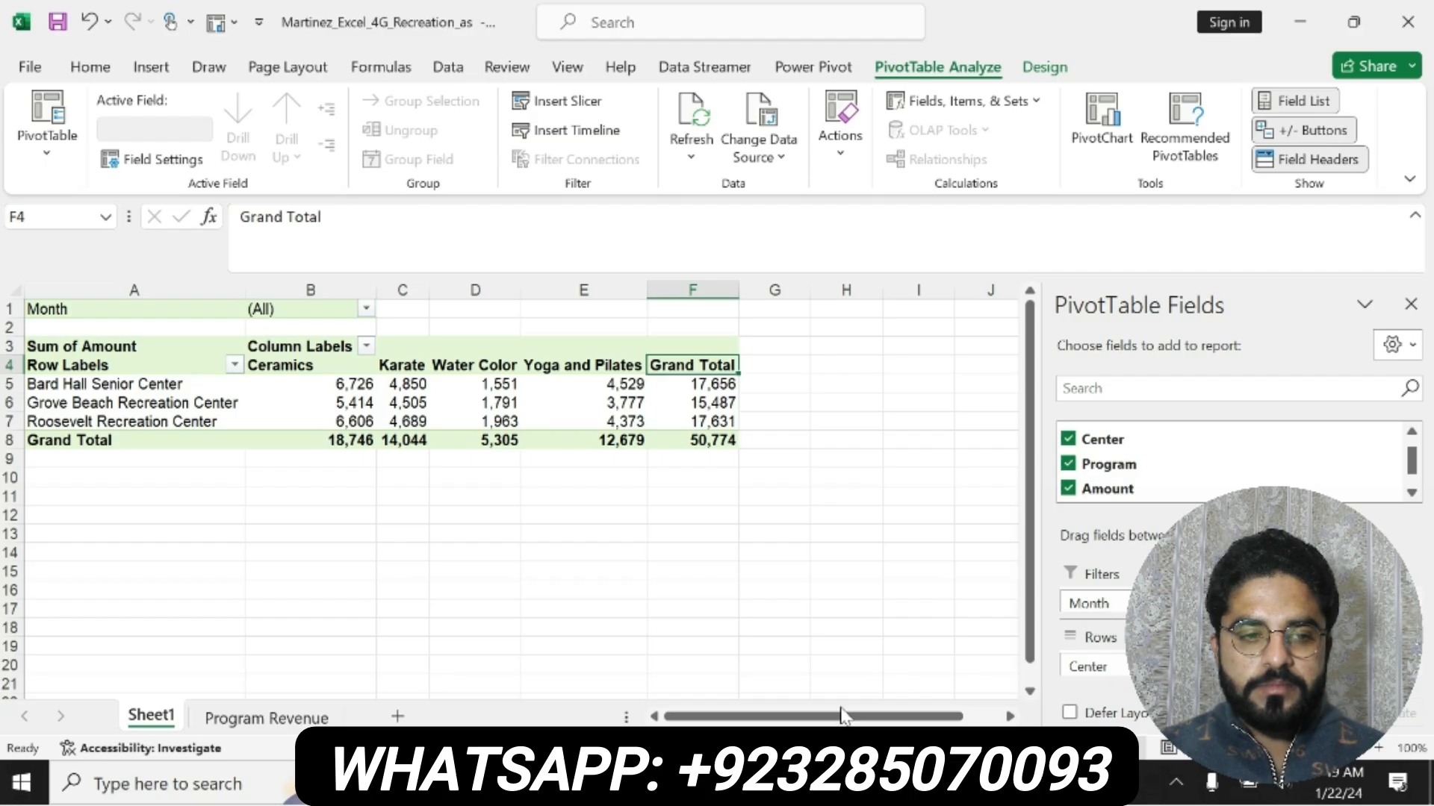
In Word, undo the bold and highlighting on step 3, and make the step 4 instruction bold with yellow highlighting
key(alt+Tab)
key(ctrl+z)
key(ctrl+z)
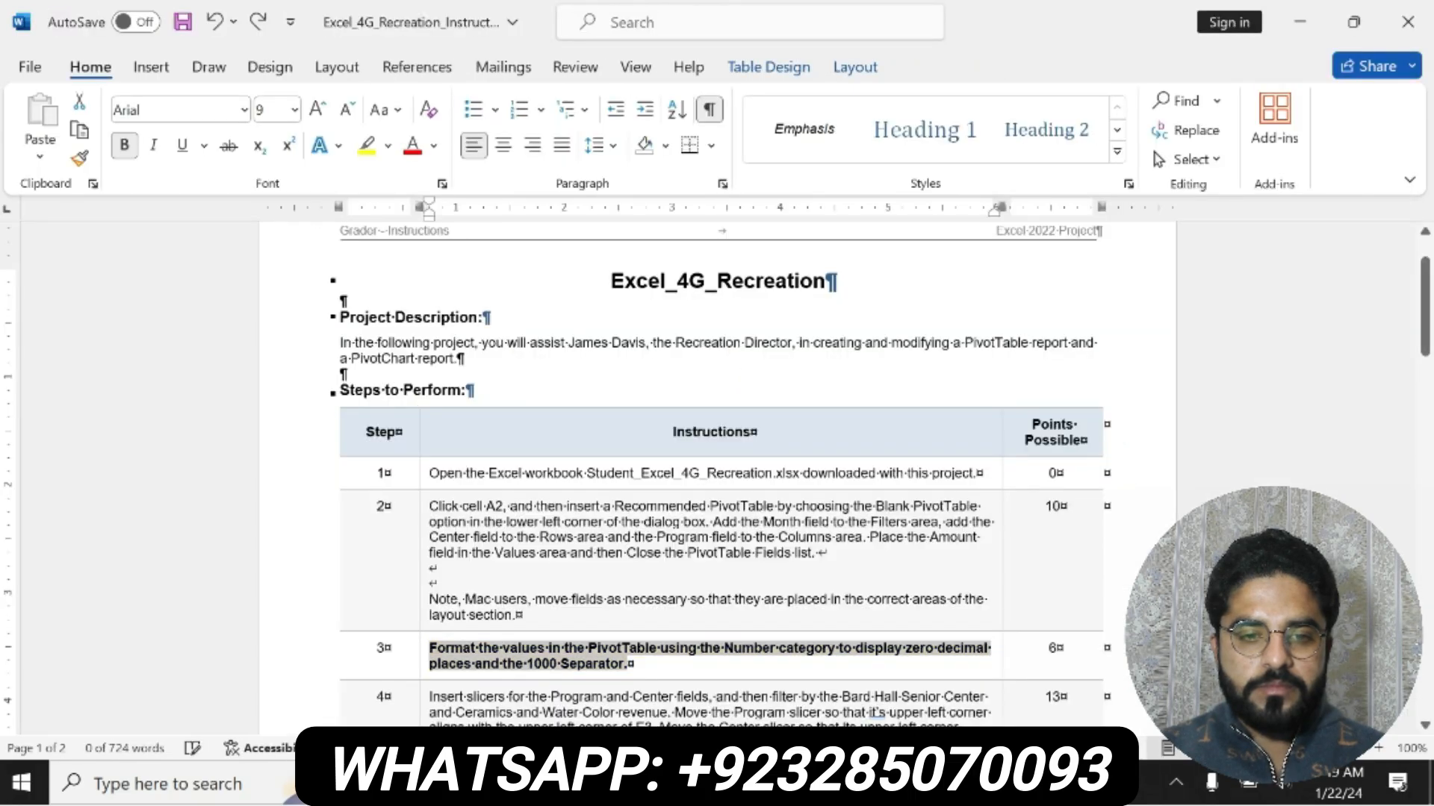
scroll(3, 321, down, 3)
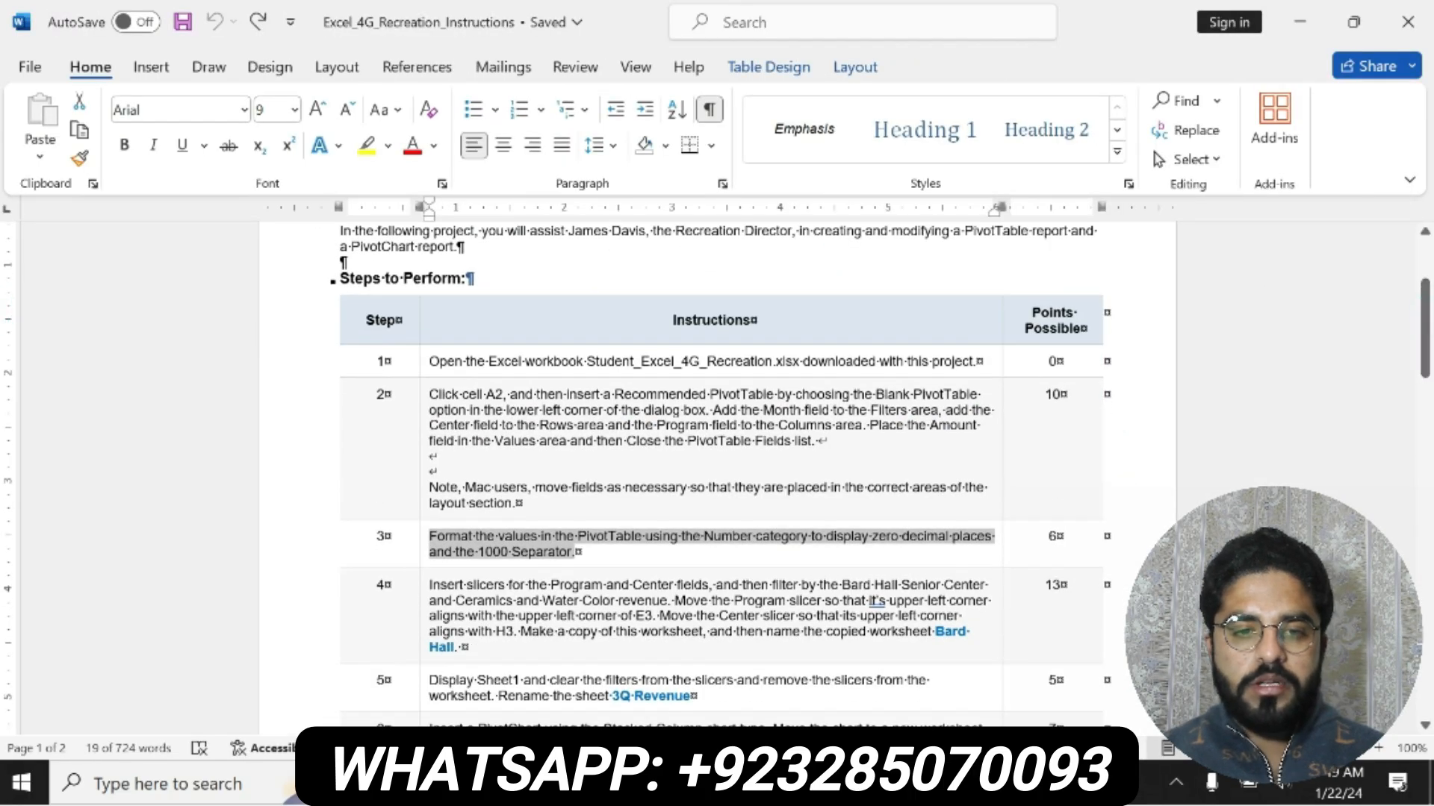
drag(430, 585, 829, 647)
click(813, 604)
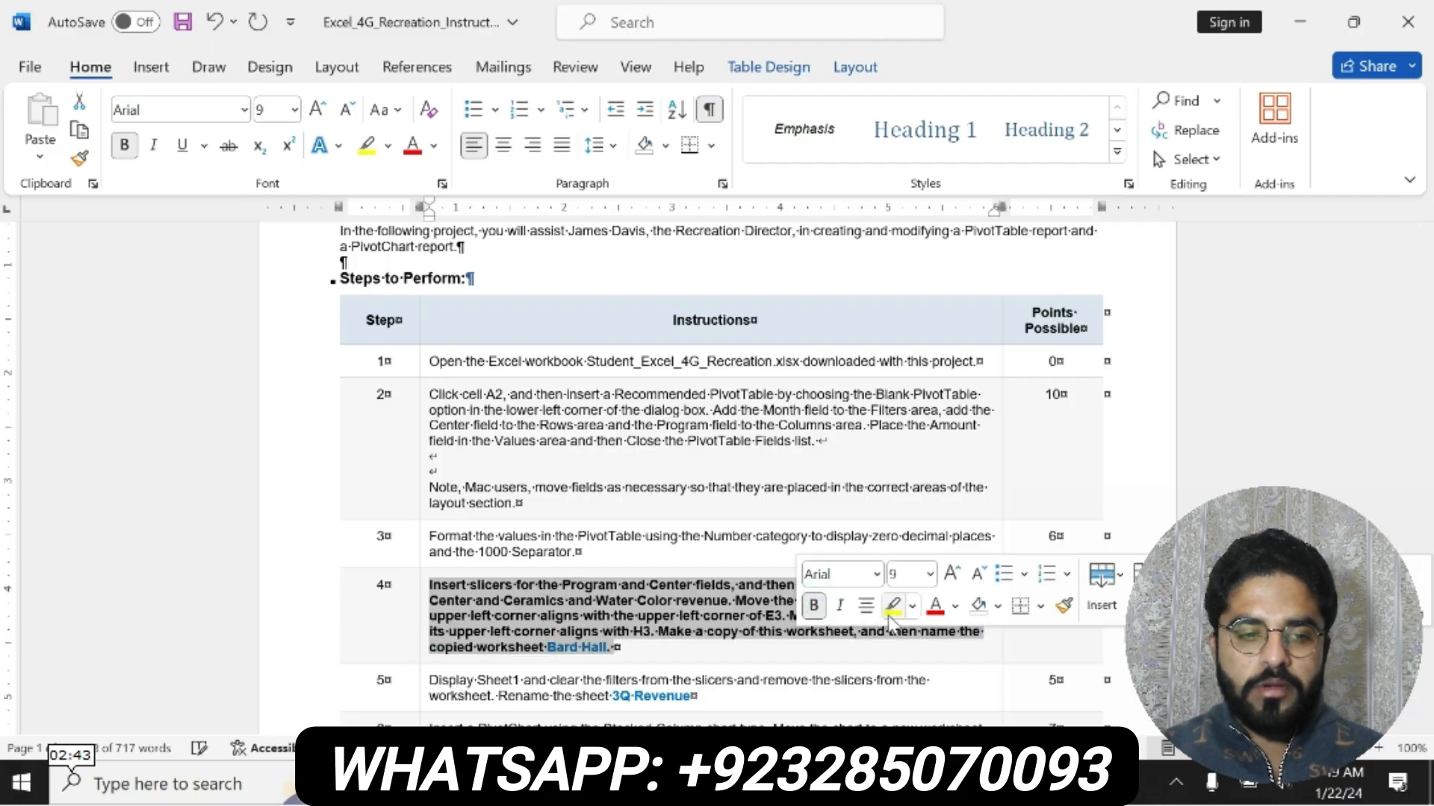
click(892, 605)
click(431, 583)
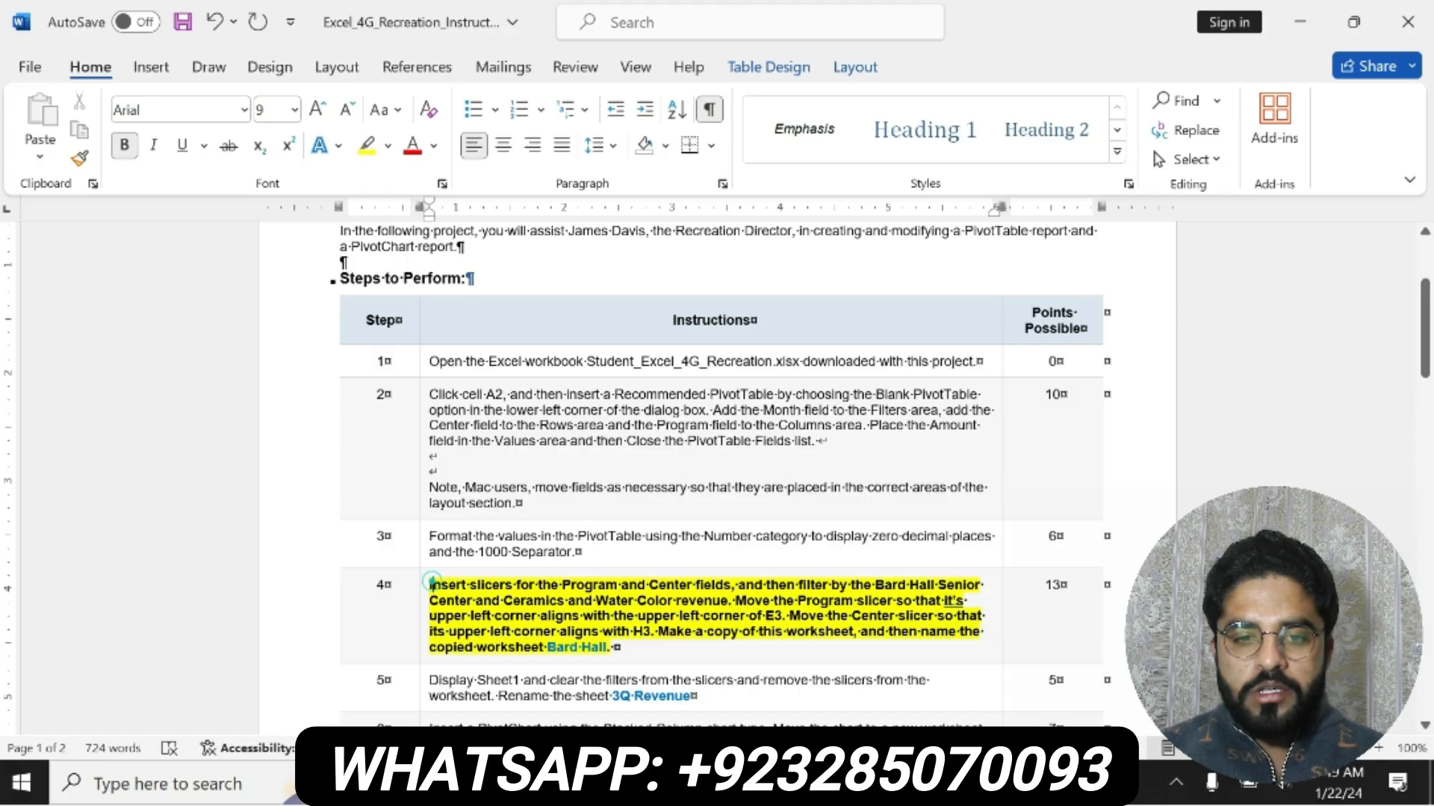
drag(432, 585, 615, 648)
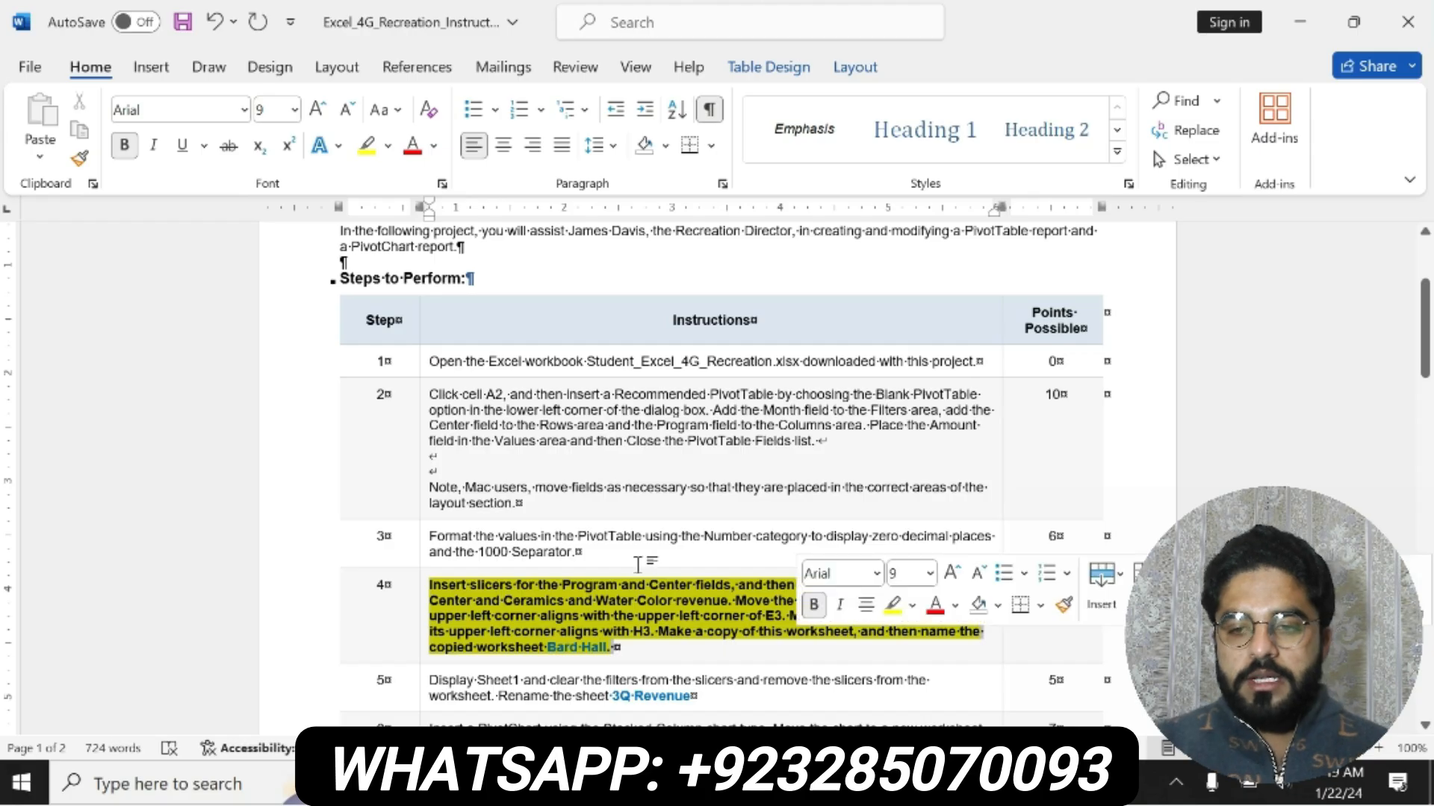
Check the slicer requirement in step 4, and in Excel insert slicers for the Program and Center fields
click(707, 617)
drag(563, 585, 430, 587)
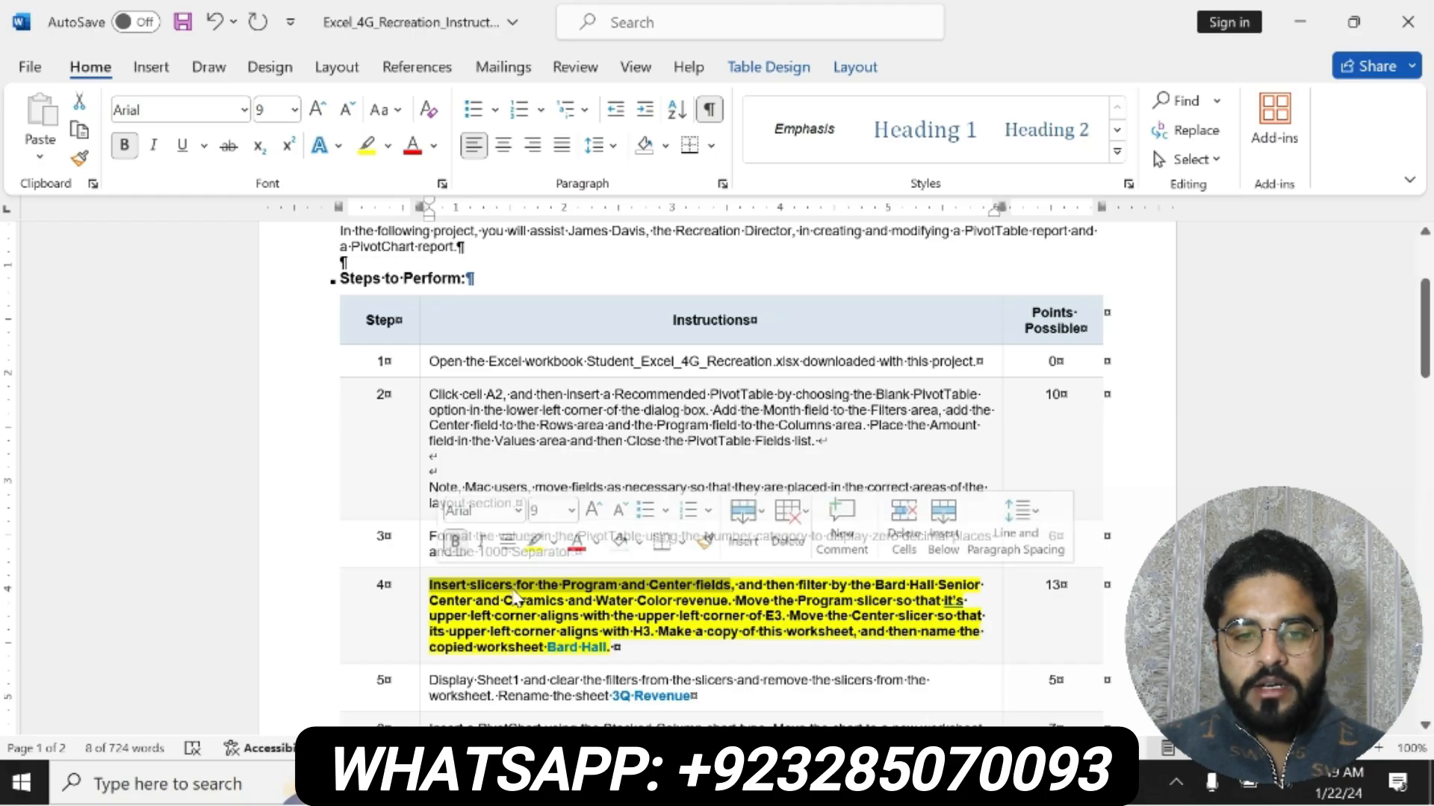
key(alt+Tab)
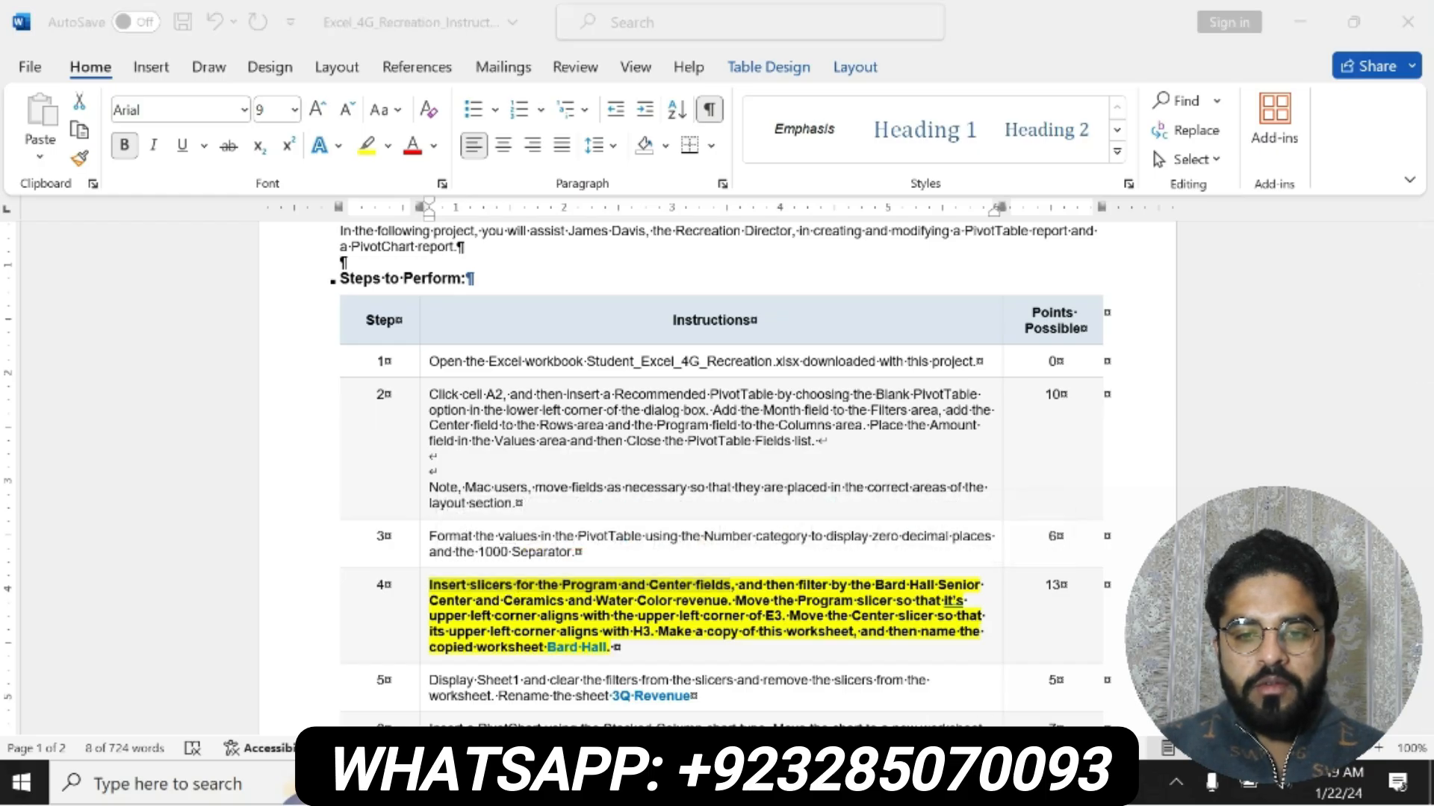
click(155, 70)
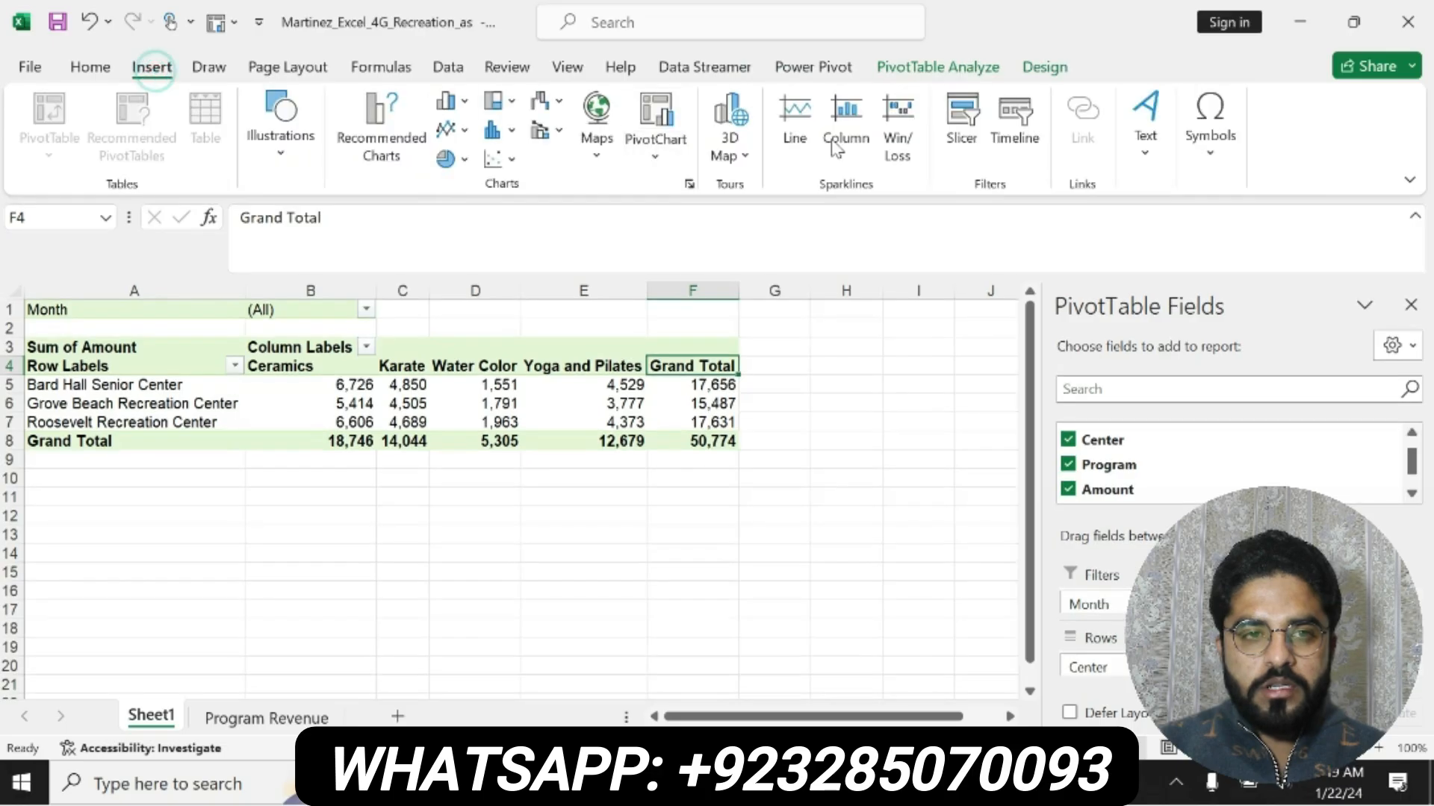
click(962, 118)
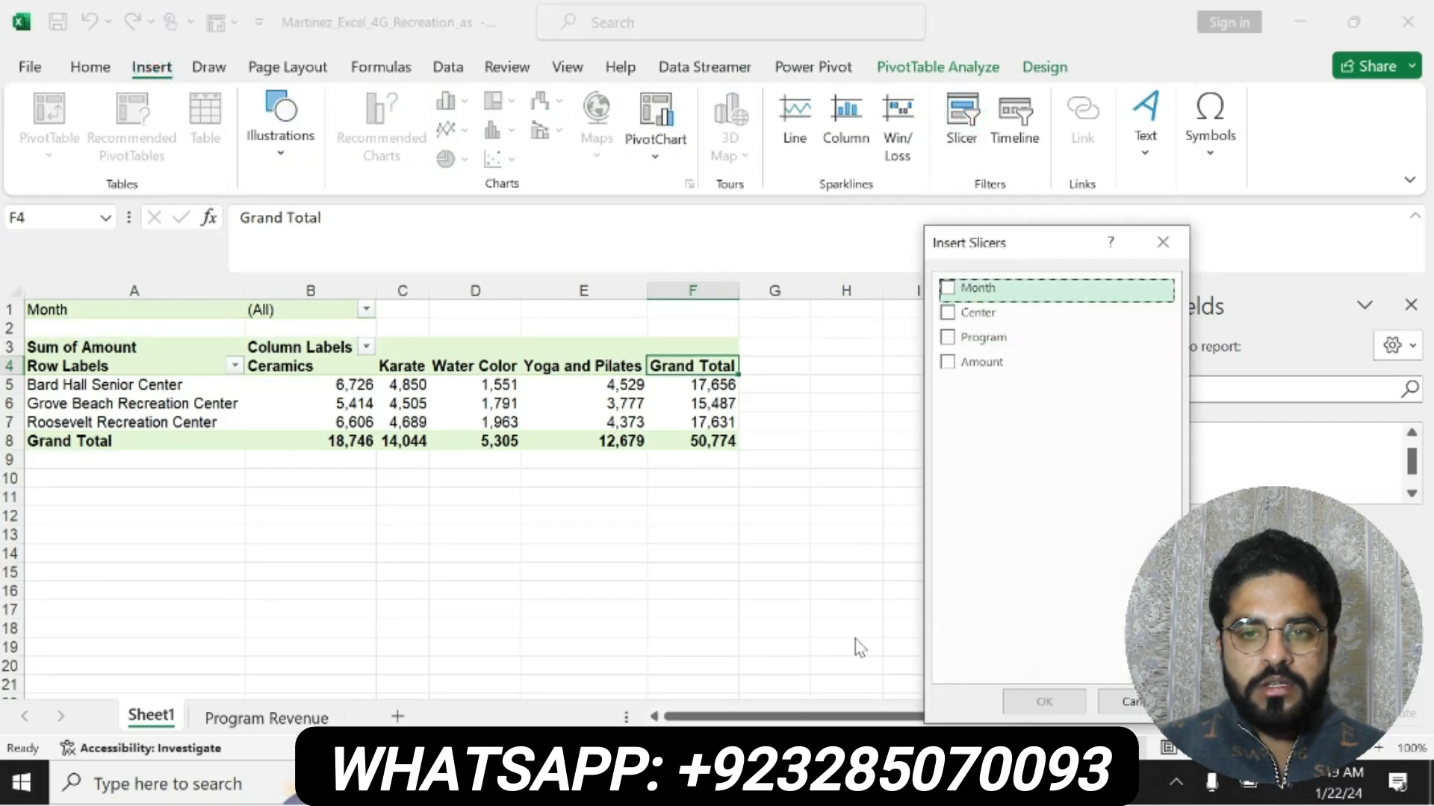
key(alt+Tab)
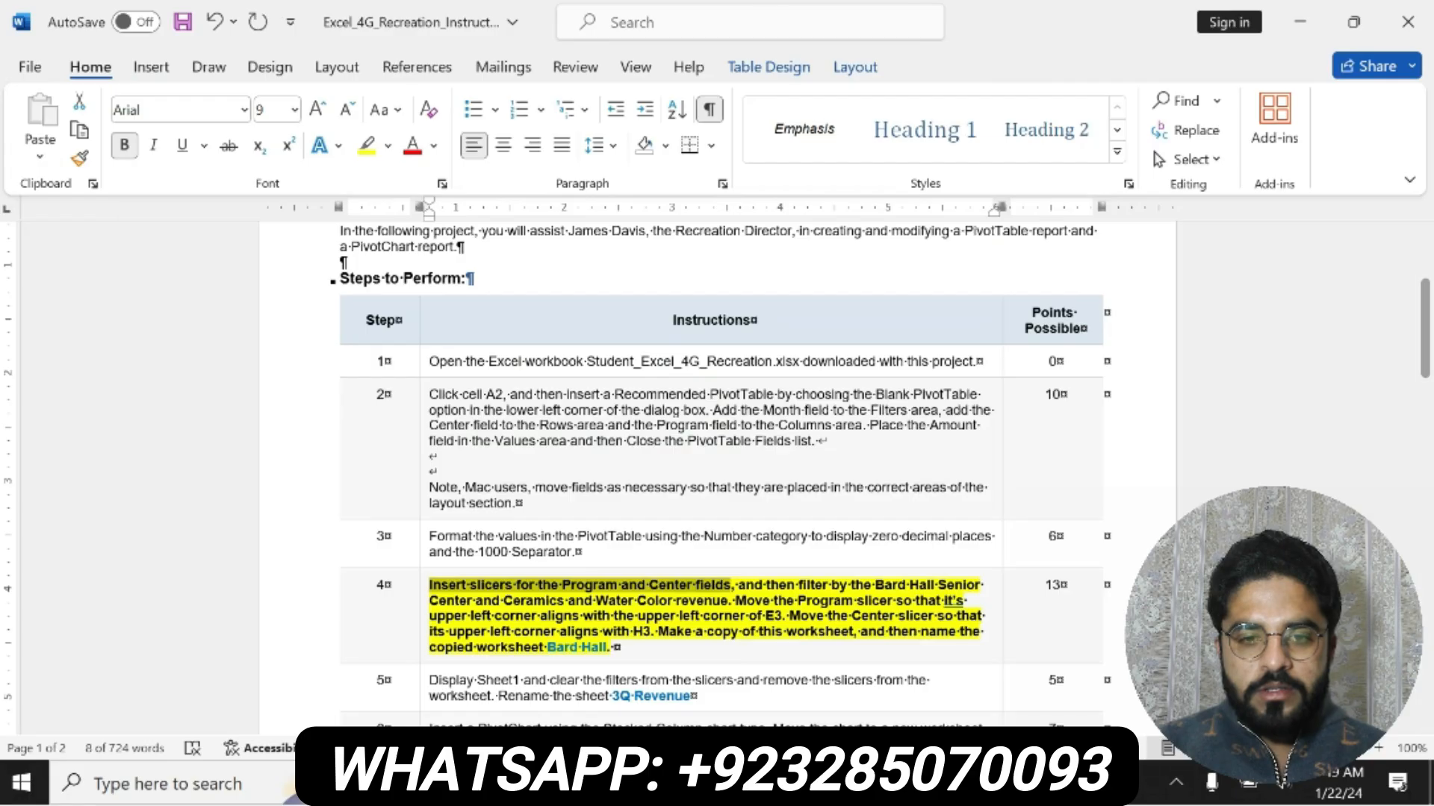
key(alt+Tab)
click(950, 337)
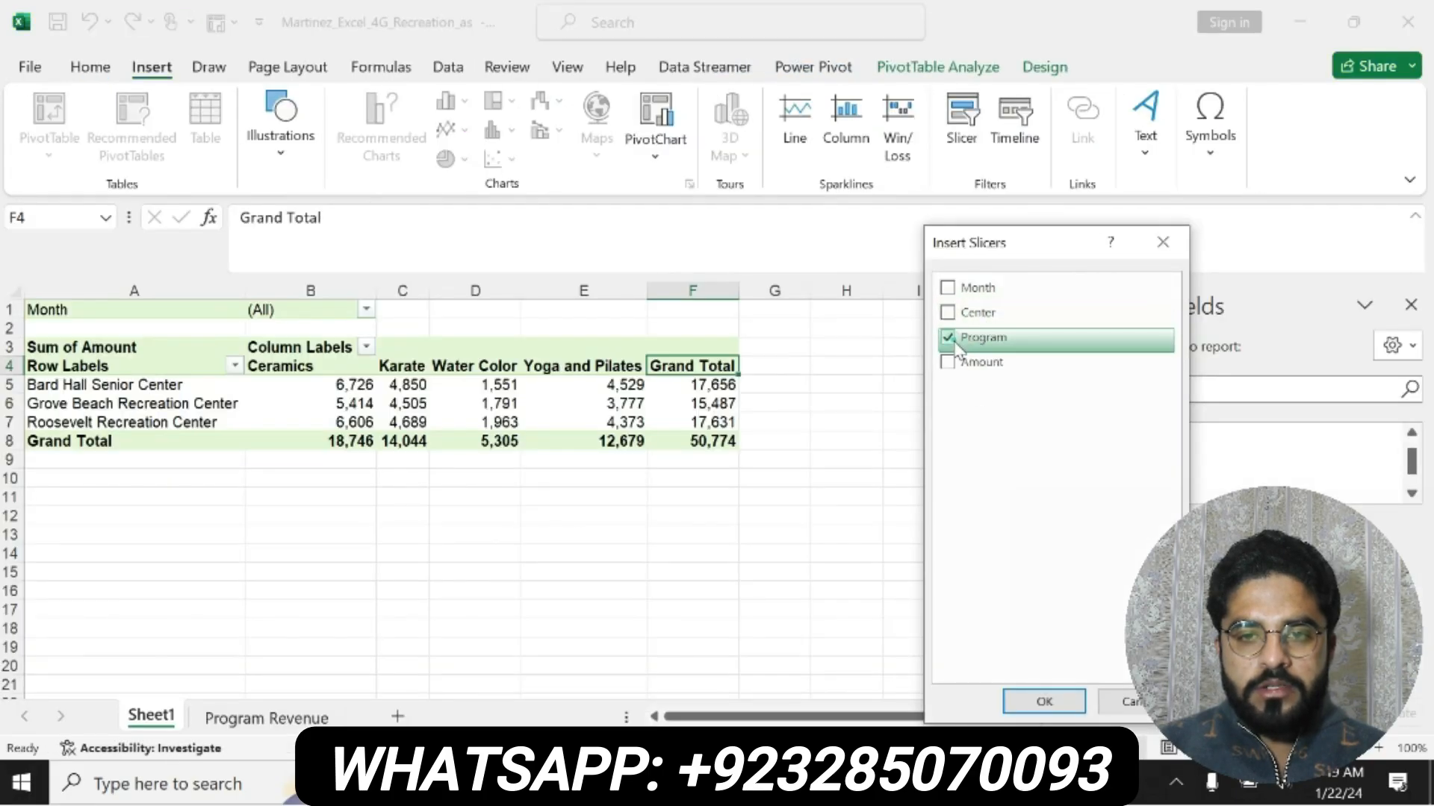
click(948, 312)
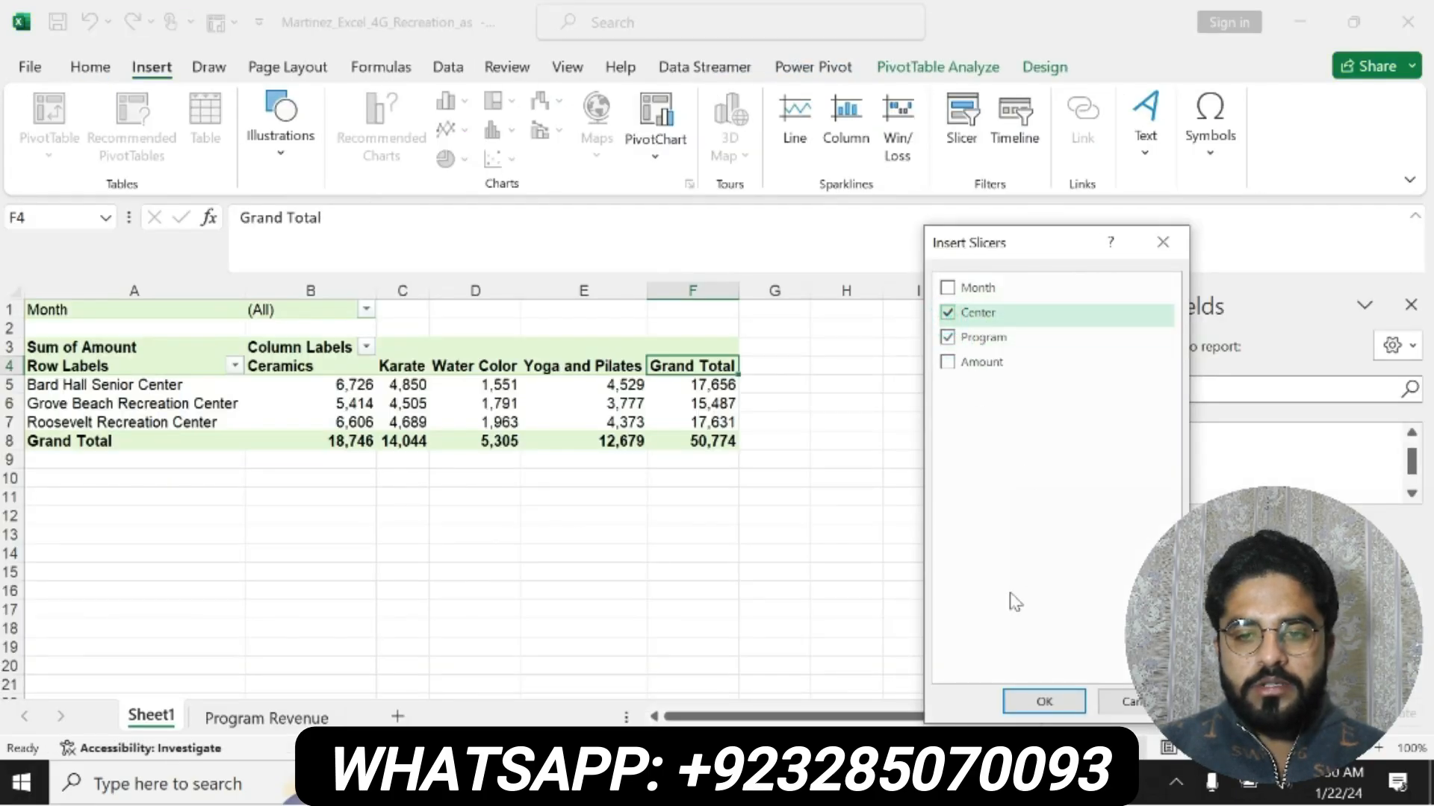
click(1039, 700)
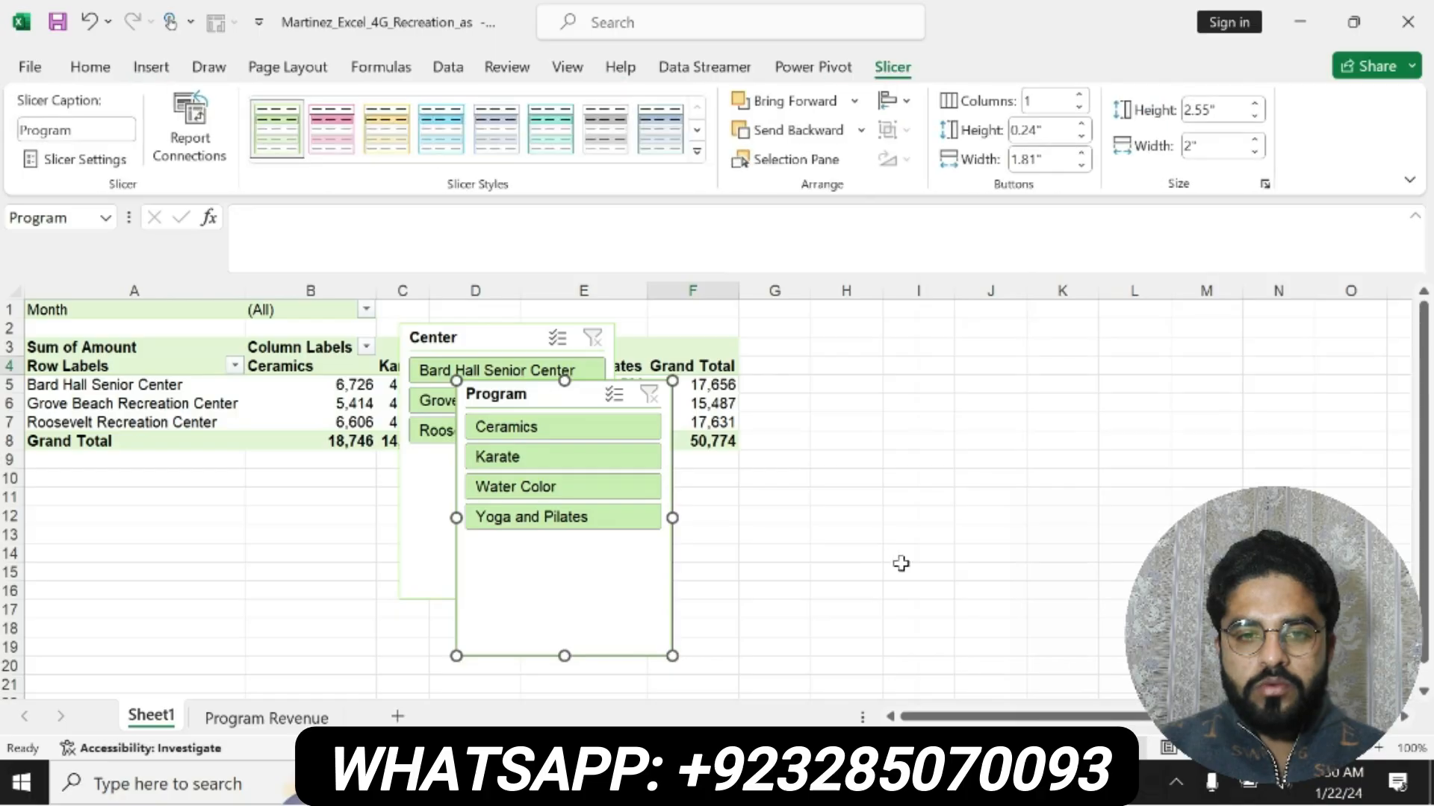
Switch to Word to read step 4's slicer filtering and positioning requirements, and return to Excel
key(alt+Tab)
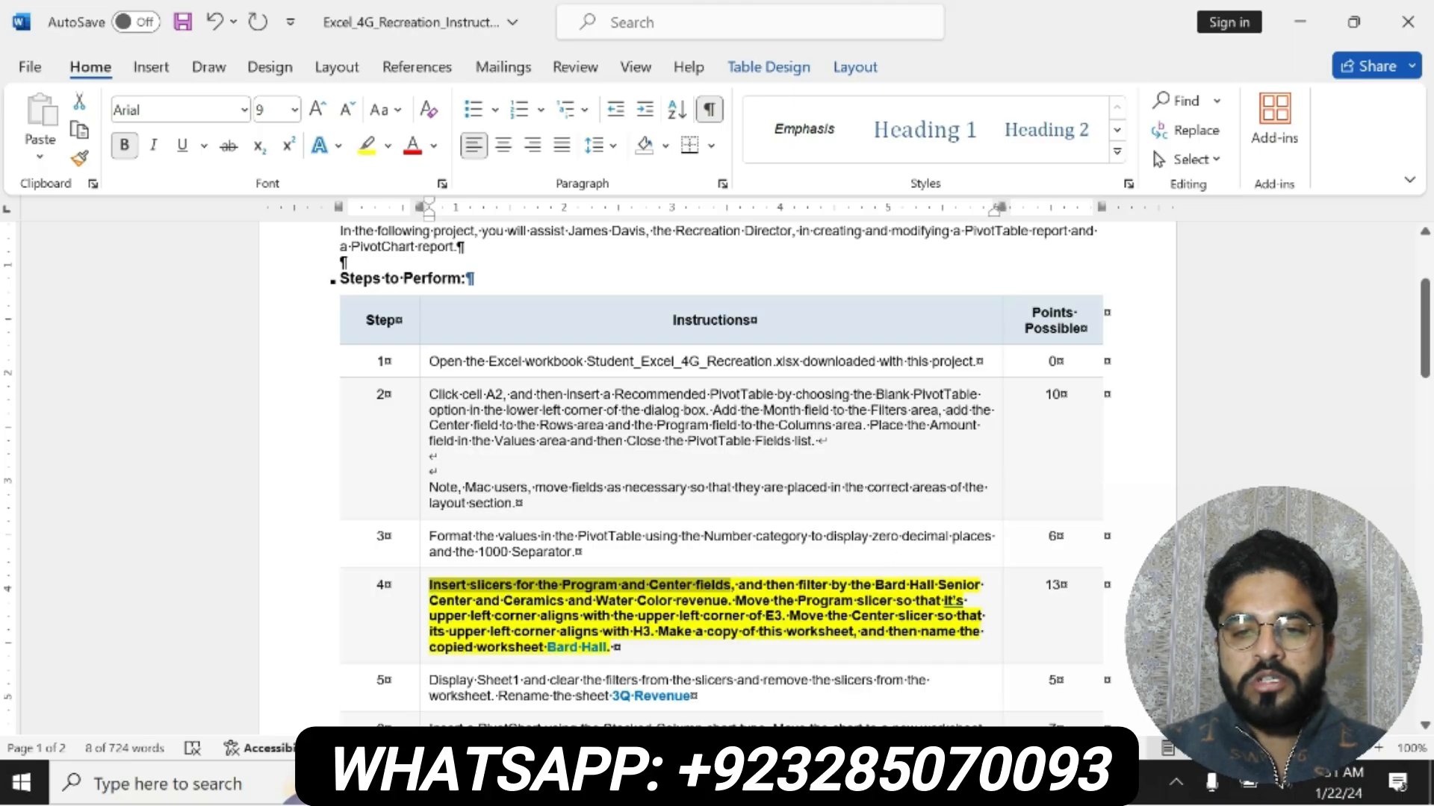
drag(740, 585, 986, 616)
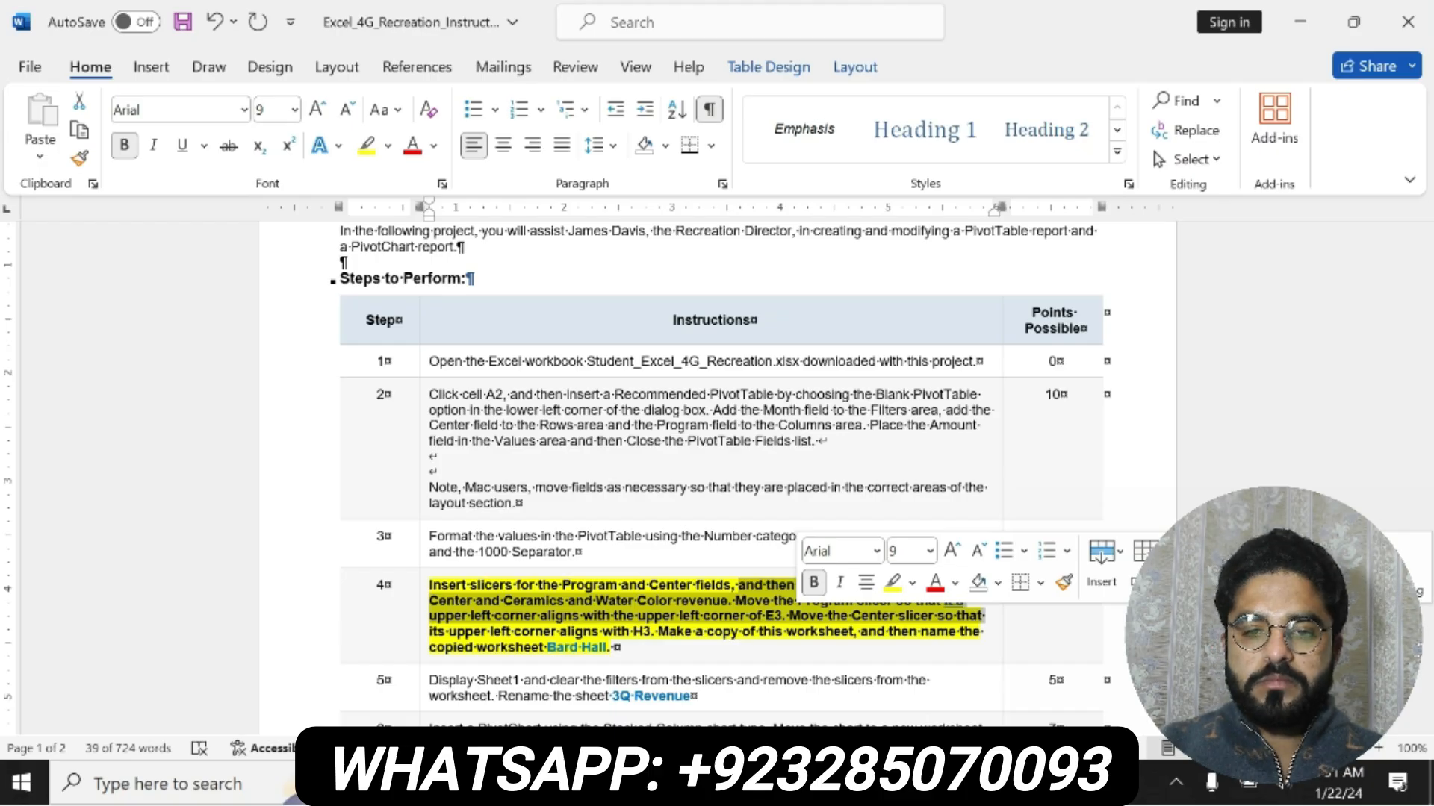
click(980, 618)
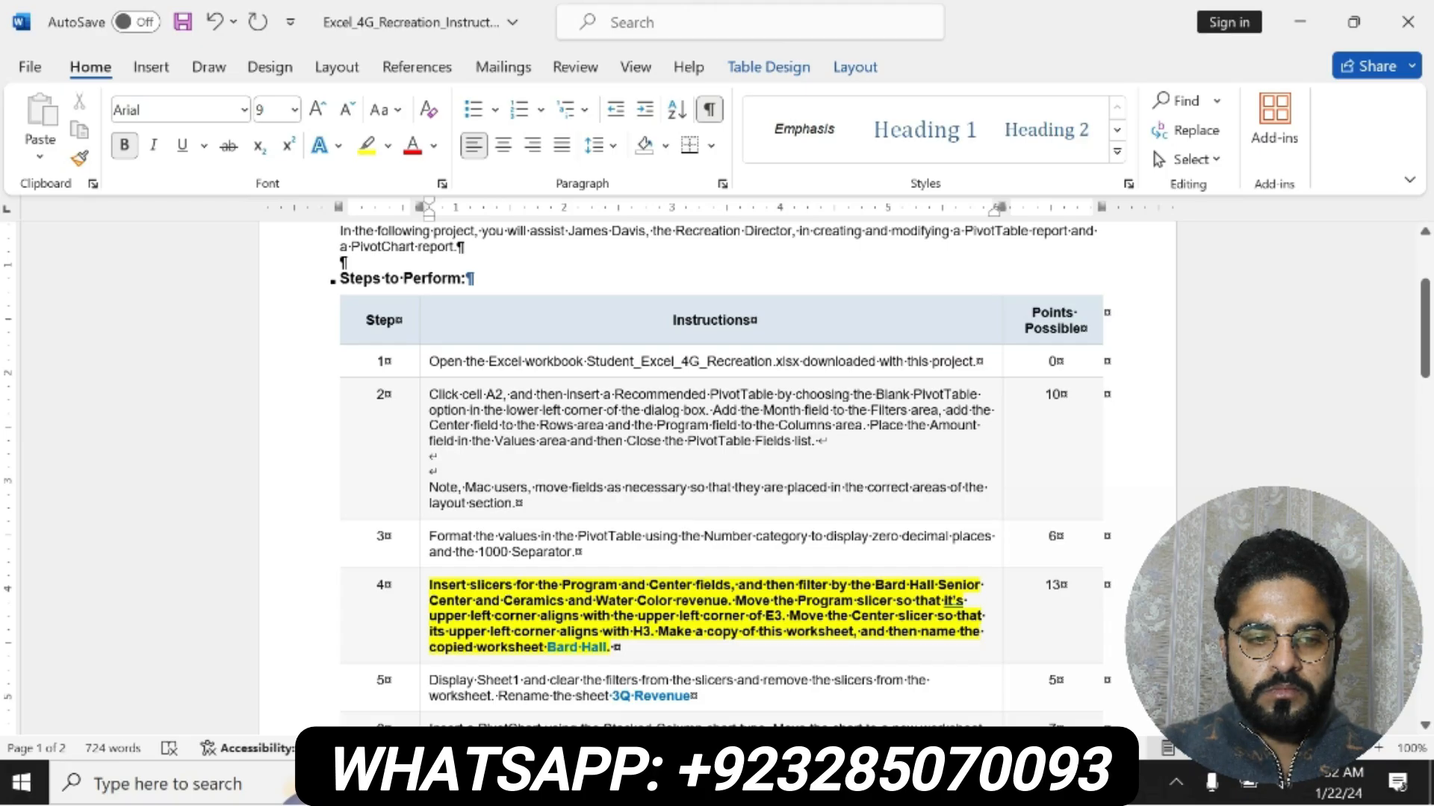
key(alt+Tab)
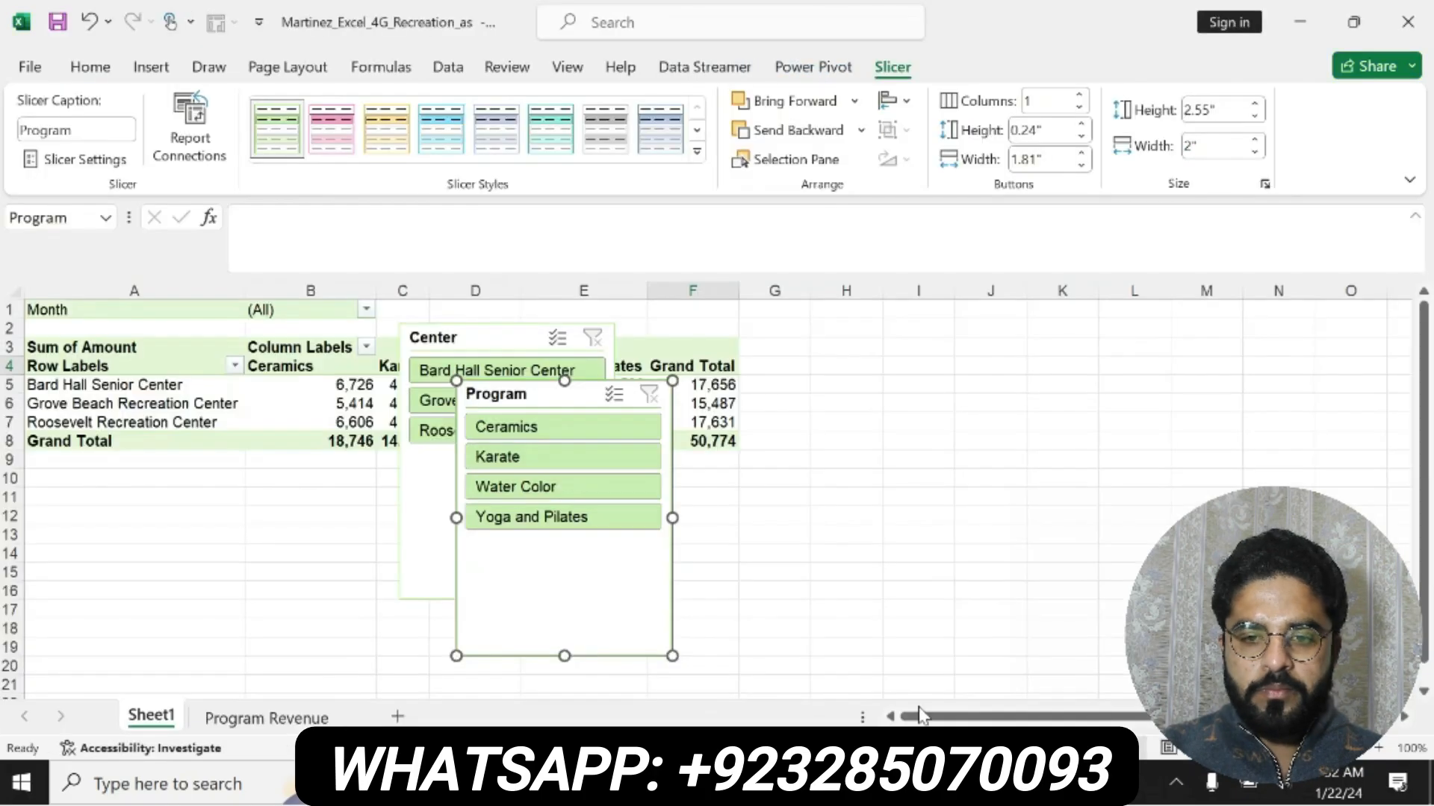
click(367, 347)
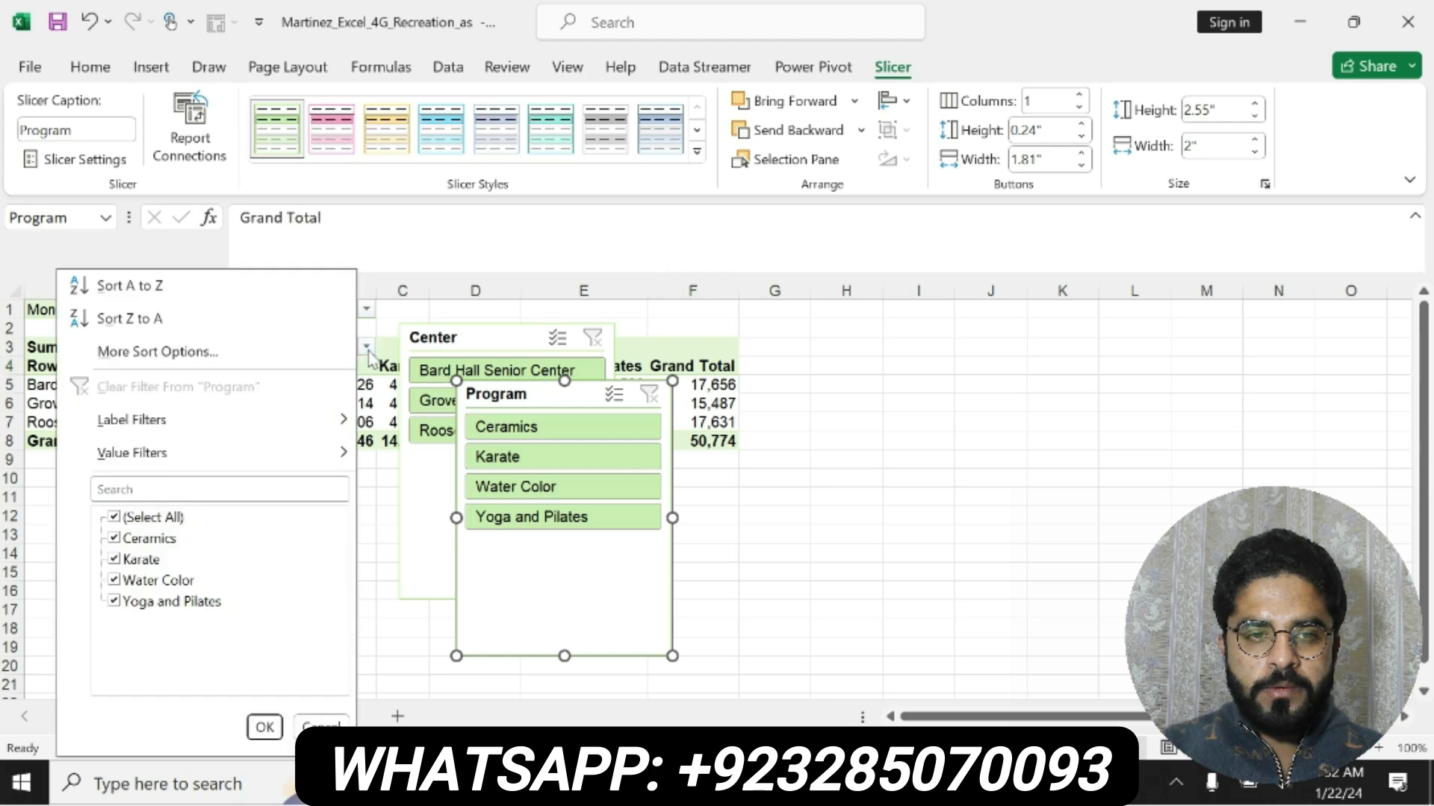
key(Escape)
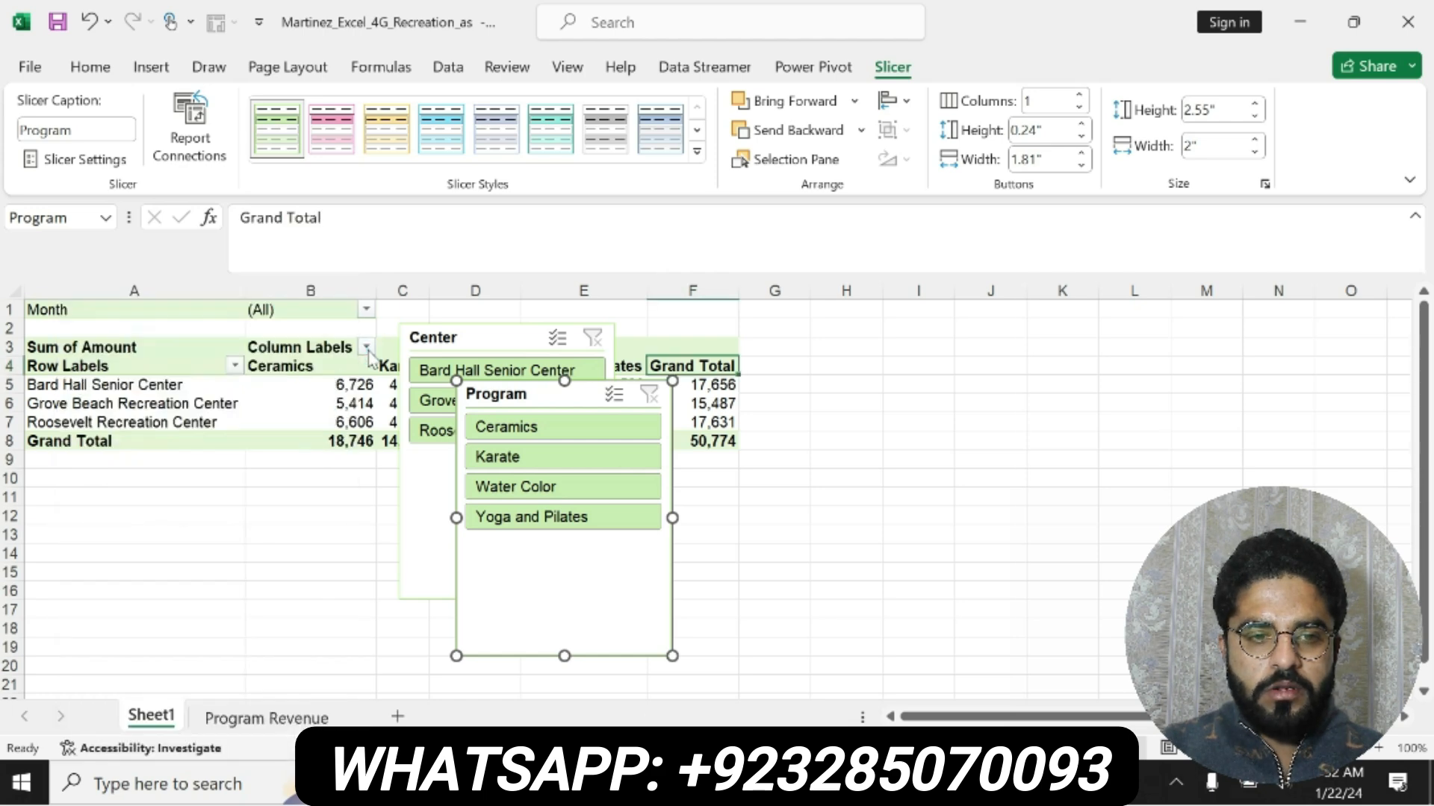
key(Escape)
click(366, 309)
click(367, 309)
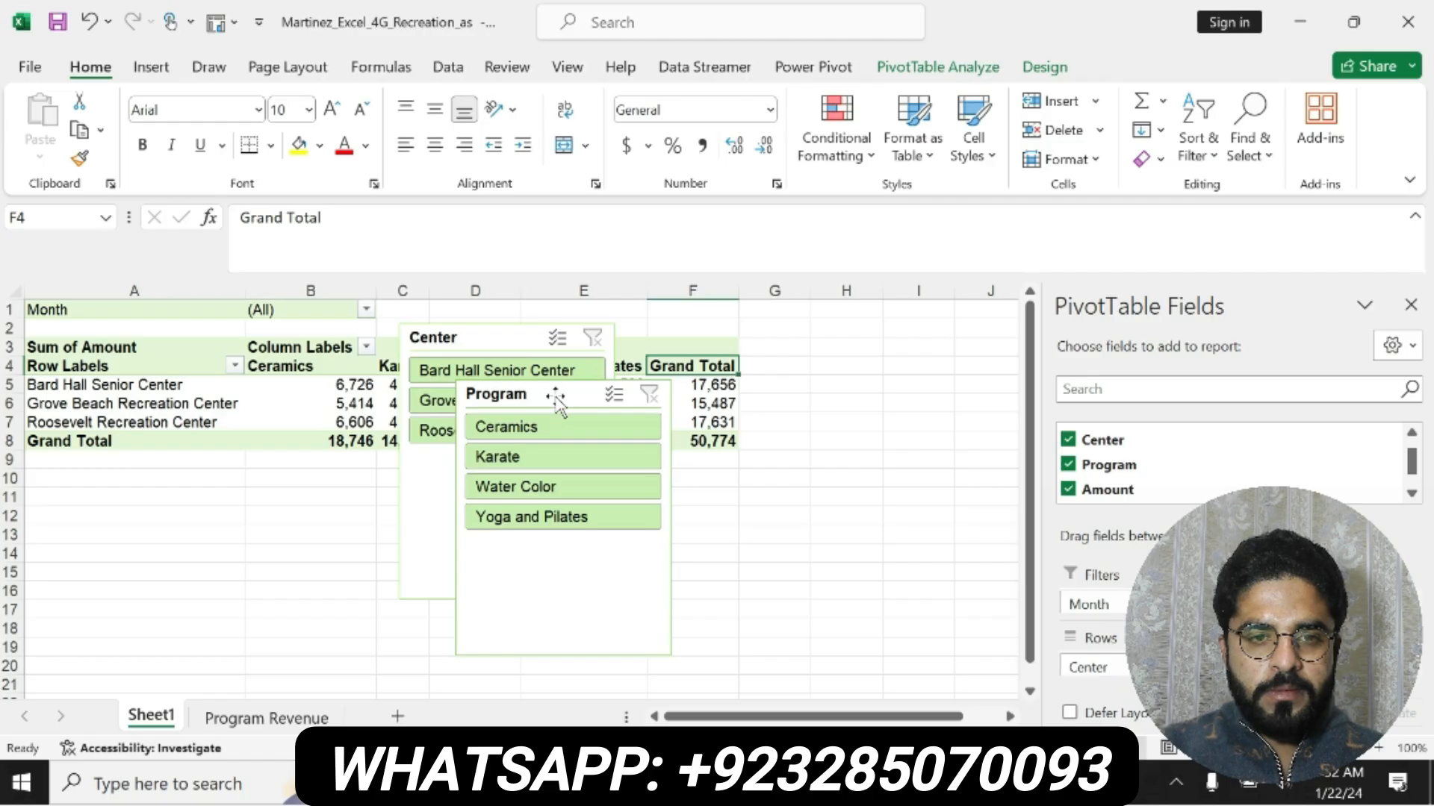
Move the Program and Center slicers below the PivotTable so they no longer cover its columns
drag(555, 394, 859, 497)
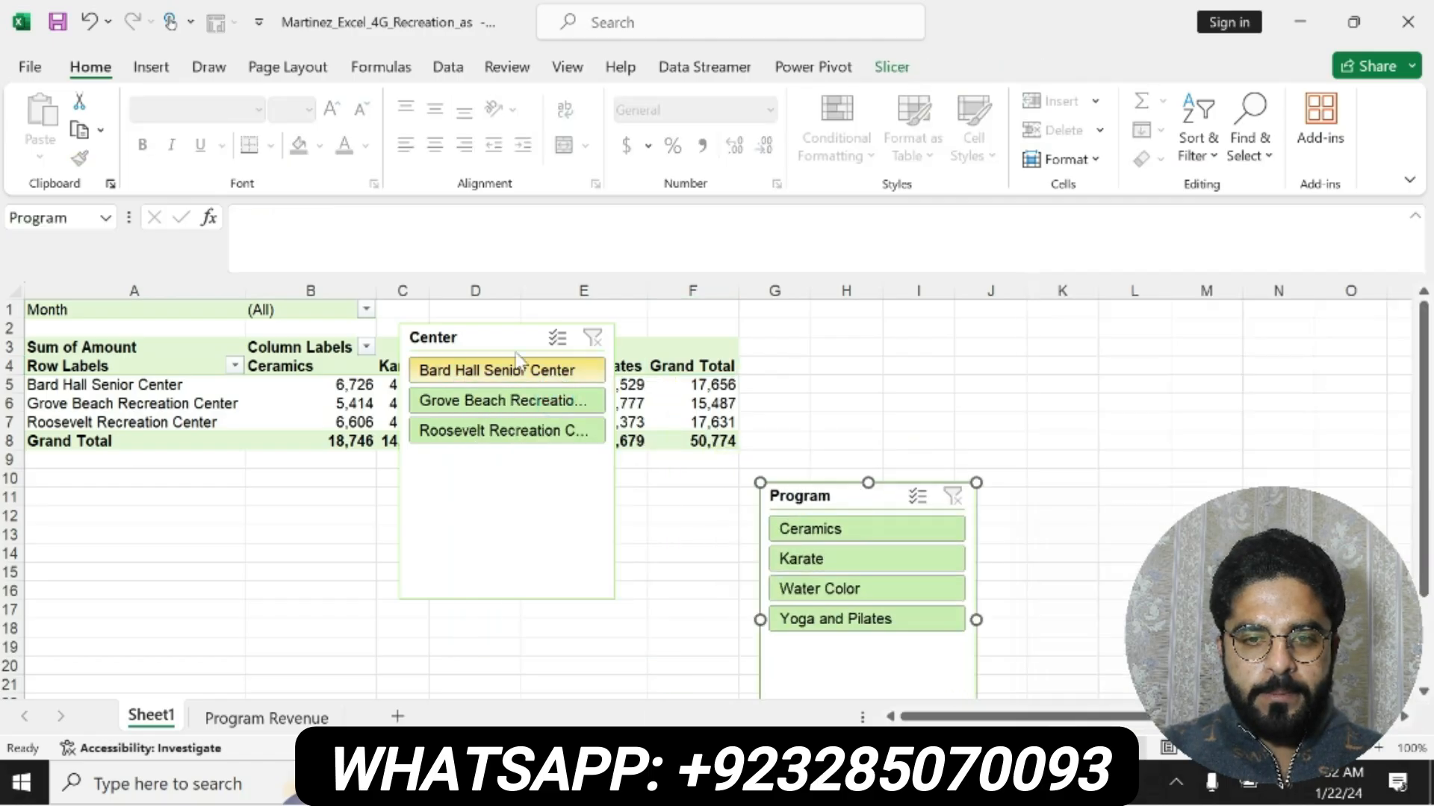
drag(495, 335, 554, 499)
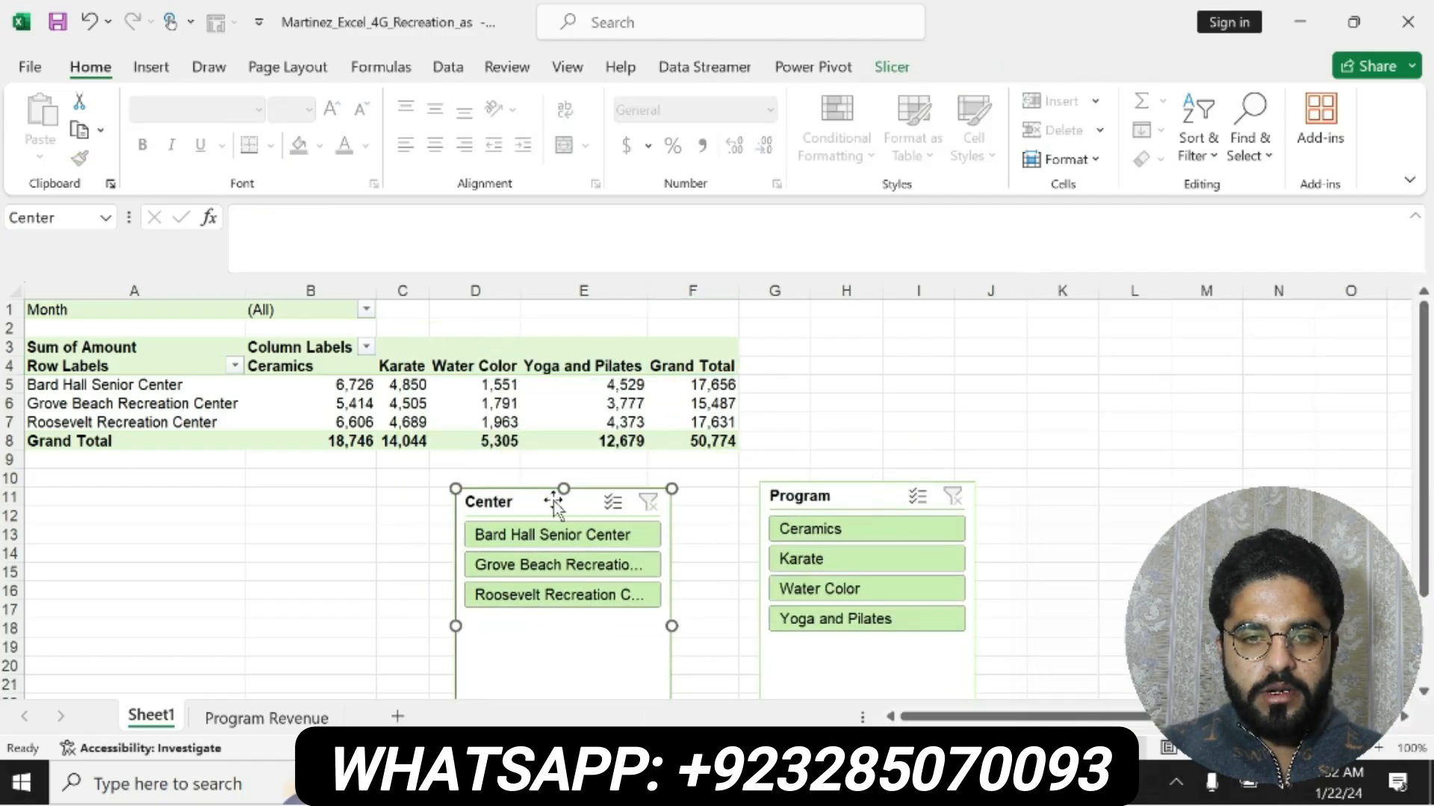
click(364, 346)
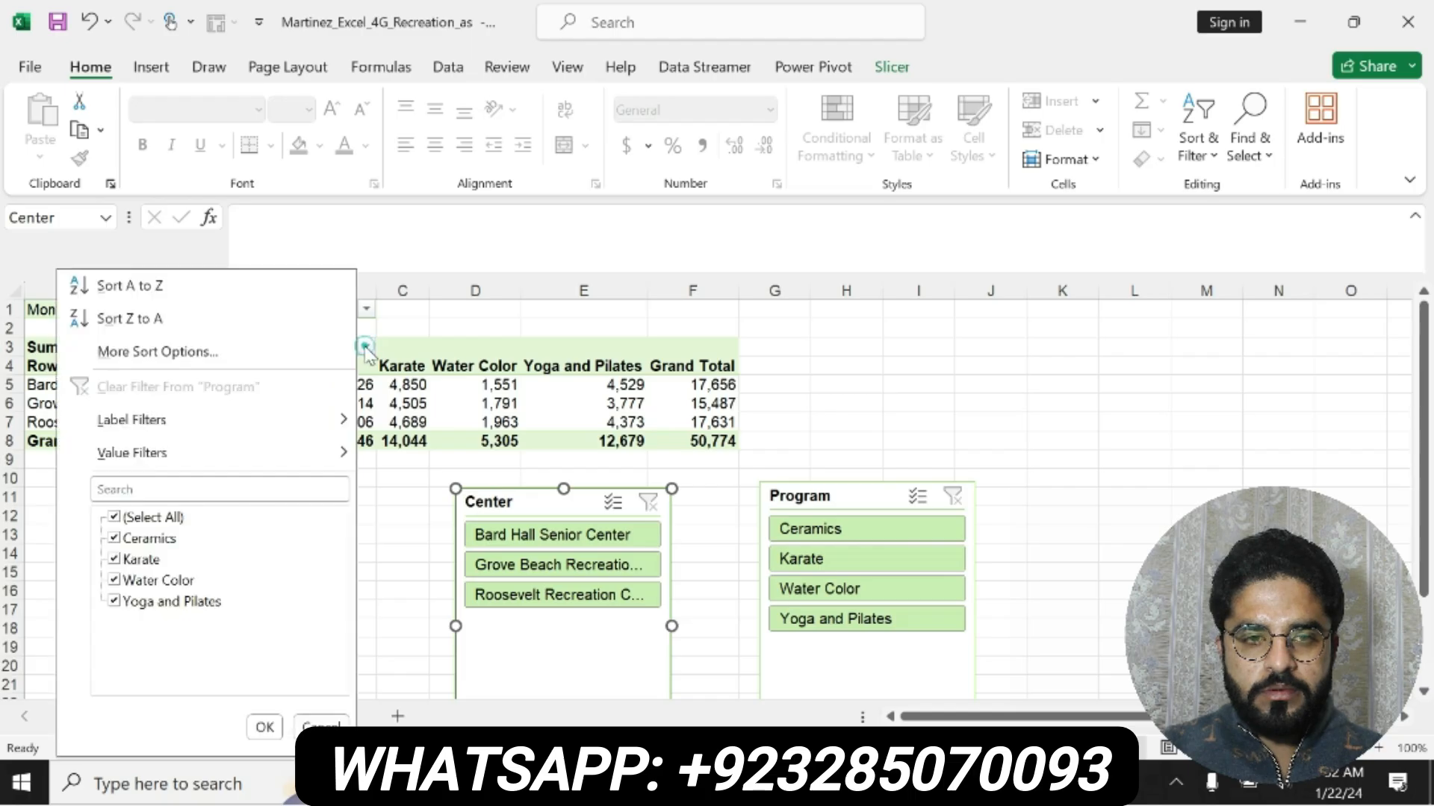
click(366, 350)
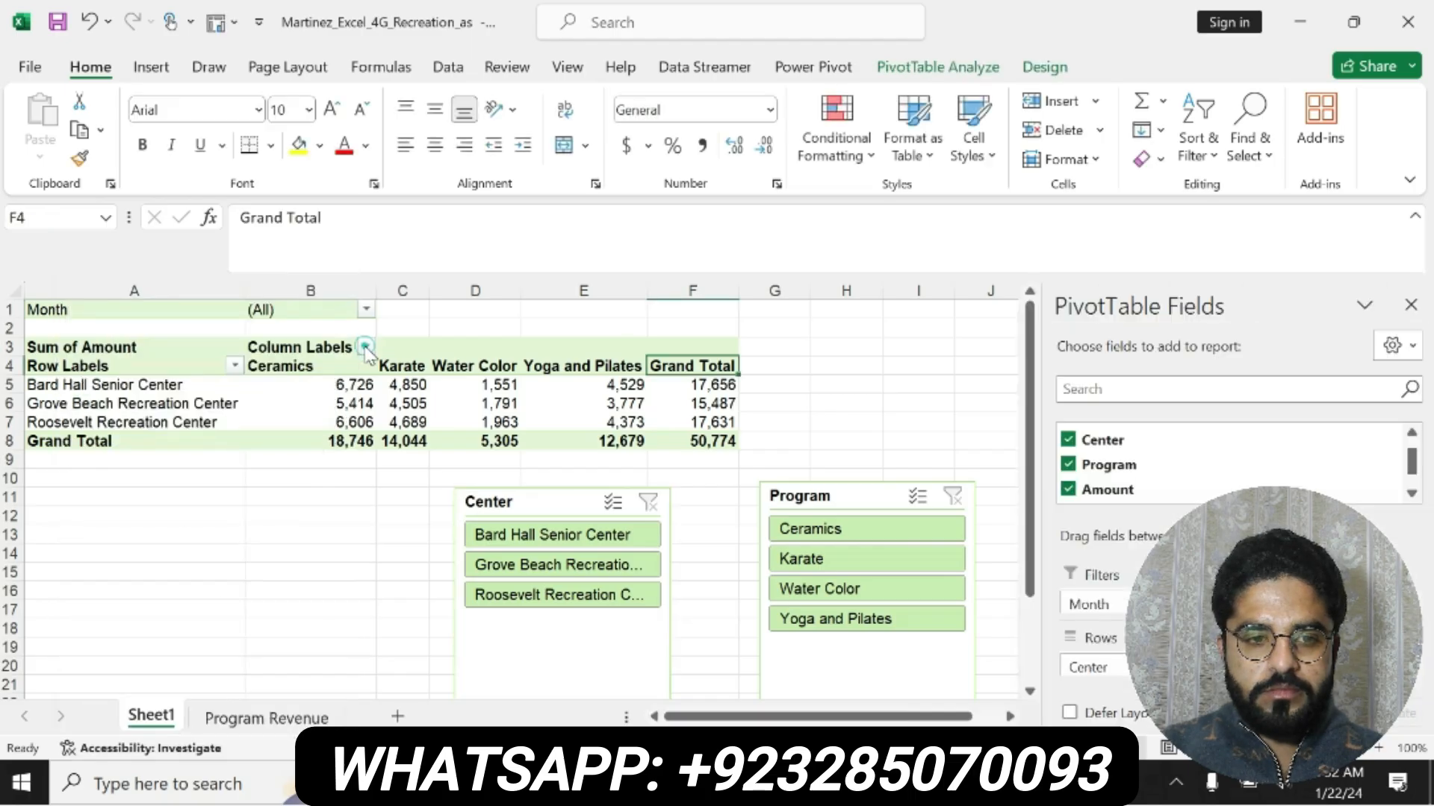
click(235, 367)
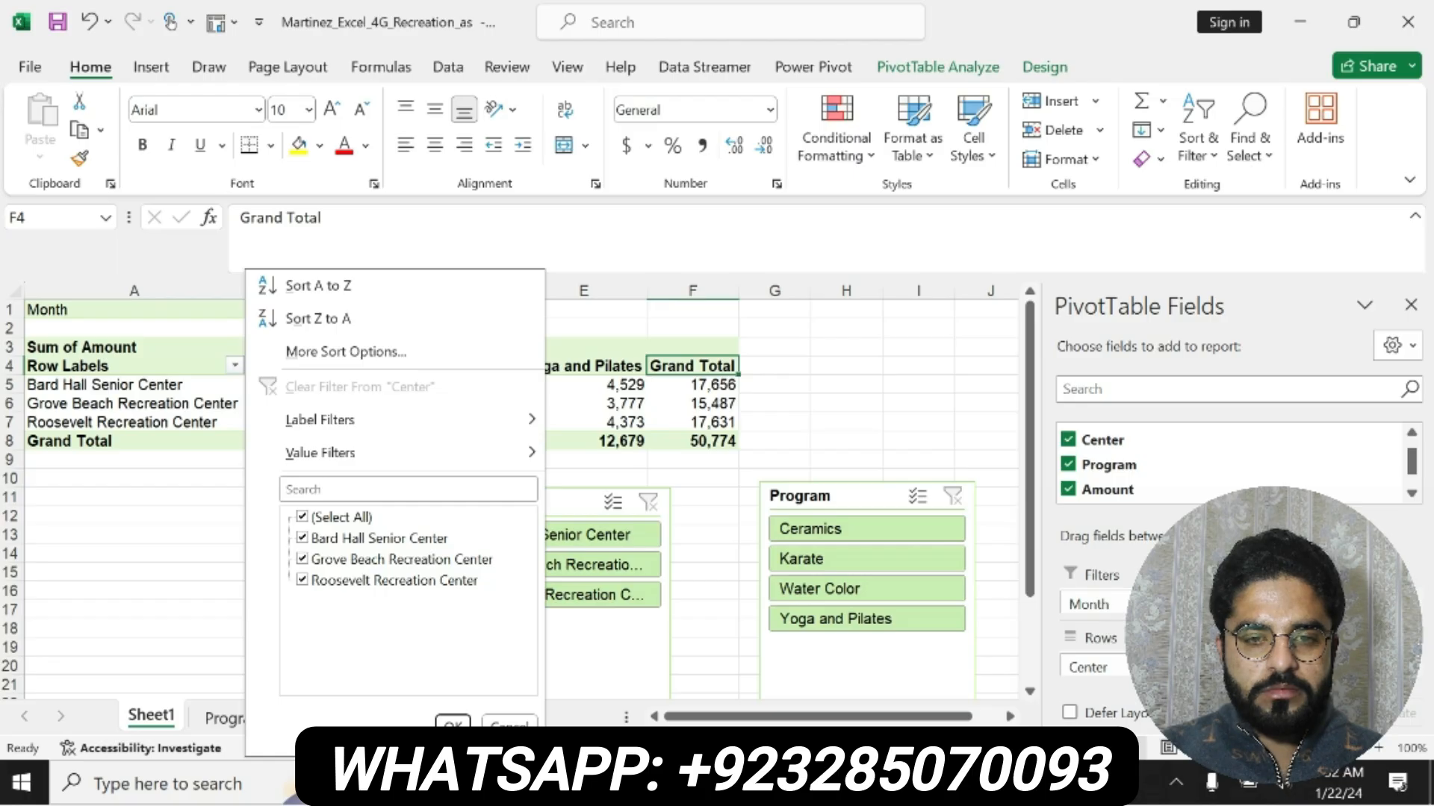
key(alt+Tab)
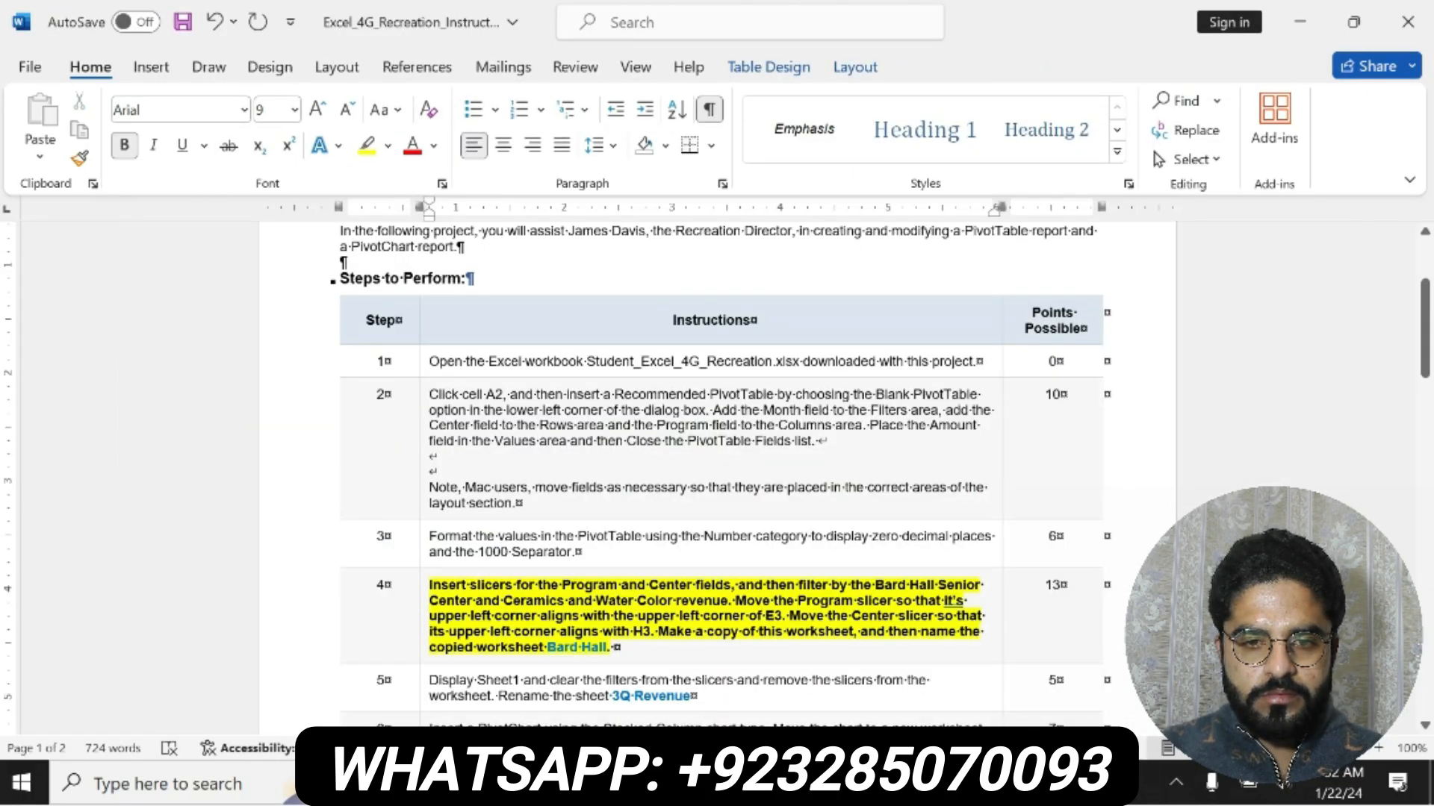
key(alt+Tab)
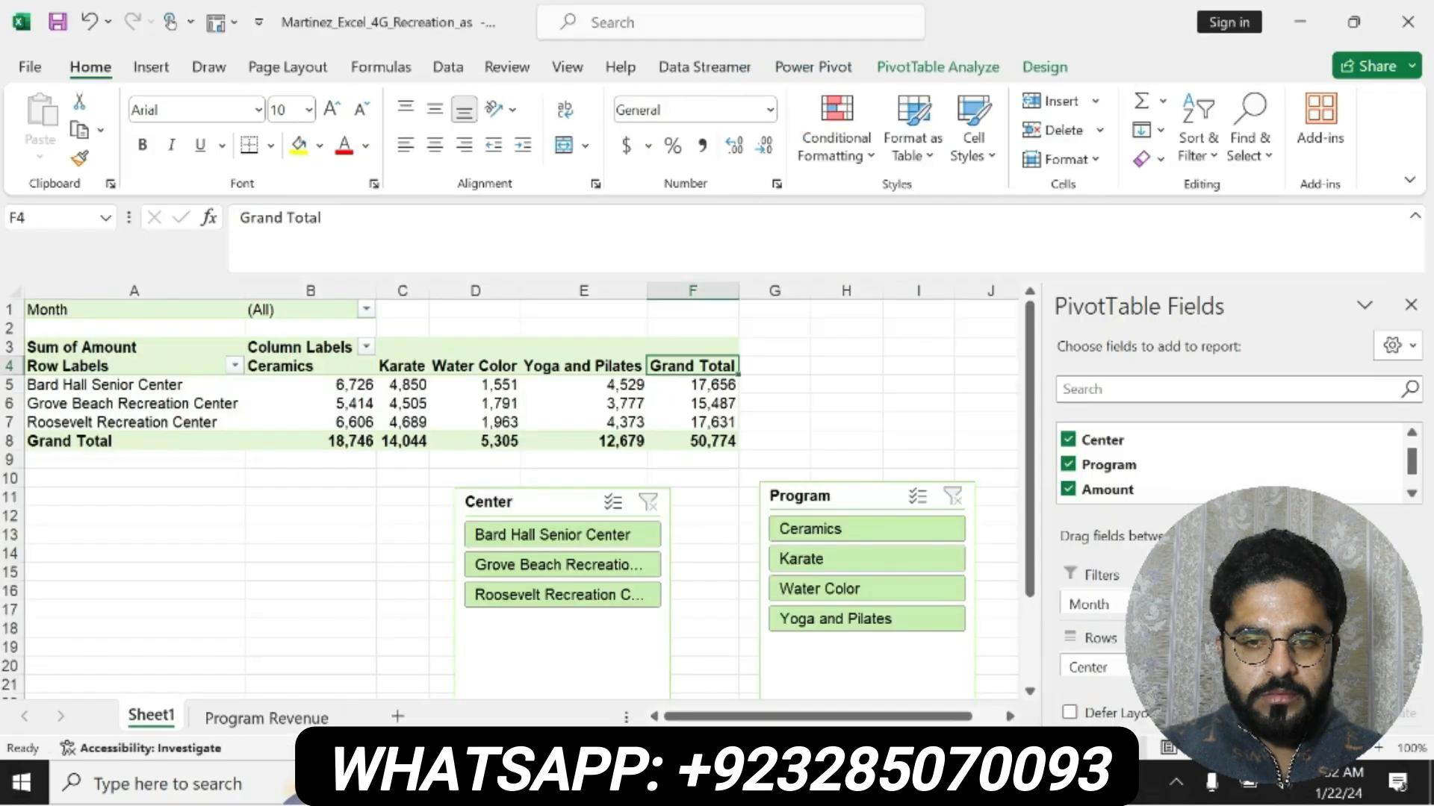
click(235, 365)
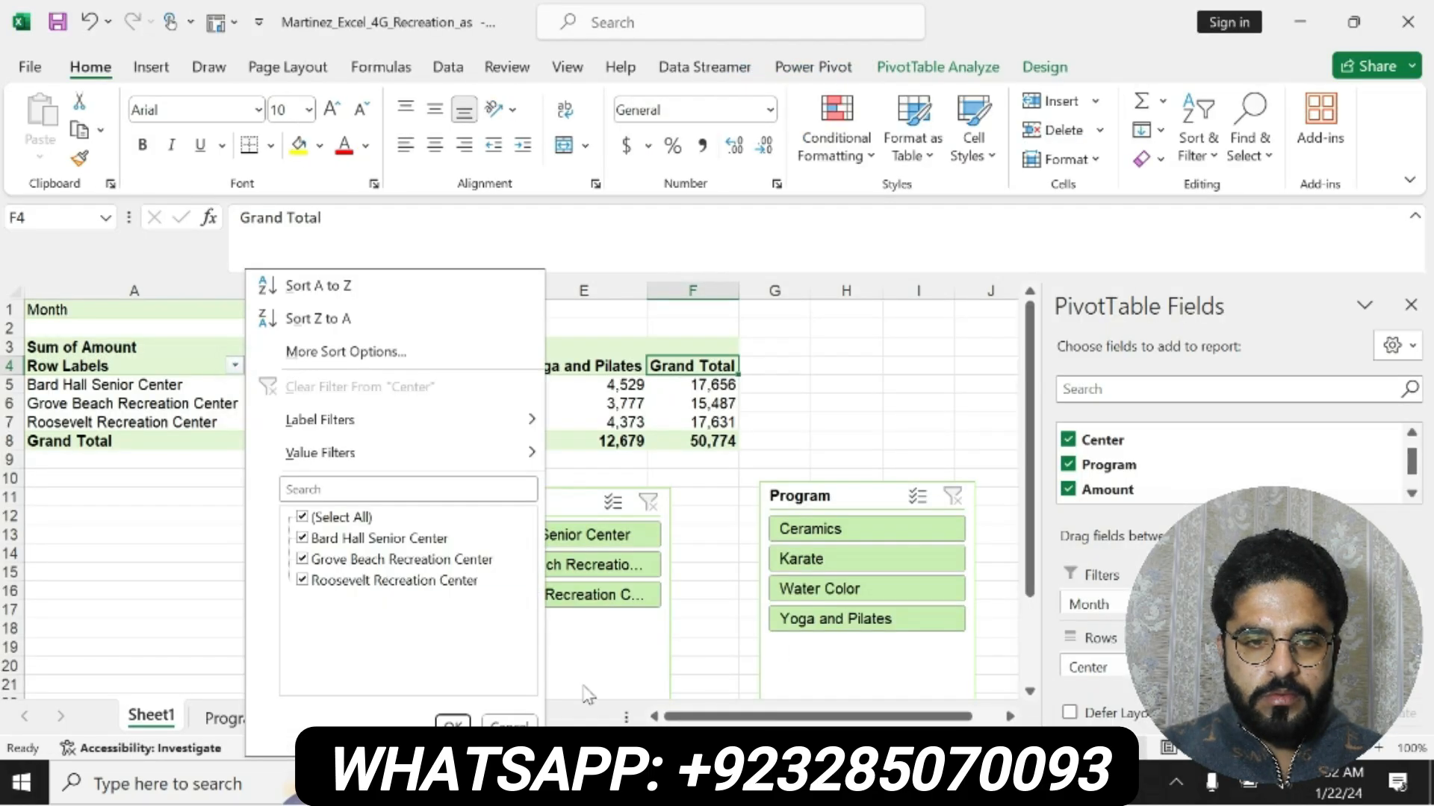
key(alt+Tab)
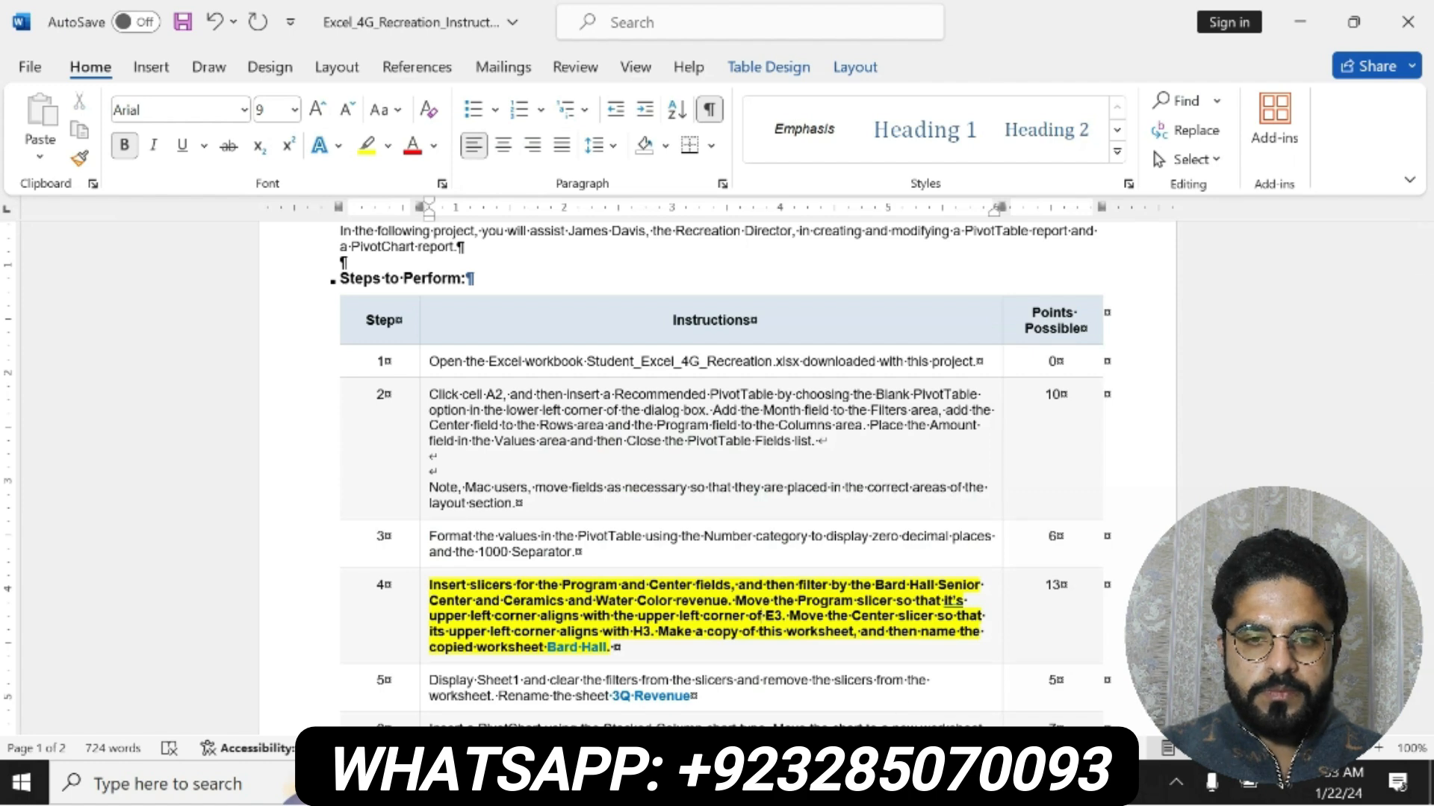
key(alt+Tab)
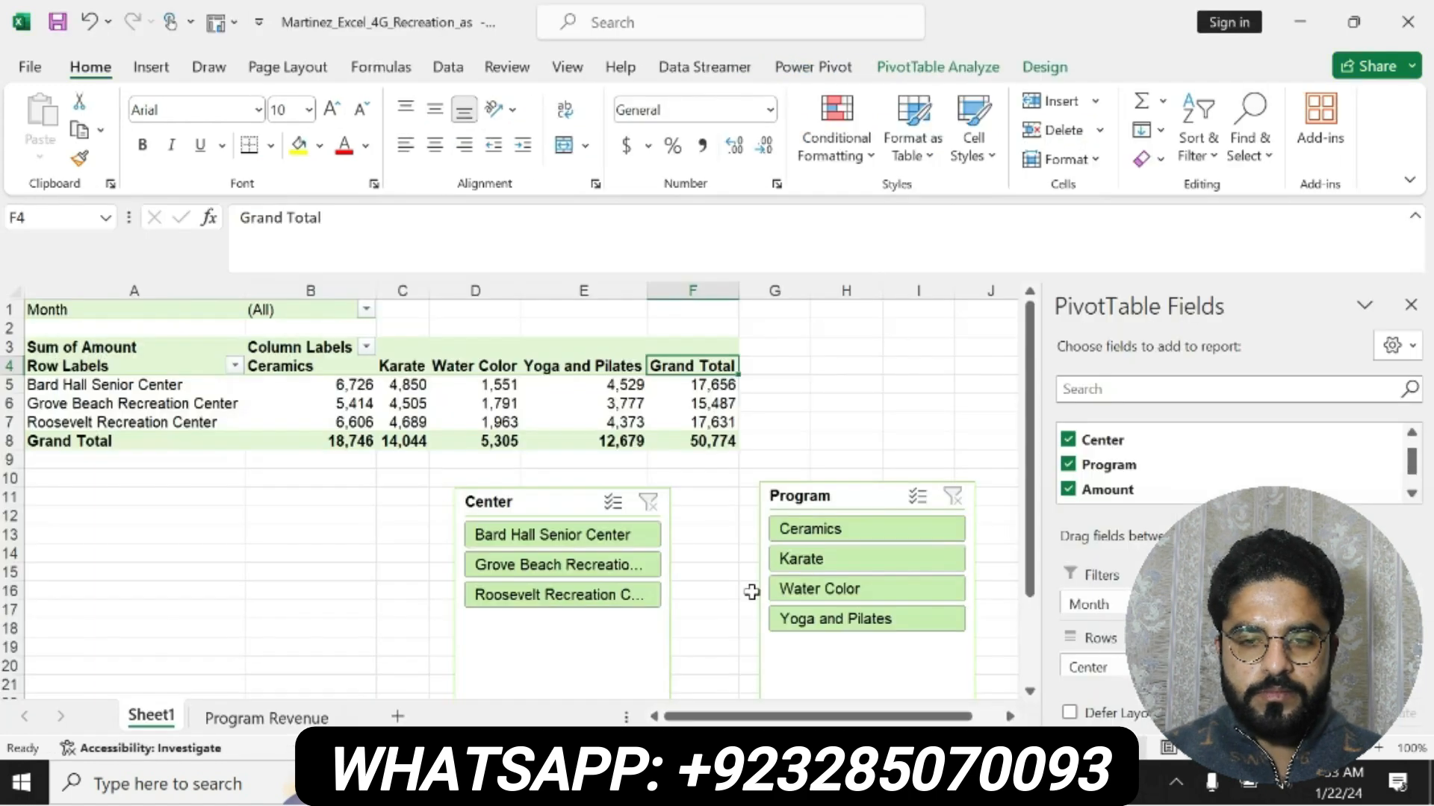
click(237, 365)
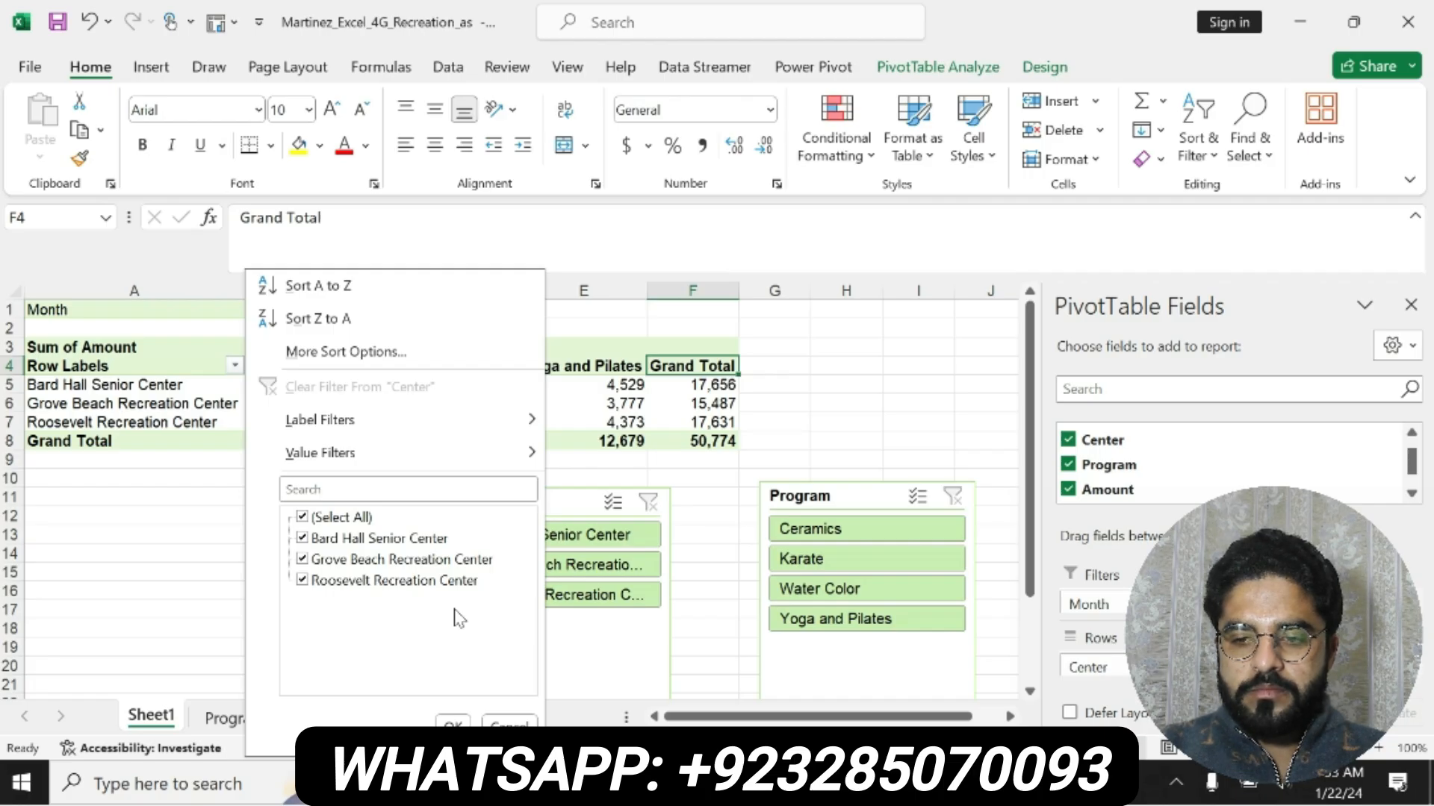
click(302, 519)
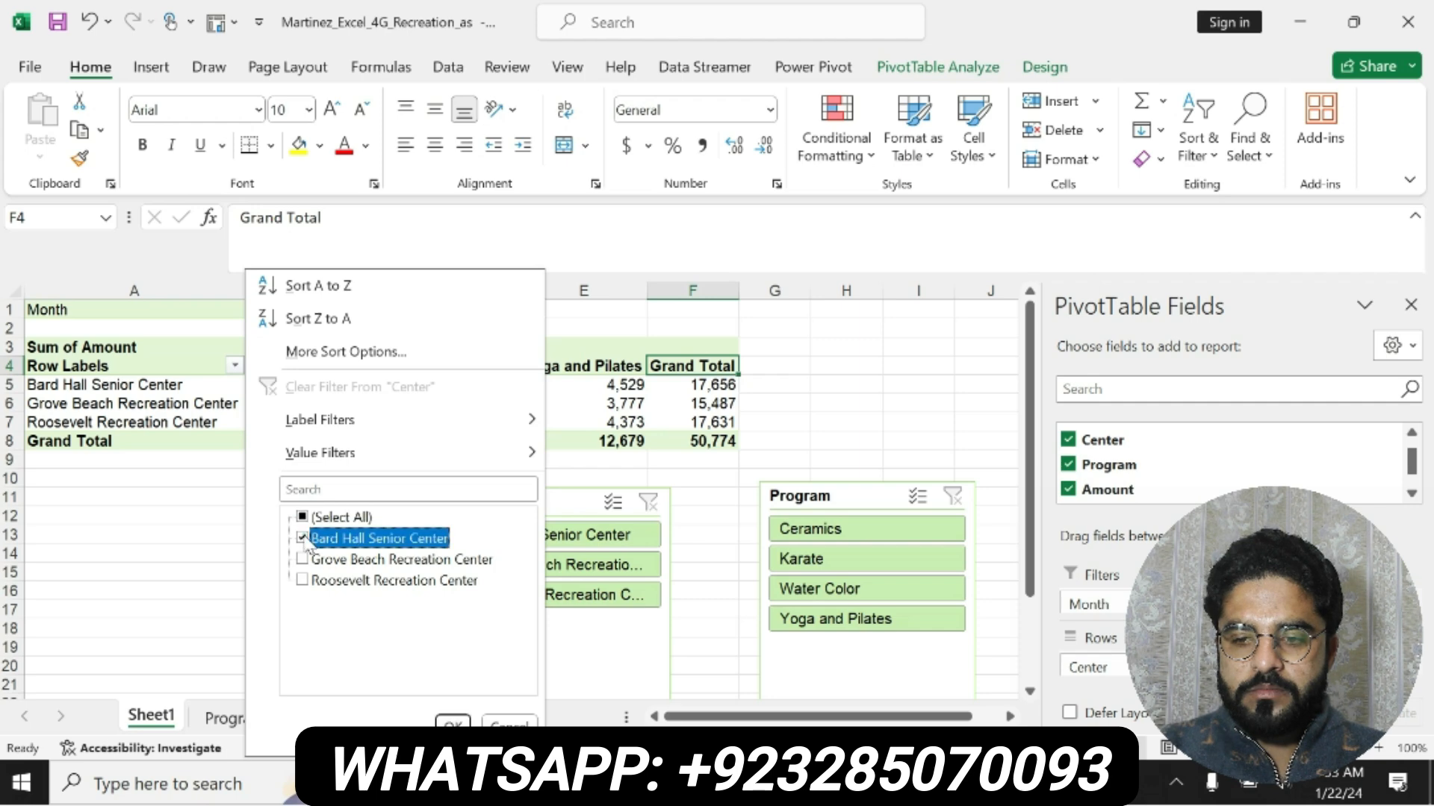
click(301, 538)
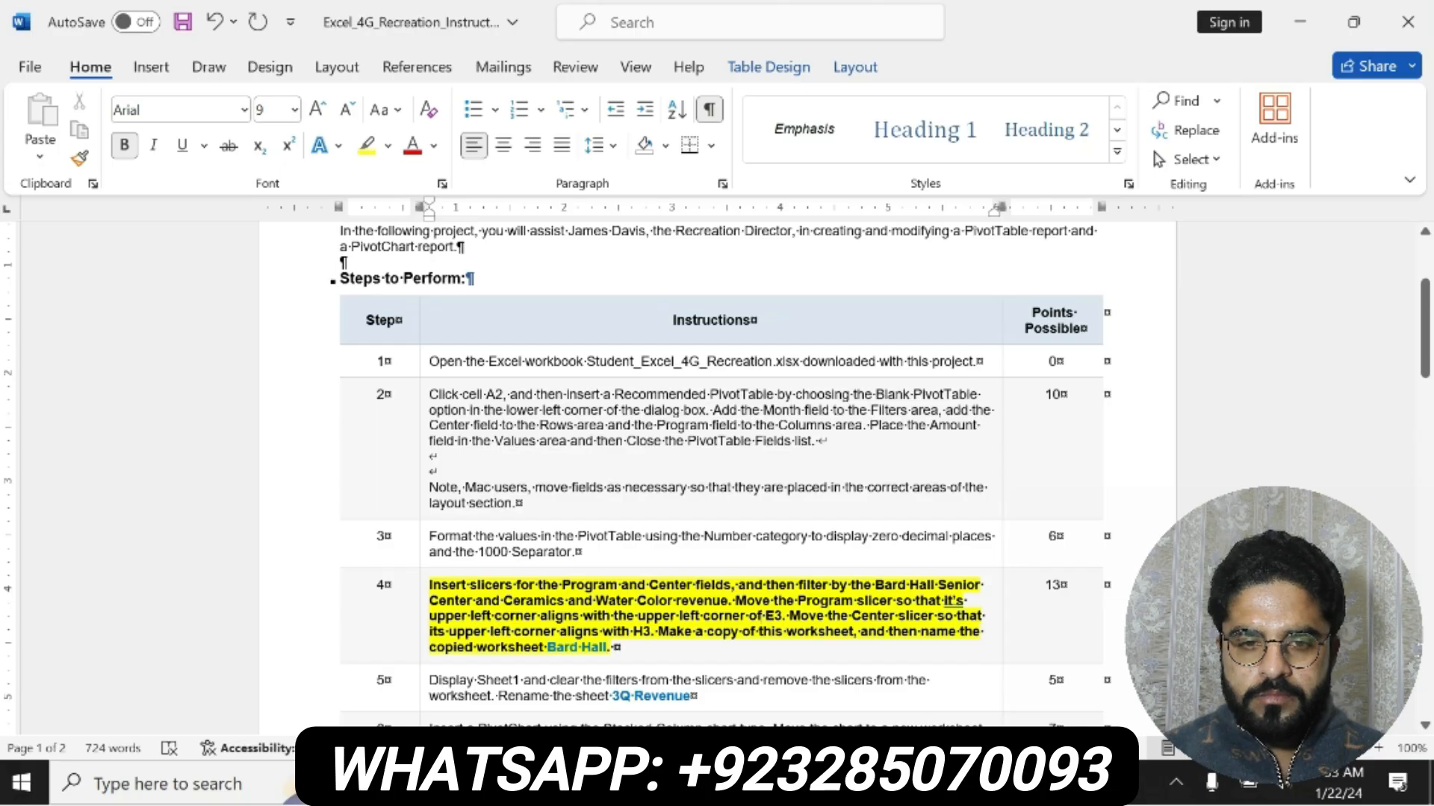
Switch back to Excel and filter the PivotTable's row labels to show only Bard Hall Senior Center
key(alt+Tab)
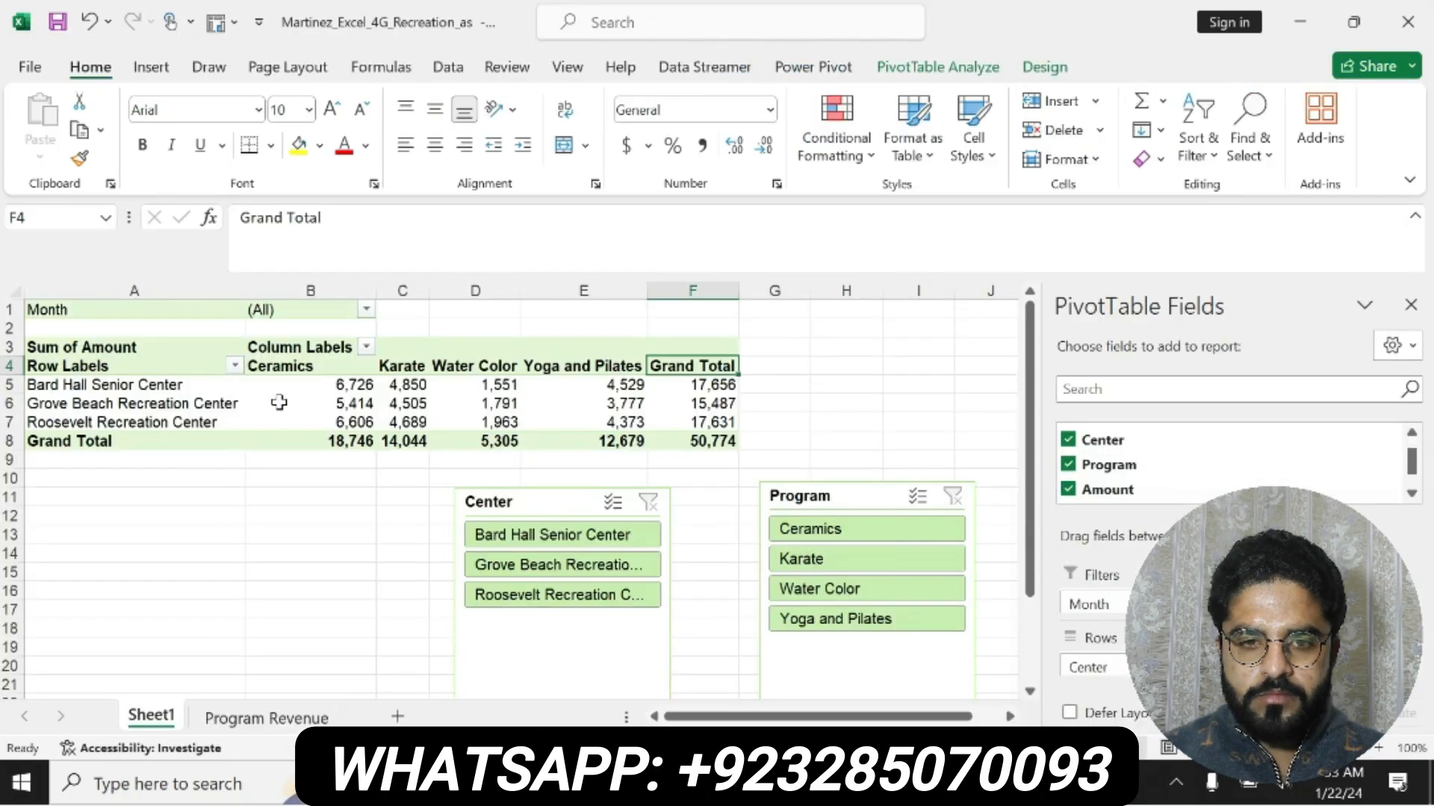
click(234, 365)
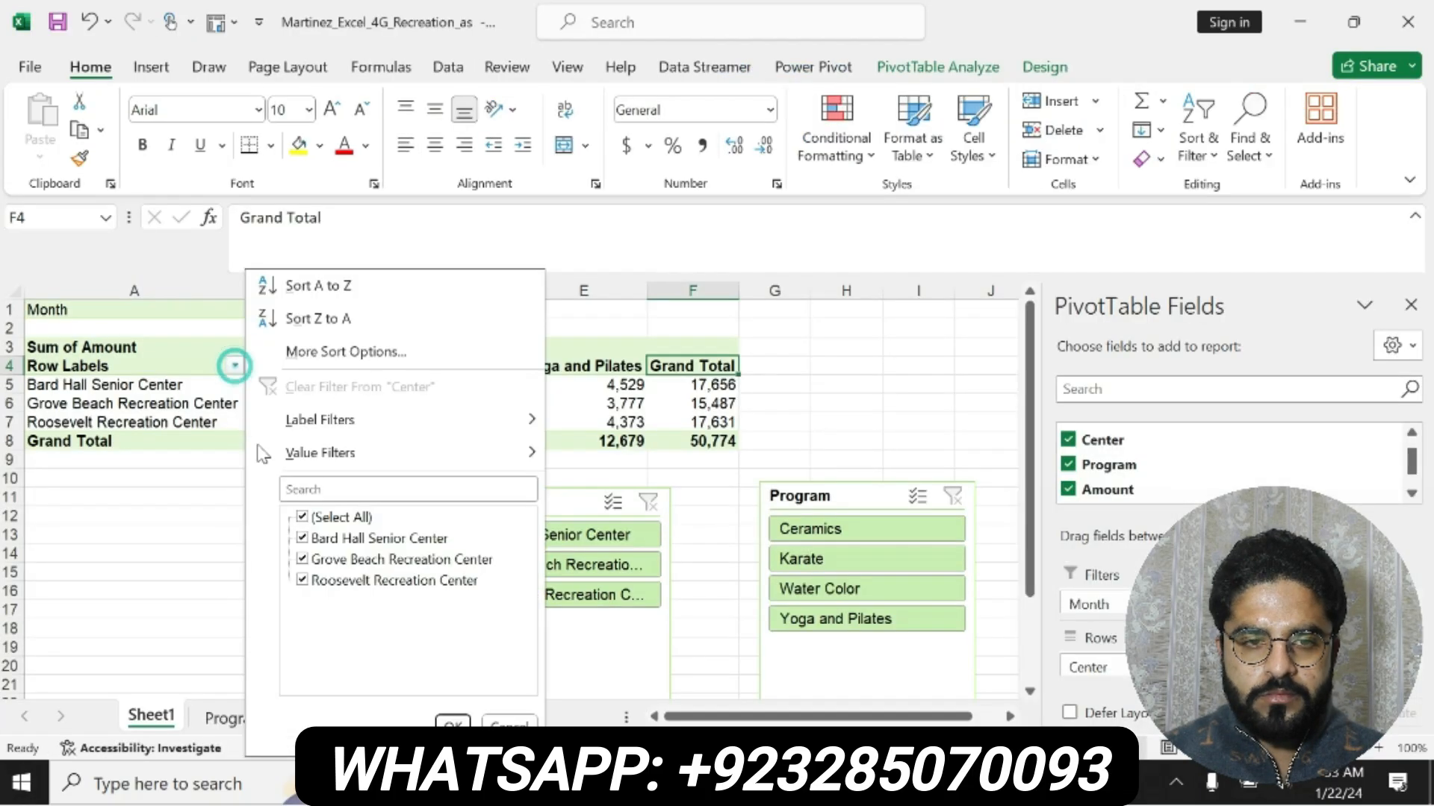
click(302, 516)
click(302, 537)
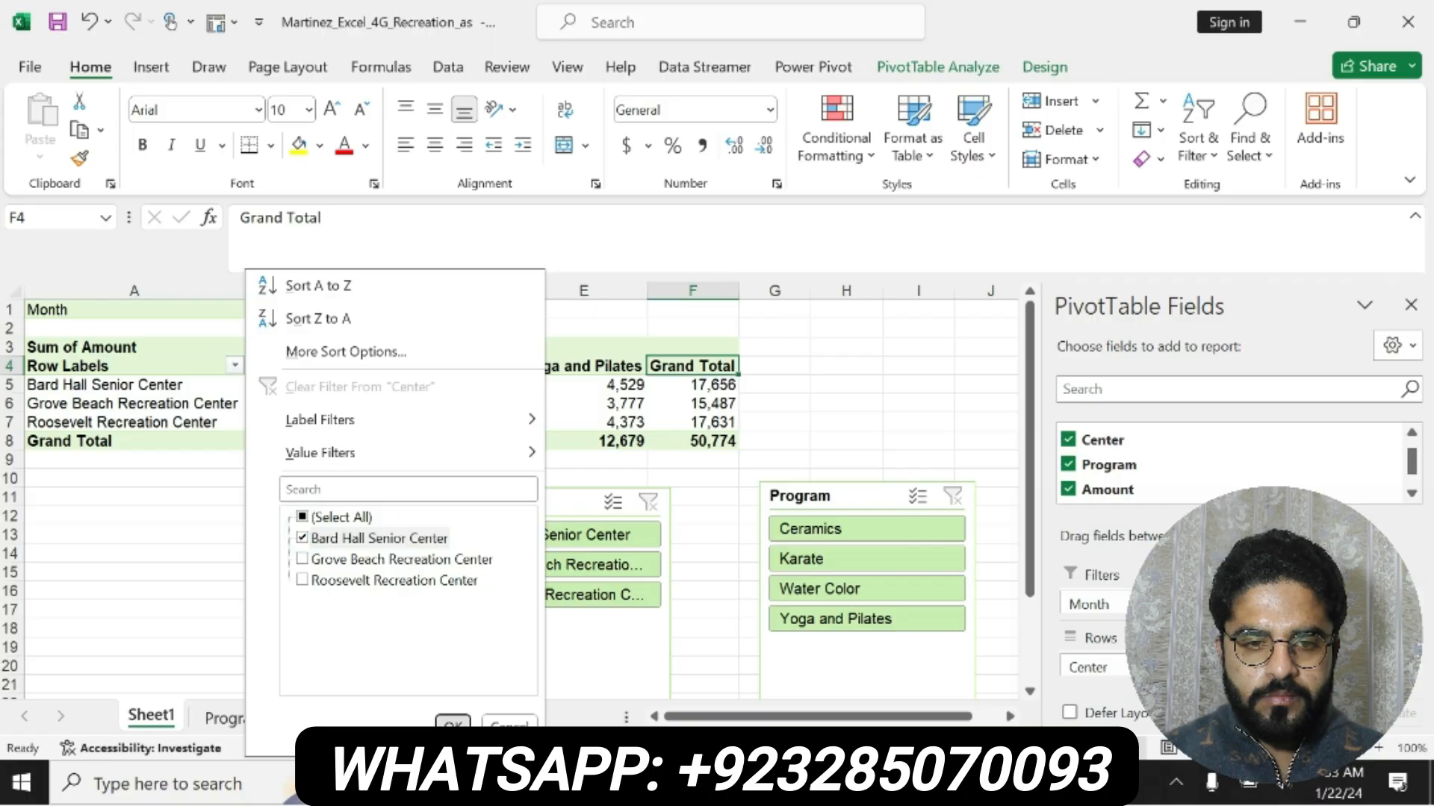
click(452, 723)
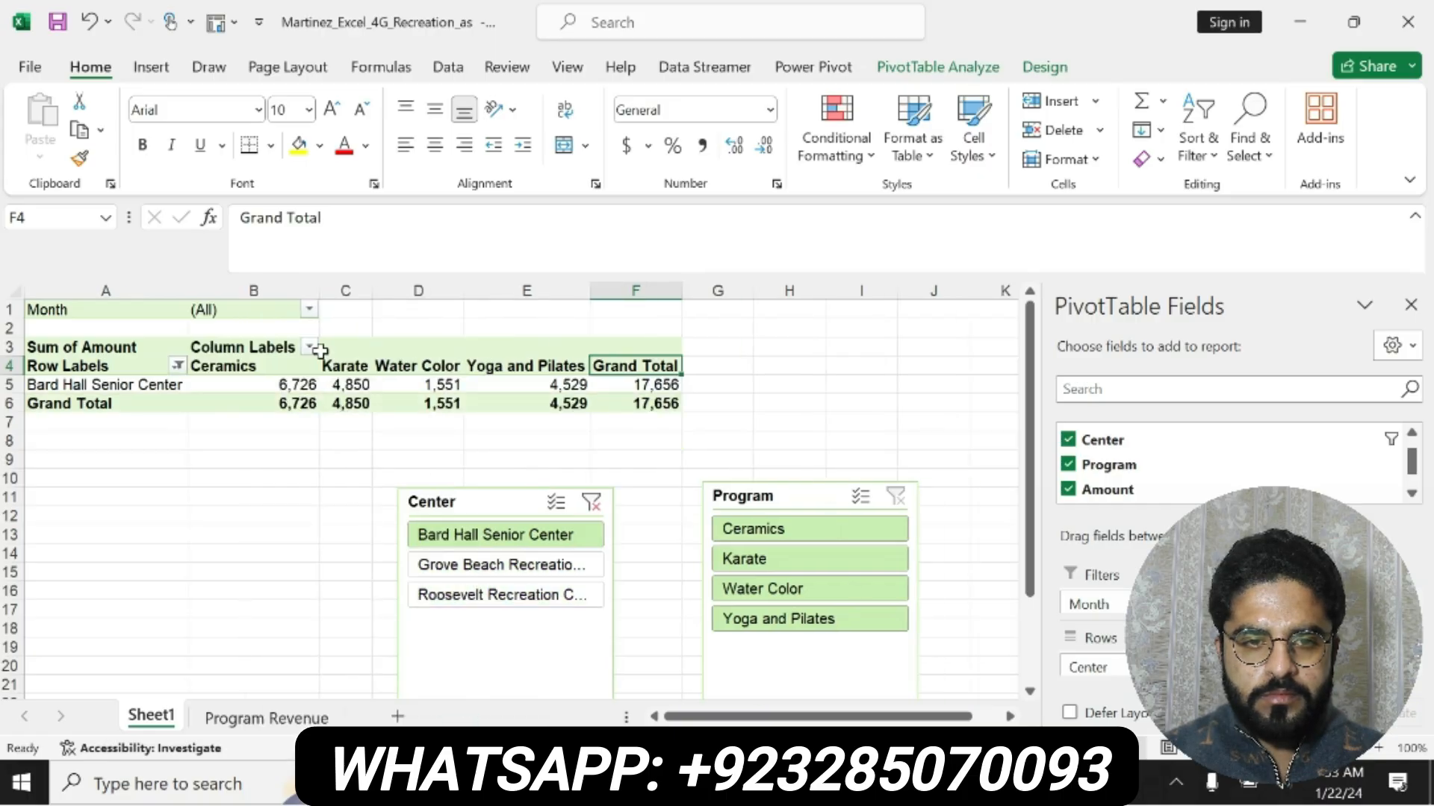
Filter the PivotTable's column labels to show only Ceramics and Water Color
click(309, 348)
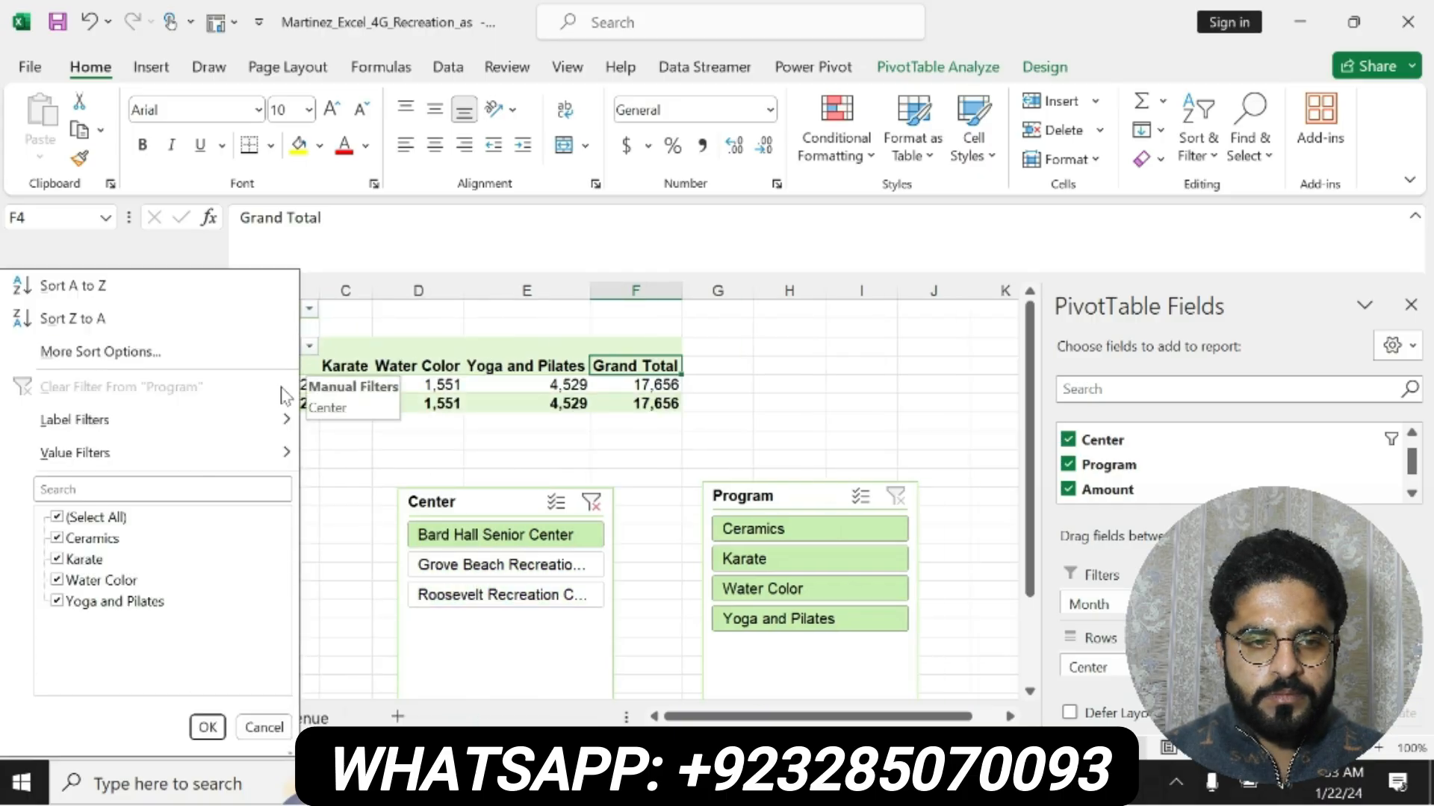
click(56, 516)
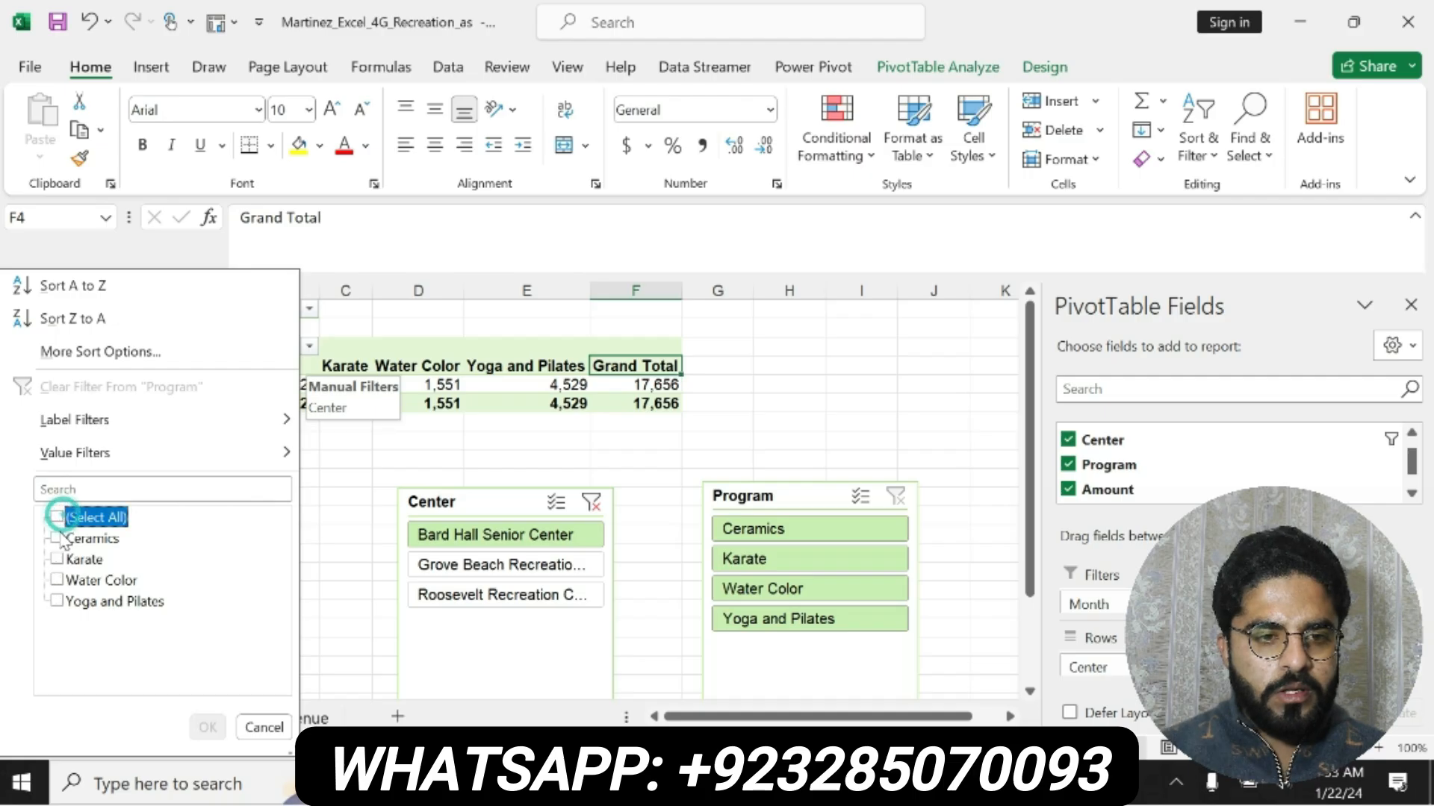
click(56, 538)
click(56, 580)
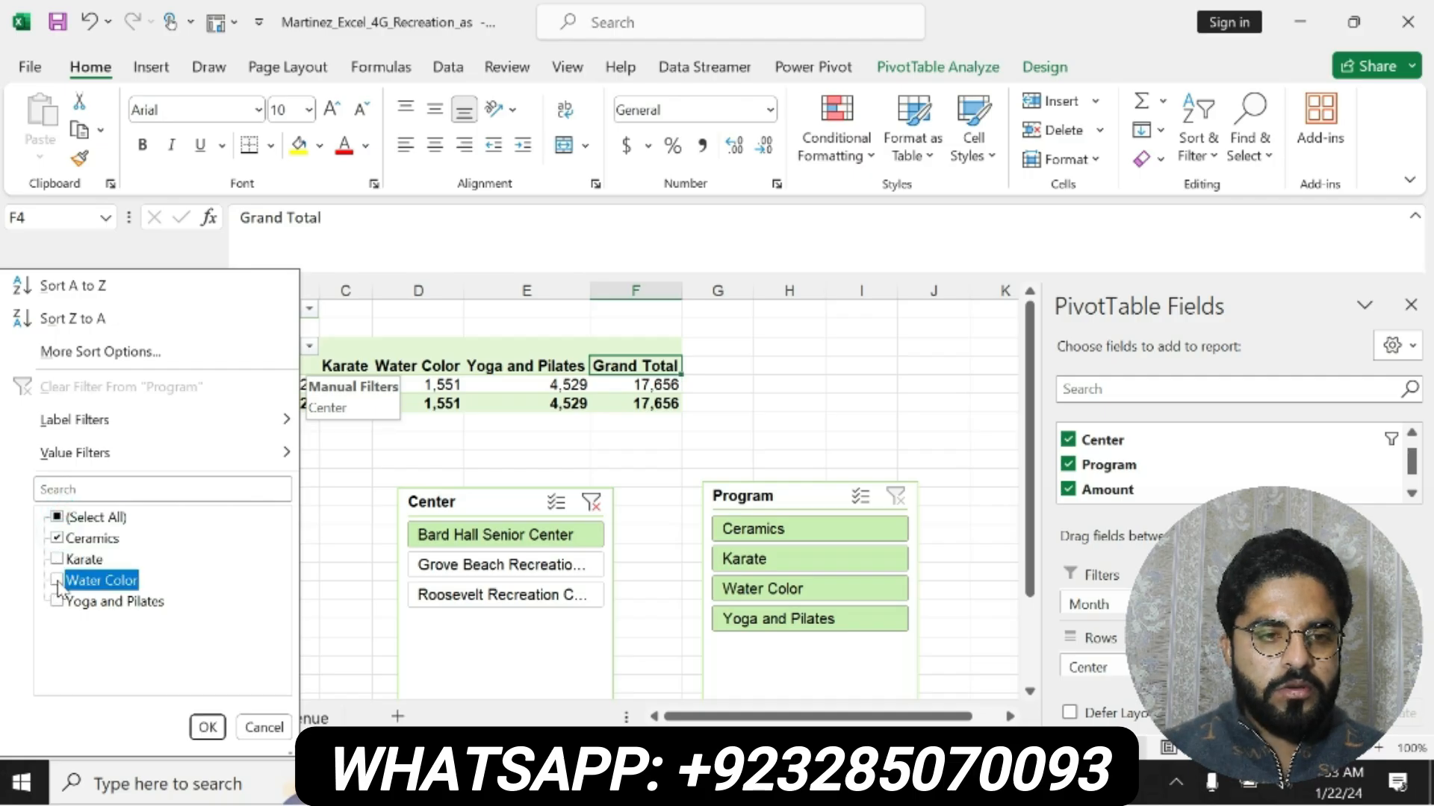
click(193, 730)
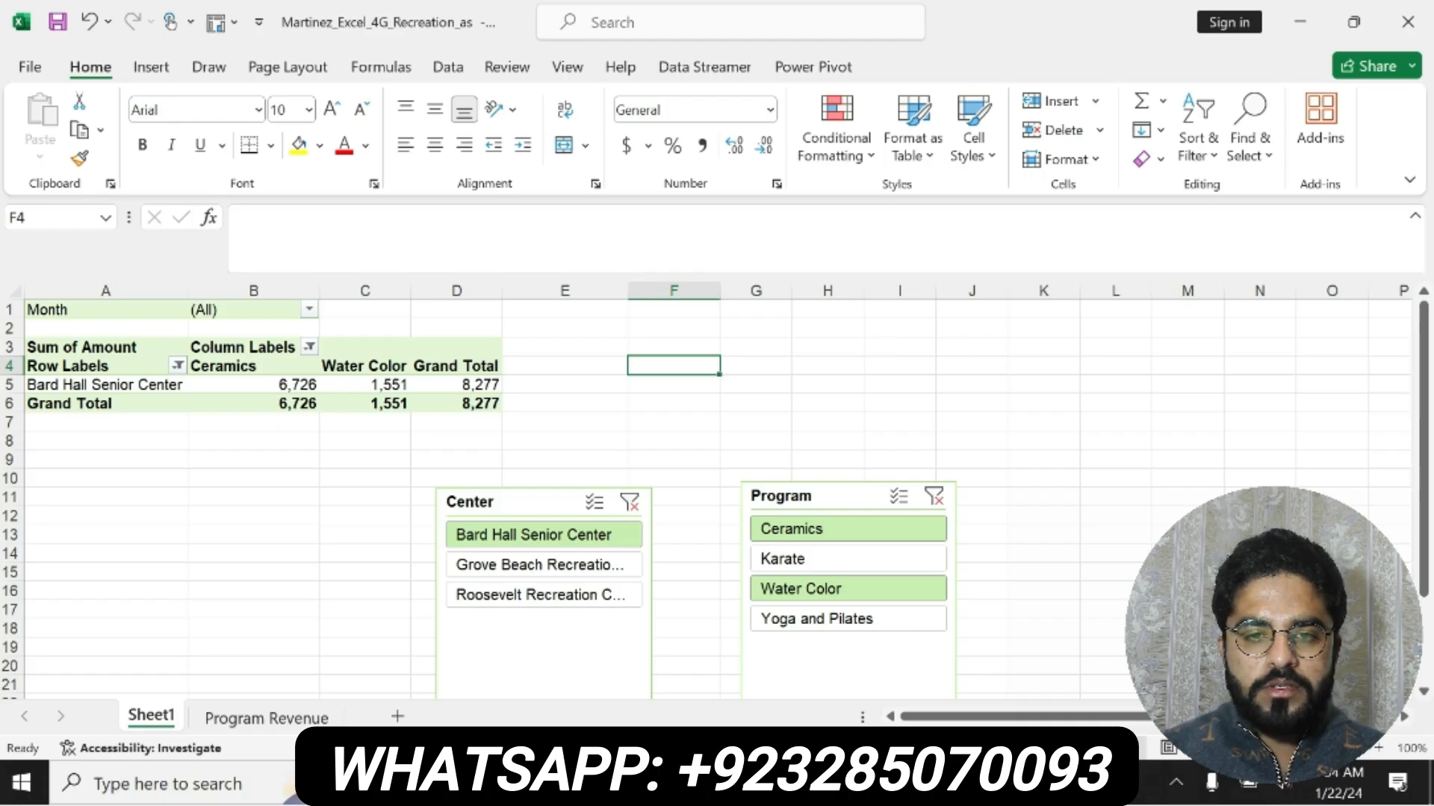
Checking step 4 in Word, align the Program slicer's upper-left corner with cell E3 and the Center slicer's with H3
key(alt+Tab)
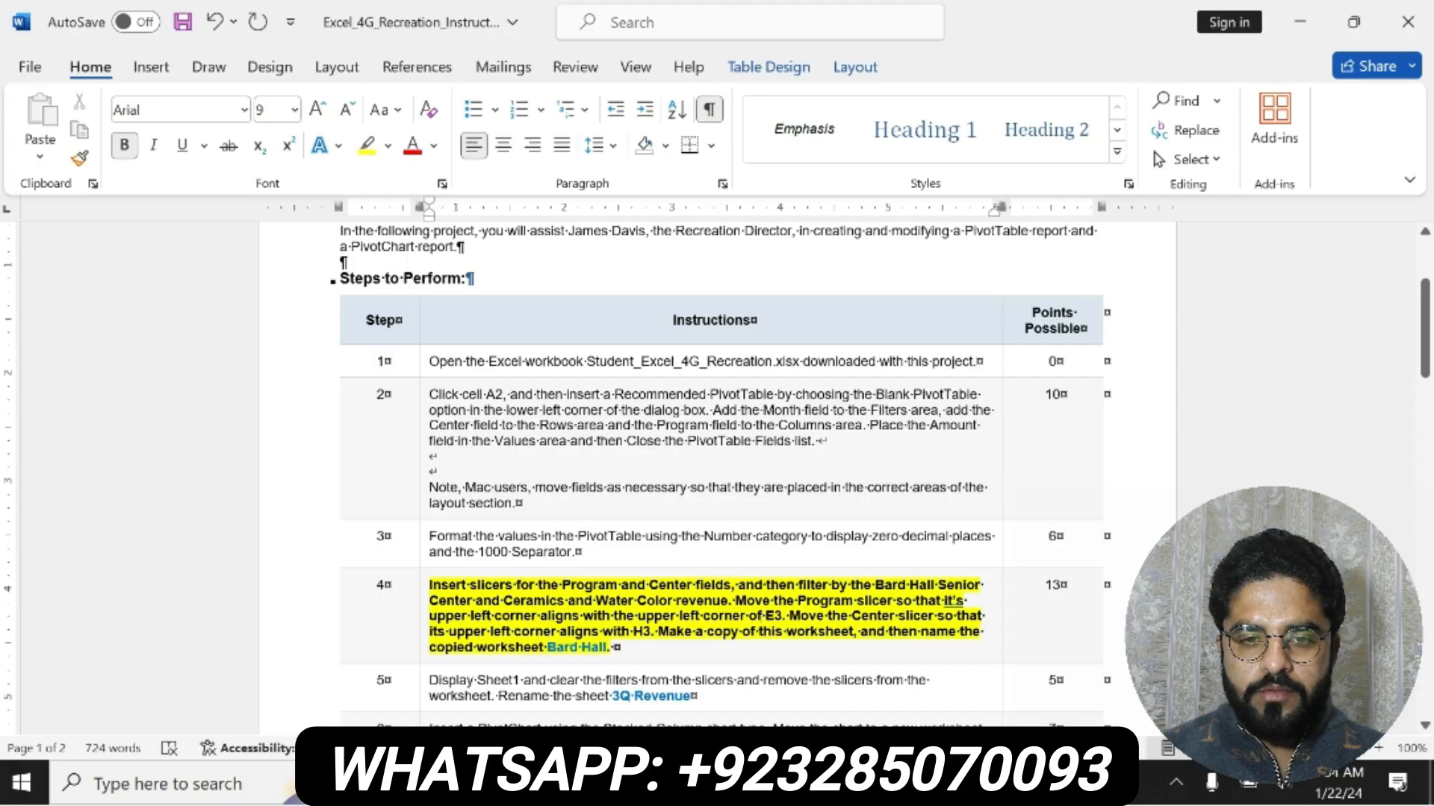
key(alt+Tab)
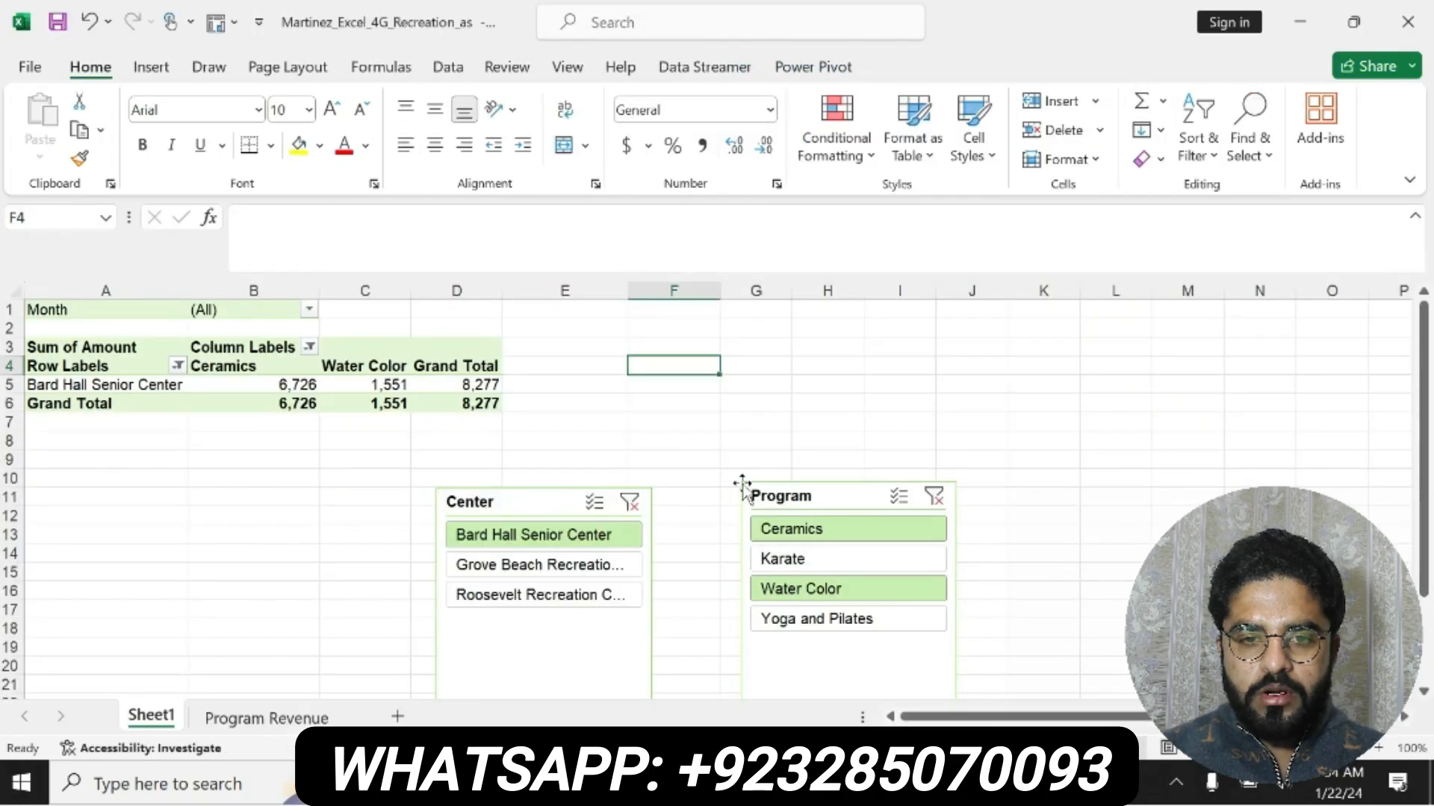
drag(863, 499, 623, 356)
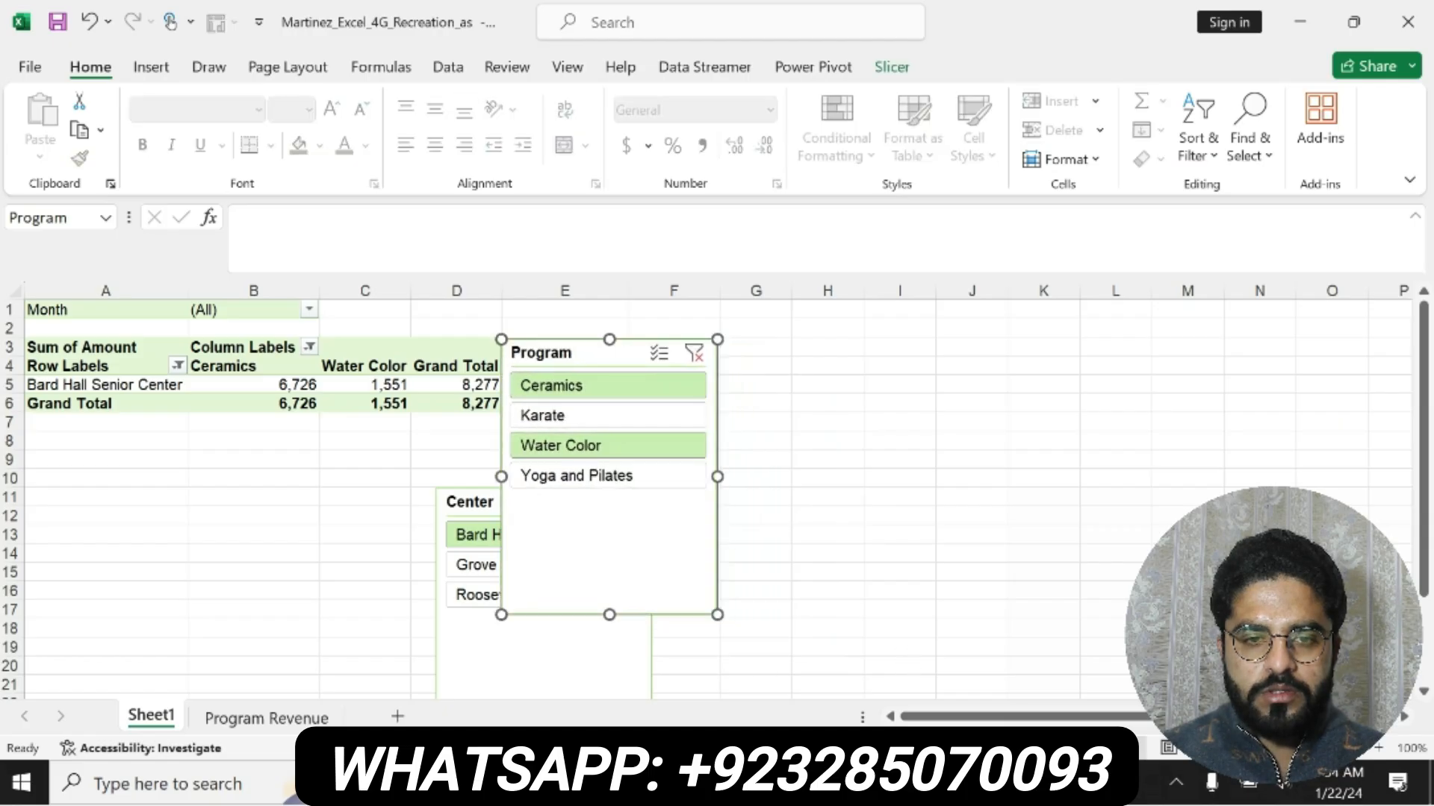
key(alt+Tab)
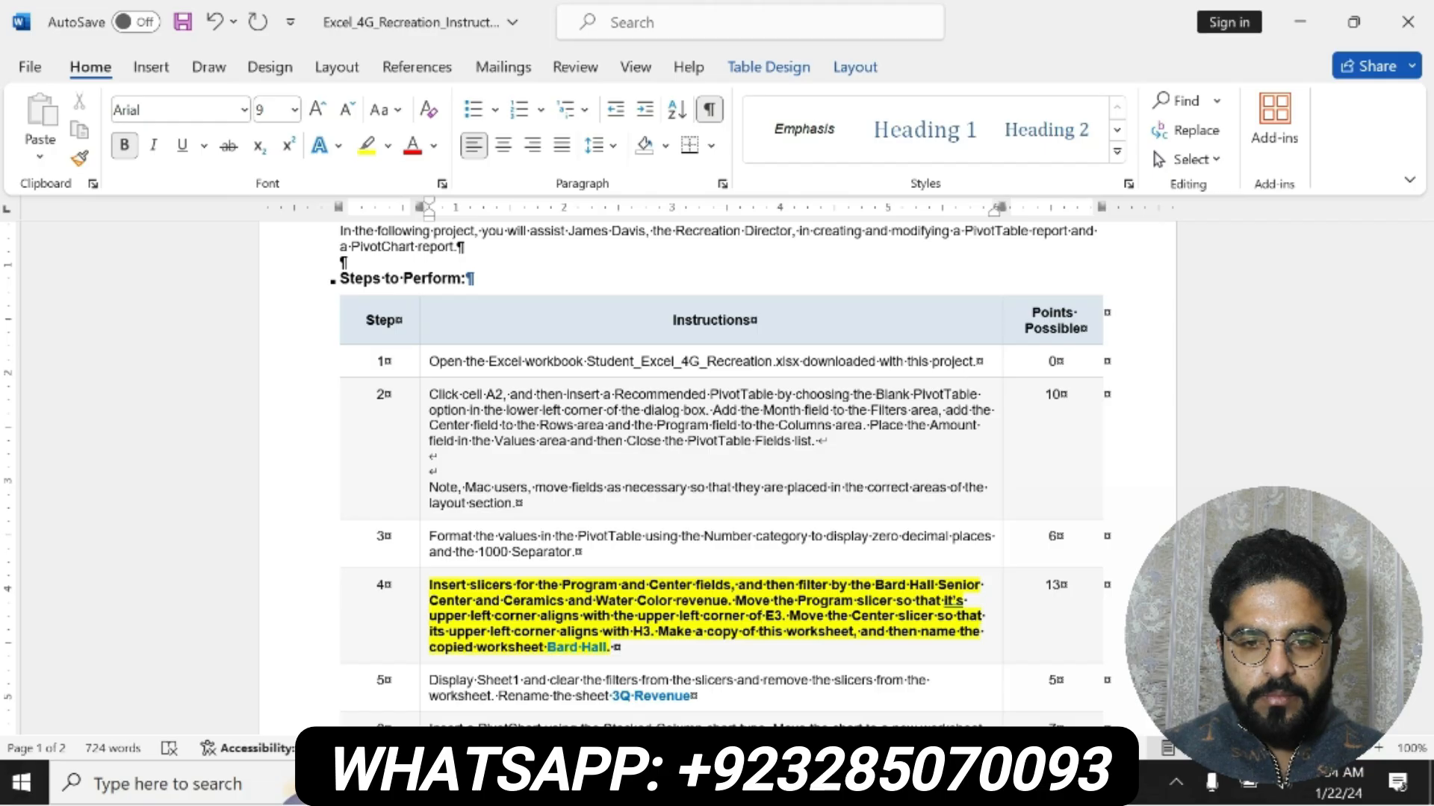
key(alt+Tab)
drag(471, 510, 827, 364)
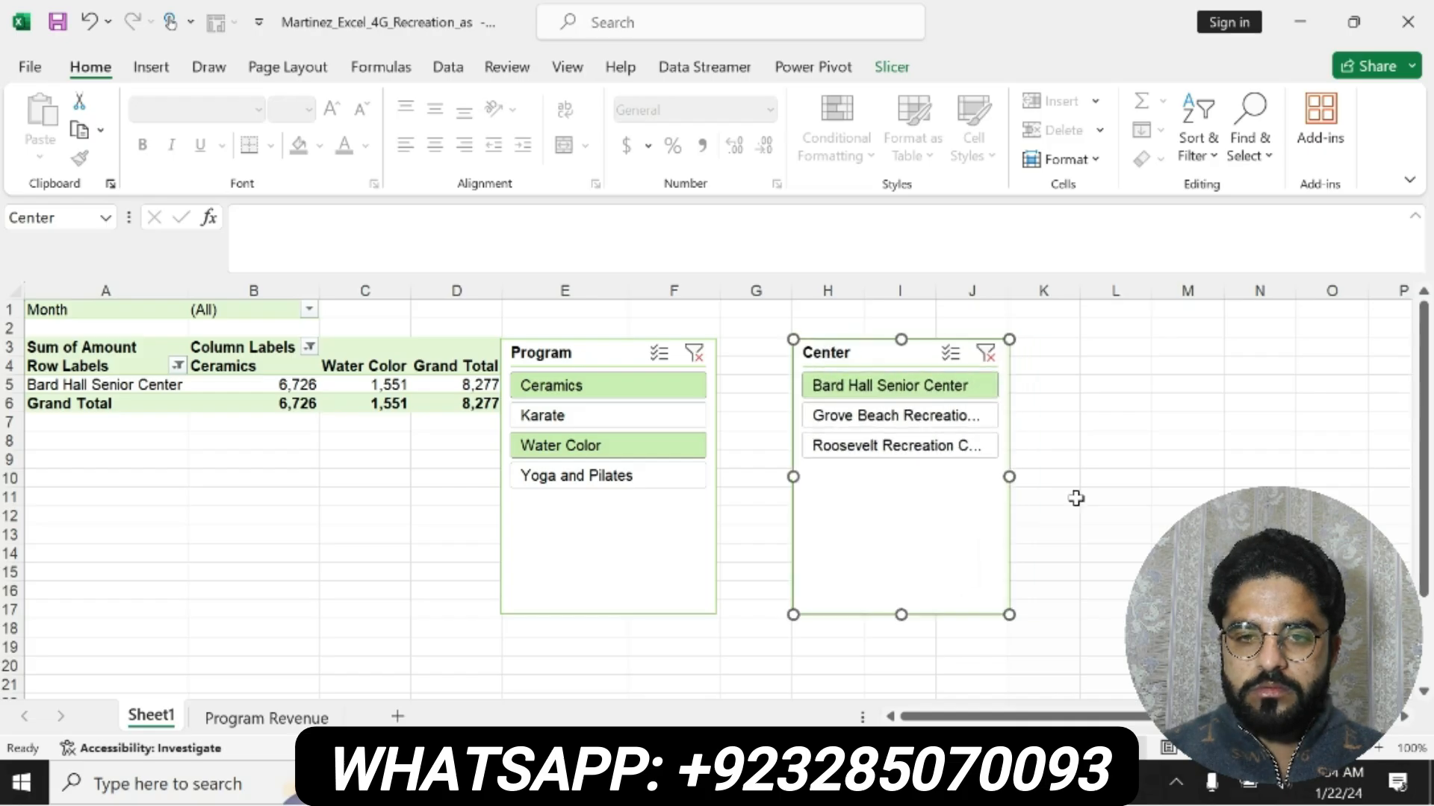
Switch to Word and examine the requirement in step 4 for copying and naming the worksheet
key(alt+Tab)
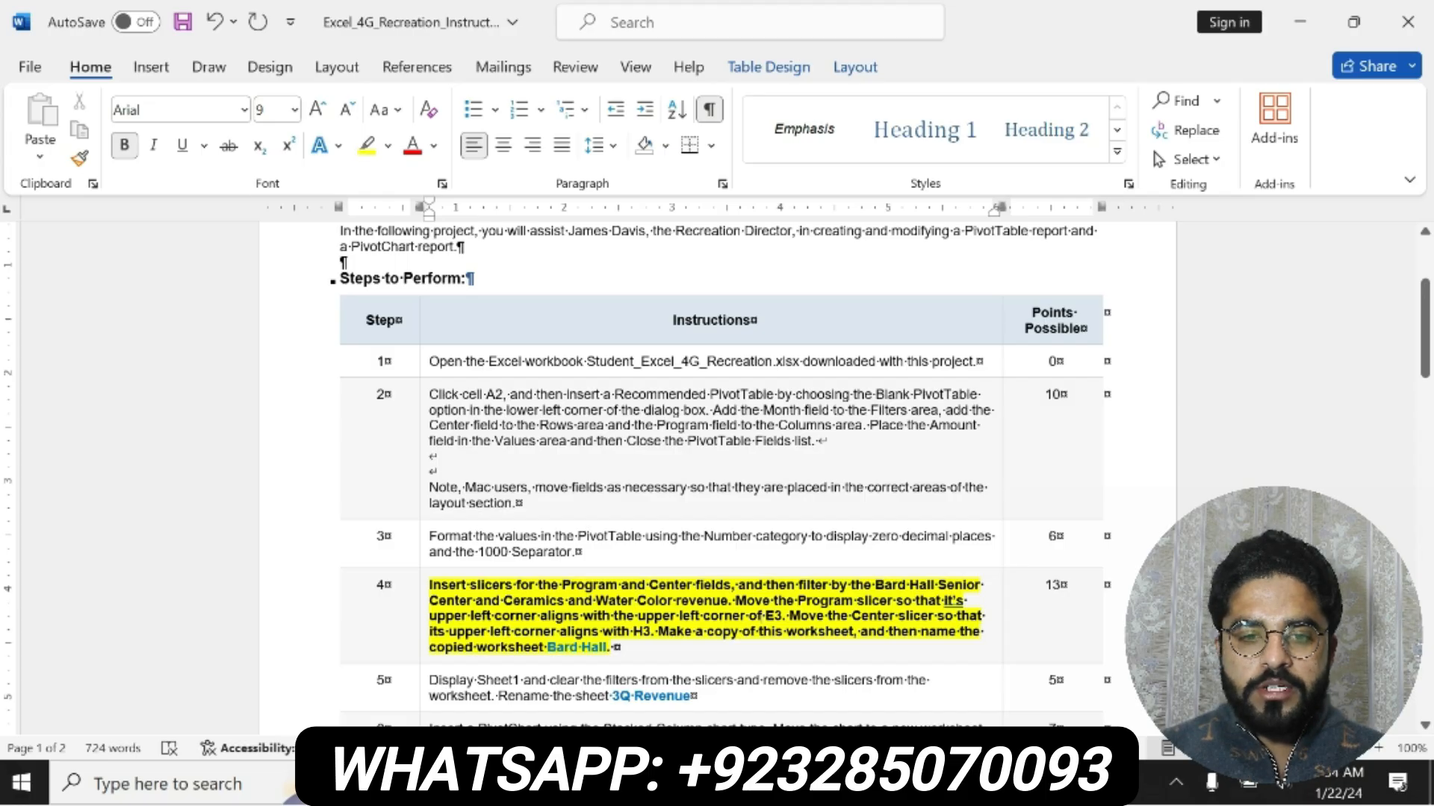
drag(791, 618, 785, 627)
click(703, 638)
drag(667, 635, 609, 647)
click(555, 658)
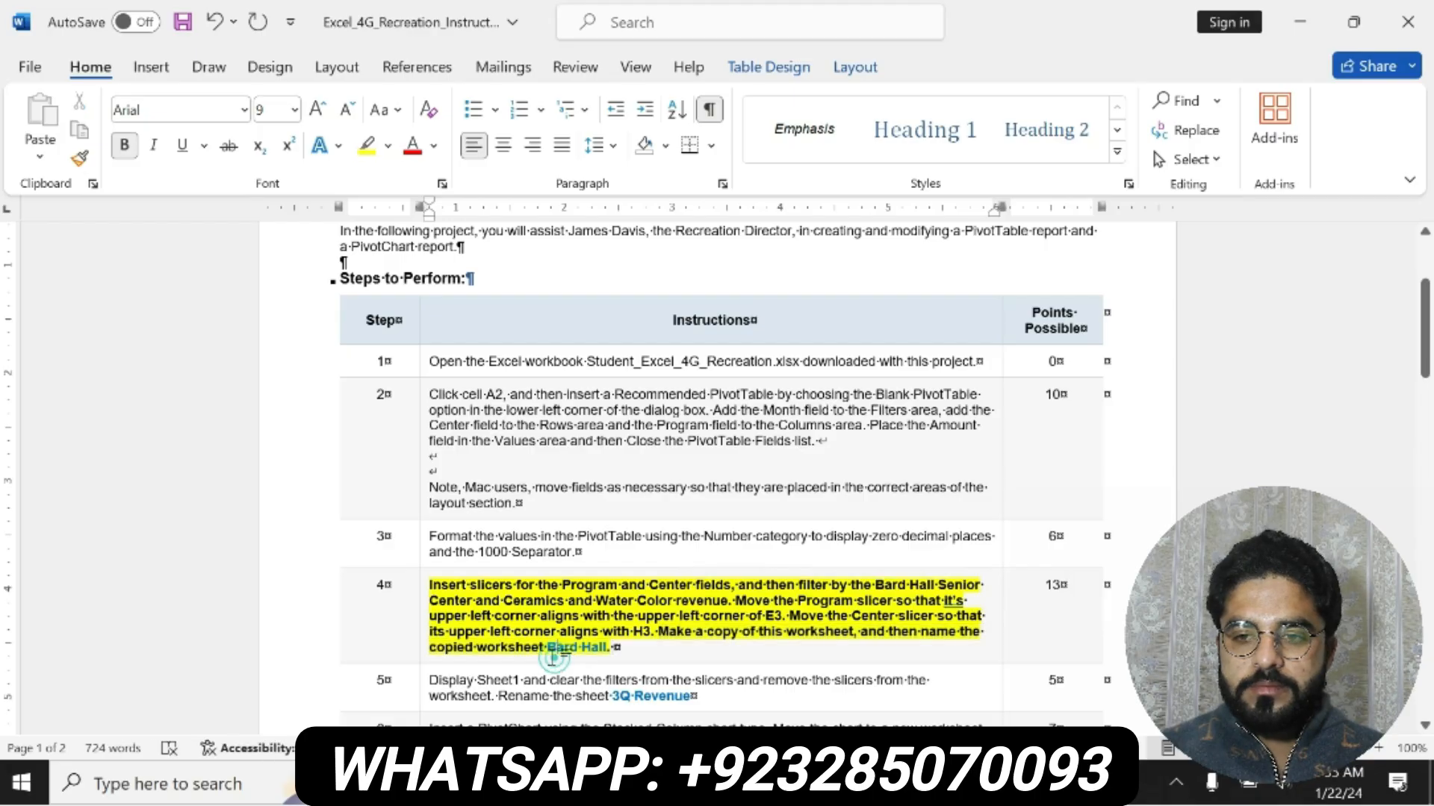
Copy the name Bard Hall from step 4, switch to Excel and create a copy of Sheet1 placed before the original
drag(545, 646, 606, 647)
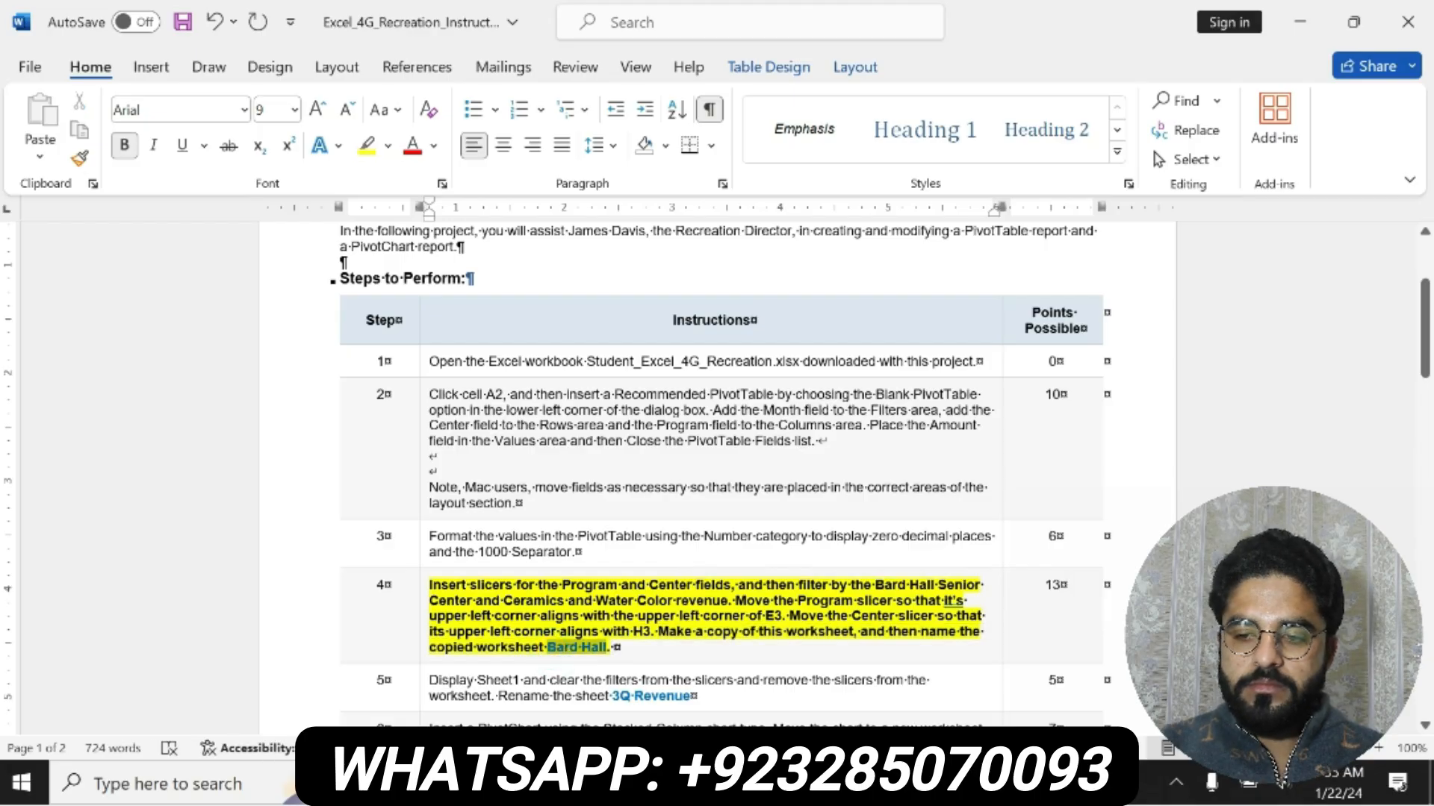
key(ctrl+c)
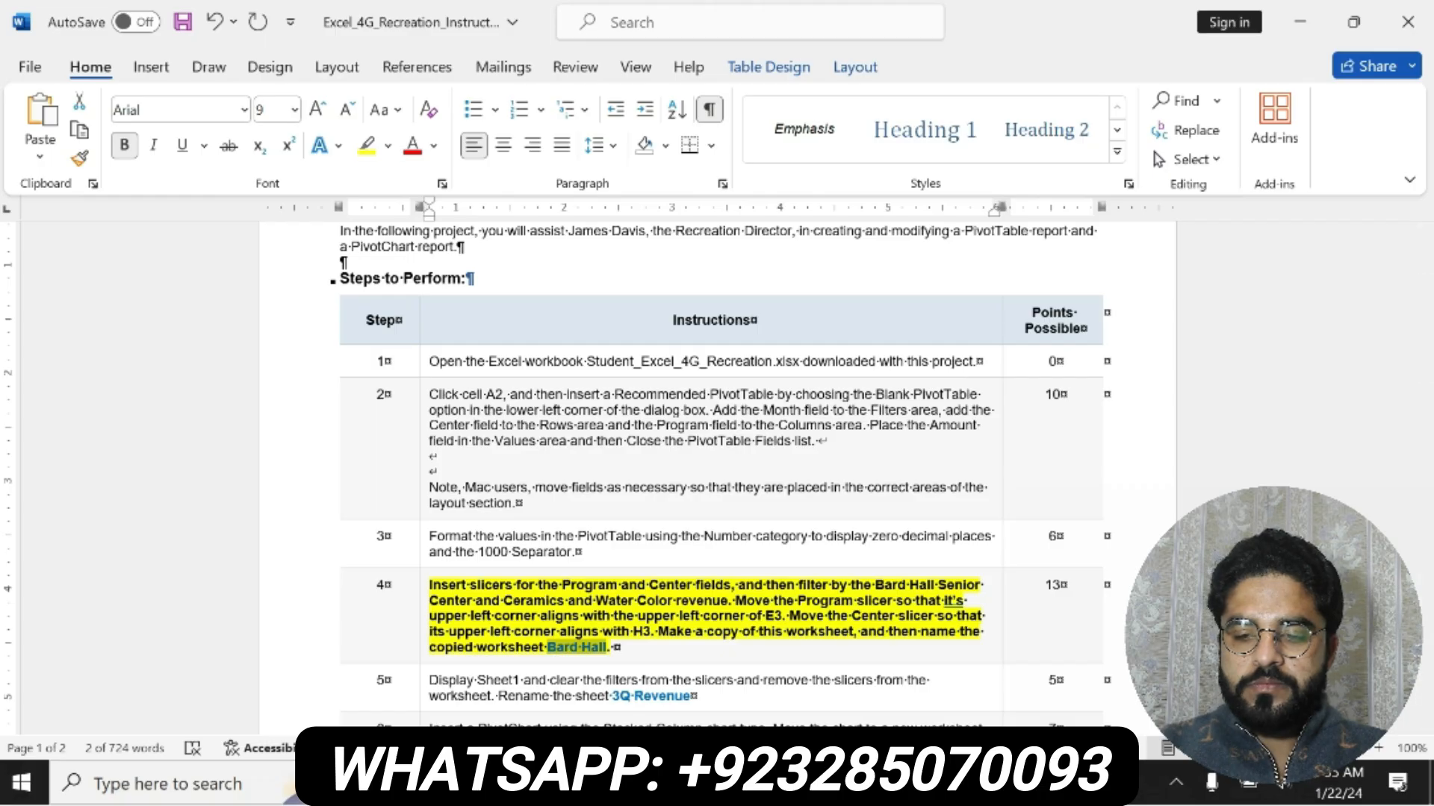
key(alt+Tab)
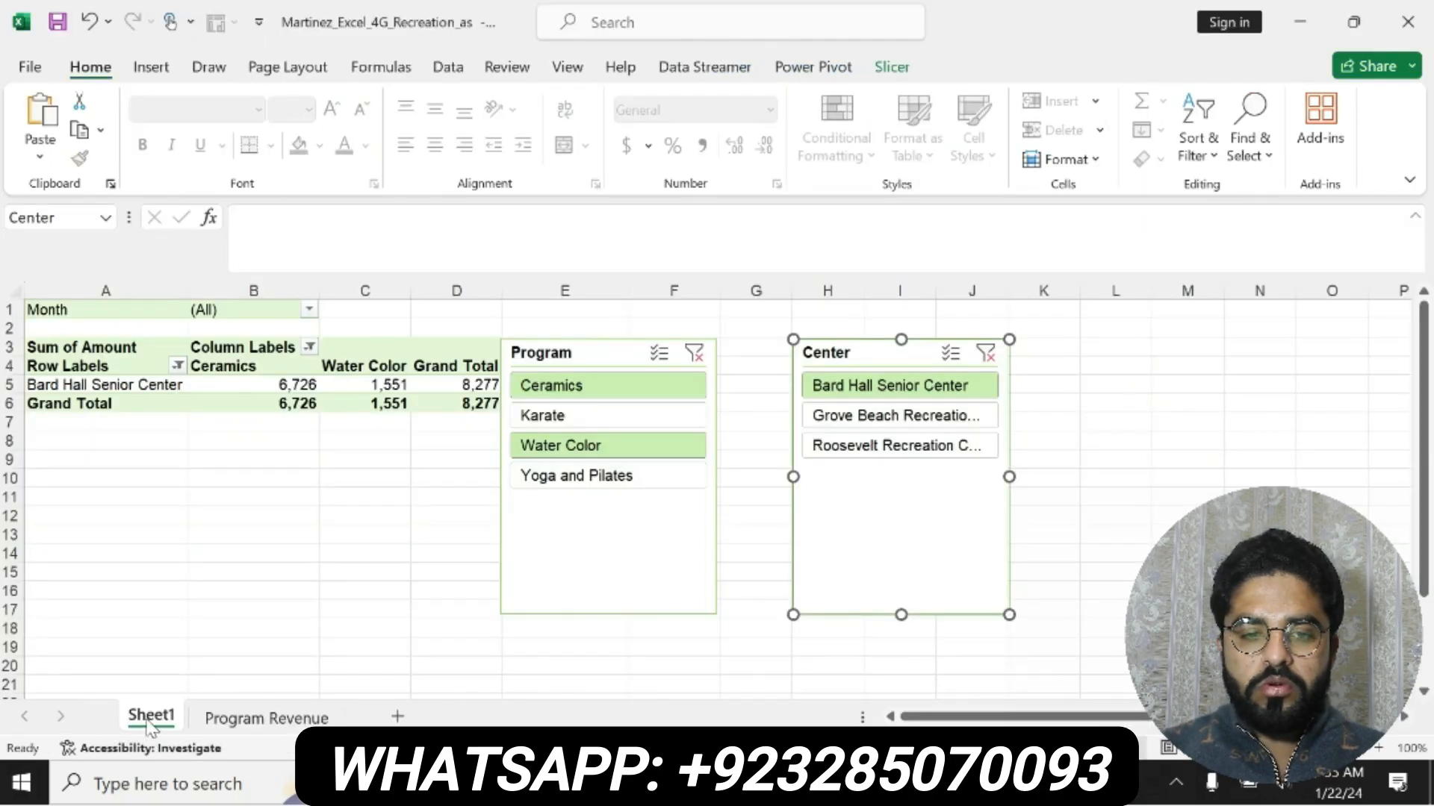
right_click(149, 719)
mouse_move(214, 598)
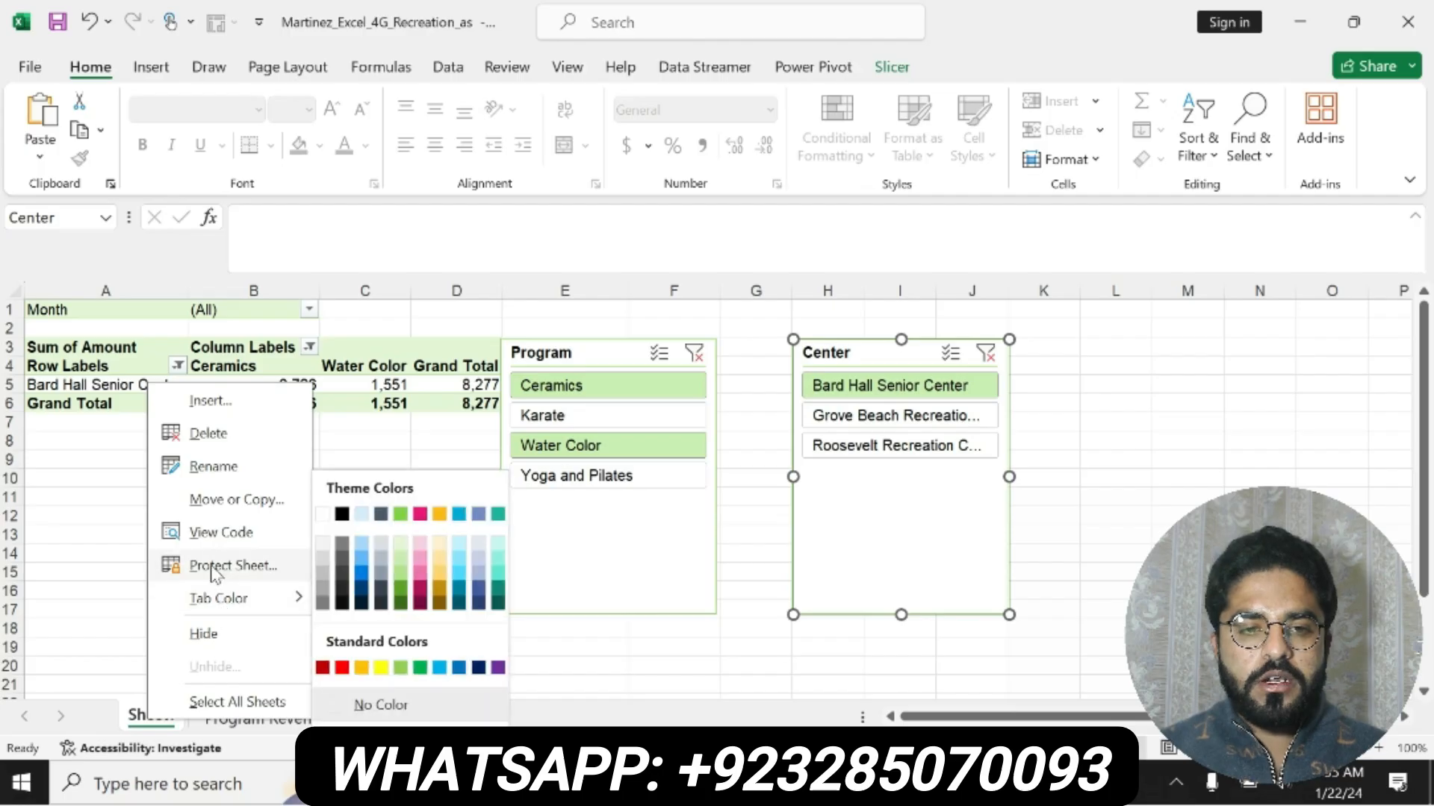
click(216, 499)
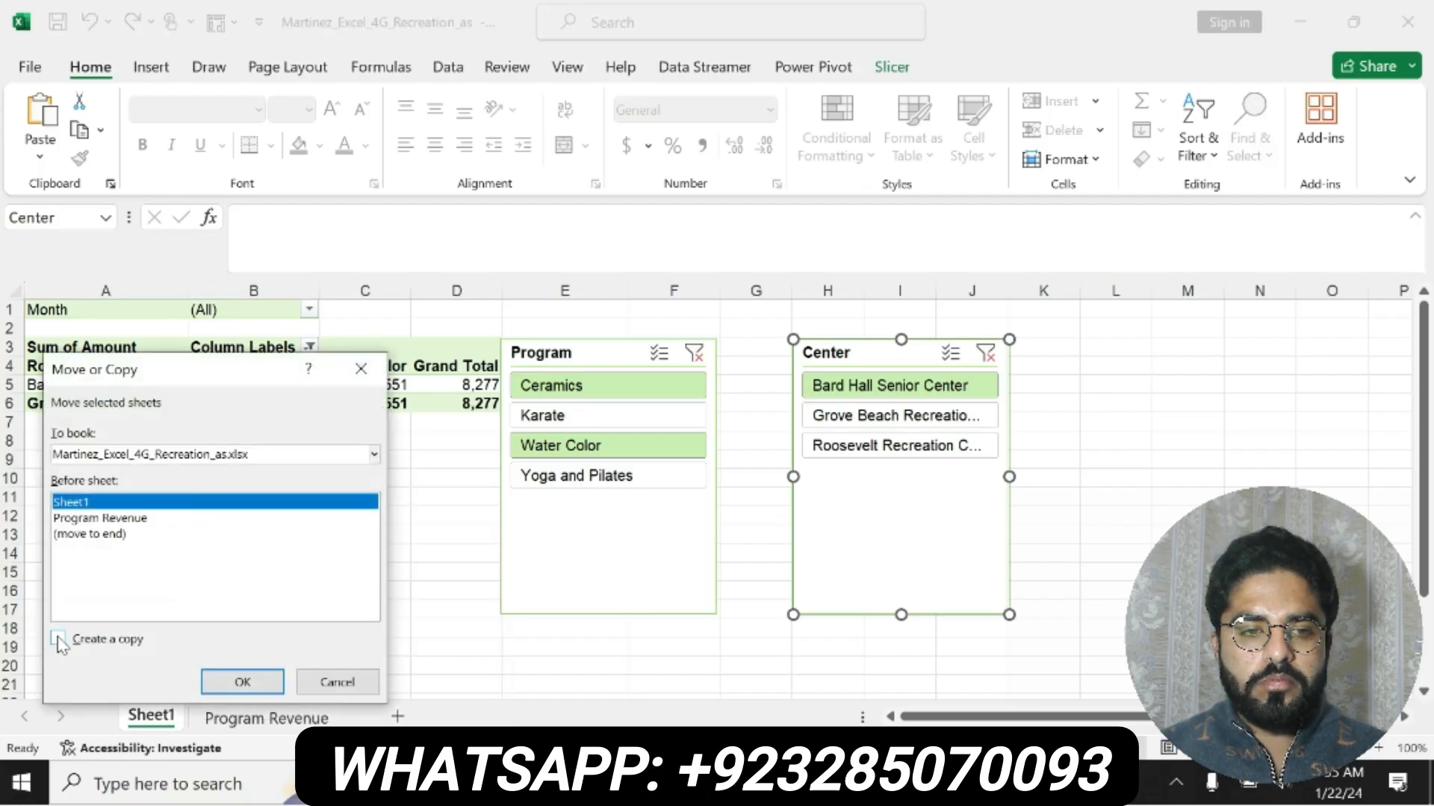
click(58, 640)
click(222, 681)
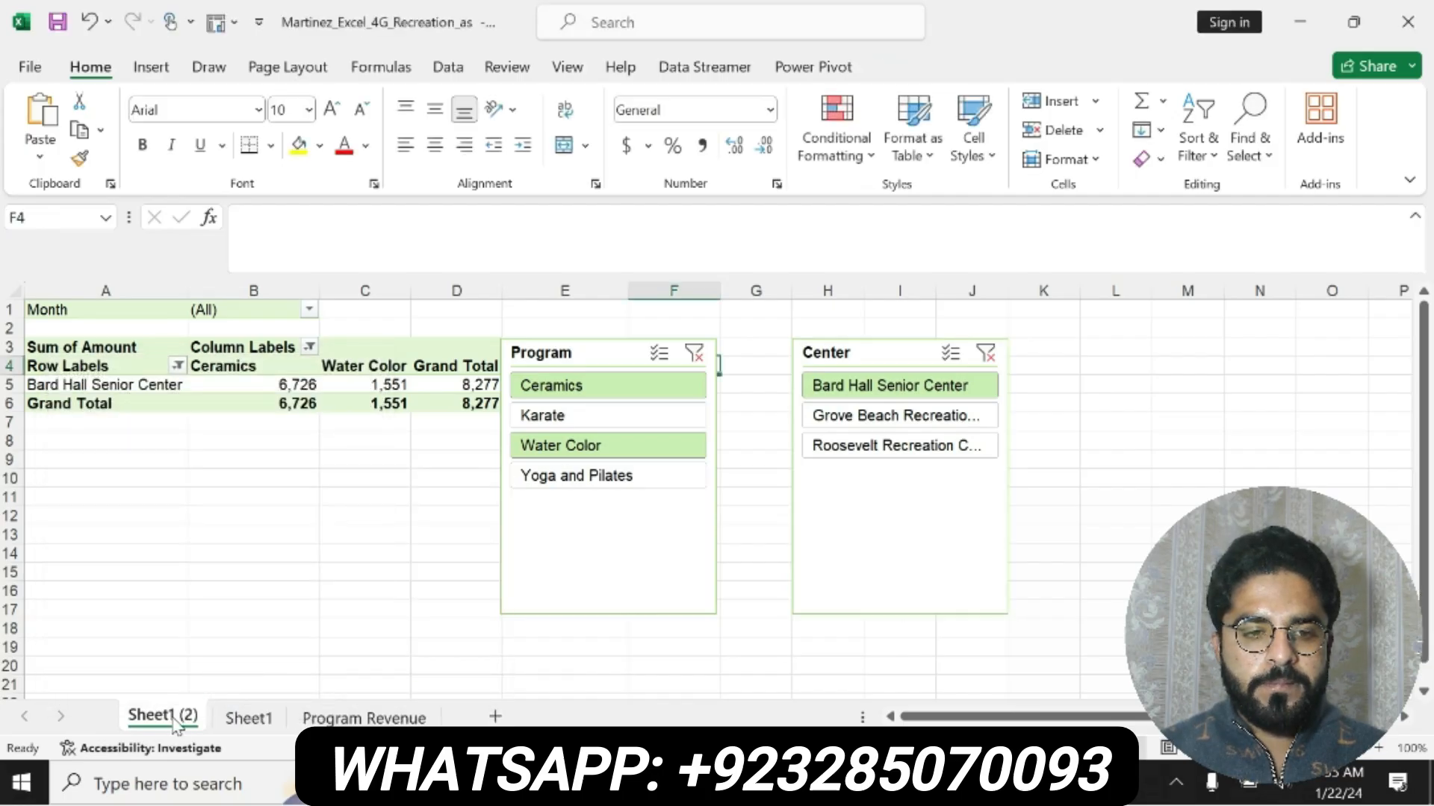
Rename the copied worksheet as Bard Hall using the copied text
right_click(176, 720)
click(241, 474)
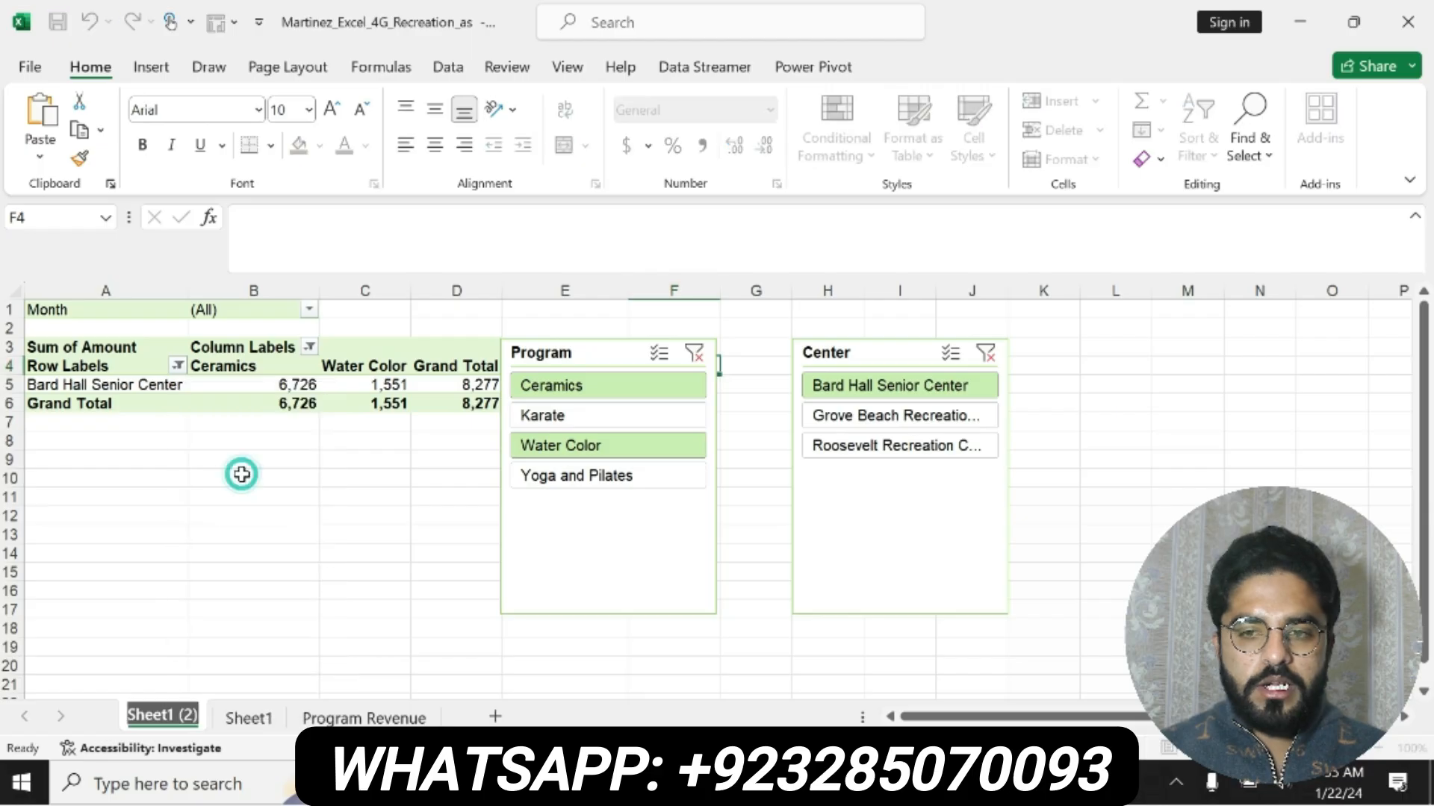
key(BackSpace)
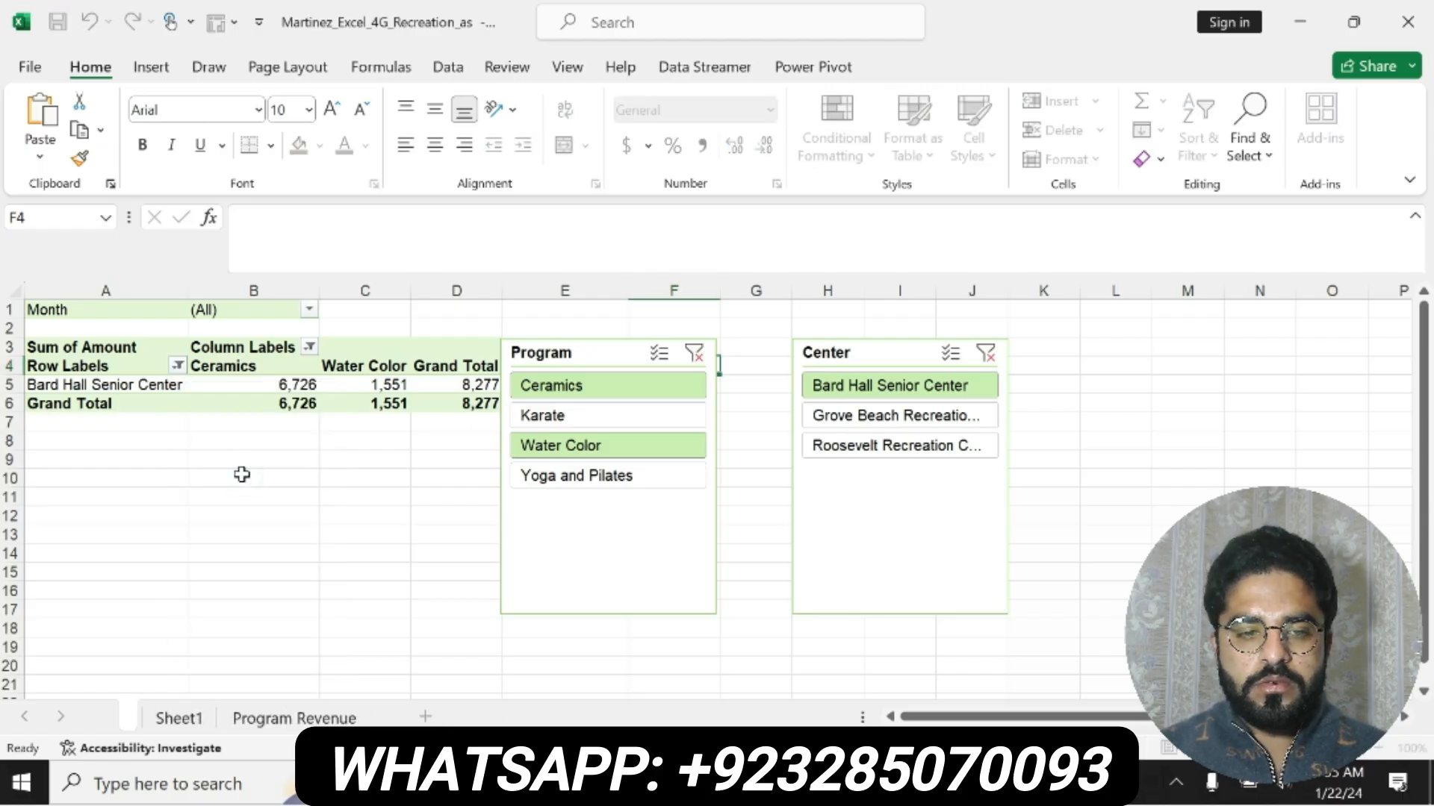
key(ctrl+v)
key(ctrl+v)
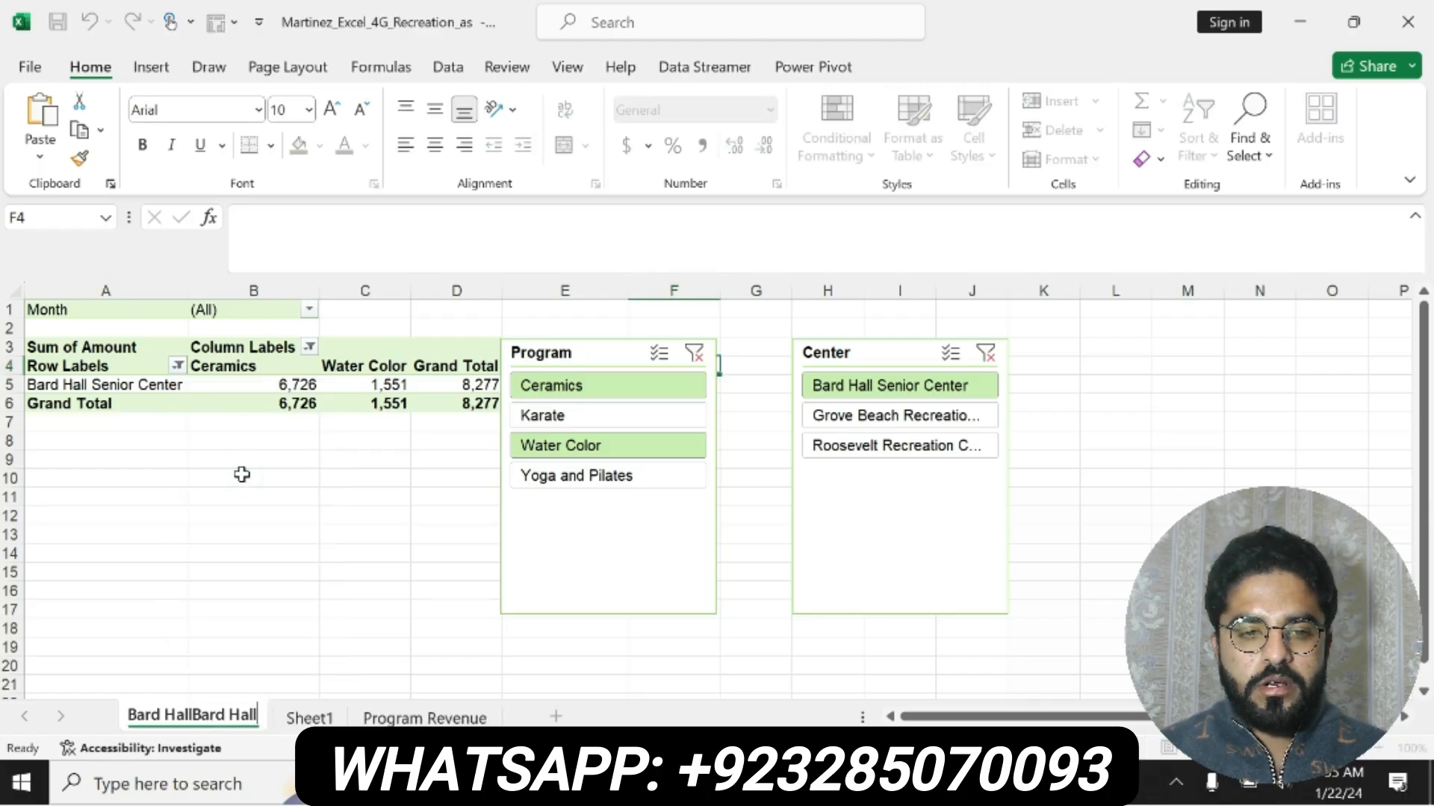
key(BackSpace)
key(BackSpace)
key(BackSpace)
key(BackSpace)
key(BackSpace)
key(BackSpace)
key(BackSpace)
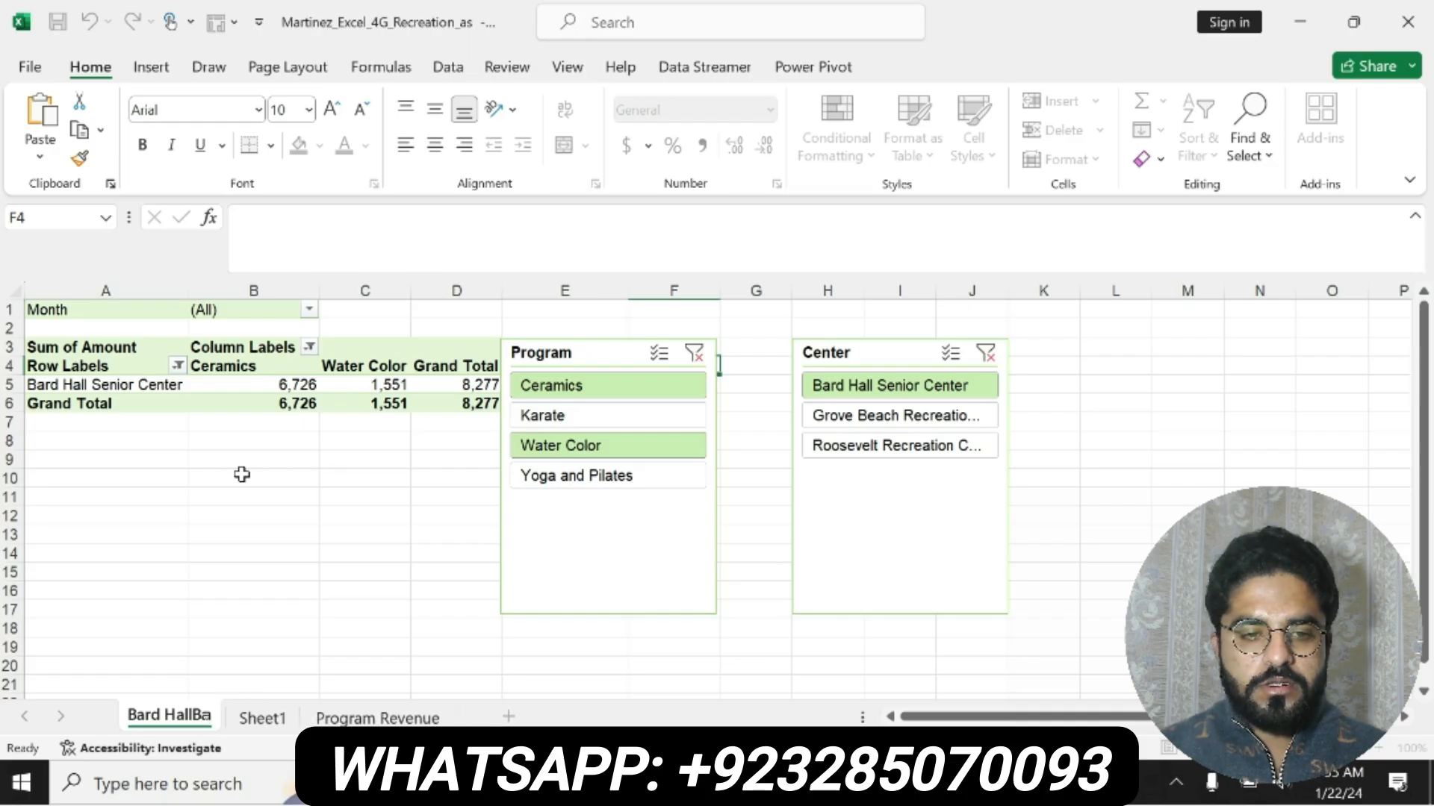
key(BackSpace)
key(BackSpace)
key(Return)
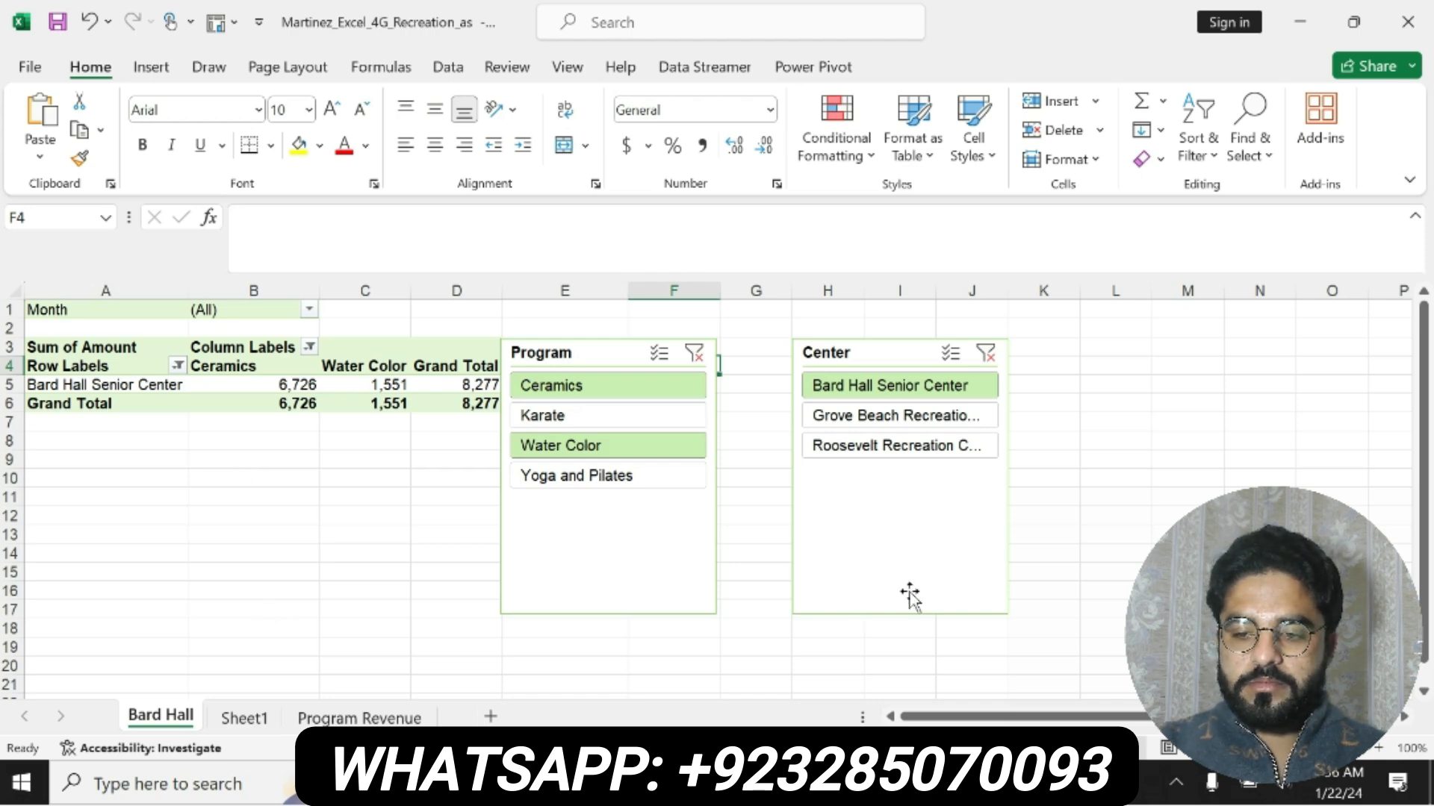
Switch to Word, undo the bold and highlight on step 4, and apply bold and yellow highlight to step 5's instructions
click(736, 783)
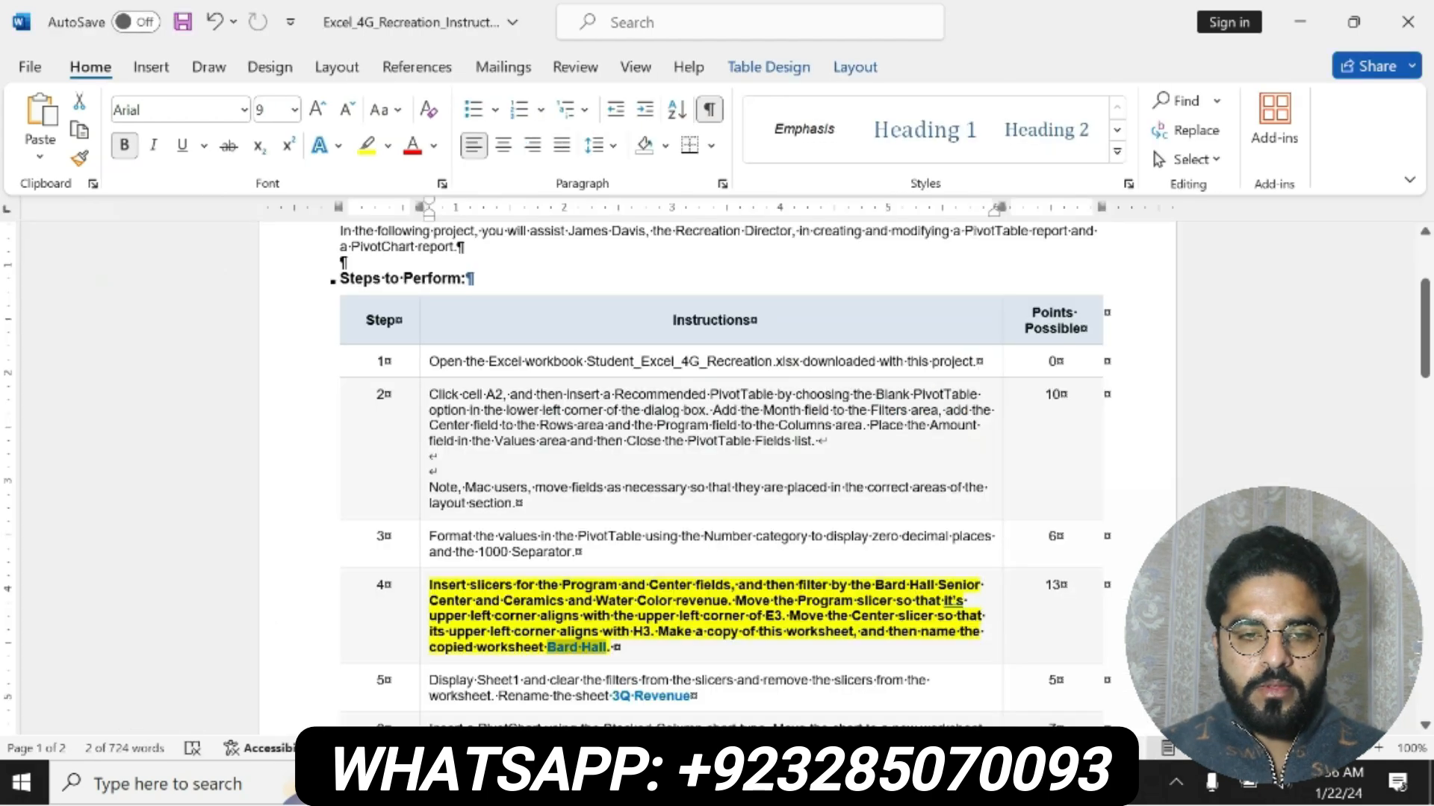
key(ctrl+z)
key(ctrl+z)
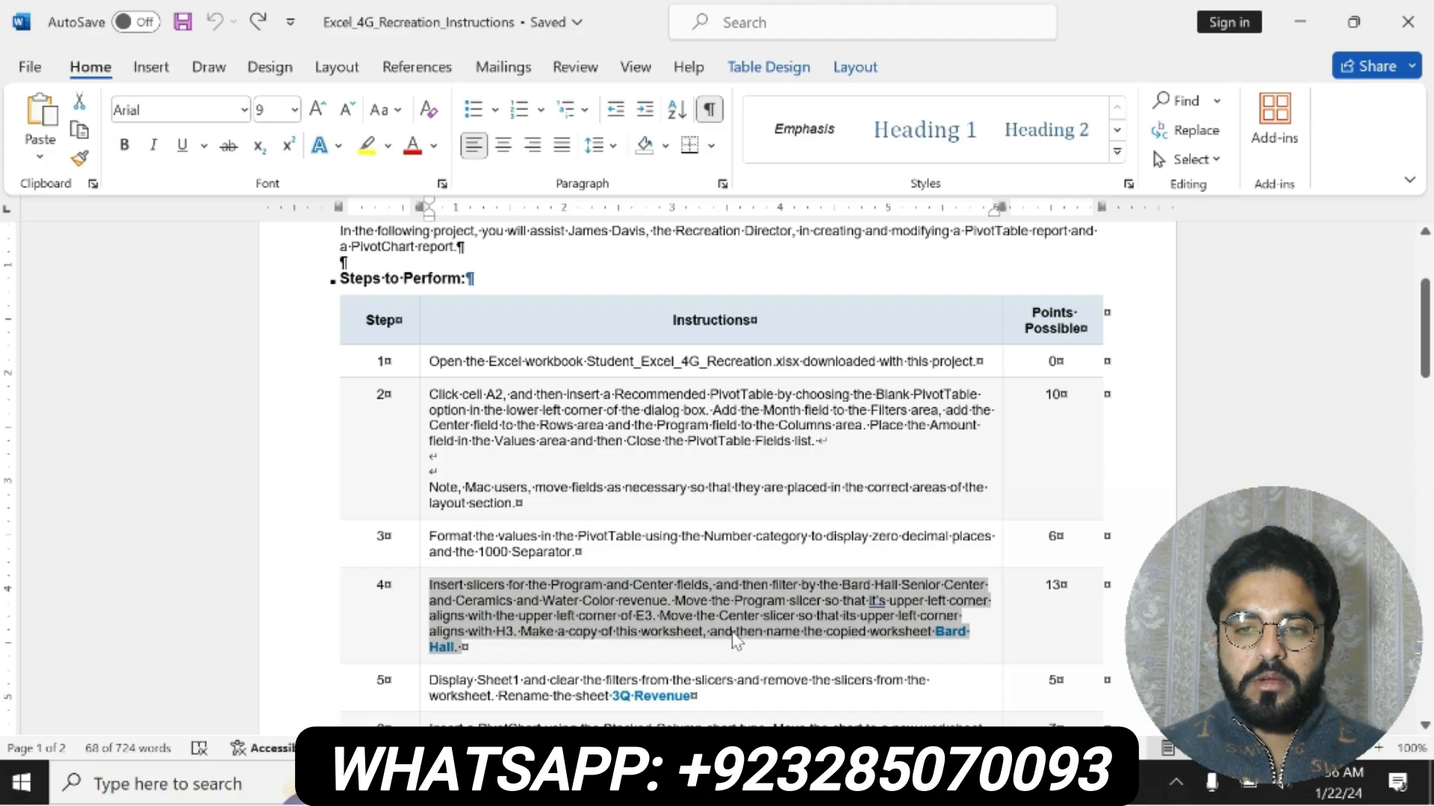
click(424, 683)
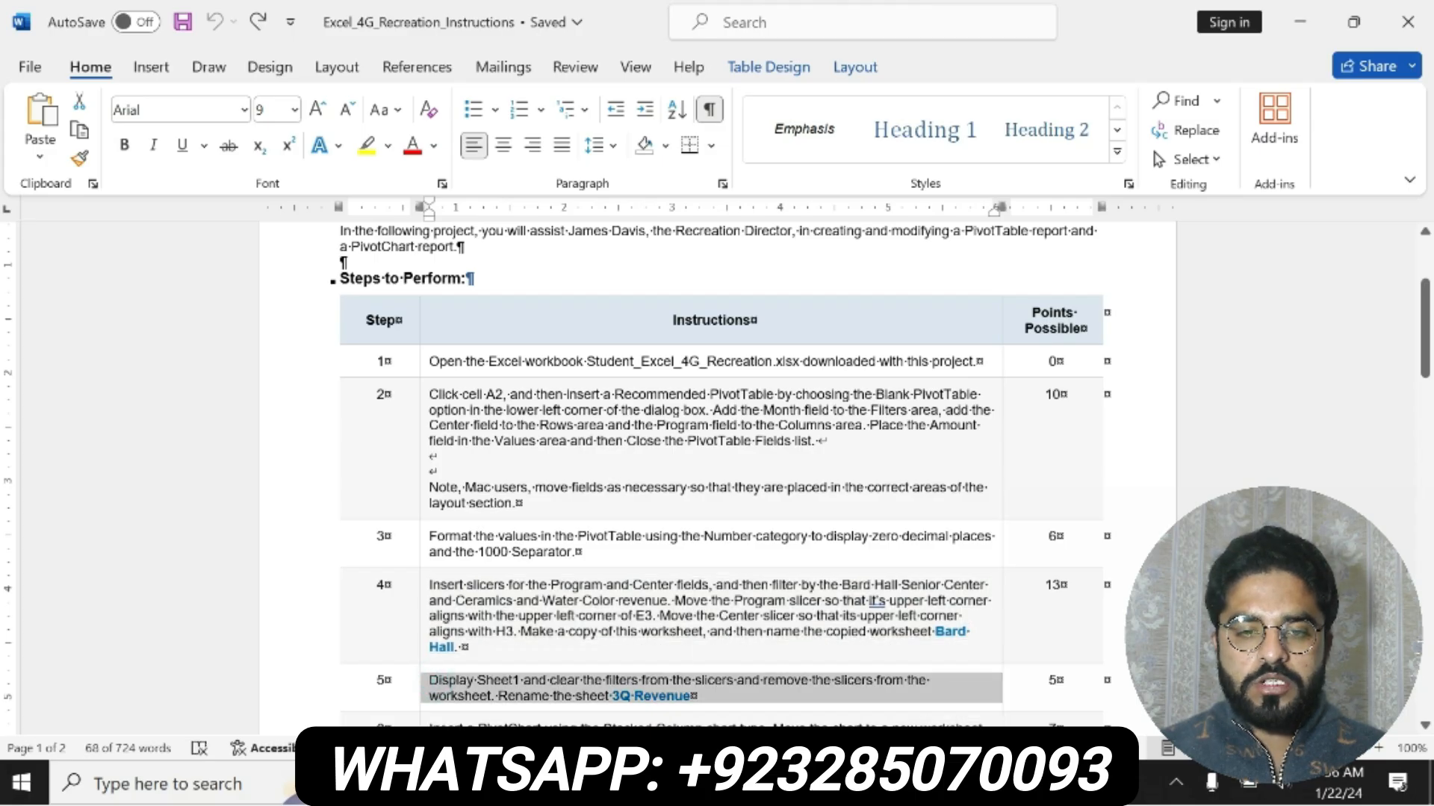
click(710, 650)
click(790, 647)
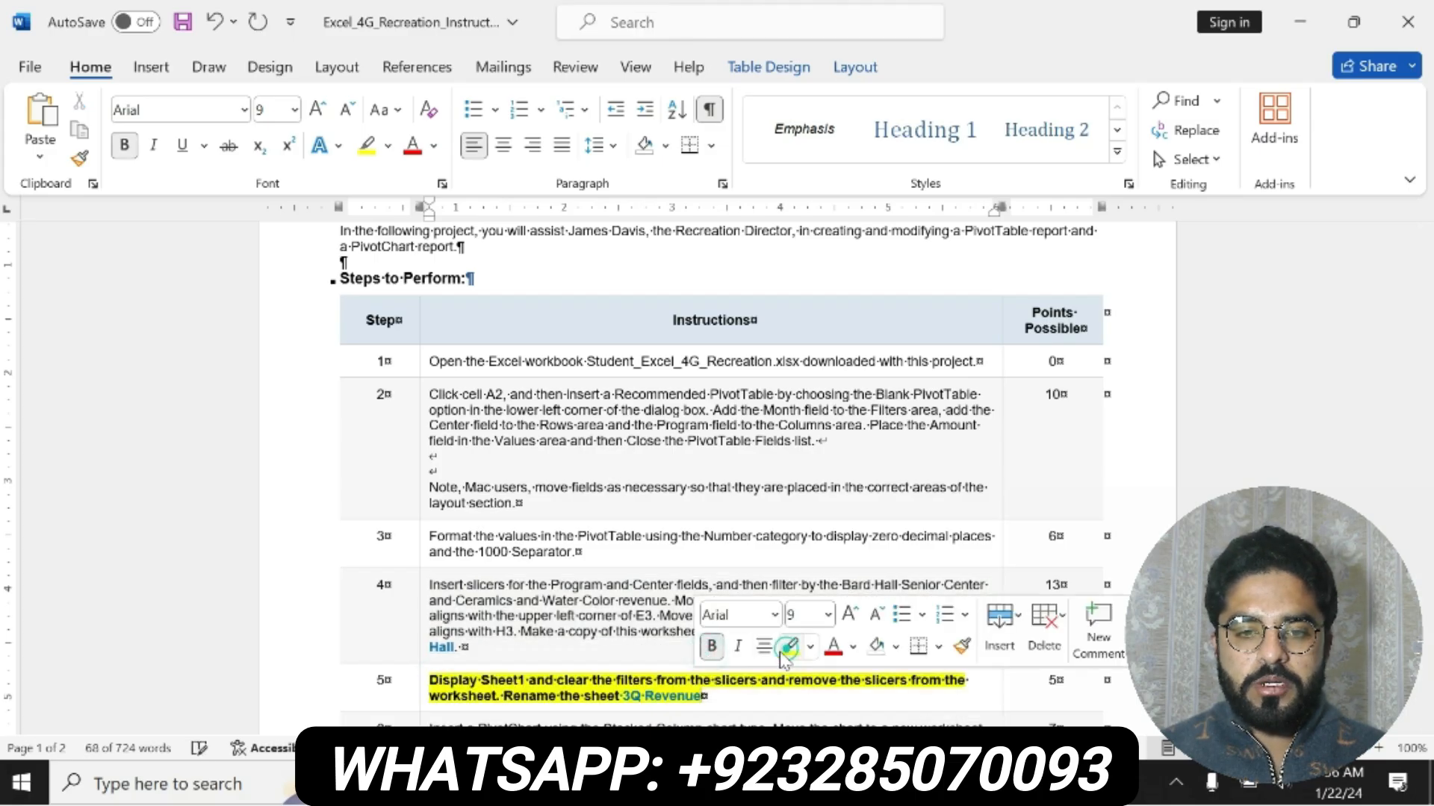
drag(424, 680, 702, 696)
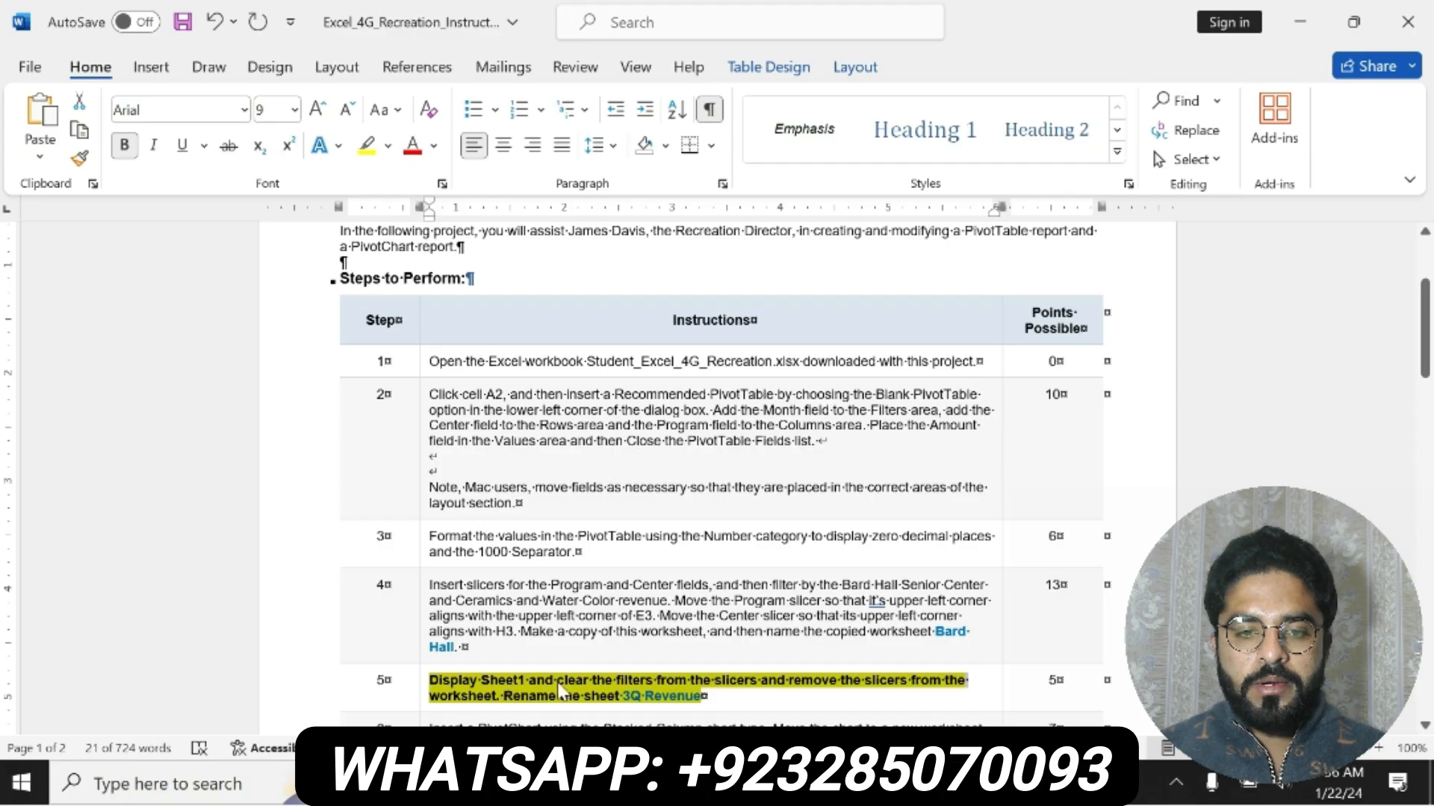
Switch to Excel, display Sheet1, and recheck step 5 in Word before returning to the workbook
key(alt+Tab)
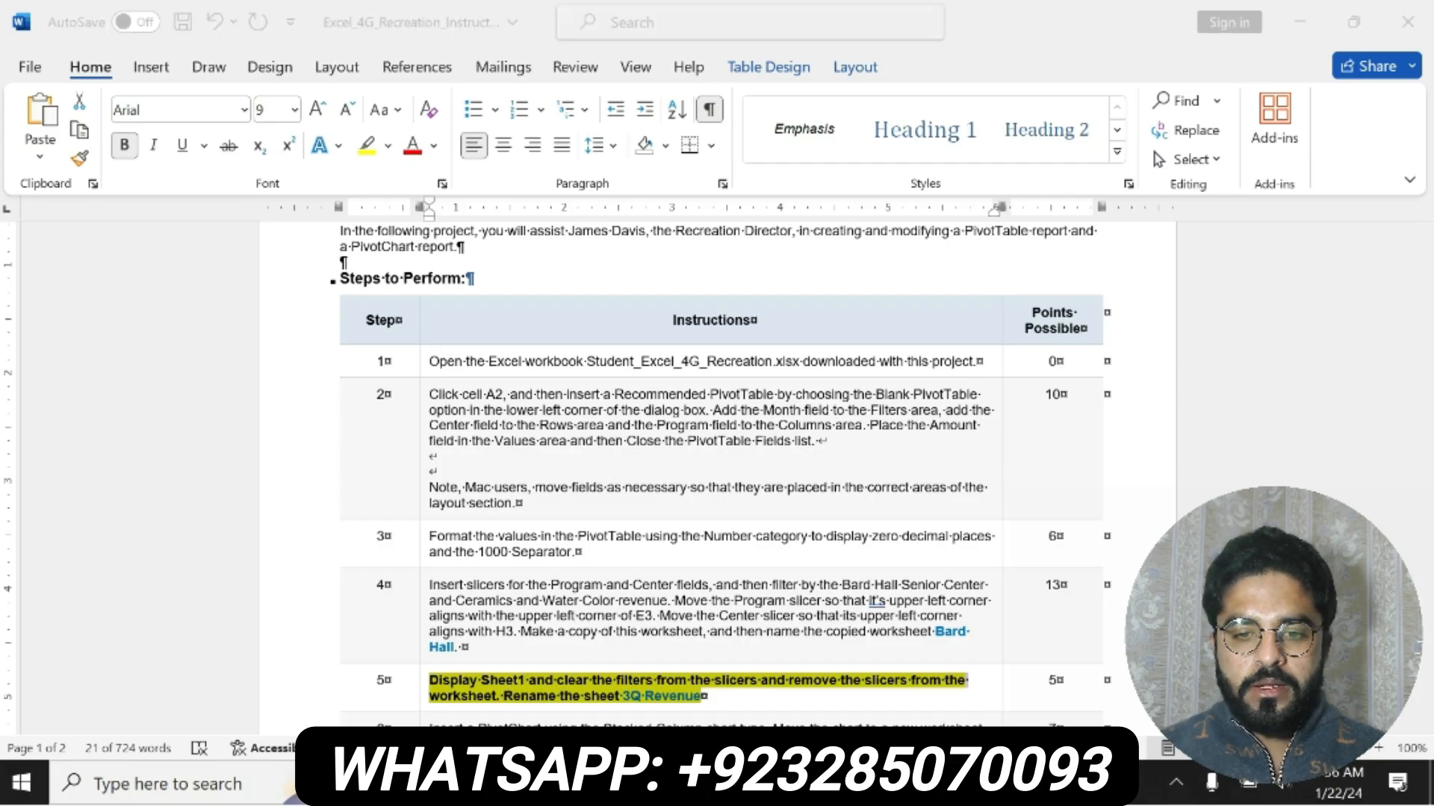
click(249, 719)
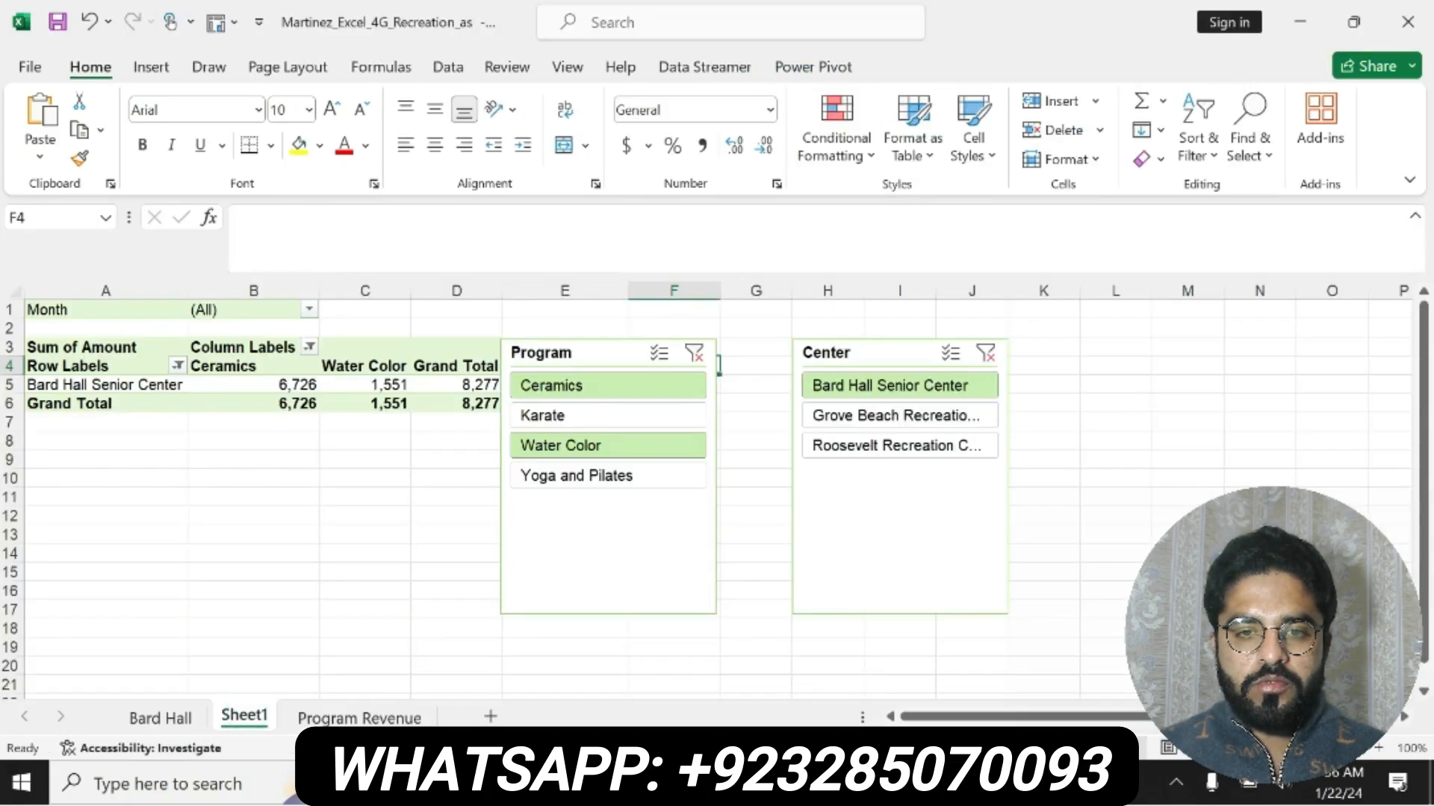
key(alt+Tab)
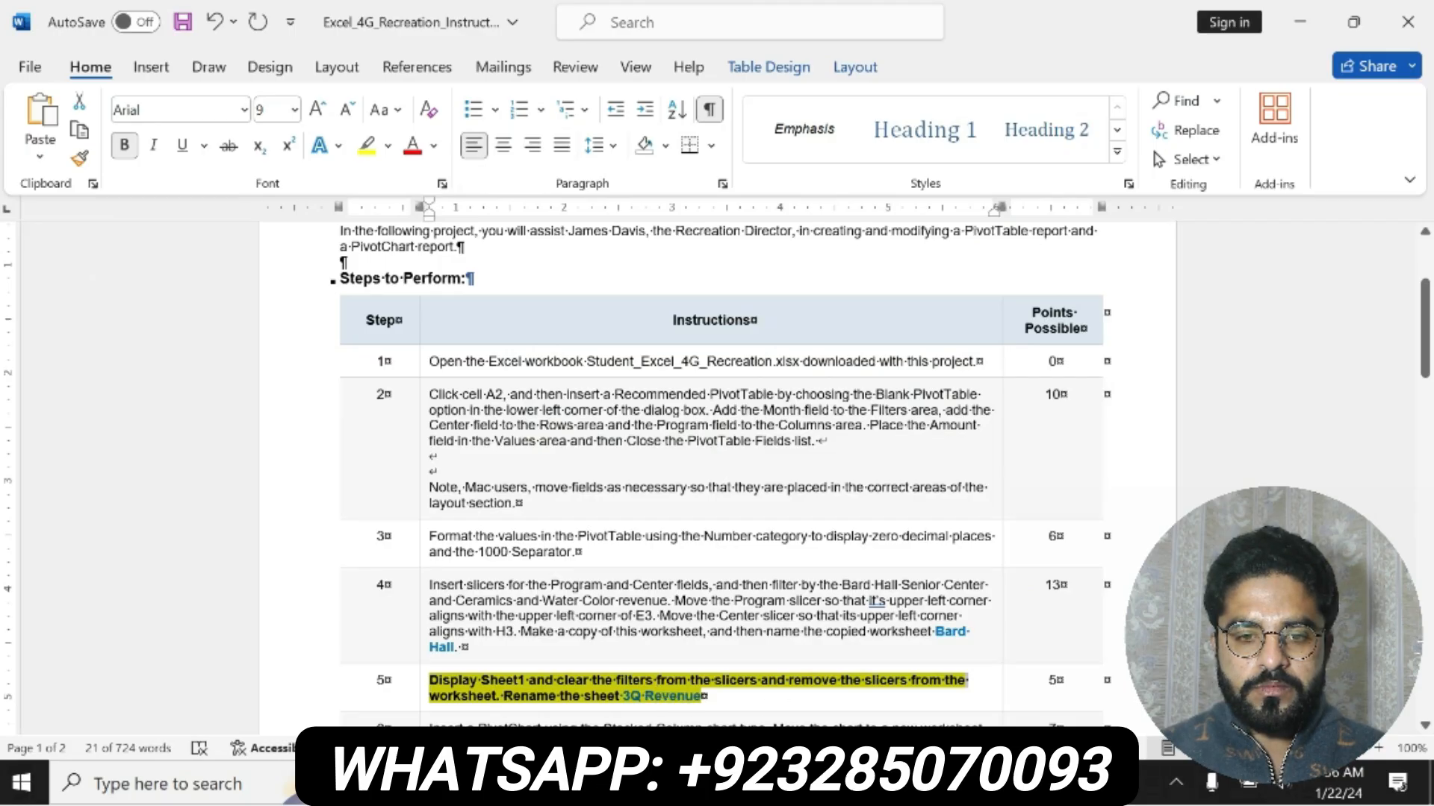
key(alt+Tab)
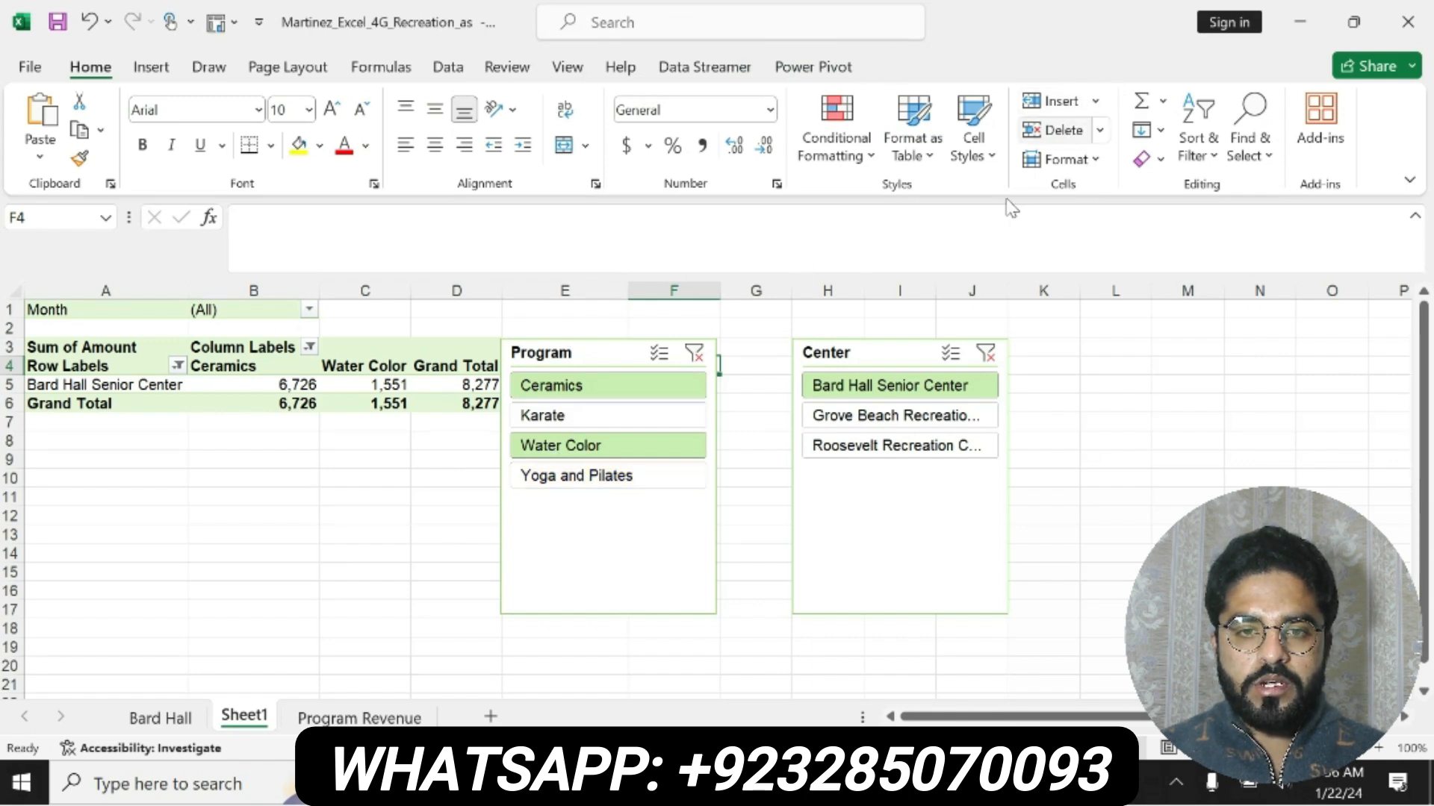
click(640, 357)
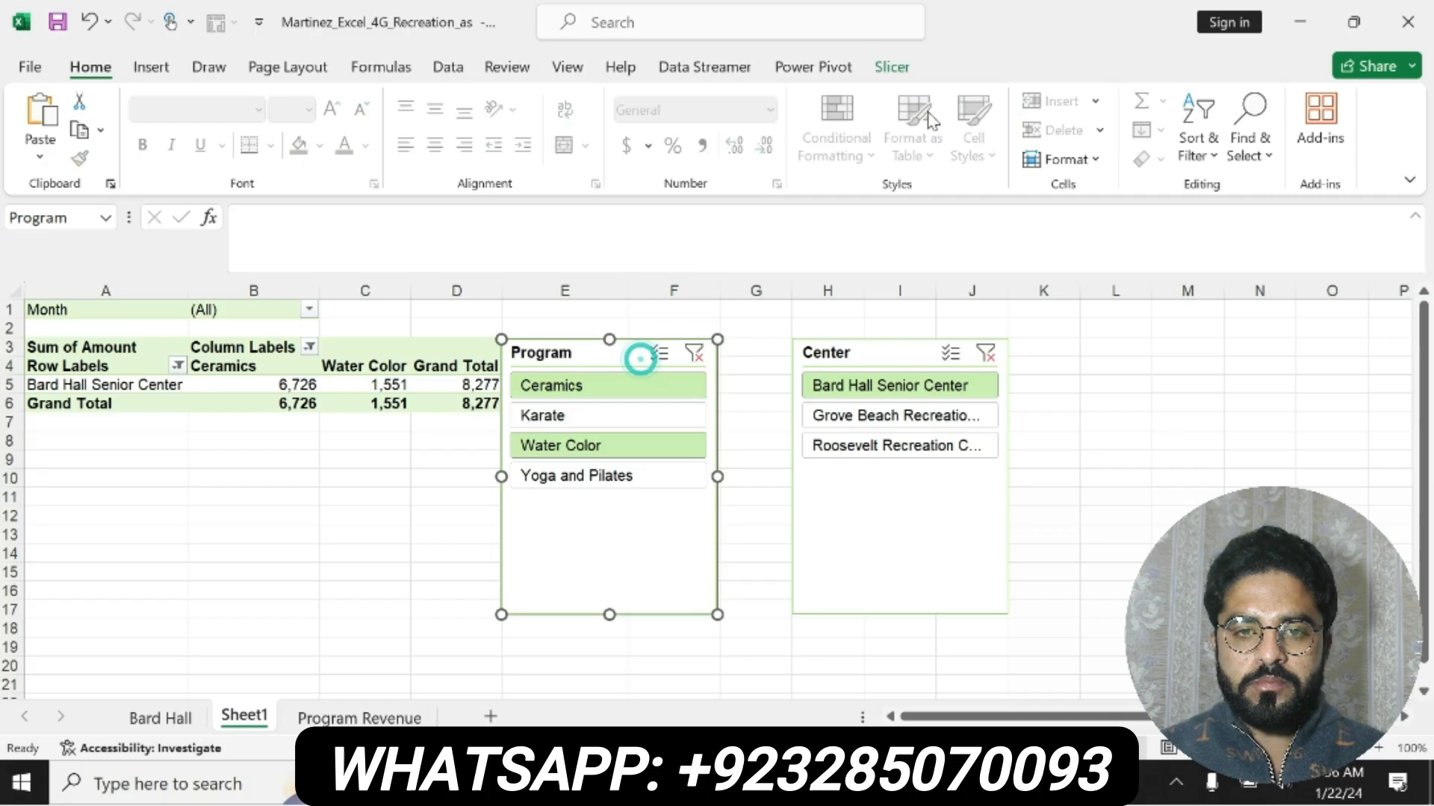
click(893, 67)
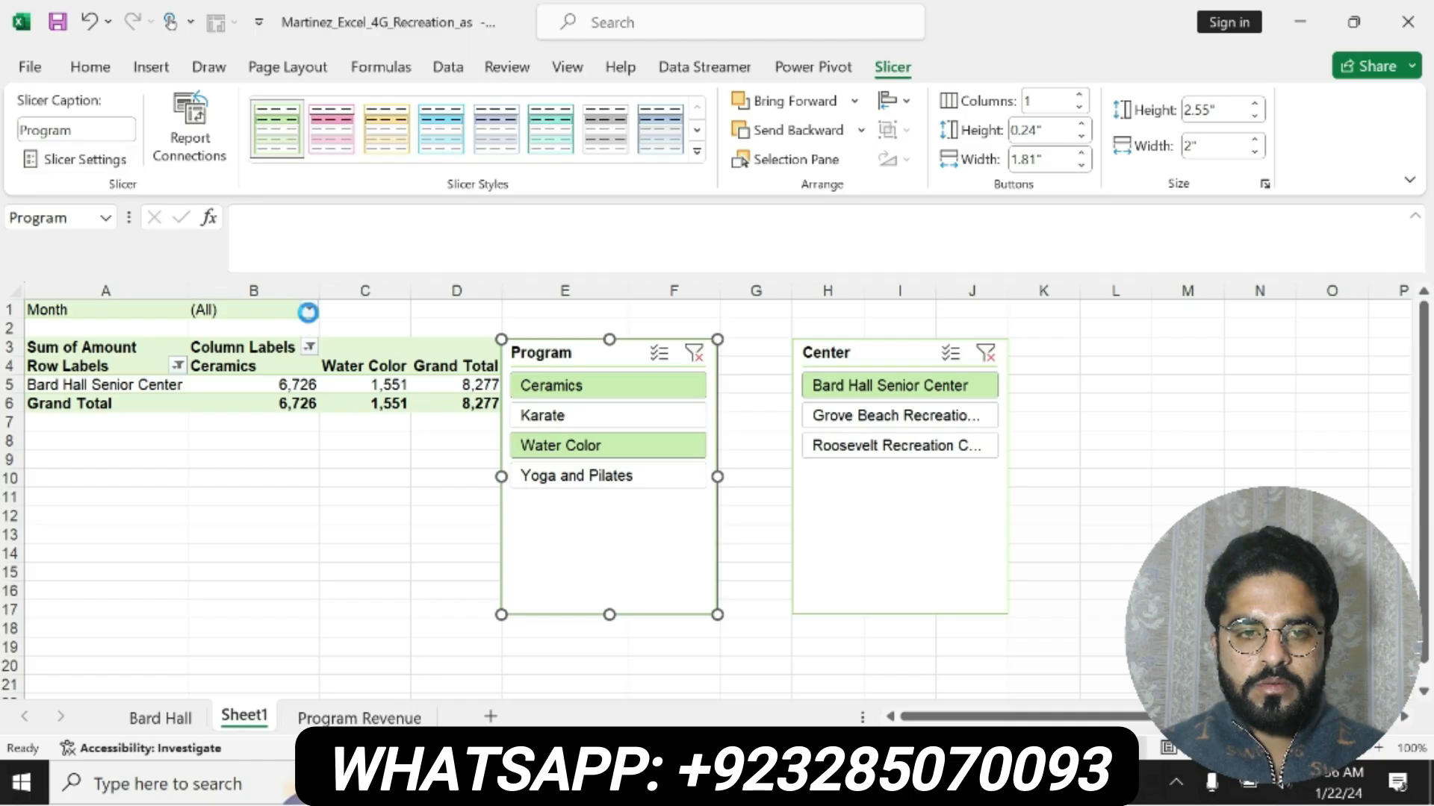
click(309, 310)
click(309, 314)
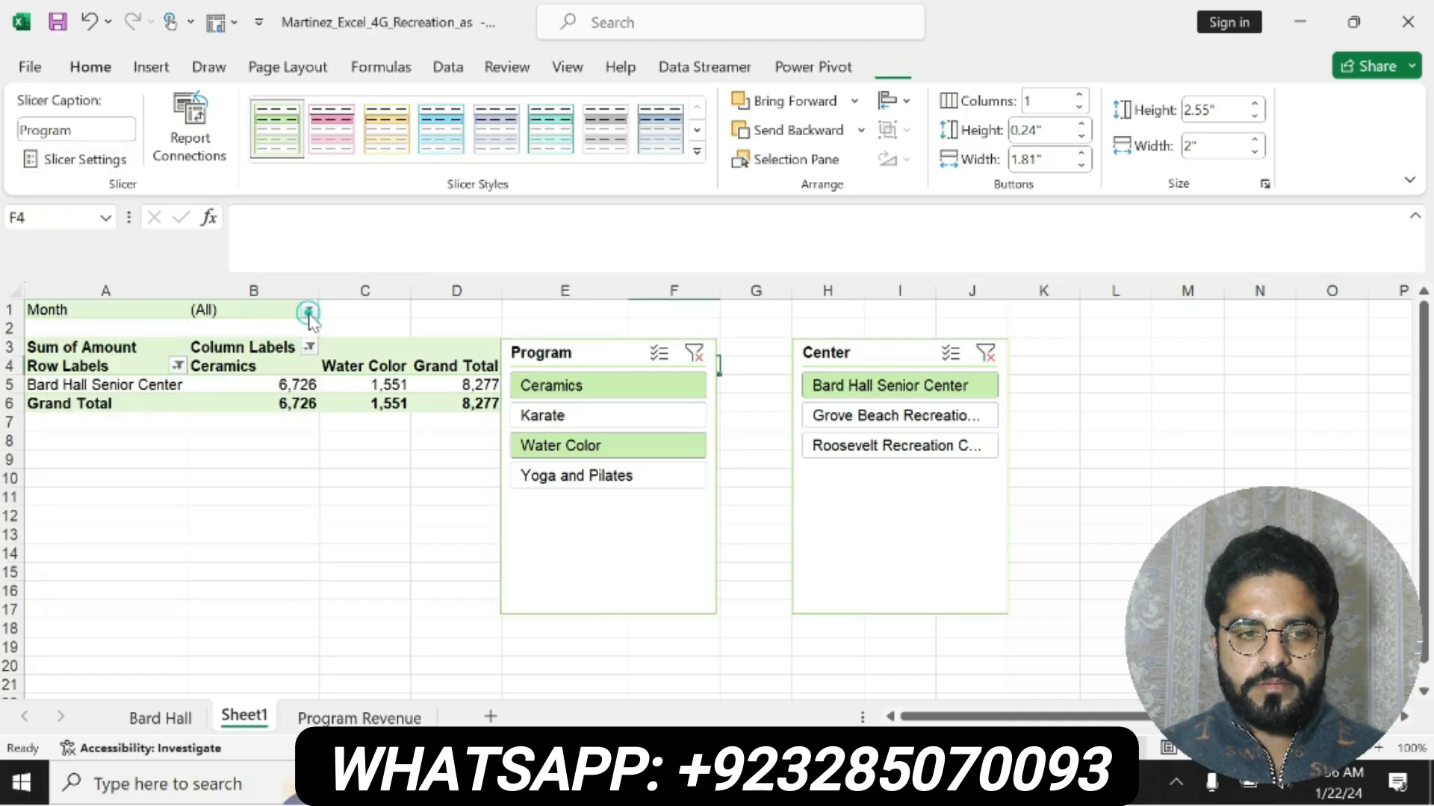
click(179, 368)
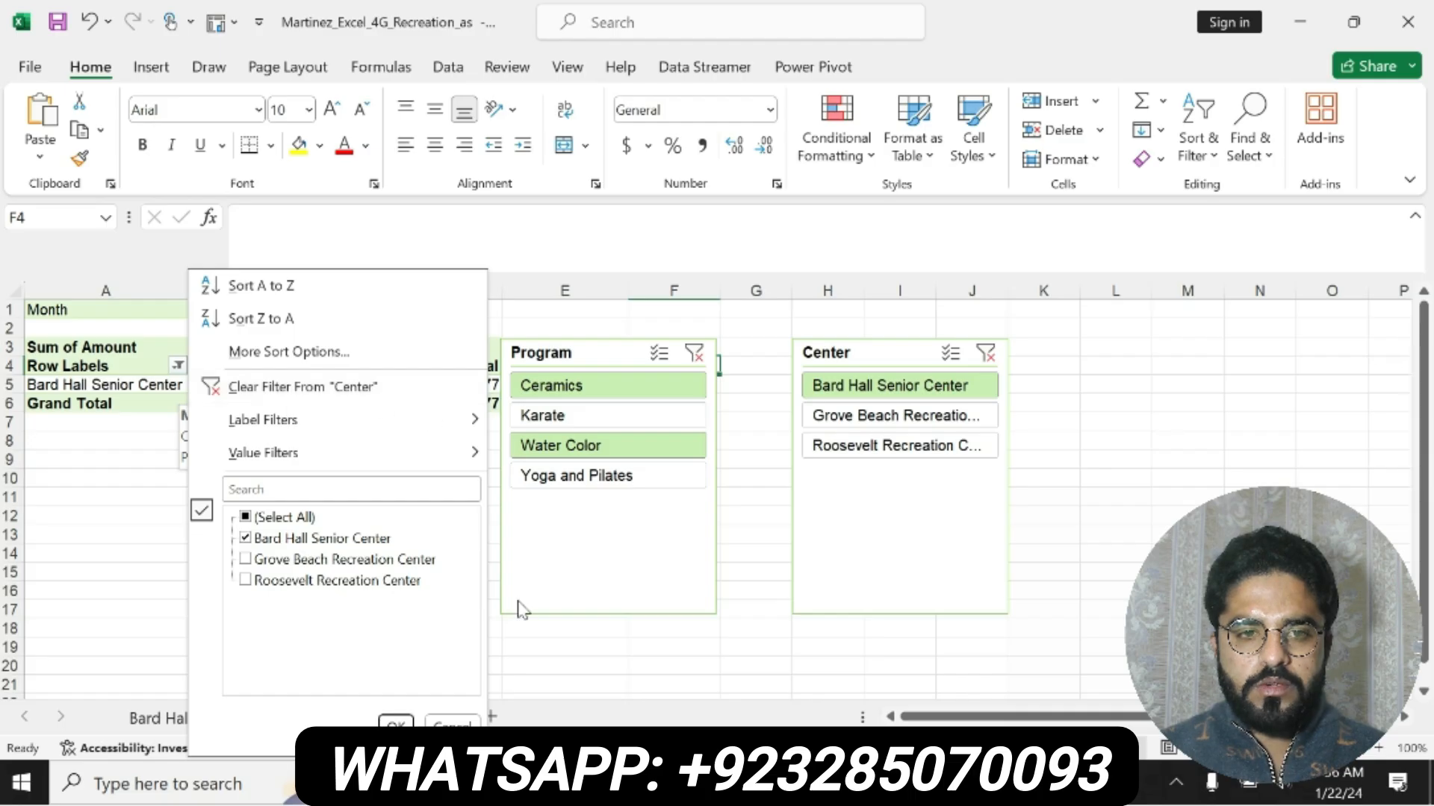
key(Escape)
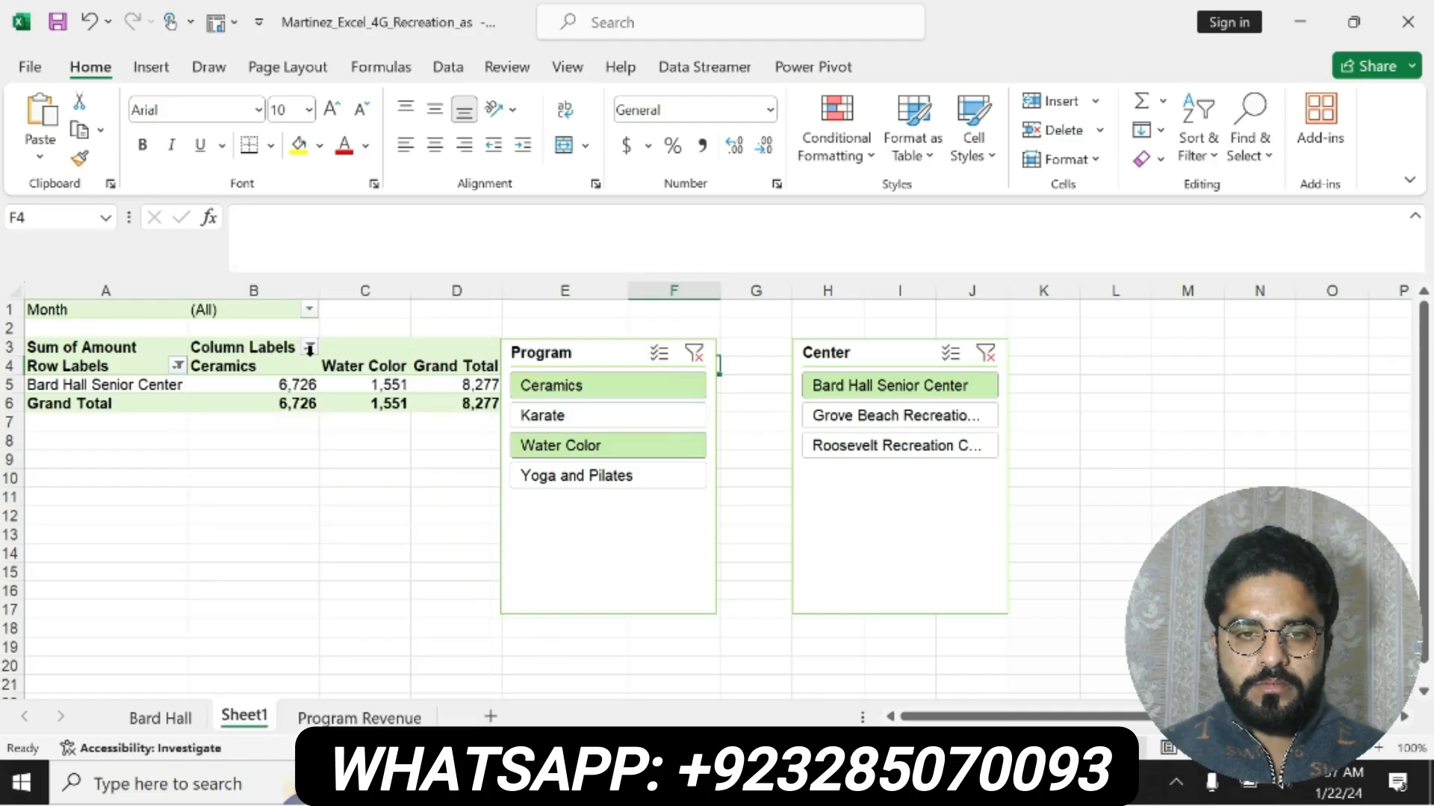
Clear the Program filter from the PivotTable's column labels and the Center filter from its row labels
click(309, 347)
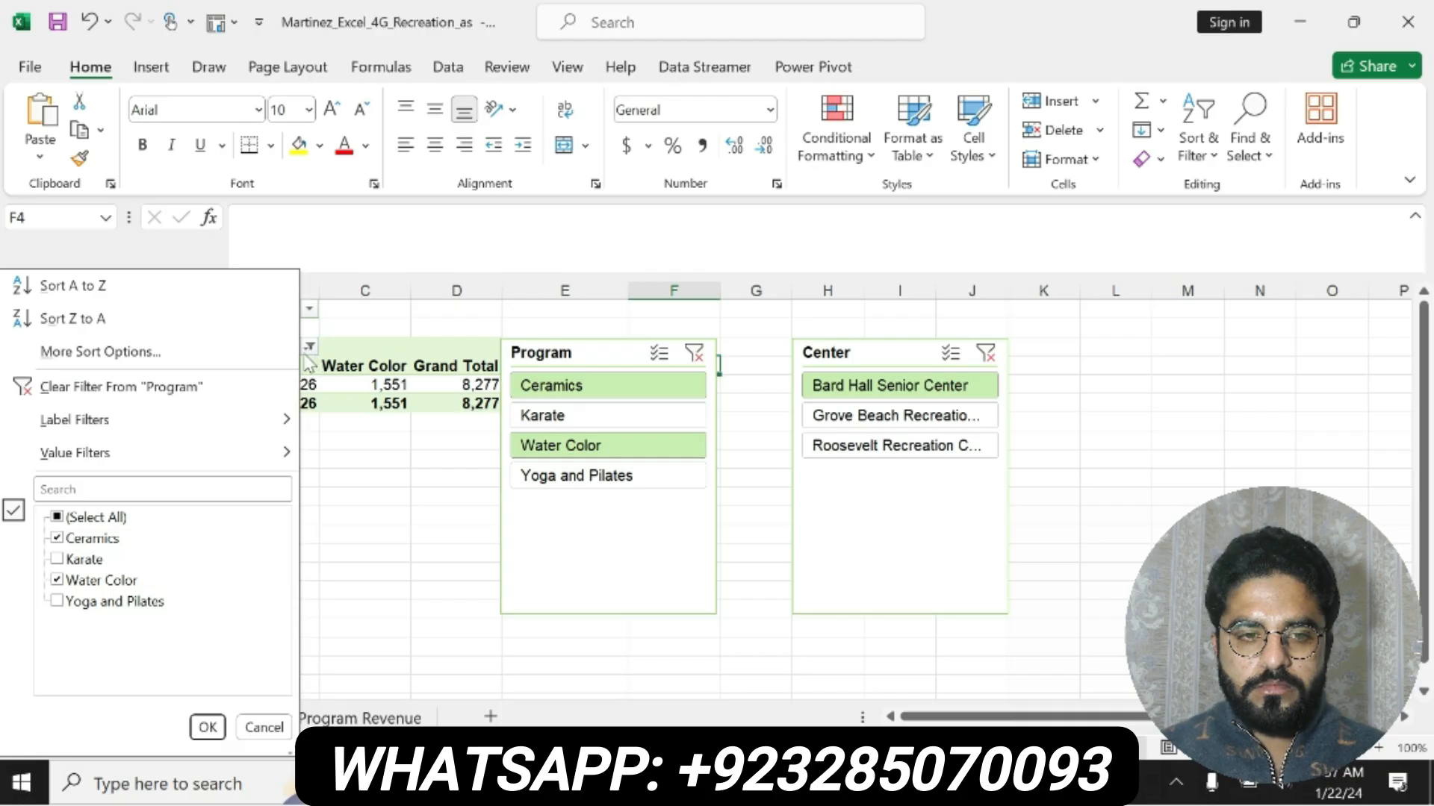
click(198, 387)
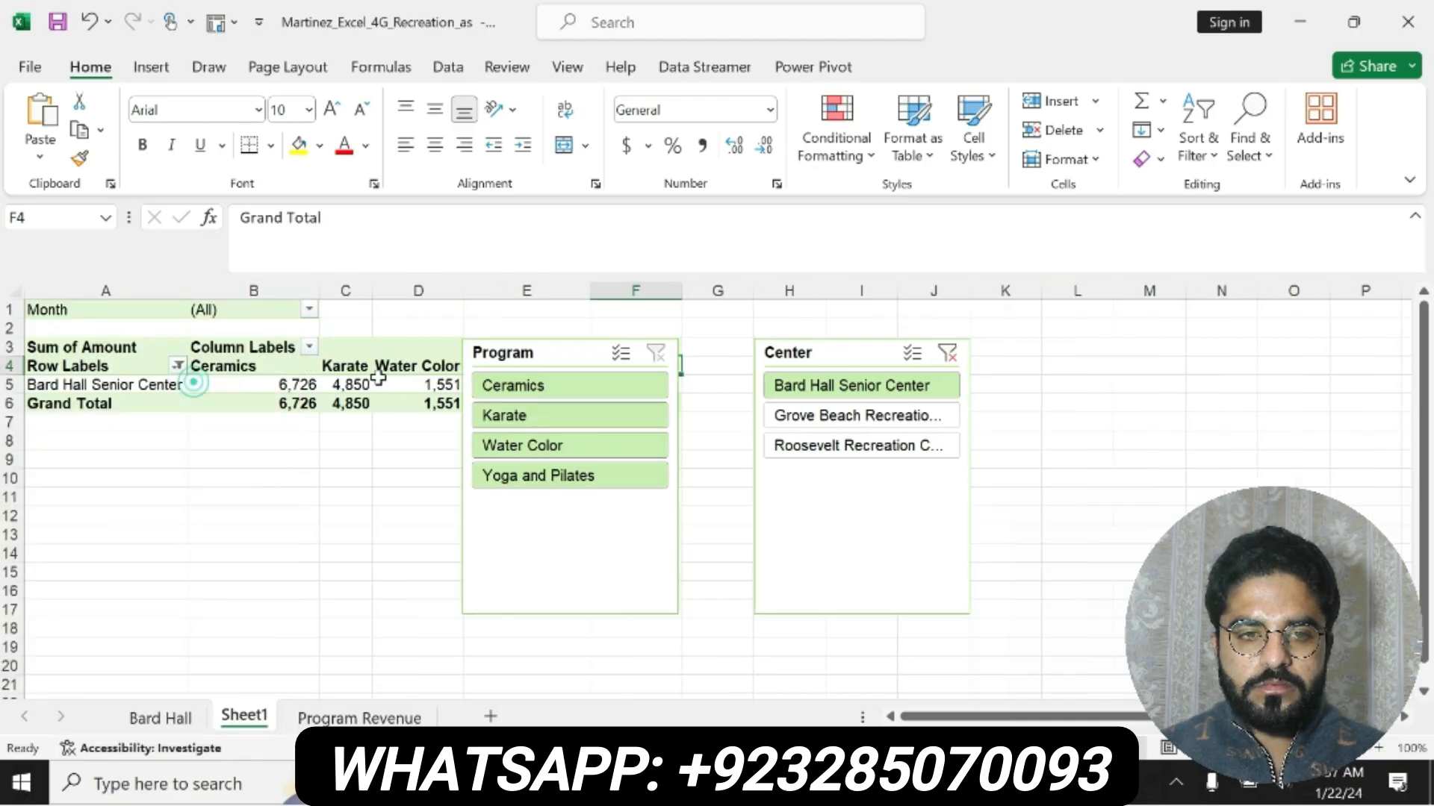
click(178, 365)
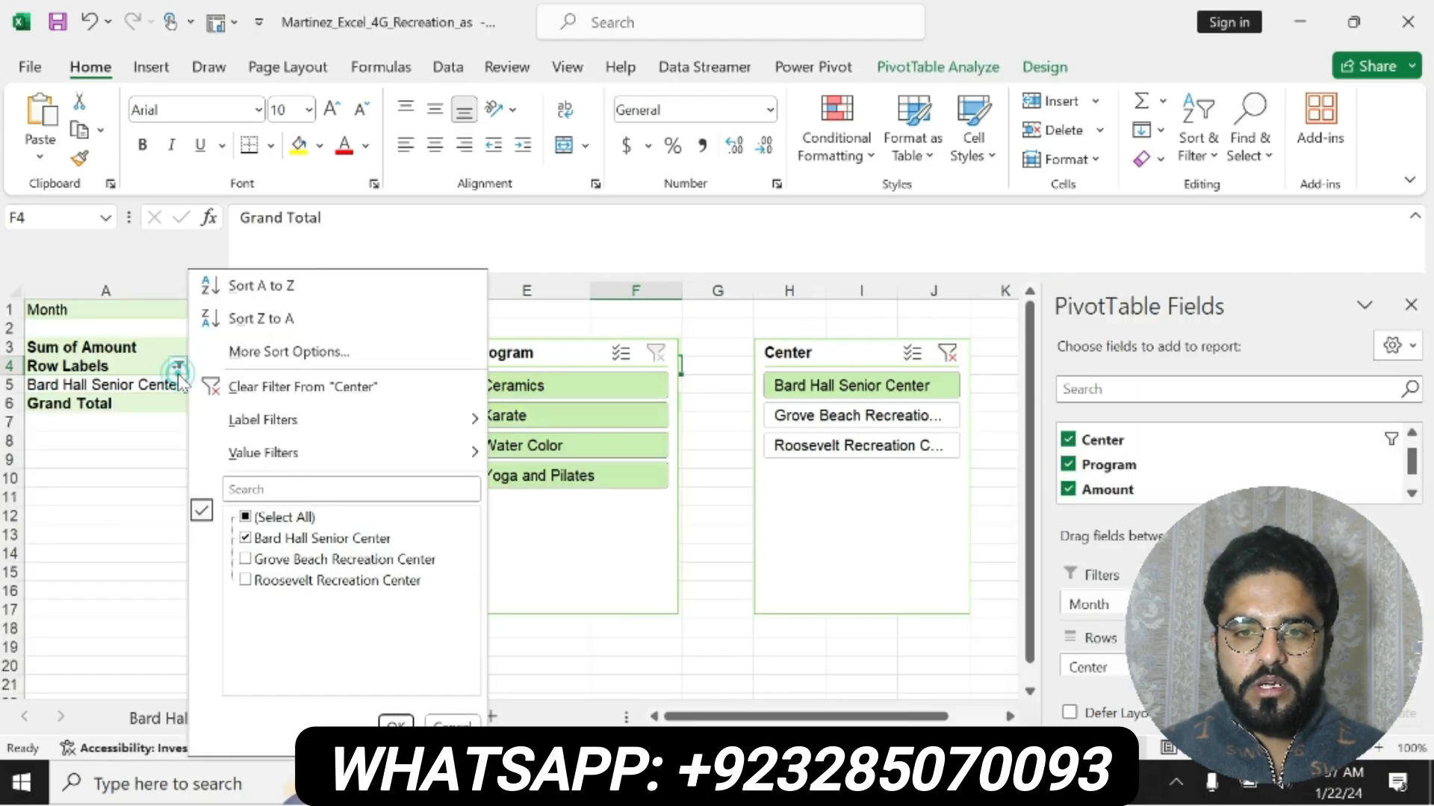
click(257, 386)
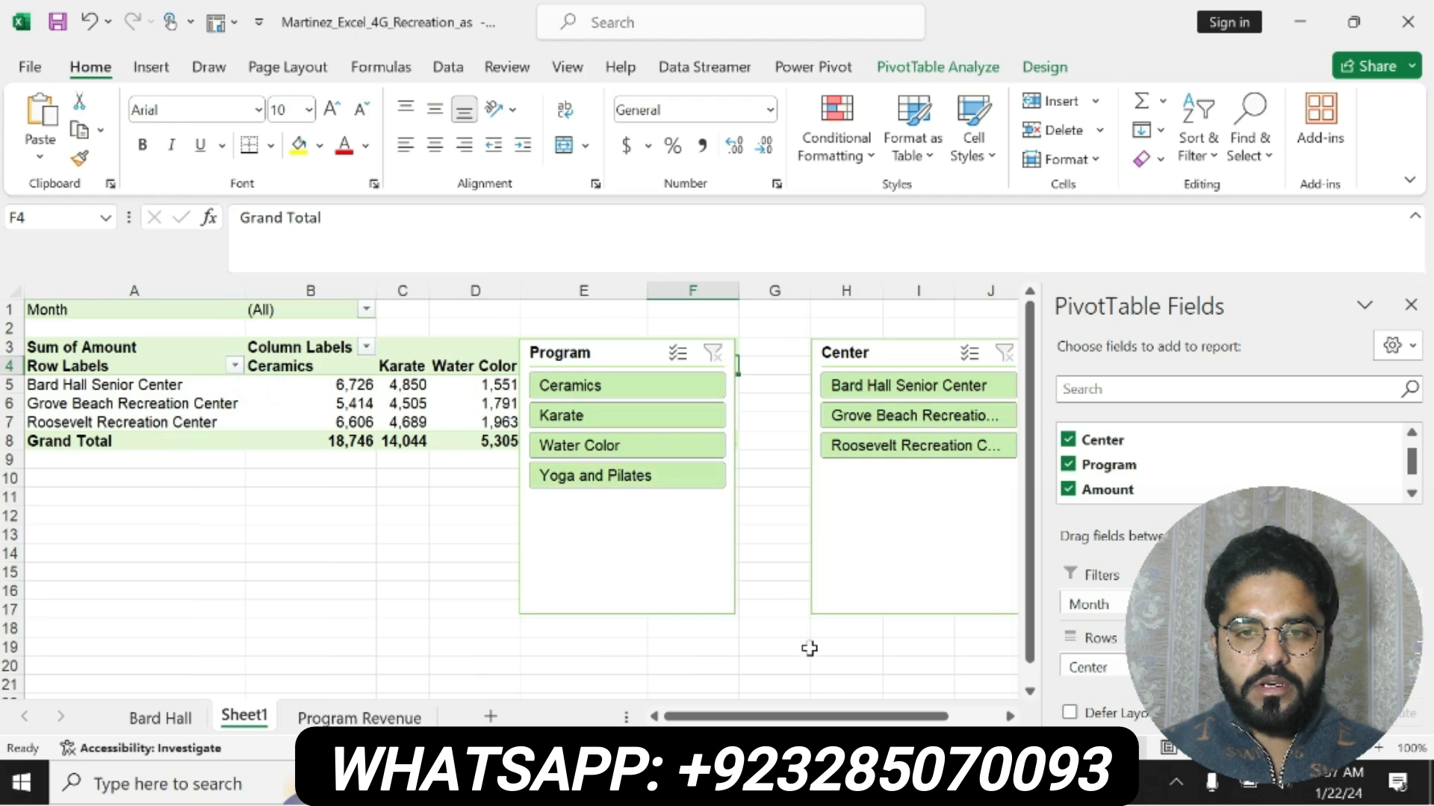
Switch to Word and examine step 5's requirement to rename the sheet, selecting the name 3Q Revenue and glancing back at Excel
key(alt+Tab)
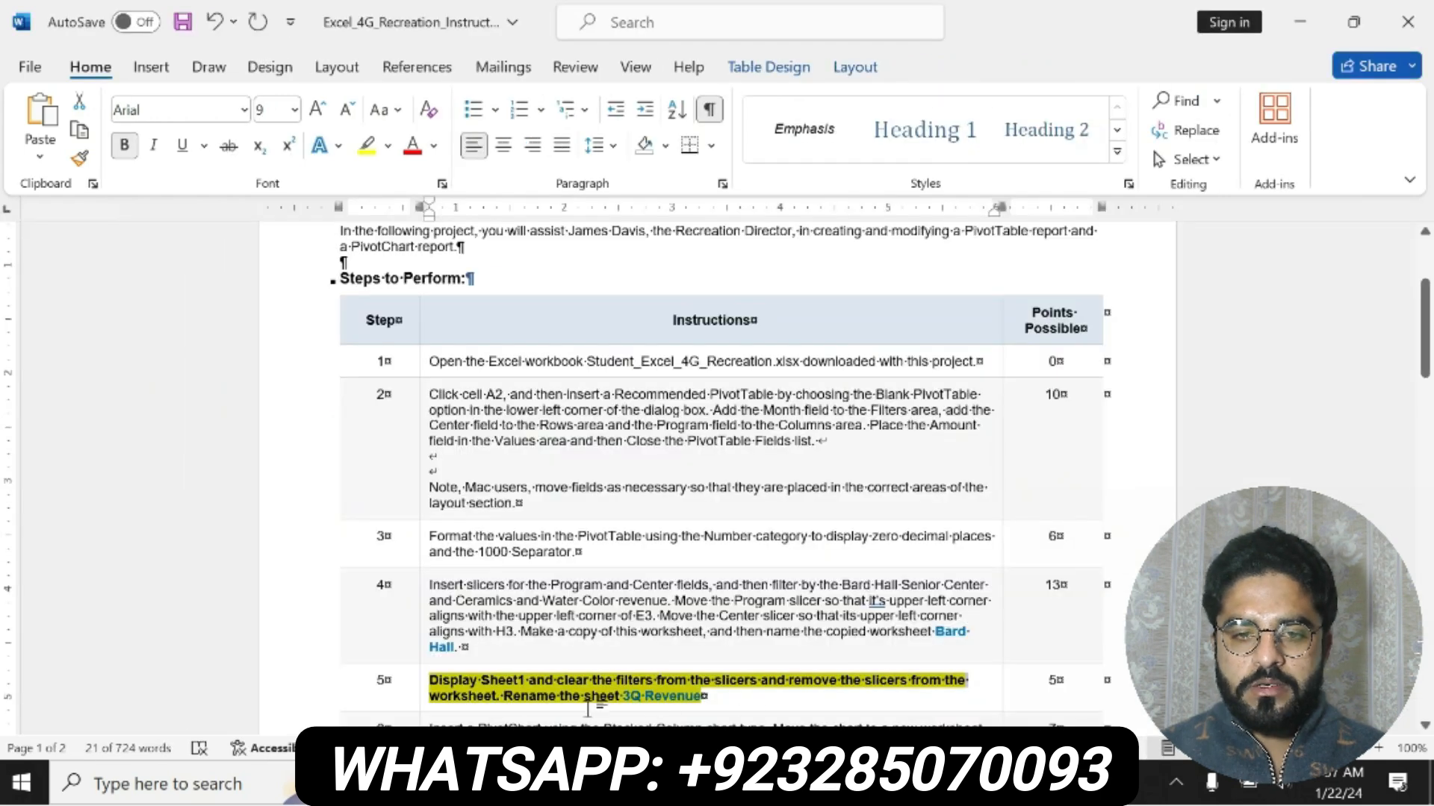
click(580, 699)
drag(580, 699, 700, 698)
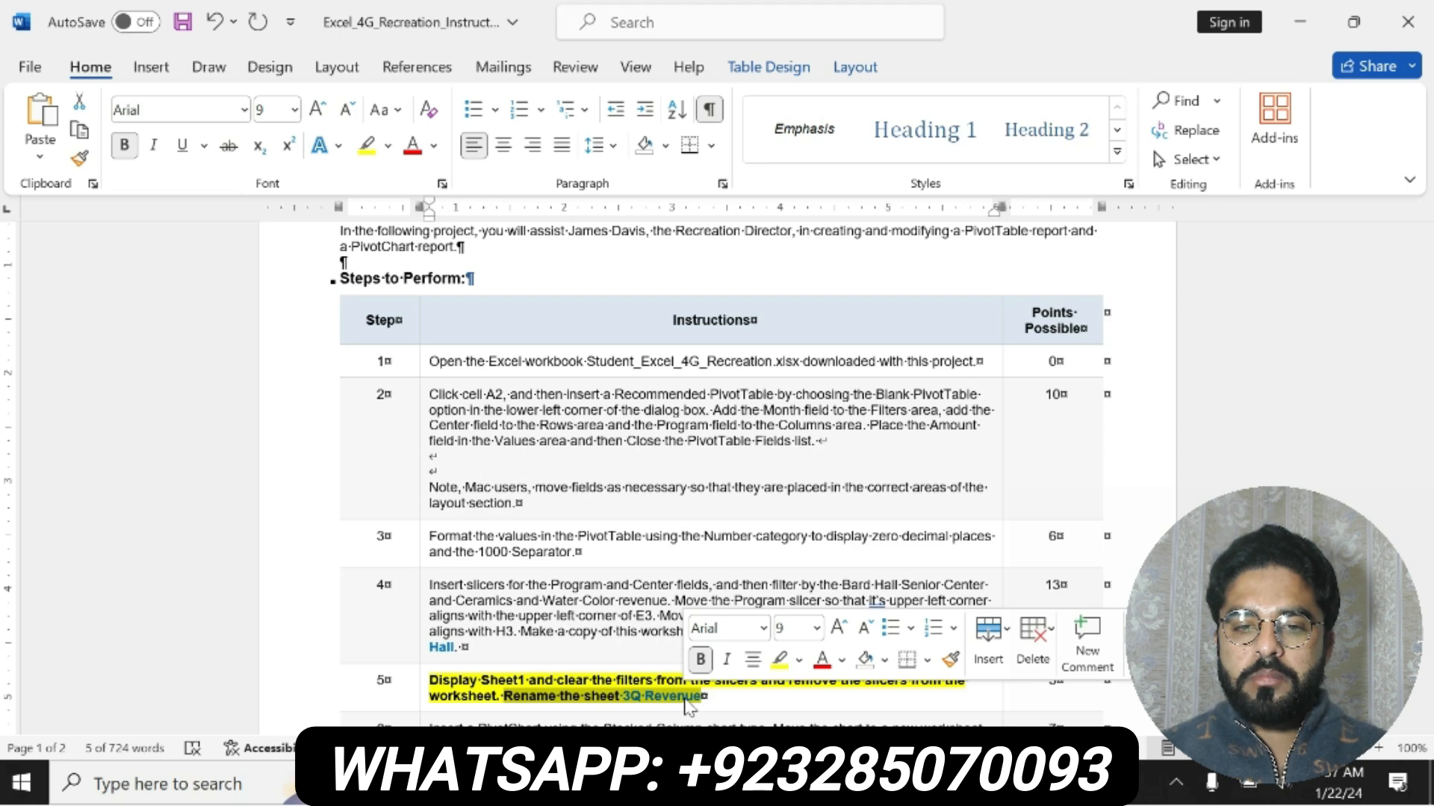
click(621, 702)
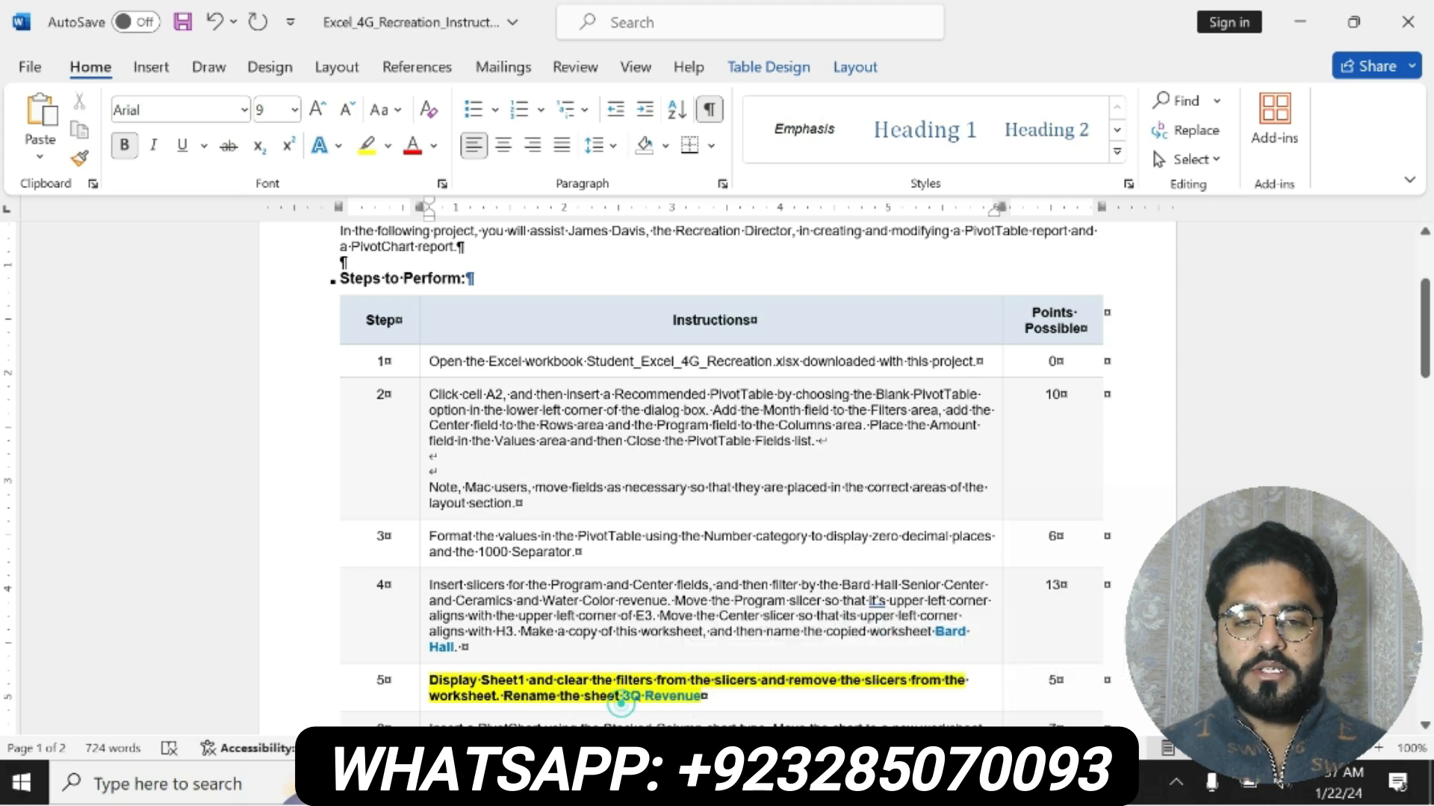
drag(622, 698, 702, 699)
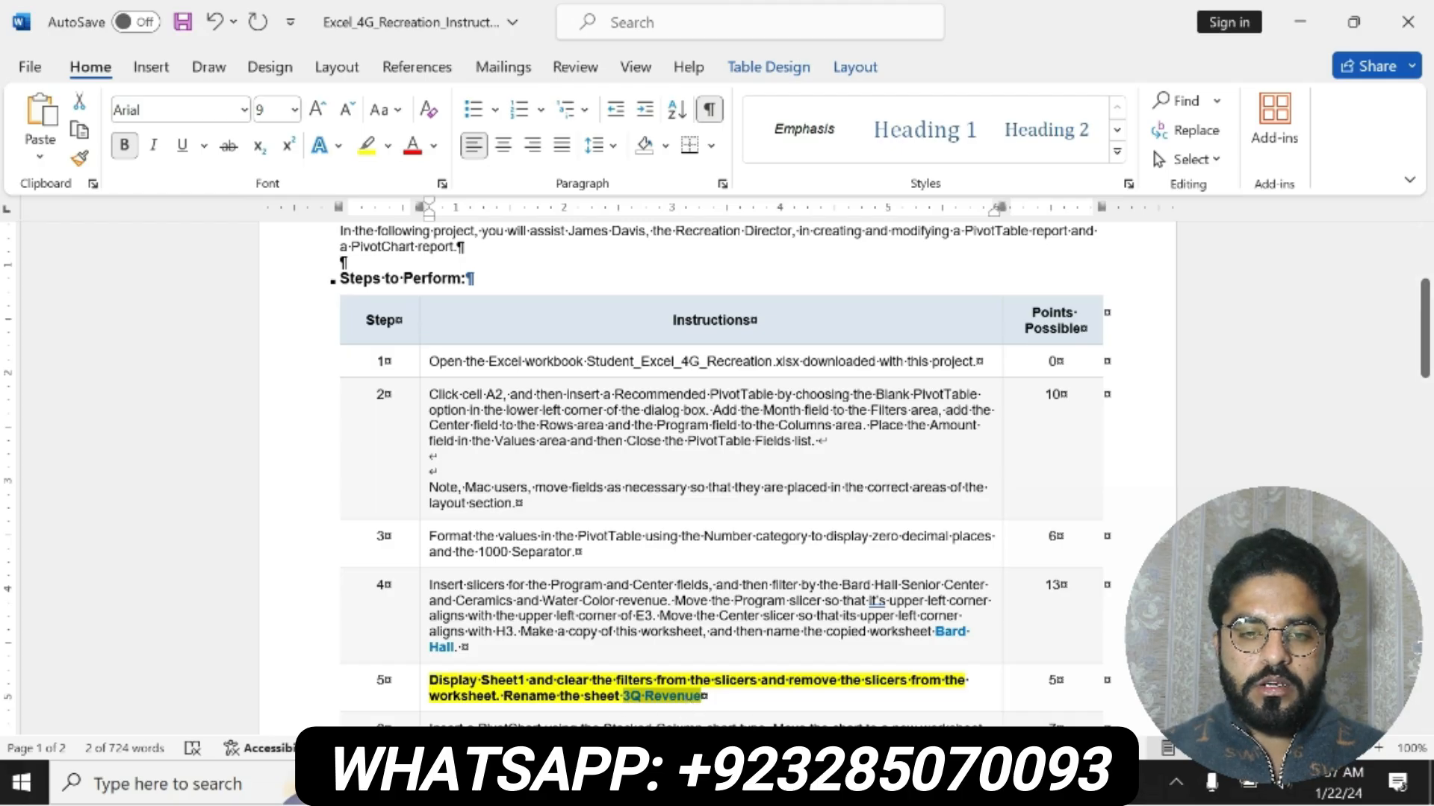
key(alt+Tab)
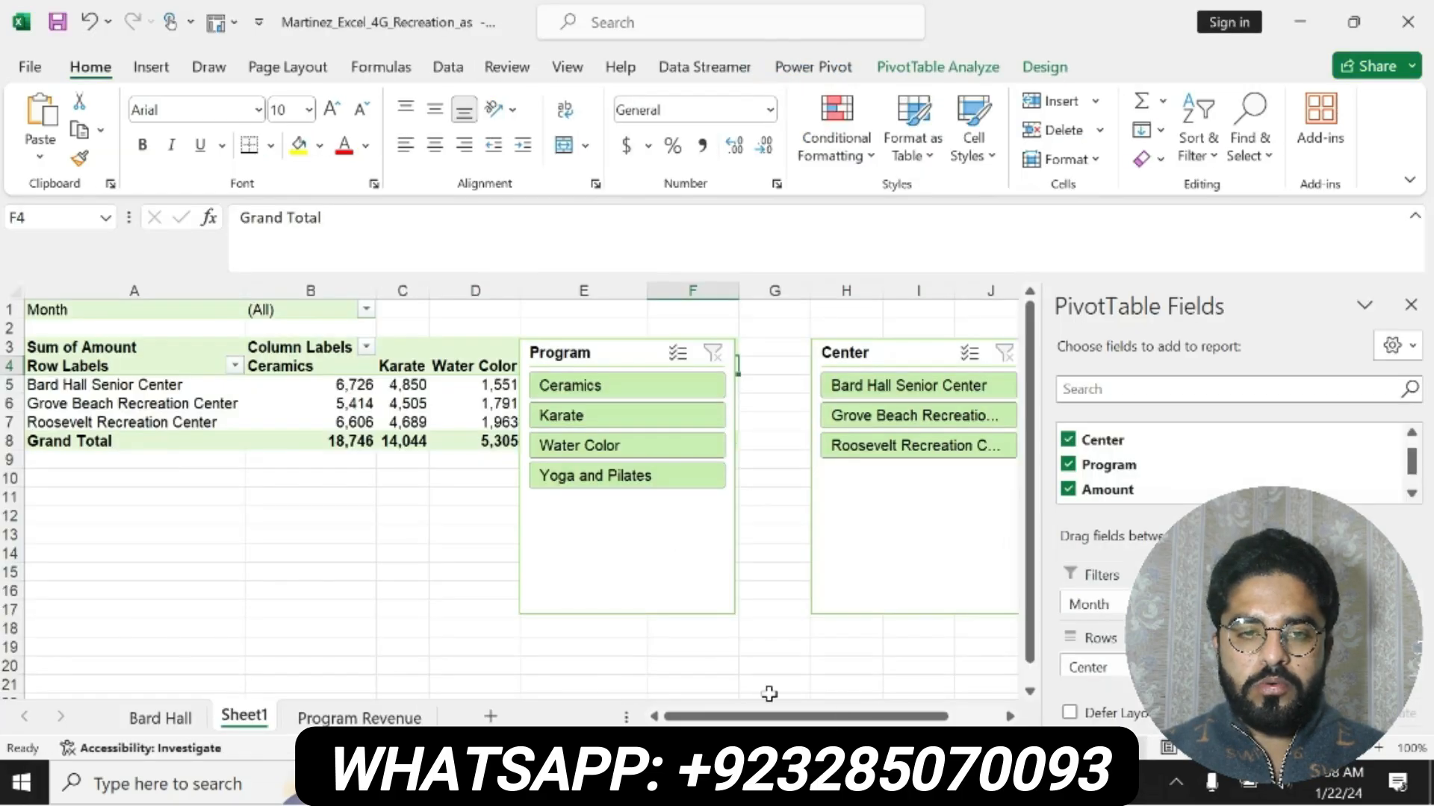
key(alt+Tab)
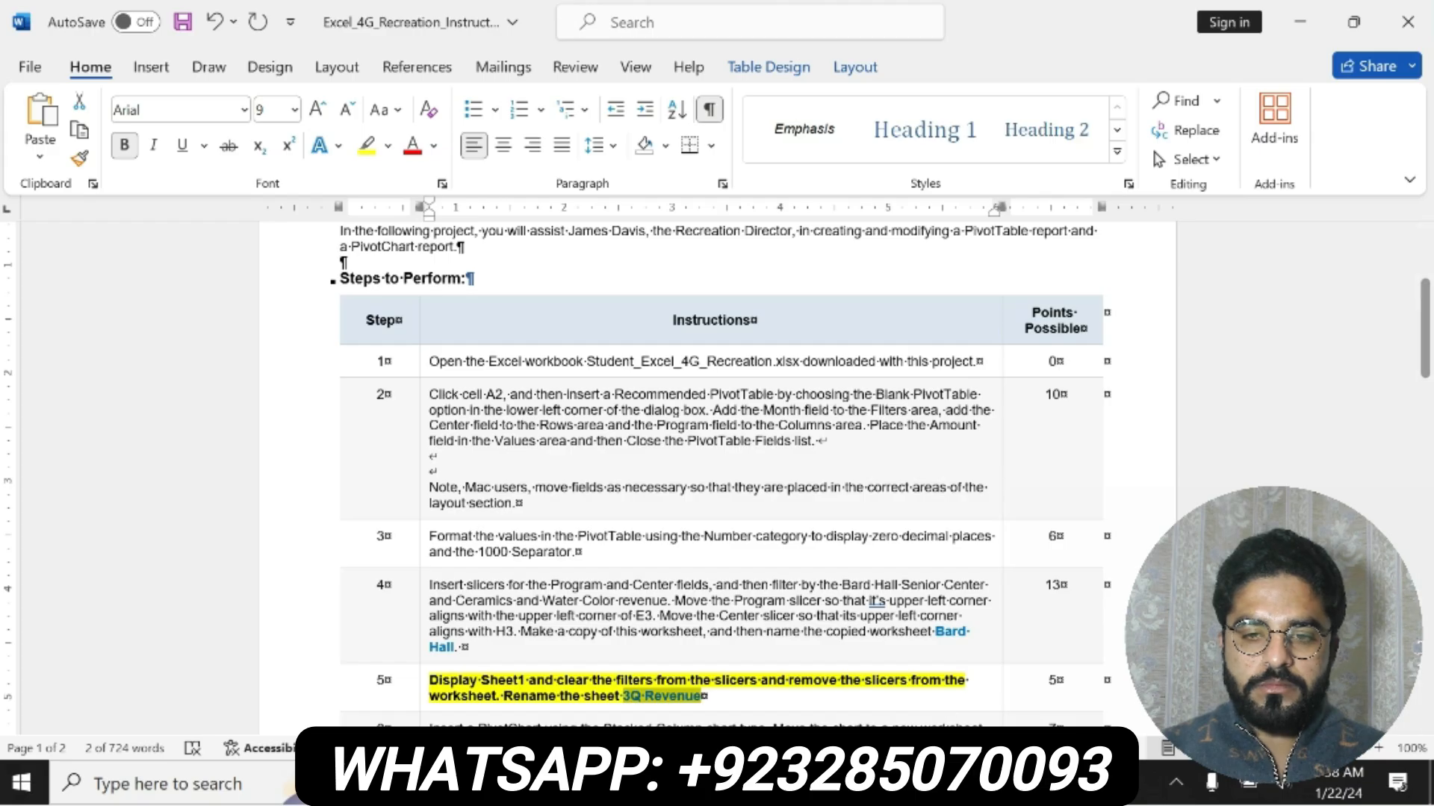
Switch to Excel and rename the Sheet1 worksheet as 3Q Revenue
key(alt+Tab)
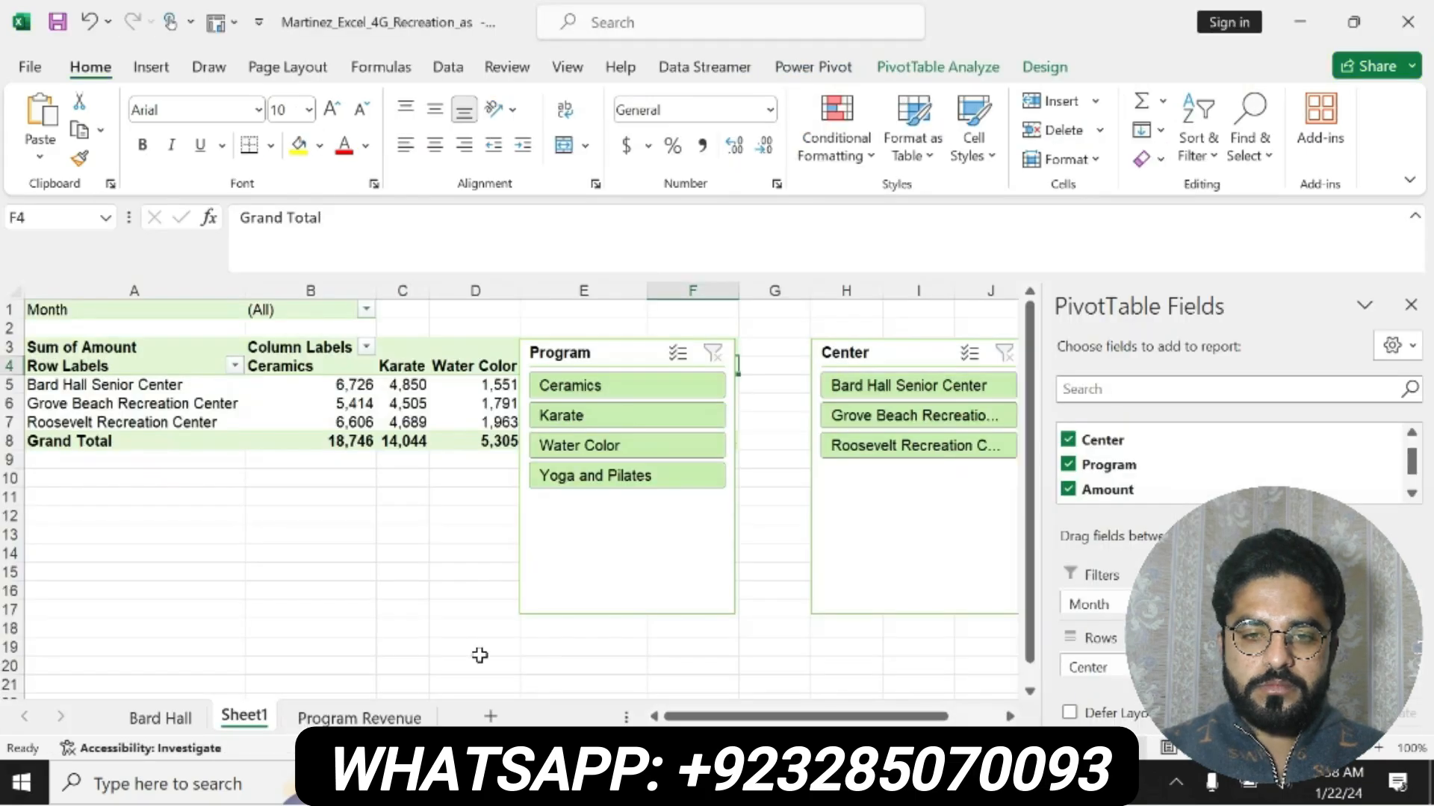
right_click(268, 717)
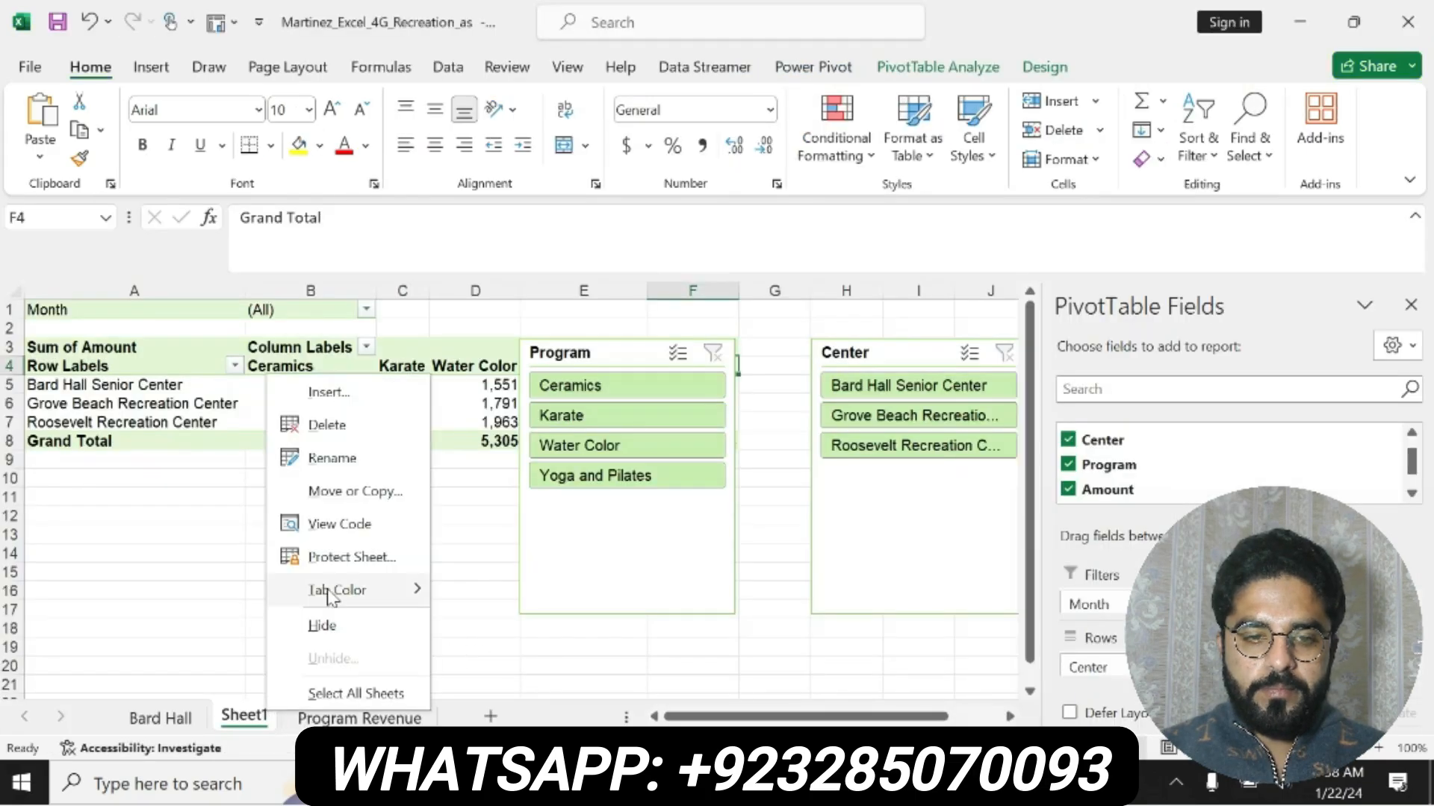
key(Escape)
click(330, 474)
key(BackSpace)
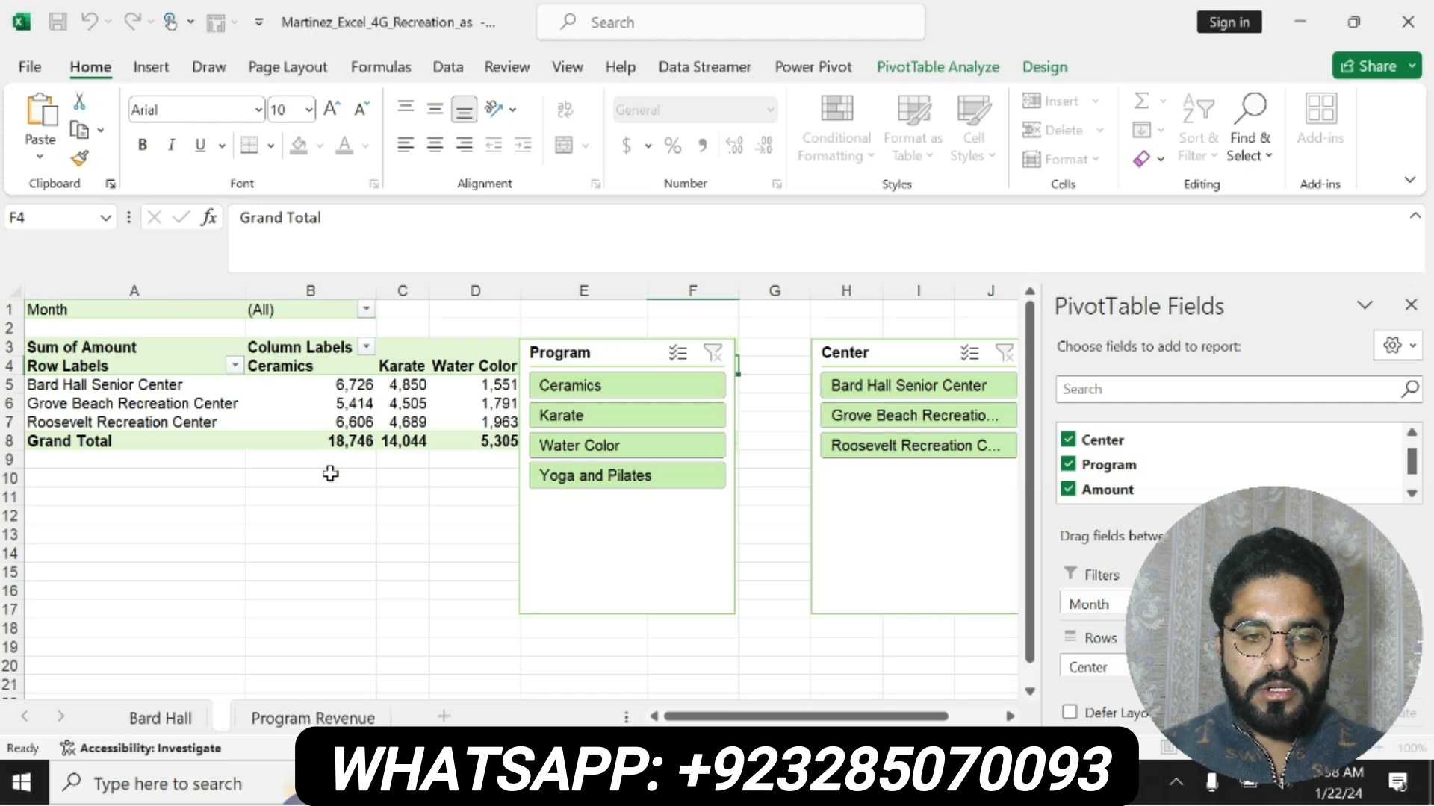
text(3Q Revenue)
key(Return)
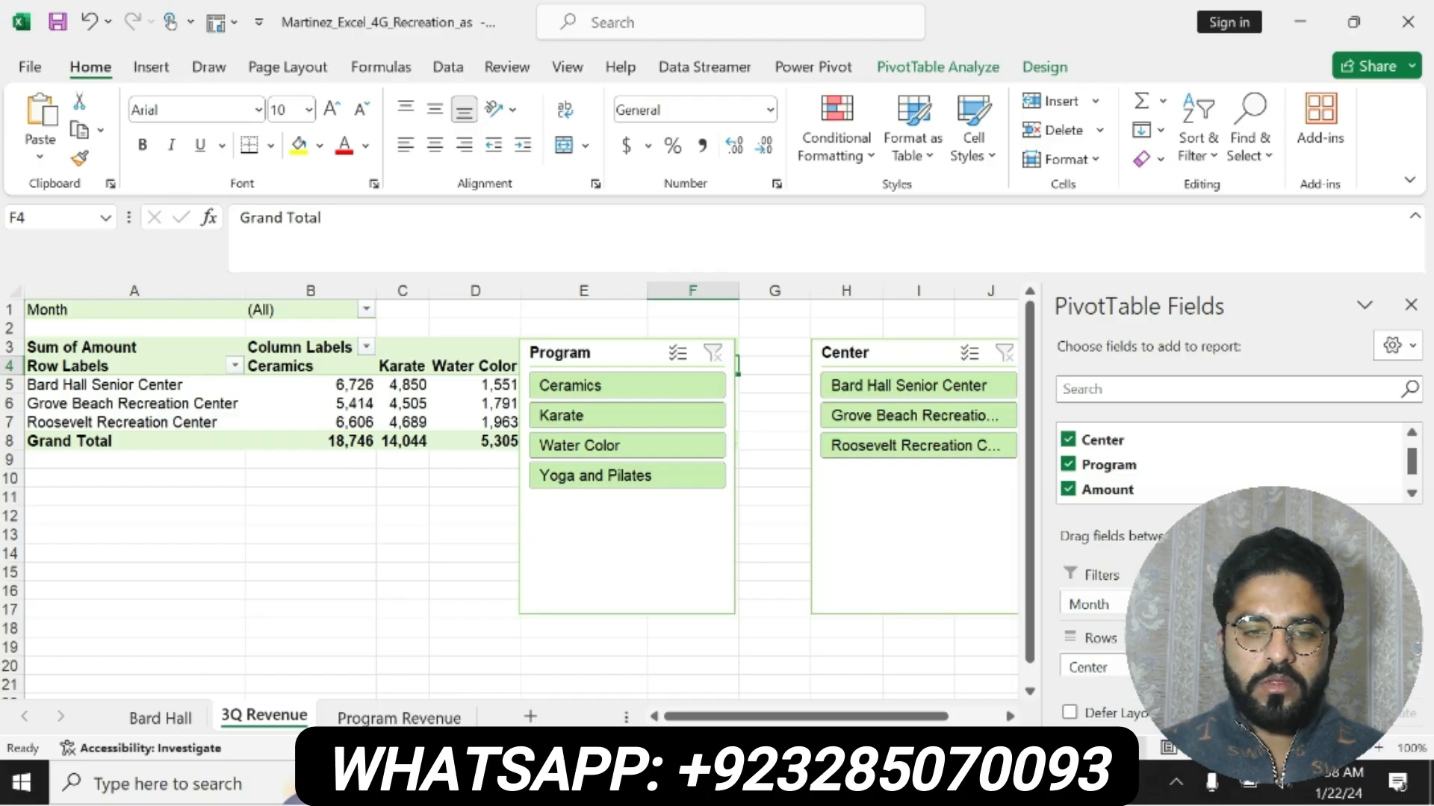
Switch to Word, undo the bold and highlight on step 5, and apply bold and yellow highlight to step 6's instructions
click(523, 784)
key(ctrl+z)
key(ctrl+z)
key(ctrl+z)
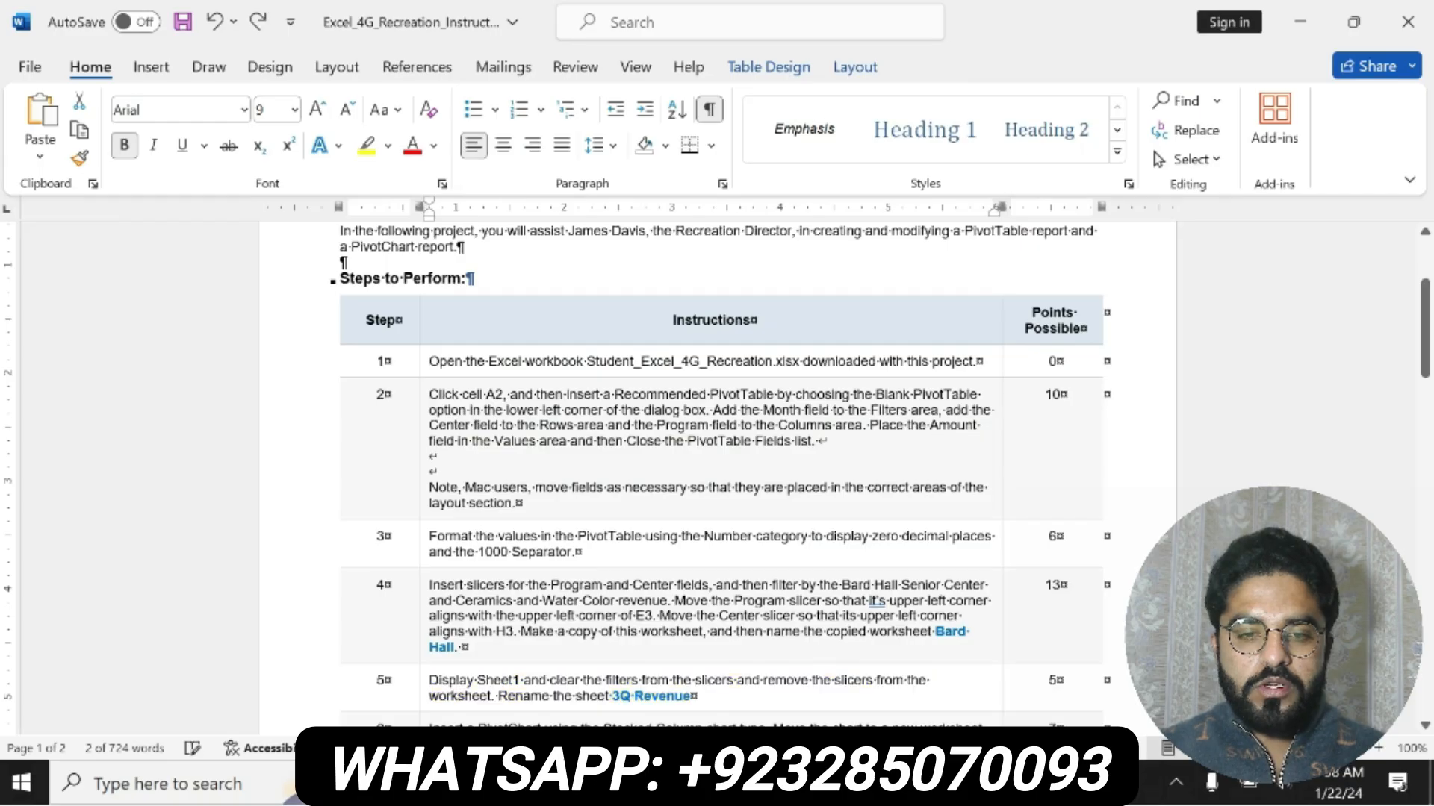
drag(1425, 322, 1424, 348)
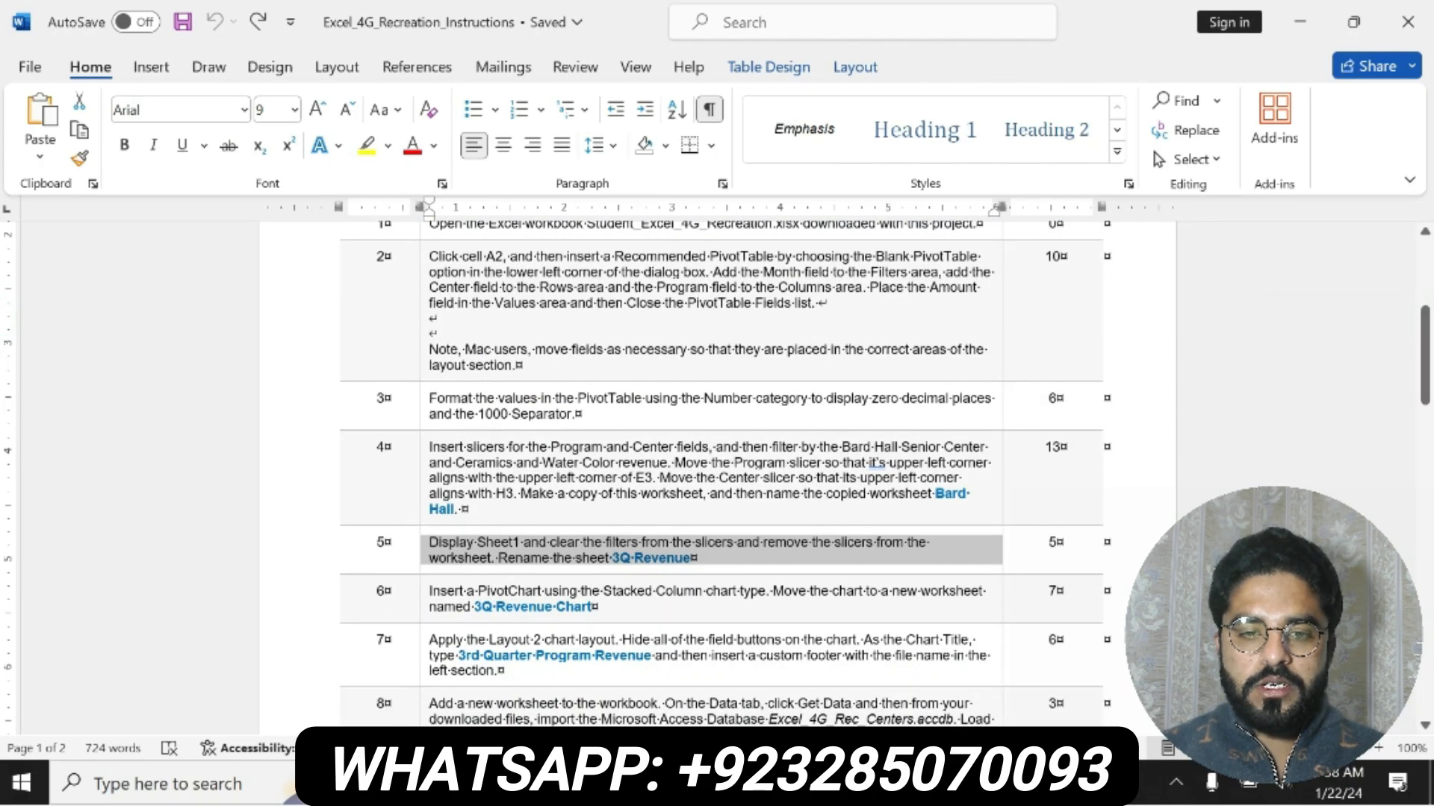
drag(430, 591, 596, 607)
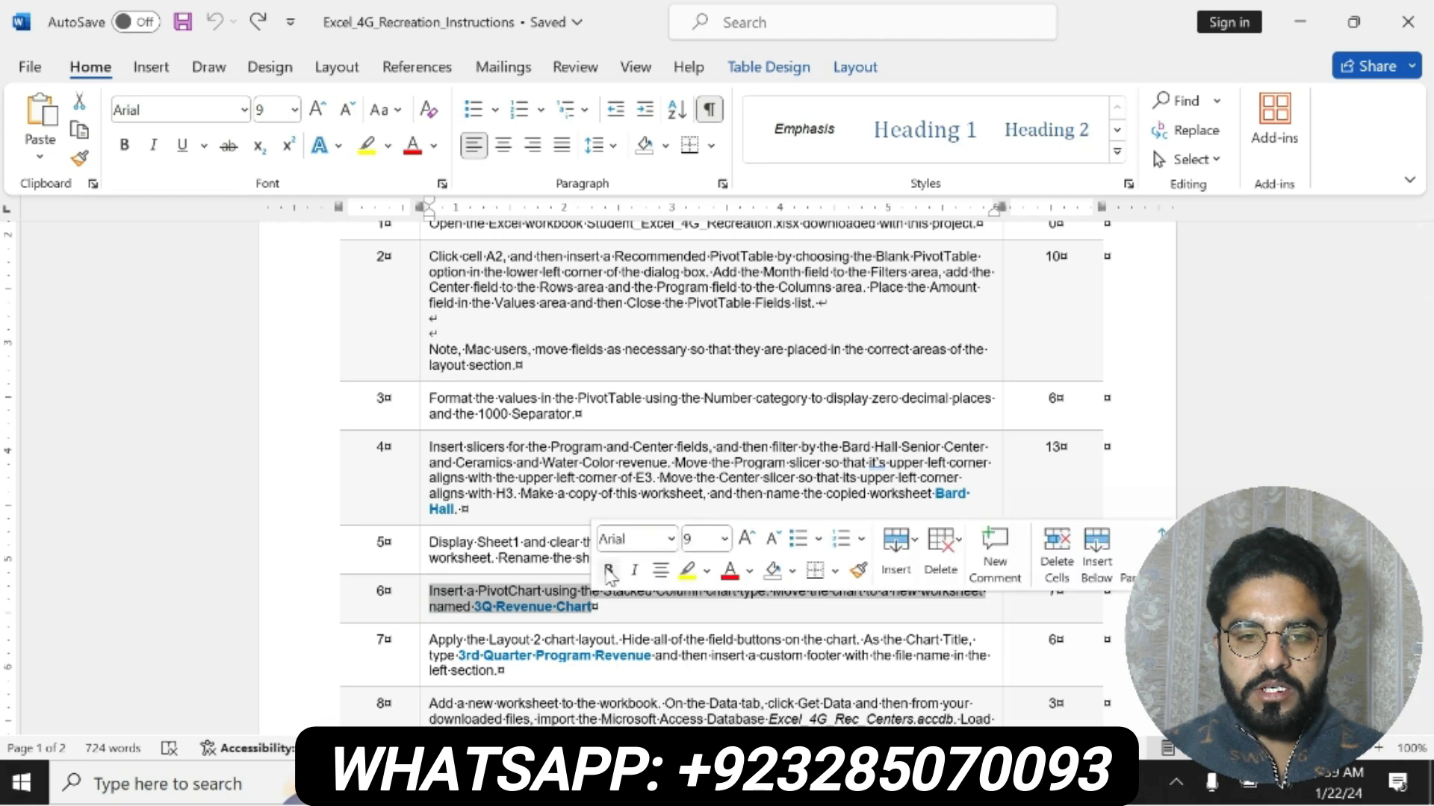
click(608, 570)
click(686, 572)
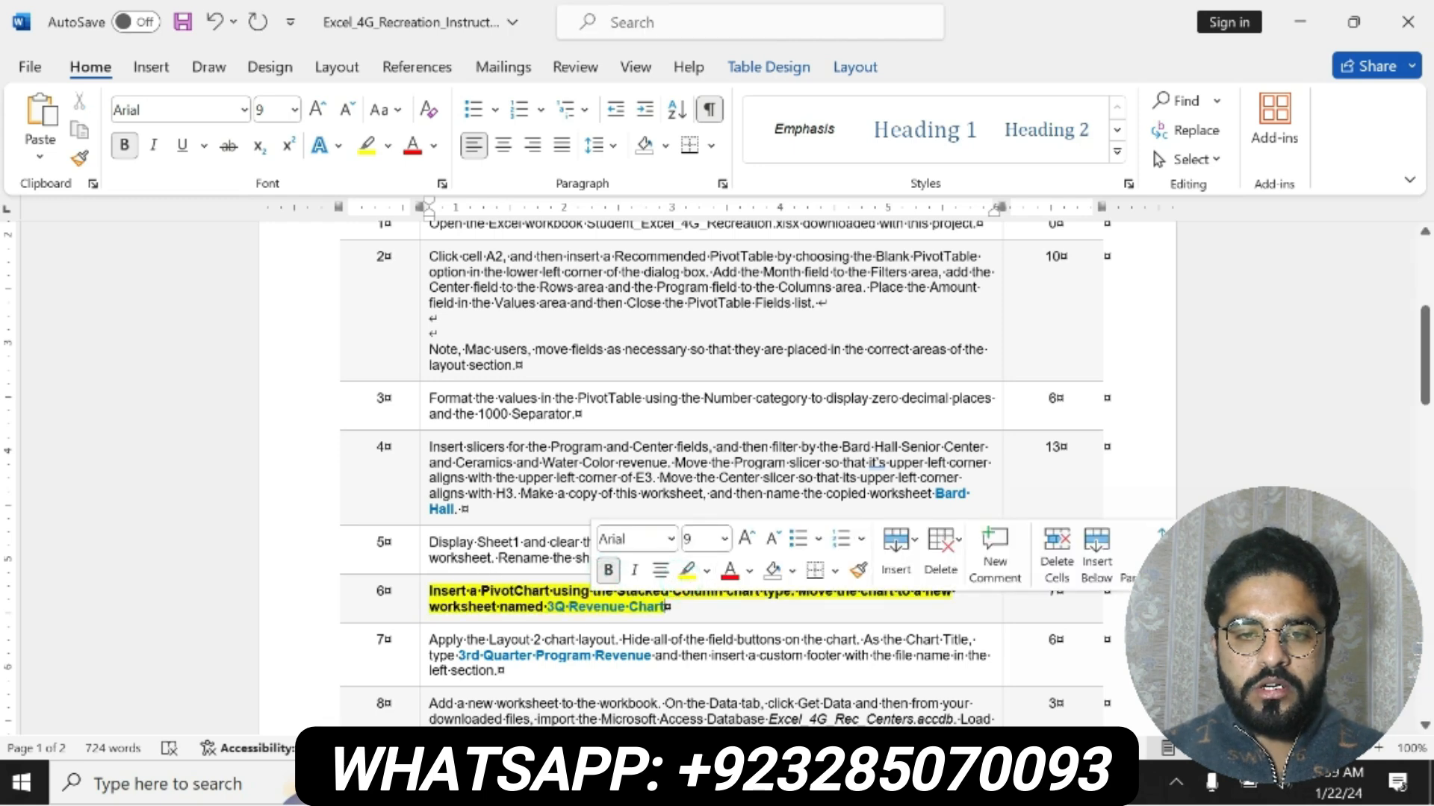
drag(429, 590, 664, 607)
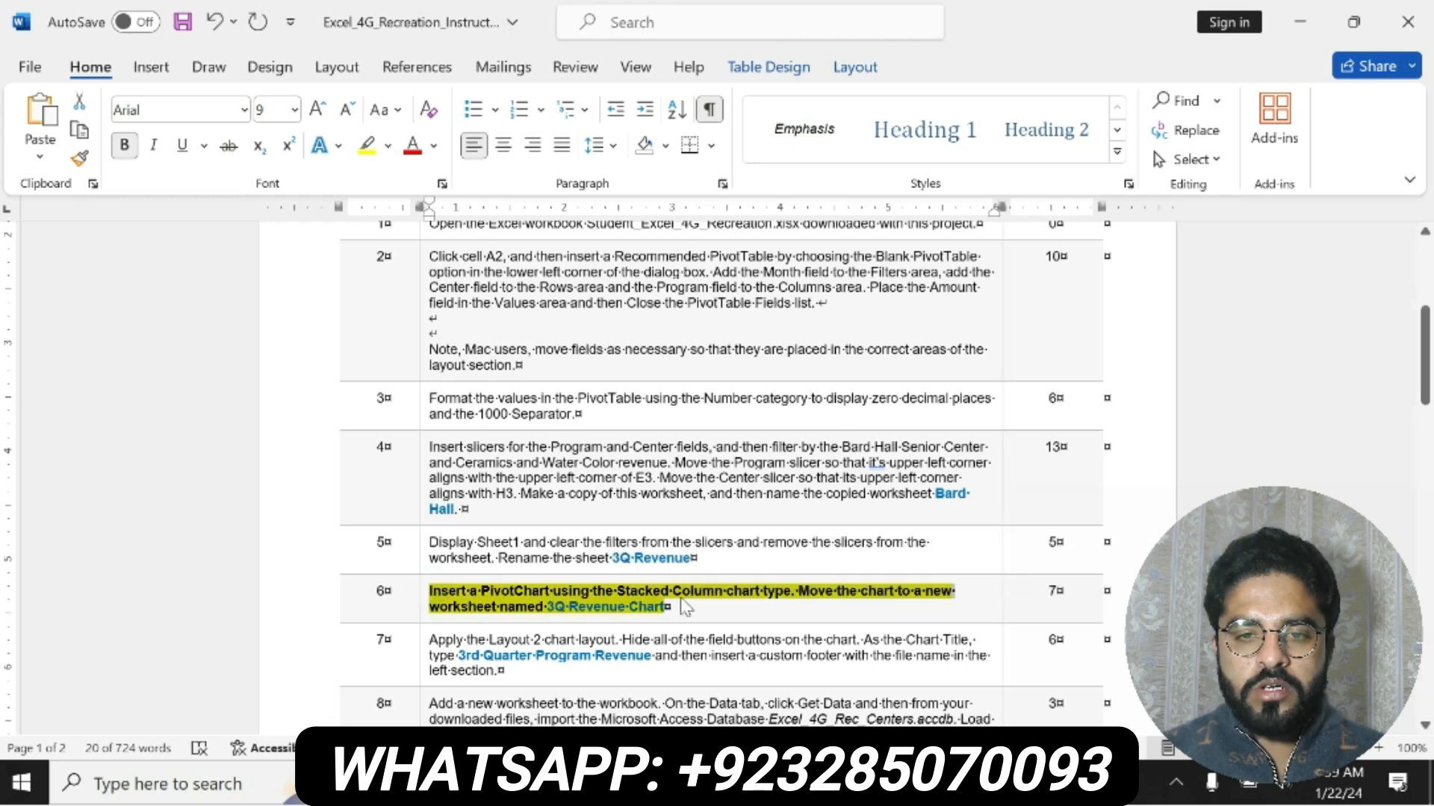
Switch to Excel and insert a Stacked Column PivotChart from the PivotTable on 3Q Revenue, rechecking step 6 in Word for the chart type
click(821, 784)
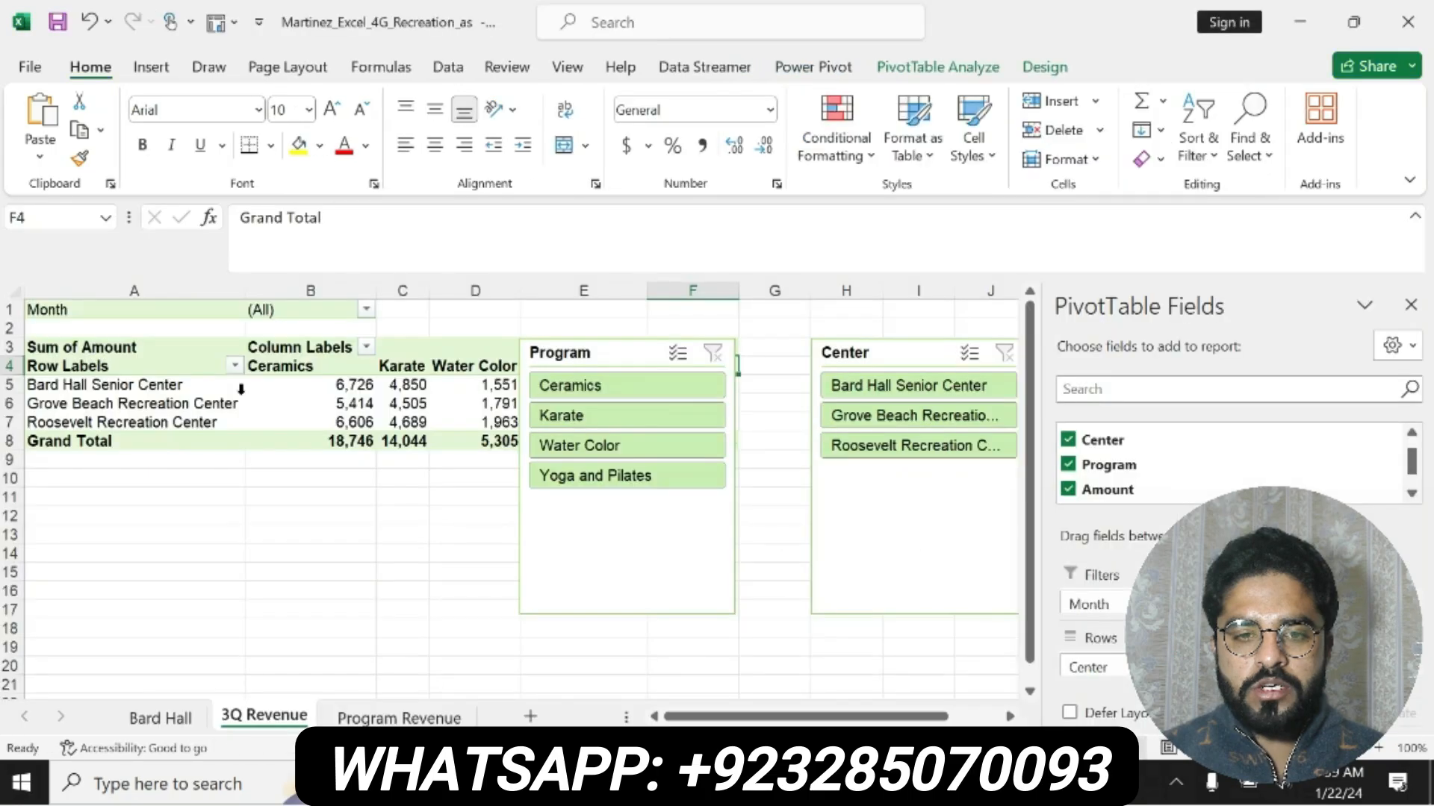
click(859, 784)
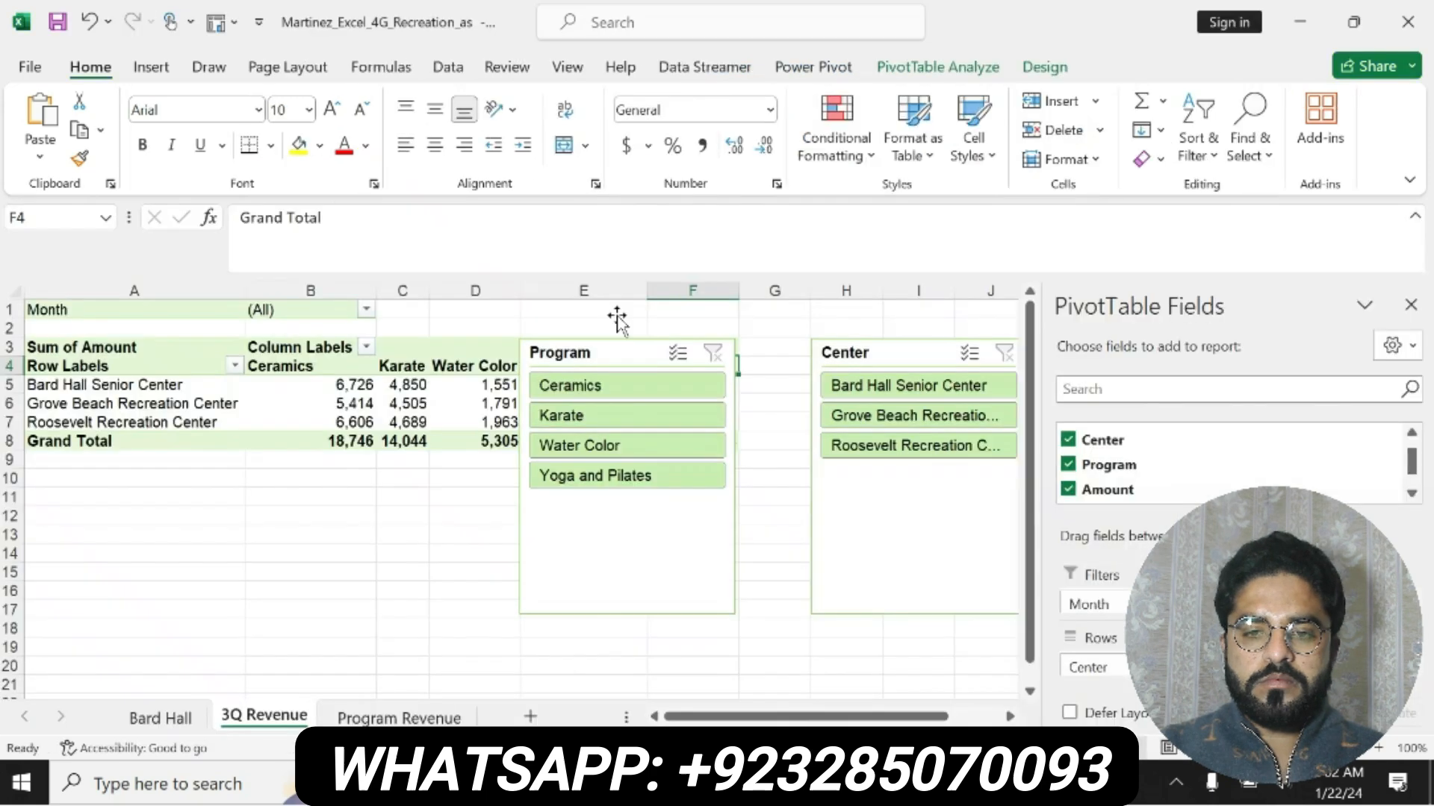
click(168, 69)
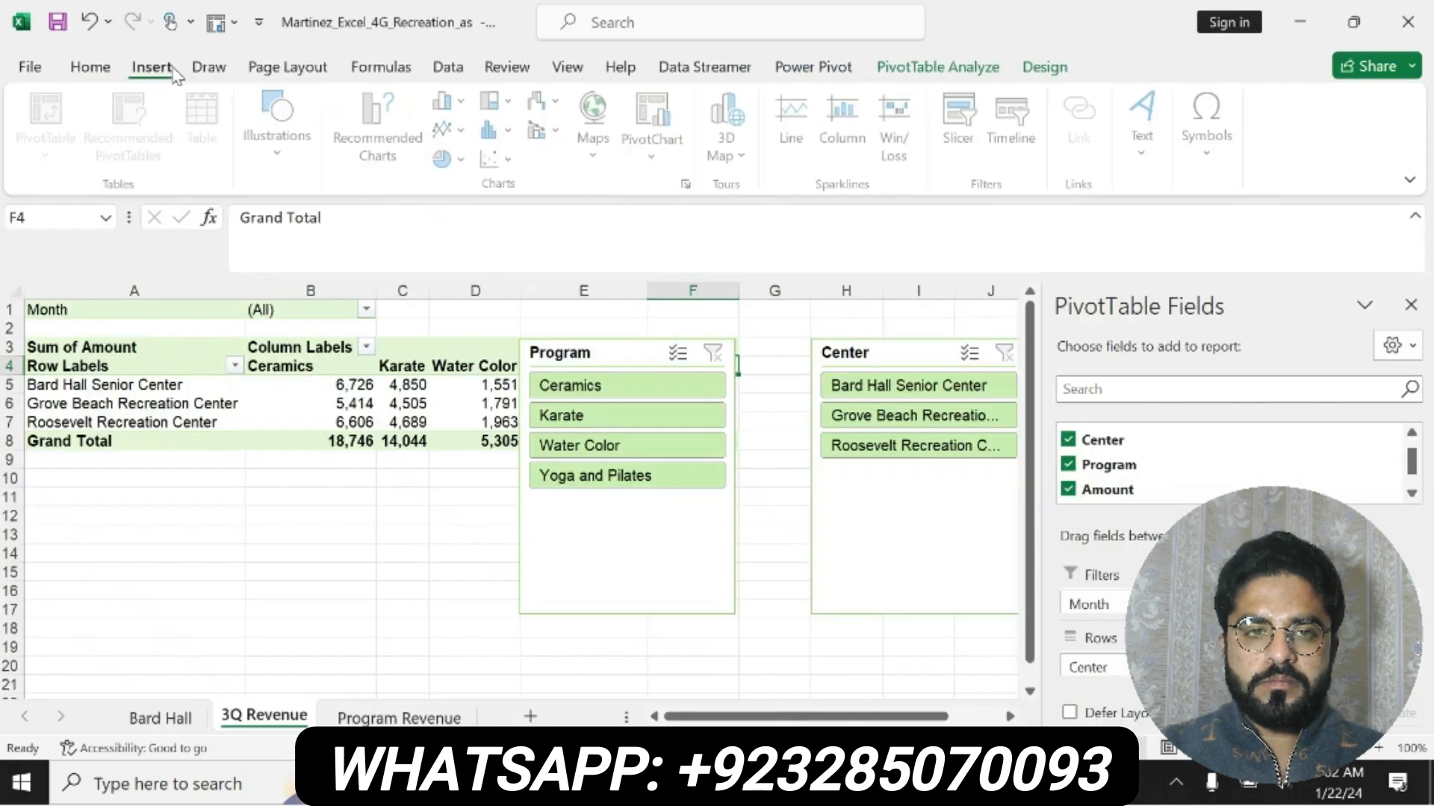
click(385, 143)
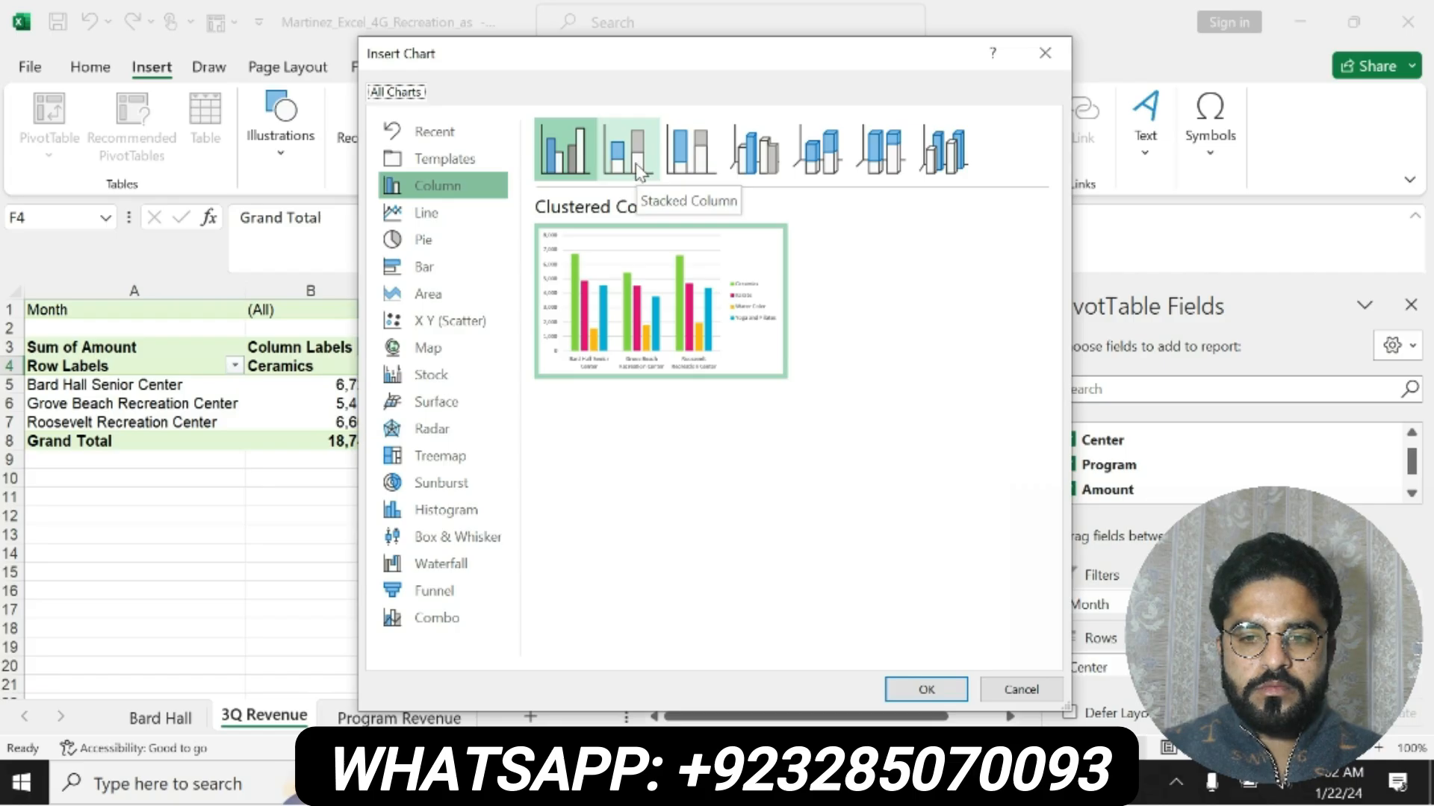
key(alt+Tab)
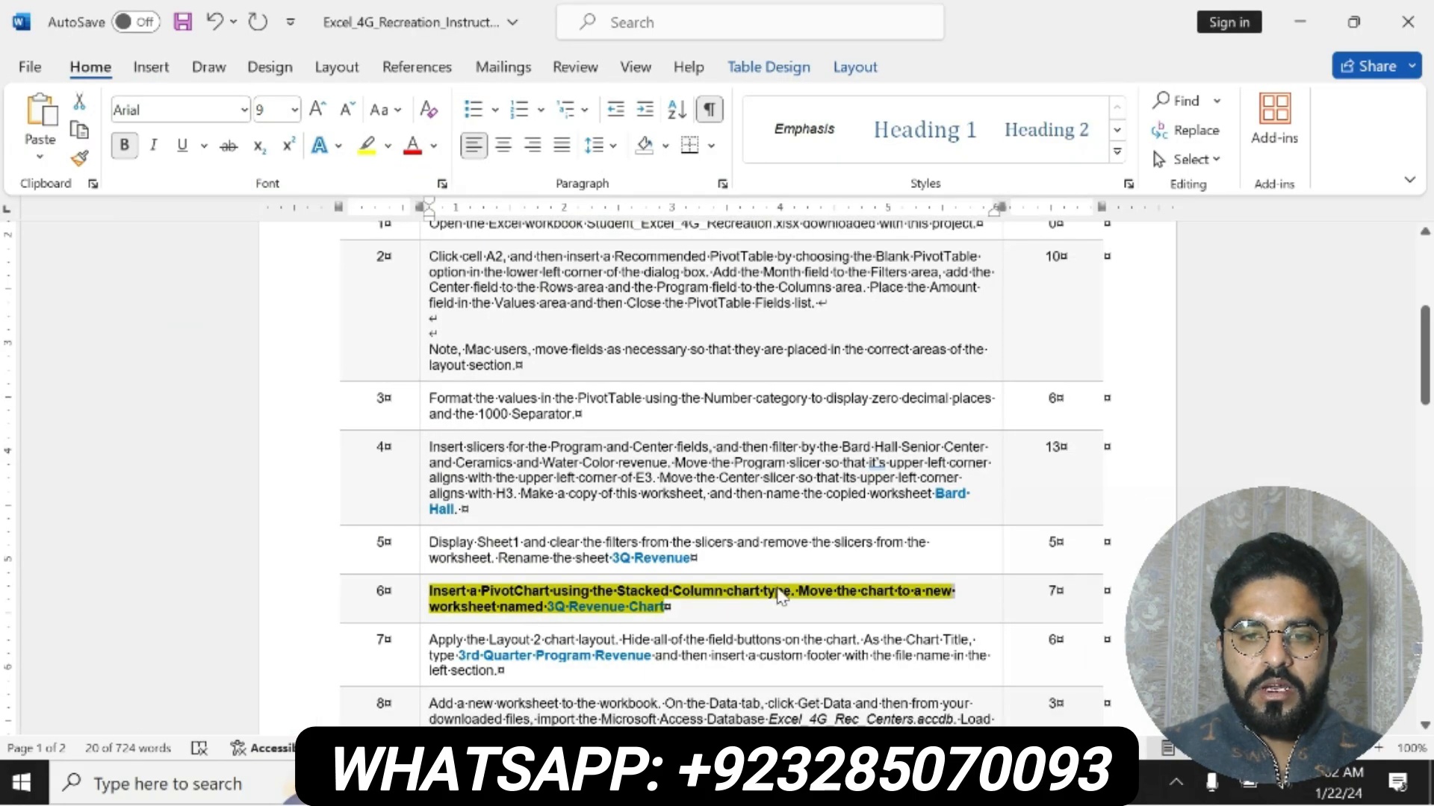
key(alt+Tab)
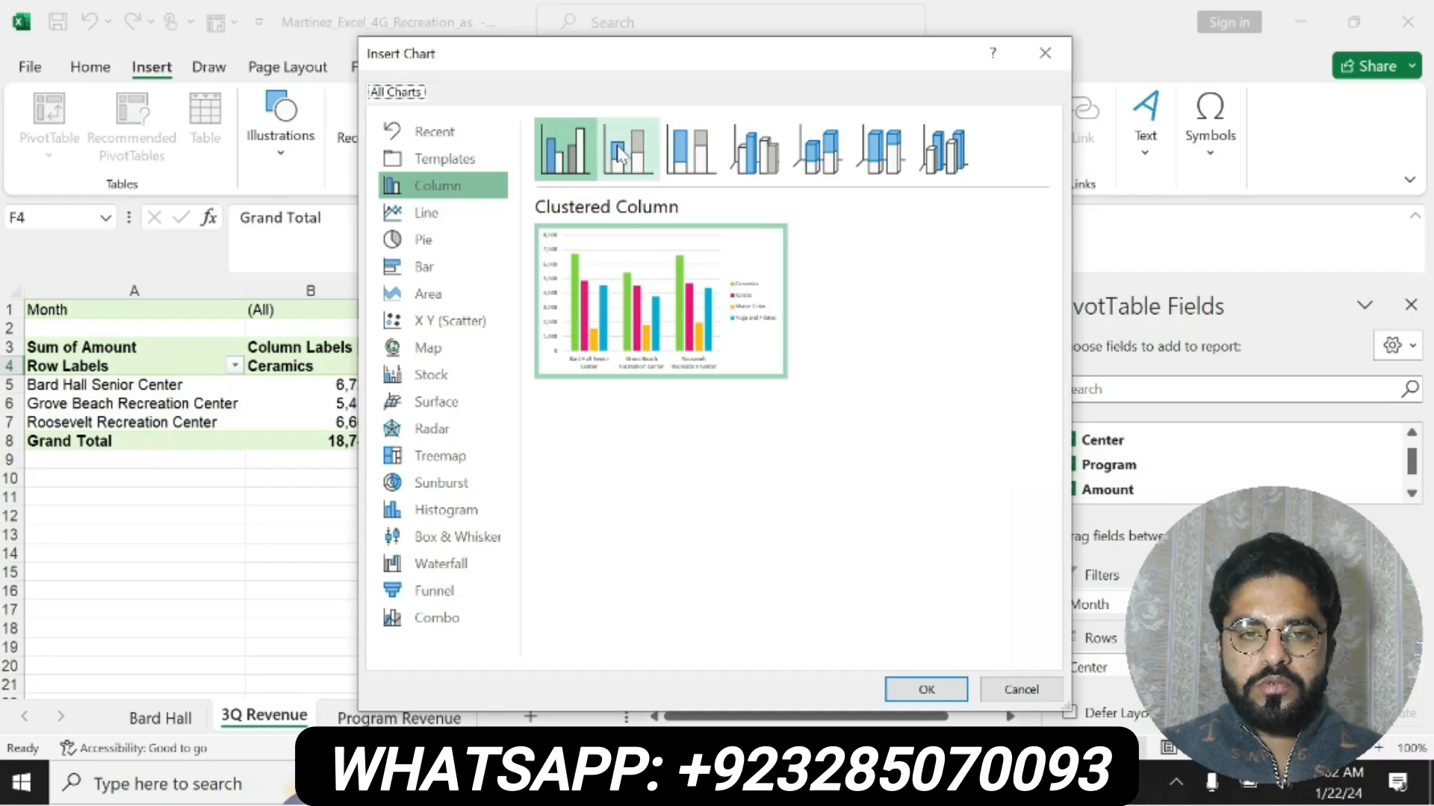
click(621, 152)
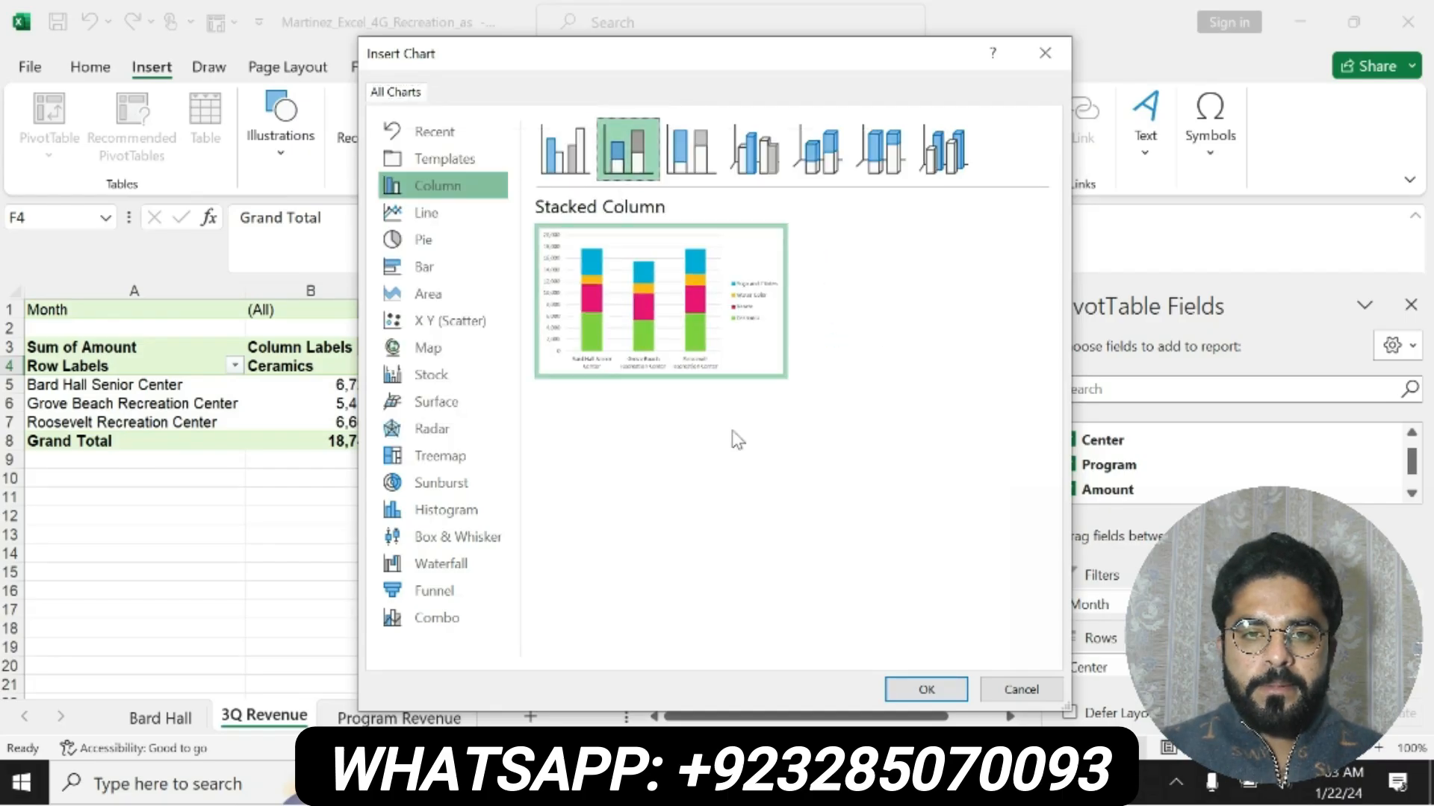
click(926, 688)
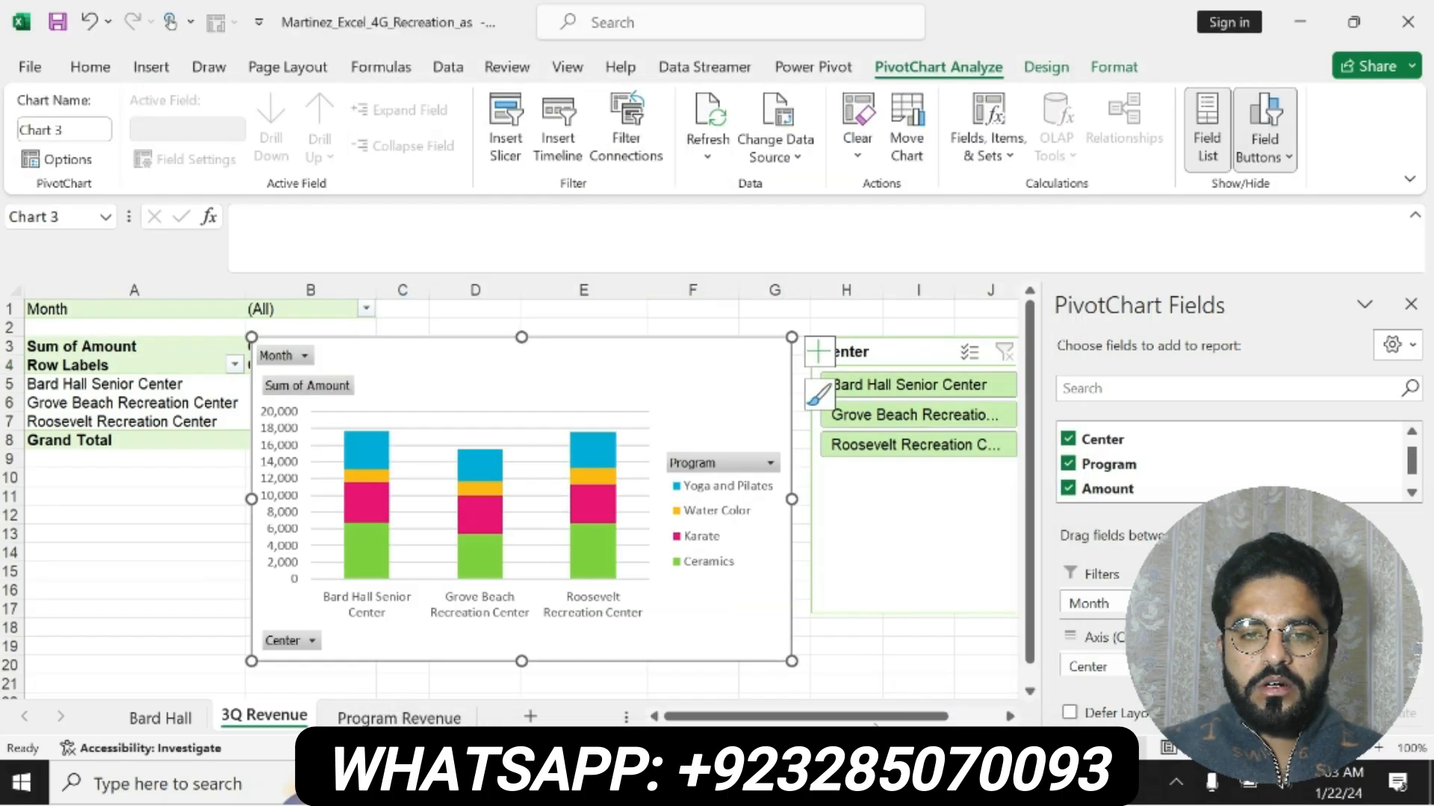
Switch to Word to examine step 6's chart-move requirement and the new worksheet name, and return to Excel
key(alt+Tab)
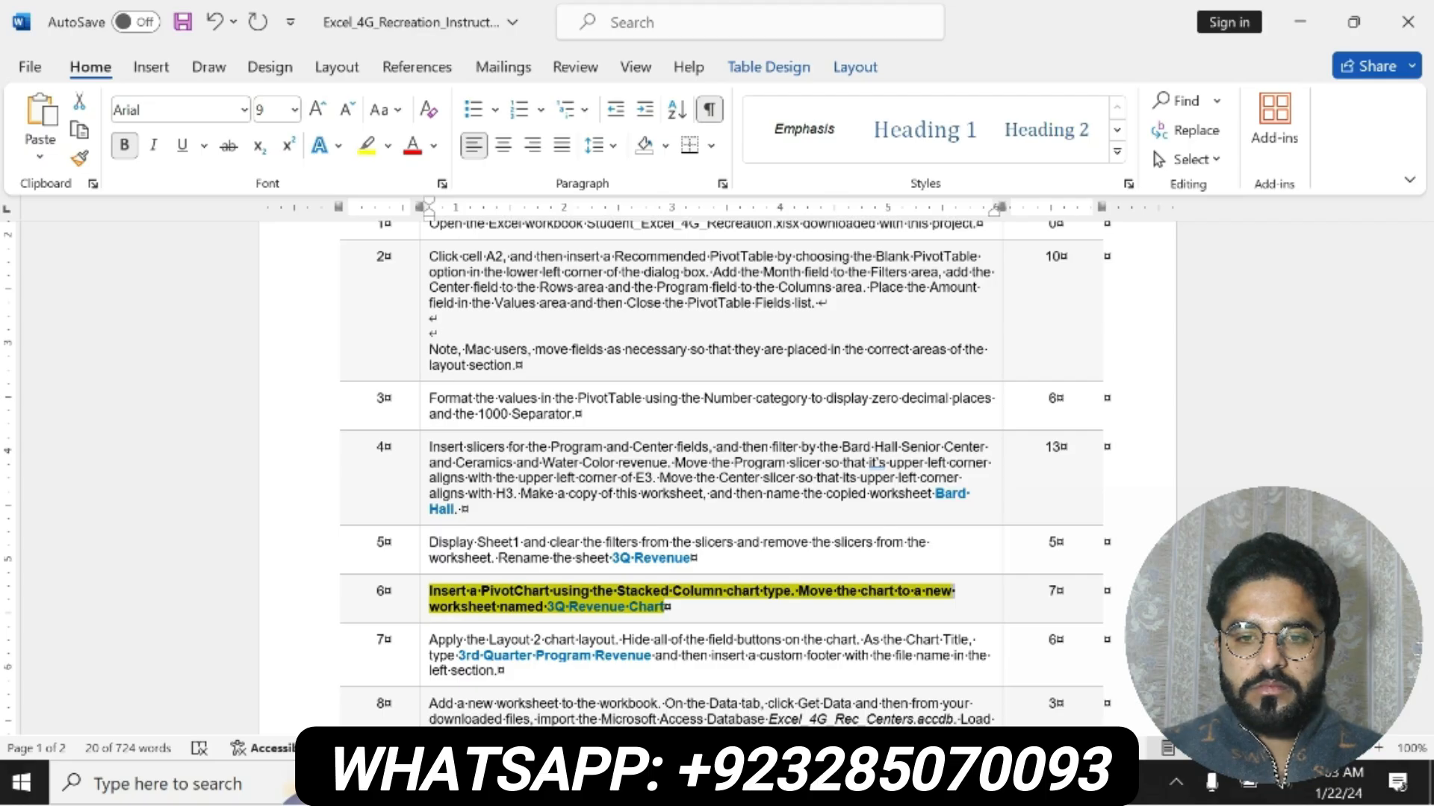
click(797, 591)
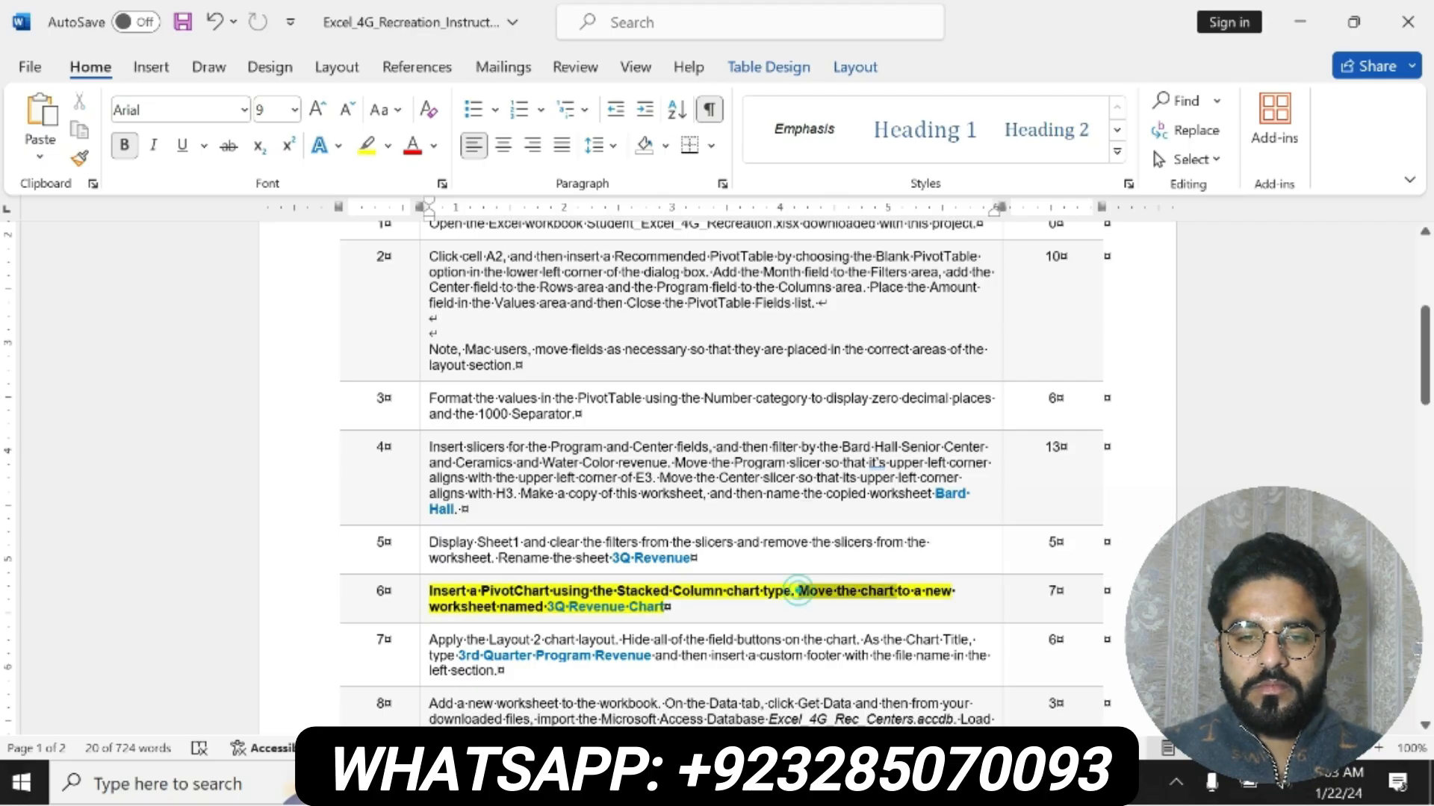
click(564, 605)
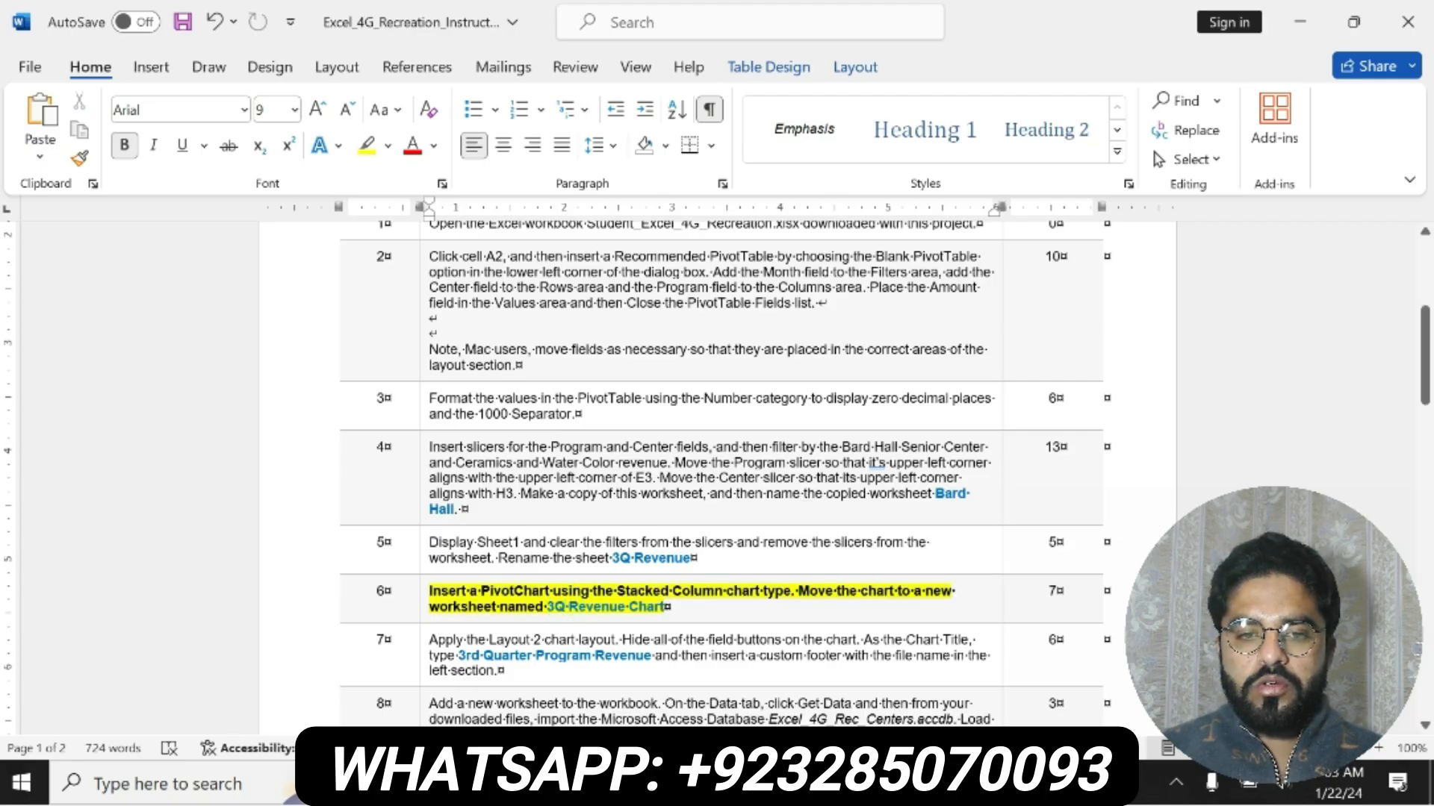
drag(547, 606, 664, 609)
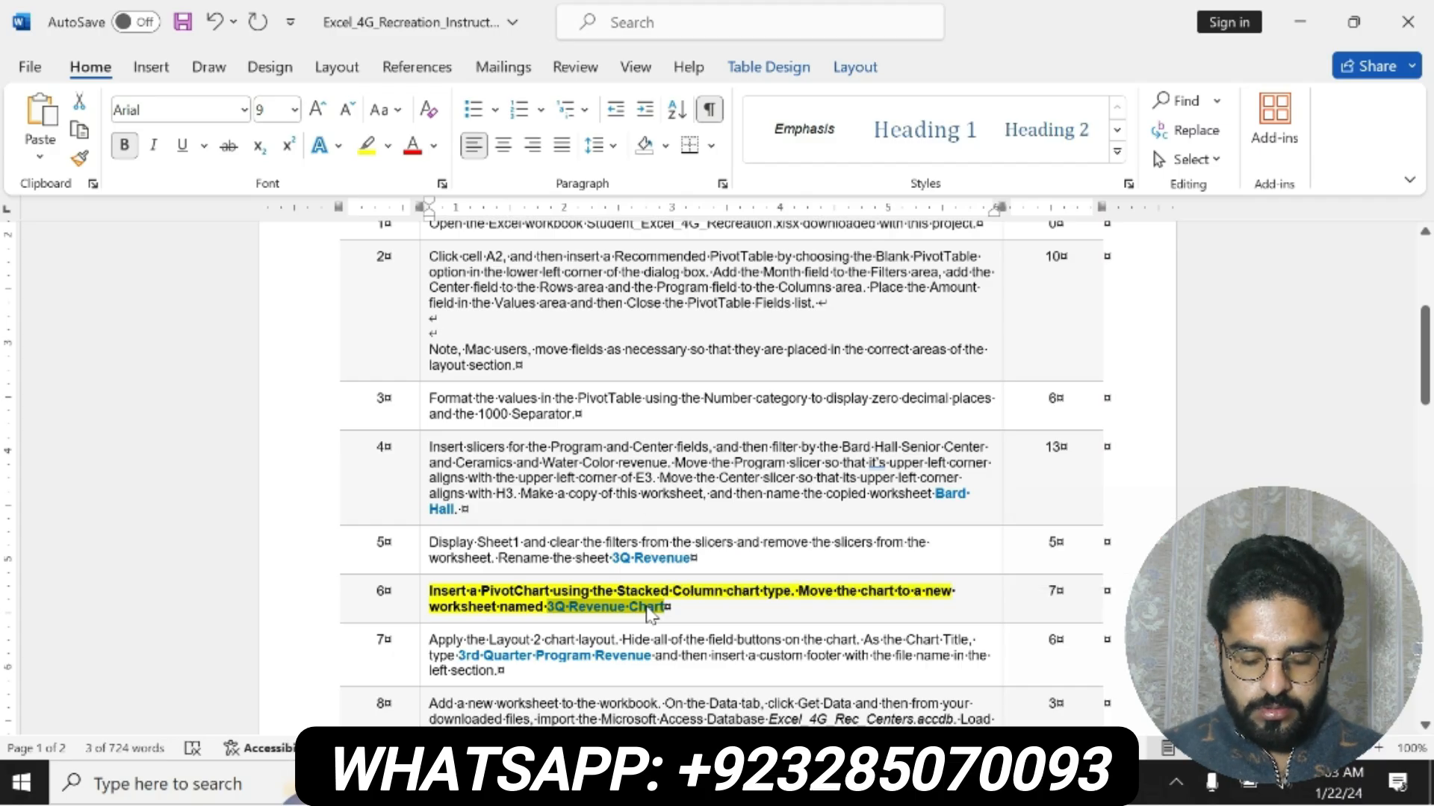
key(alt+Tab)
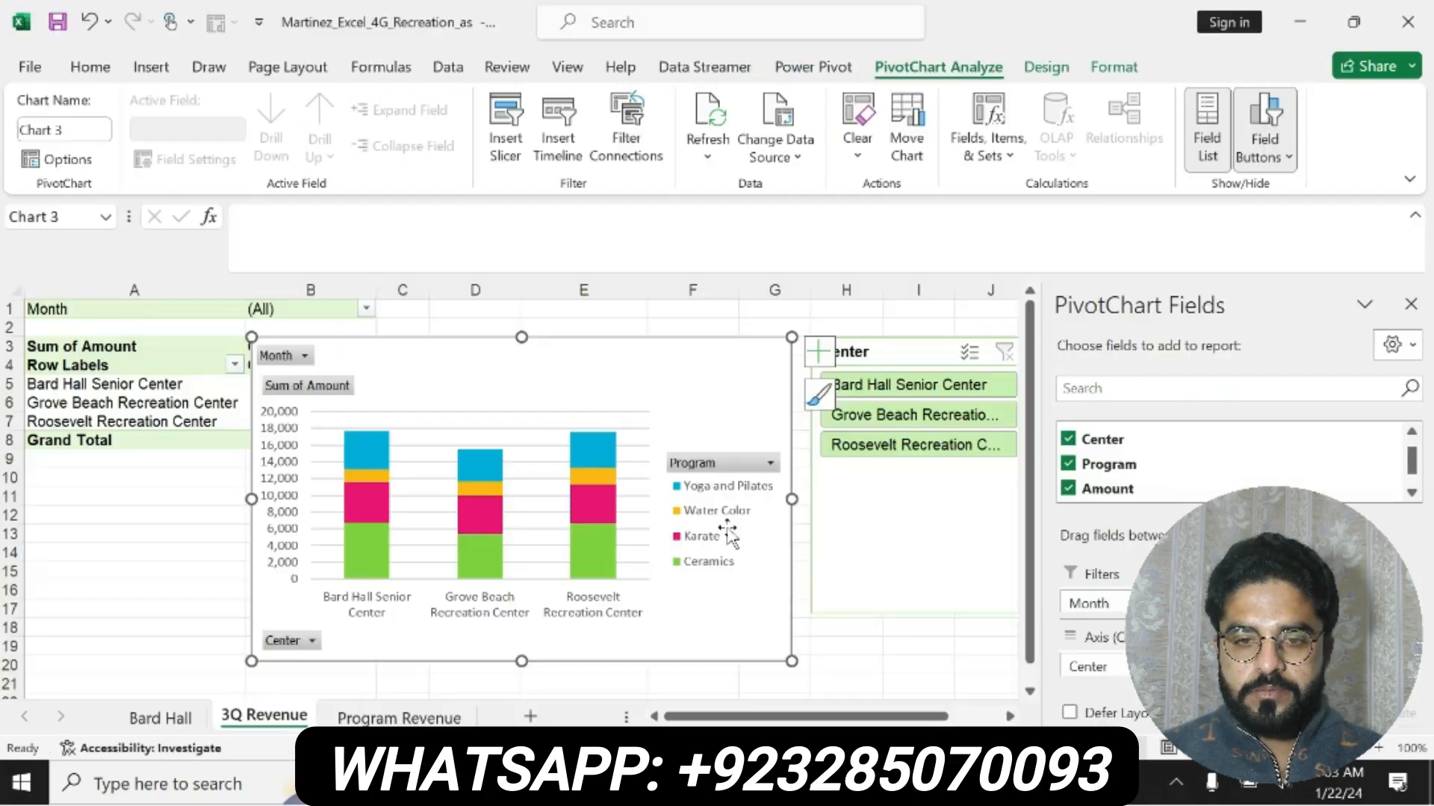
Move the PivotChart to a new sheet named 3Q Revenue Chart
click(92, 67)
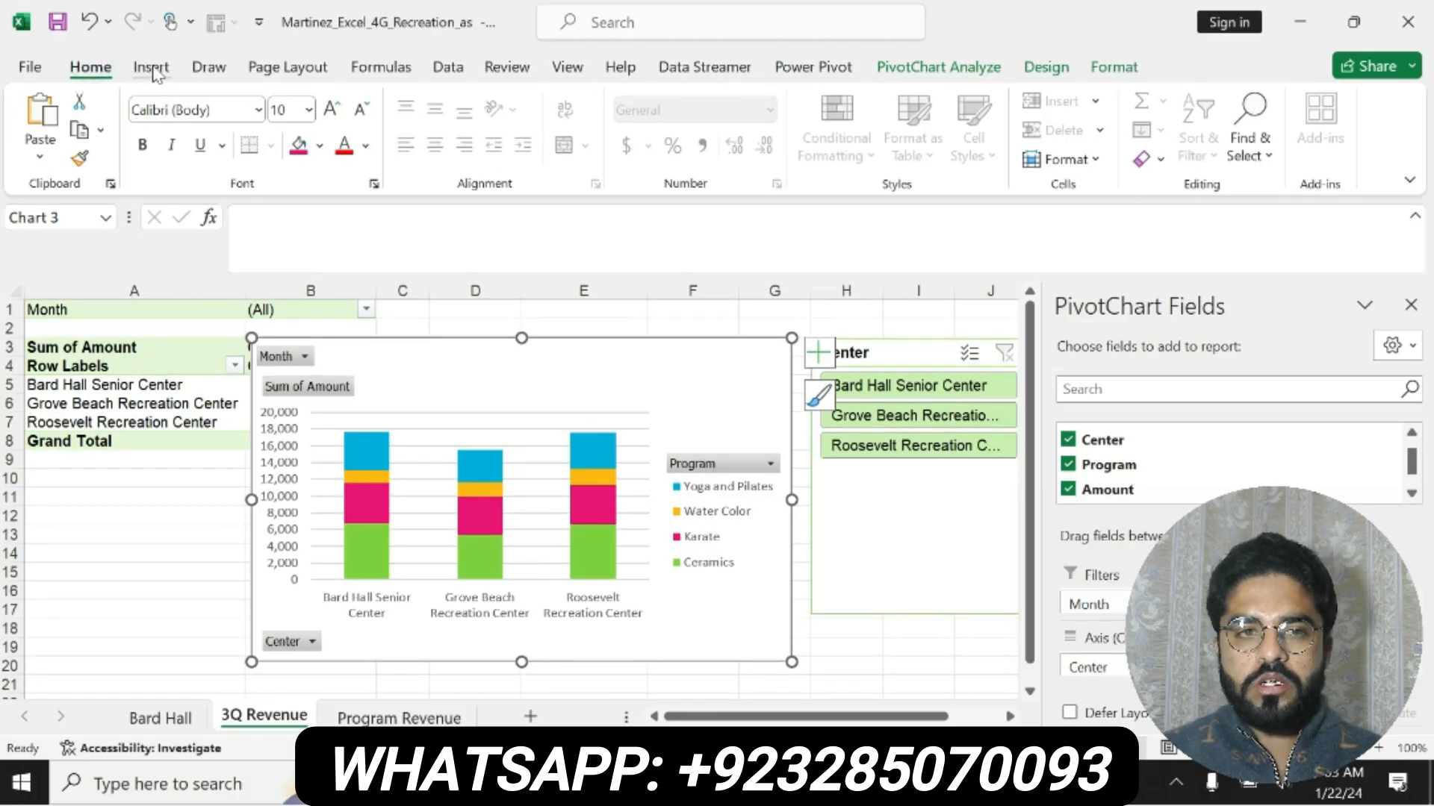
click(1114, 67)
click(1073, 70)
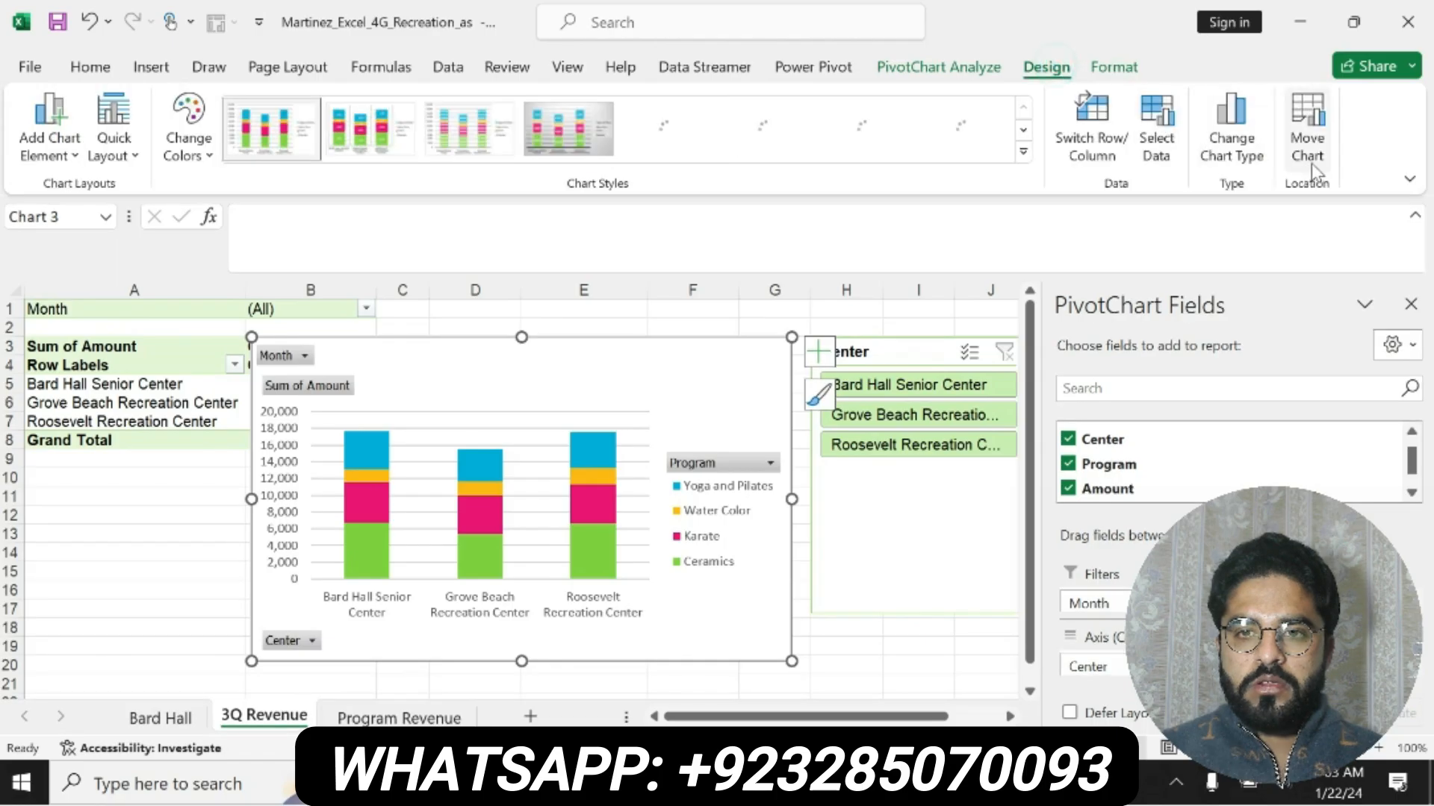
click(1308, 134)
click(1029, 407)
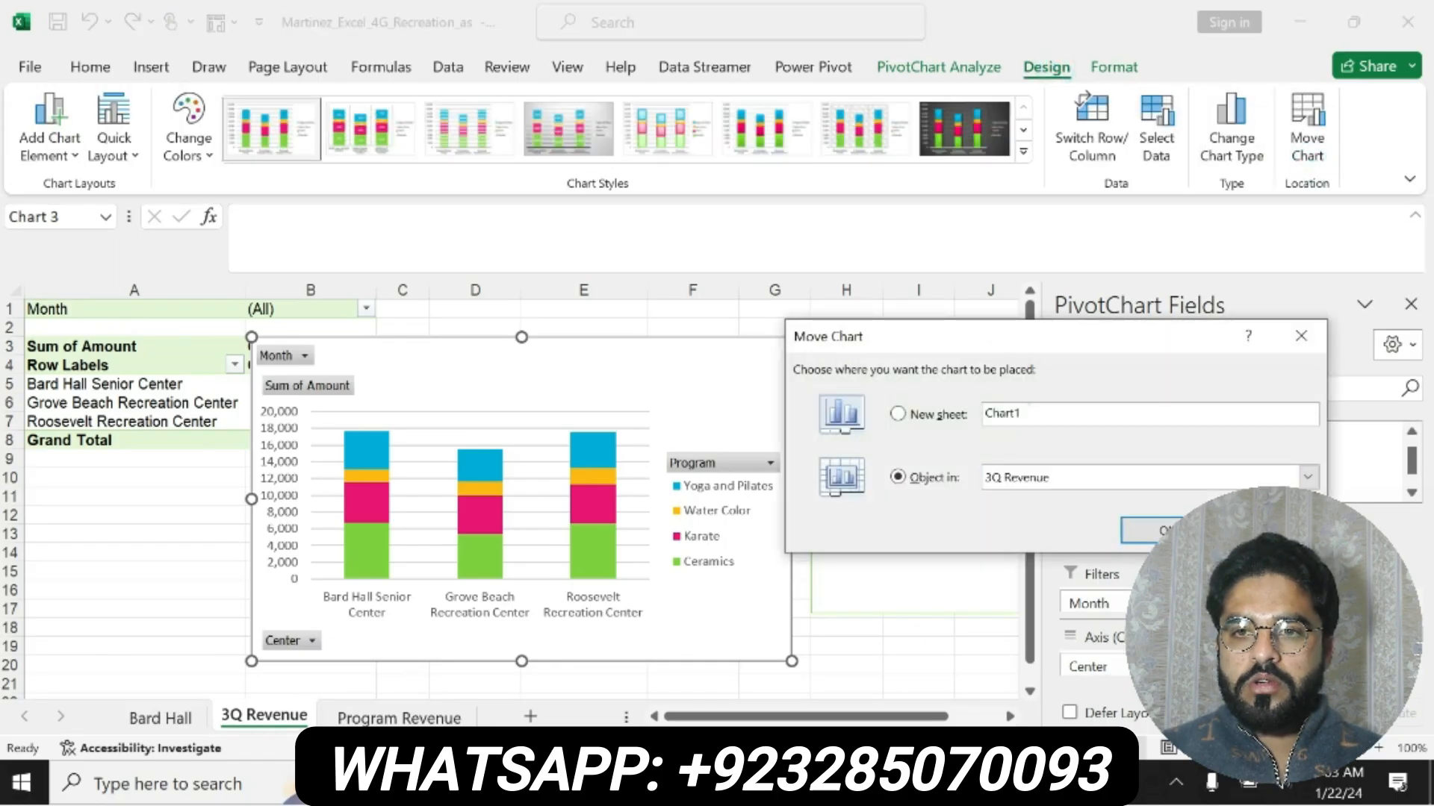
double_click(1001, 412)
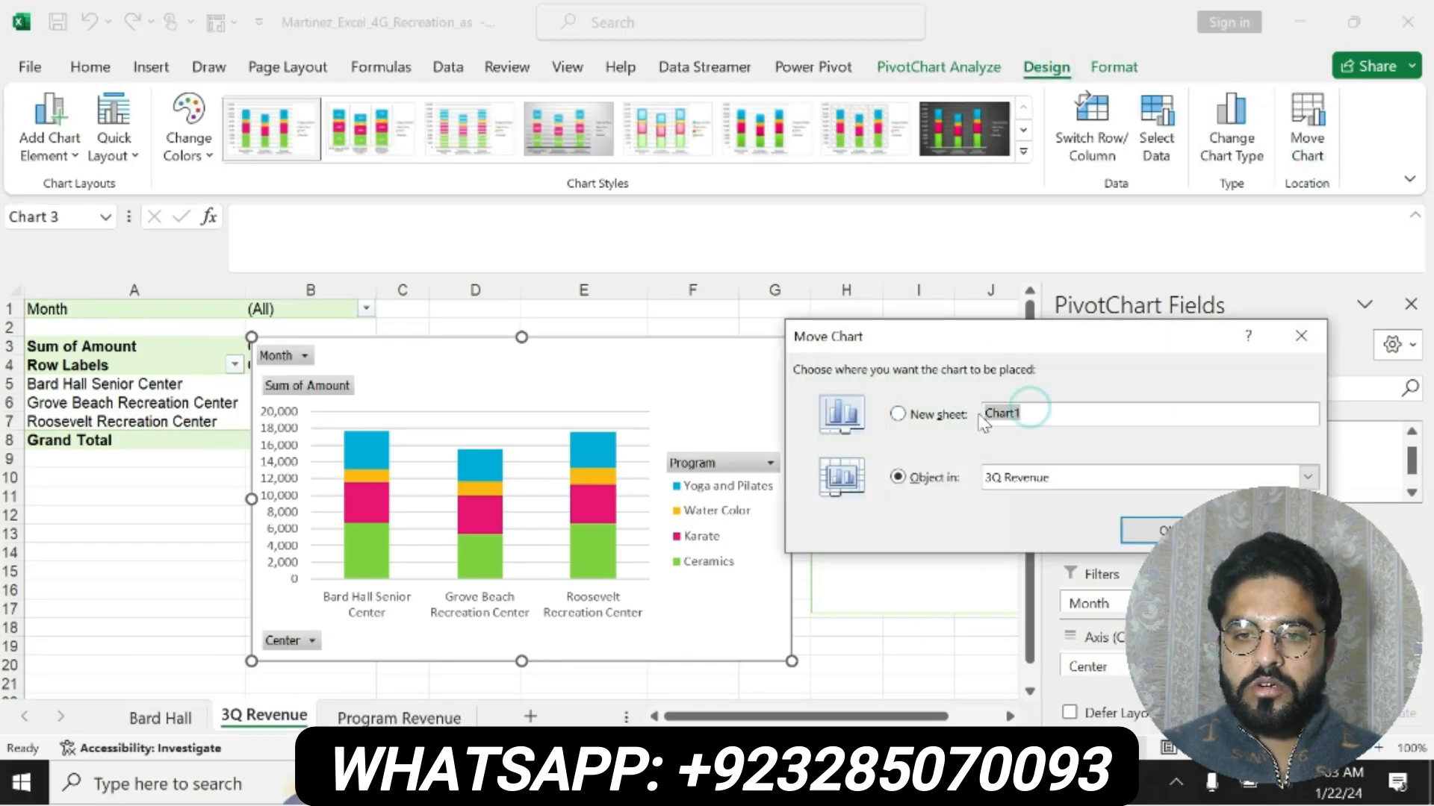
text(3Q Revenue Chart)
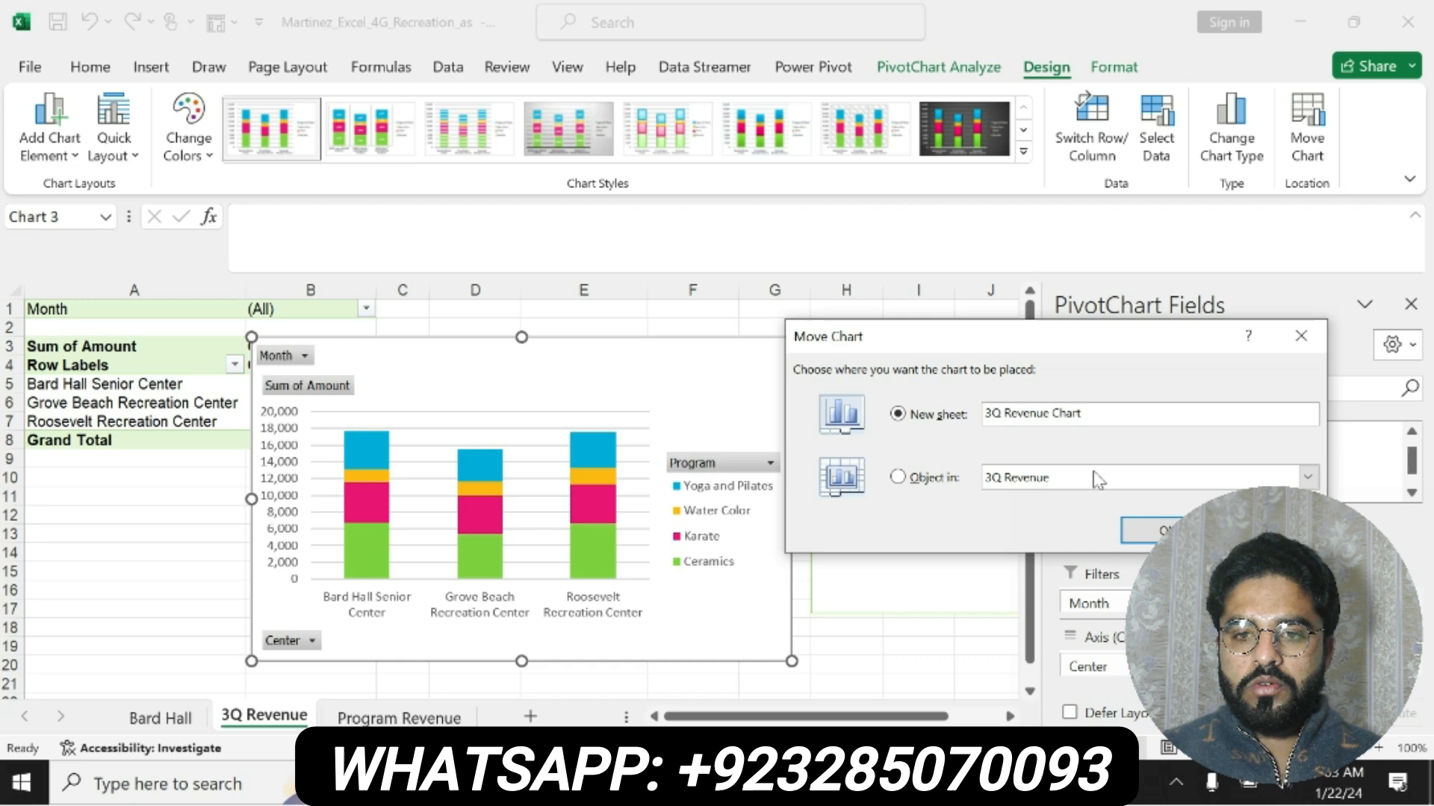
click(1150, 530)
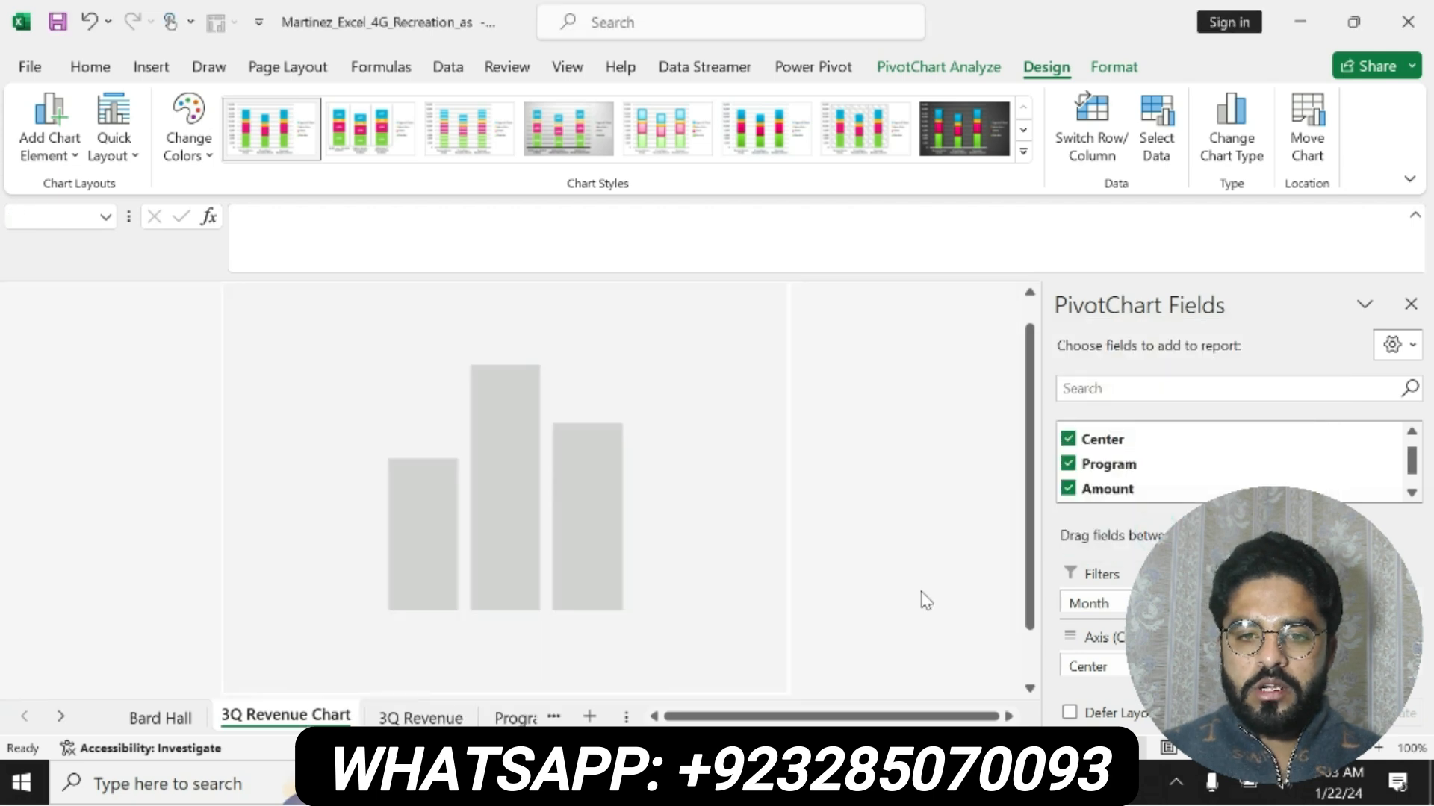
Switch to Word, undo the bold and highlight on step 6, and apply bold and yellow highlight to step 7's instructions
key(alt+Tab)
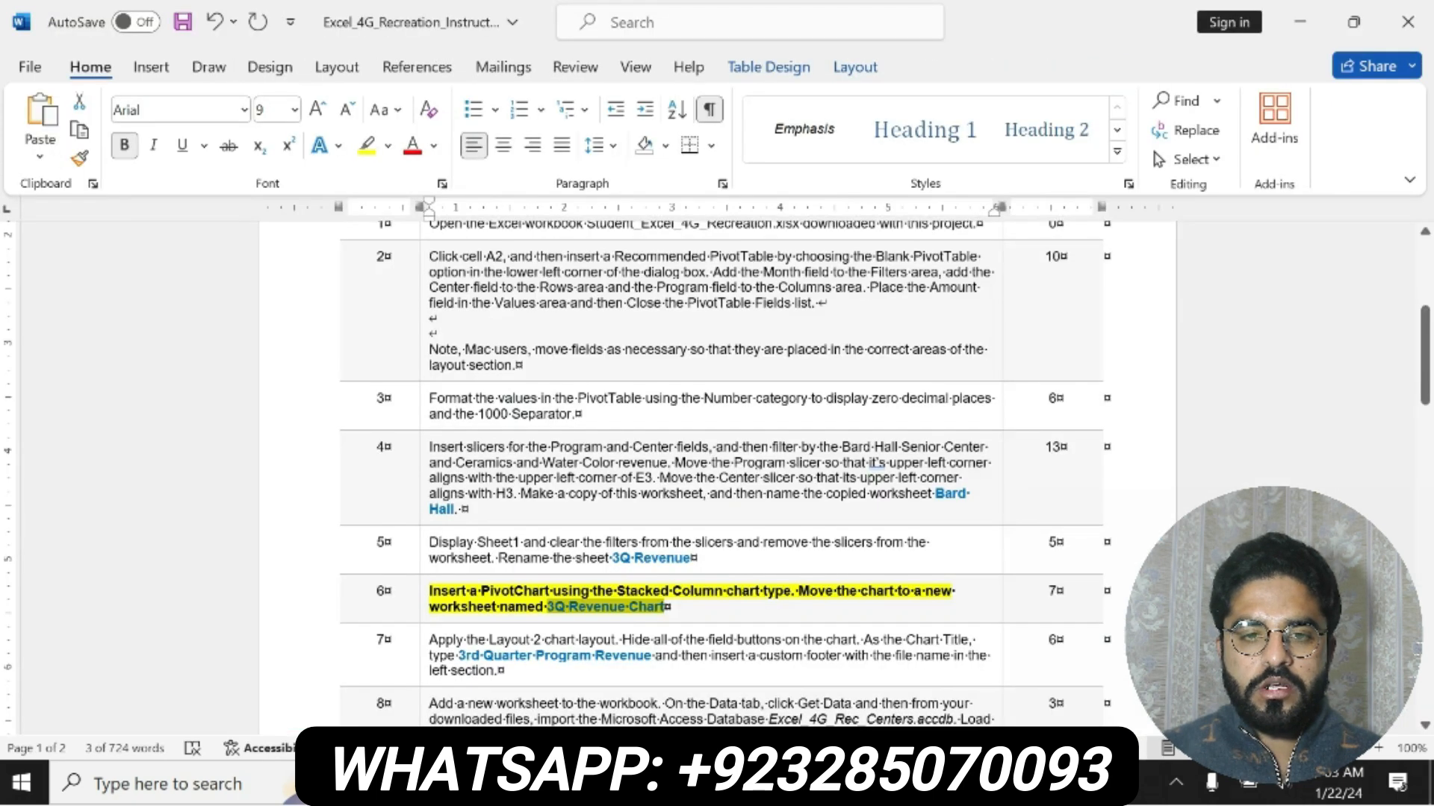
key(ctrl+z)
click(425, 641)
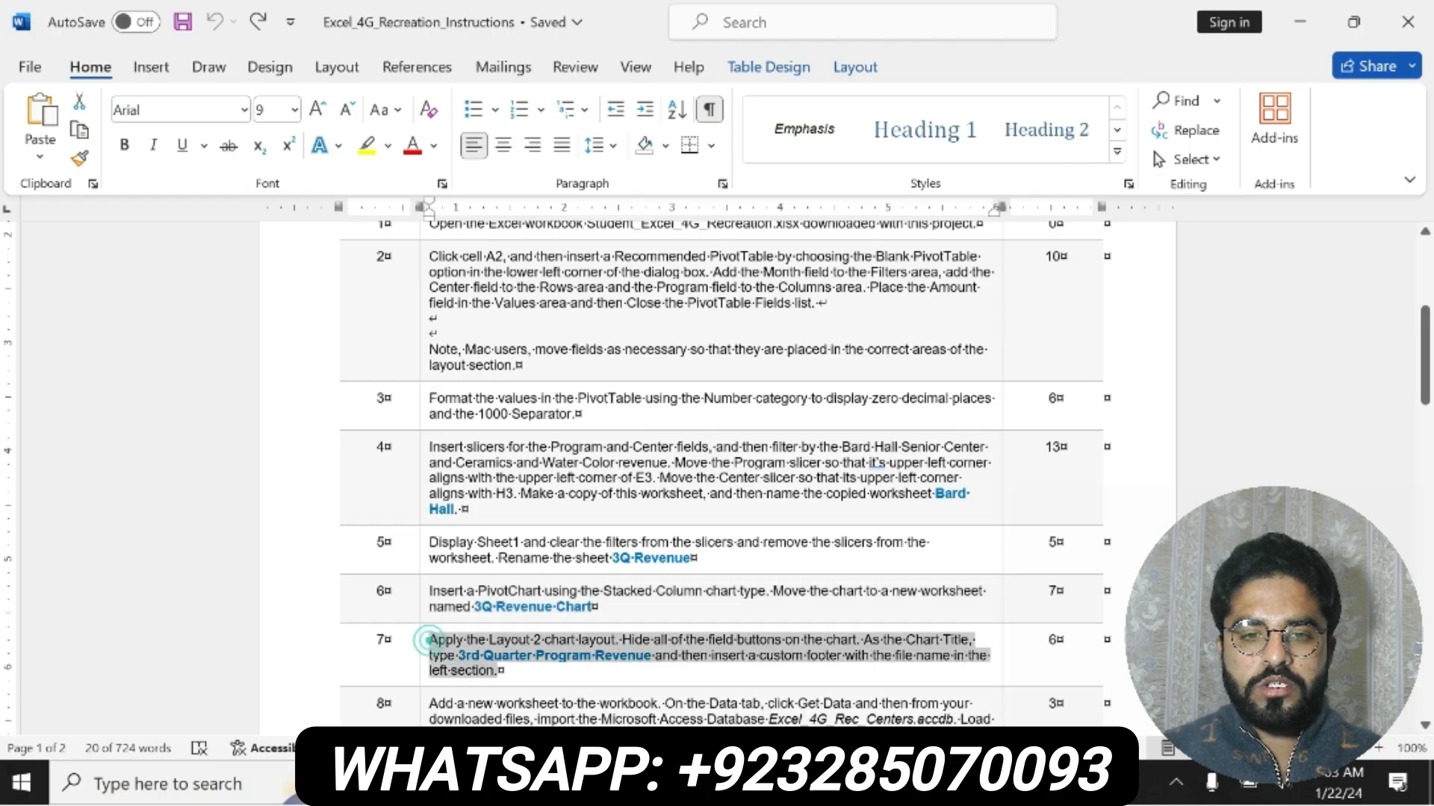
click(526, 637)
click(605, 637)
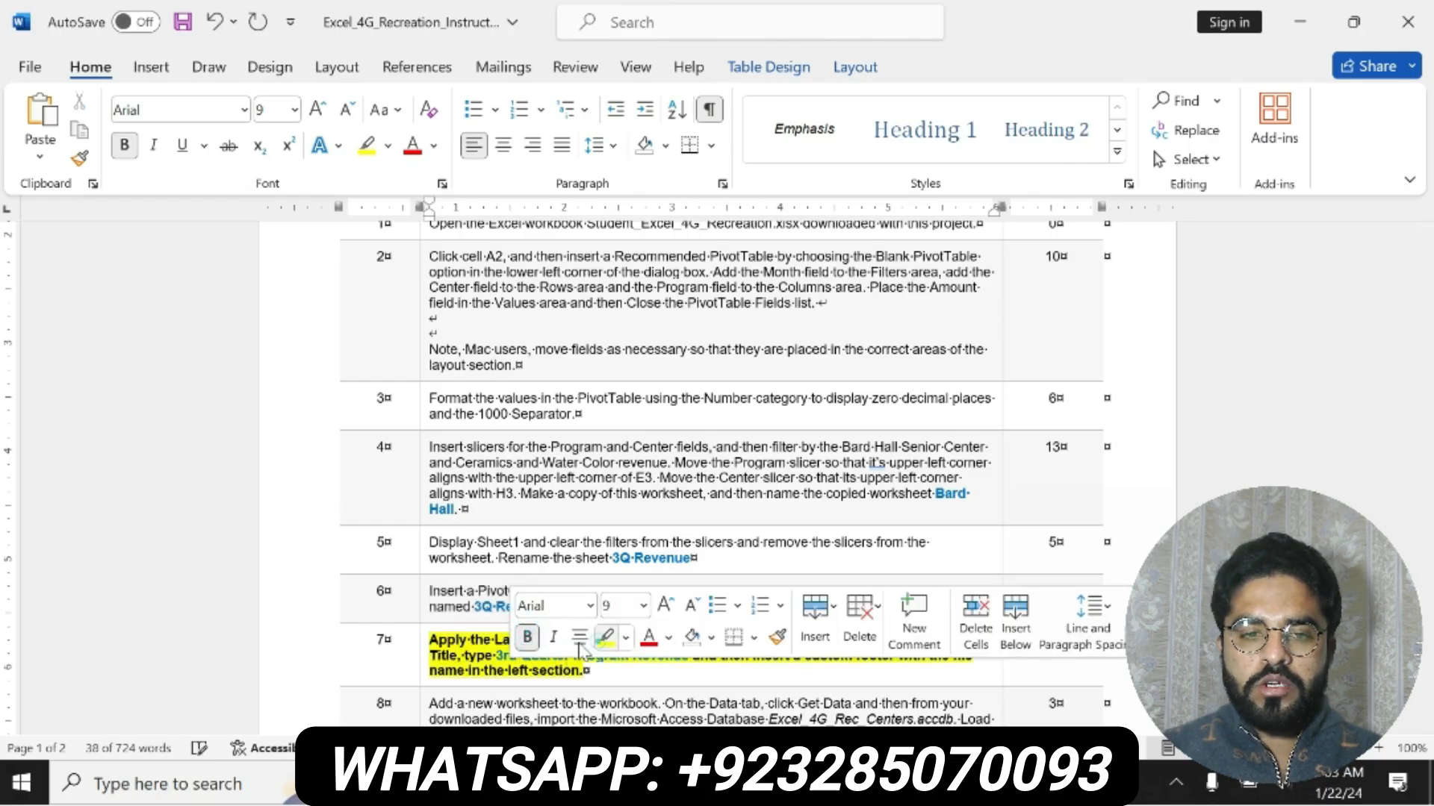
drag(430, 641, 631, 641)
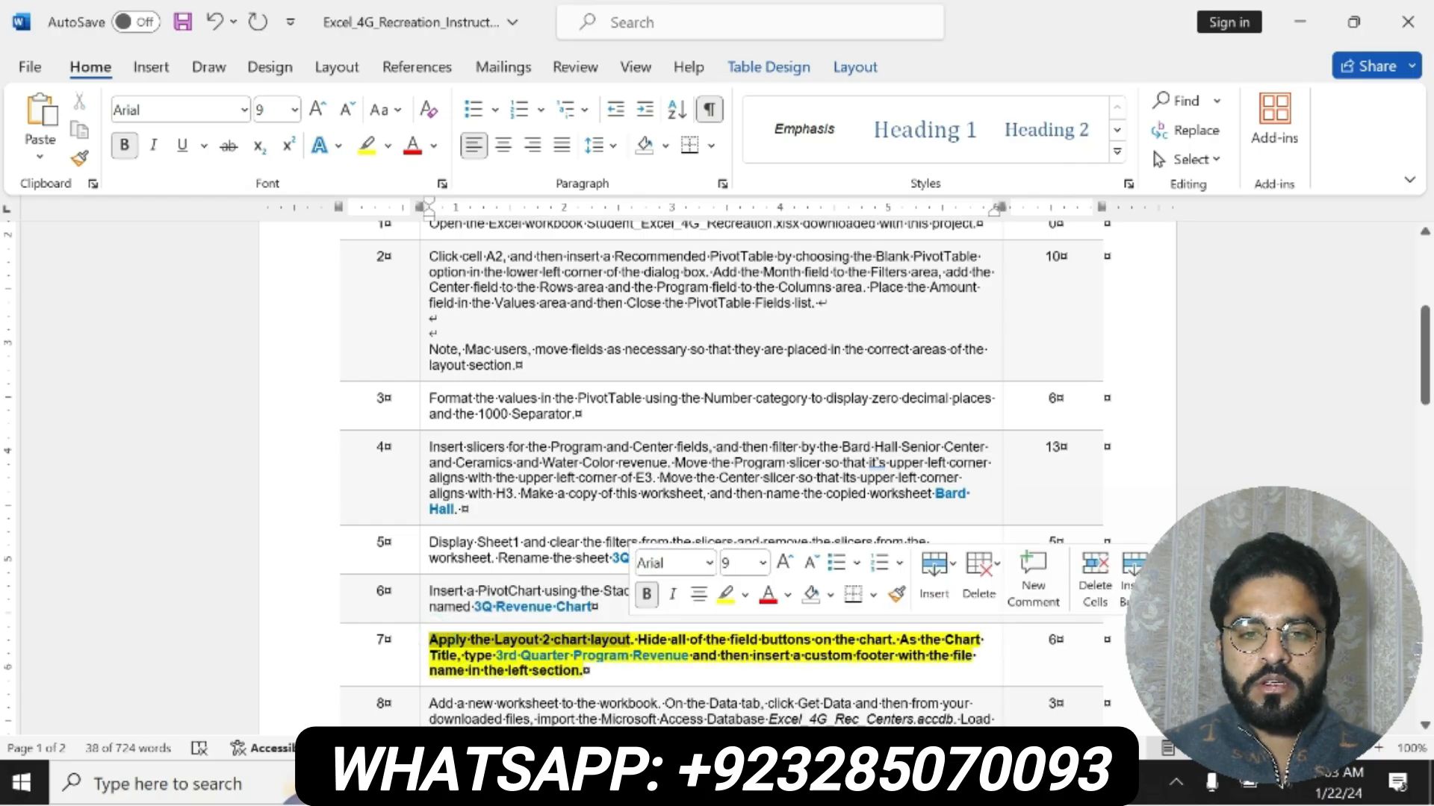
Switch to Excel and apply the Layout 2 quick layout to the PivotChart on 3Q Revenue Chart
key(alt+Tab)
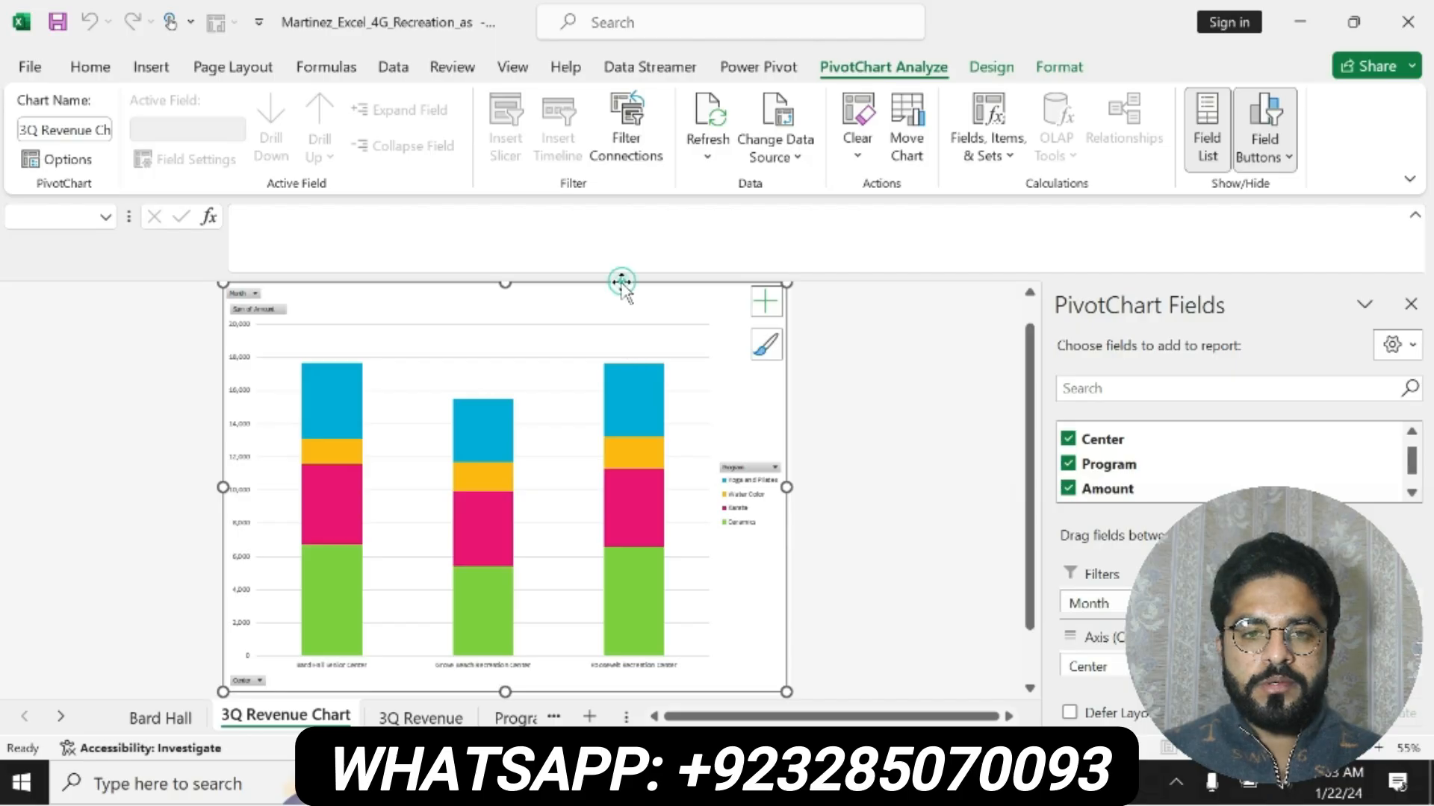
click(991, 66)
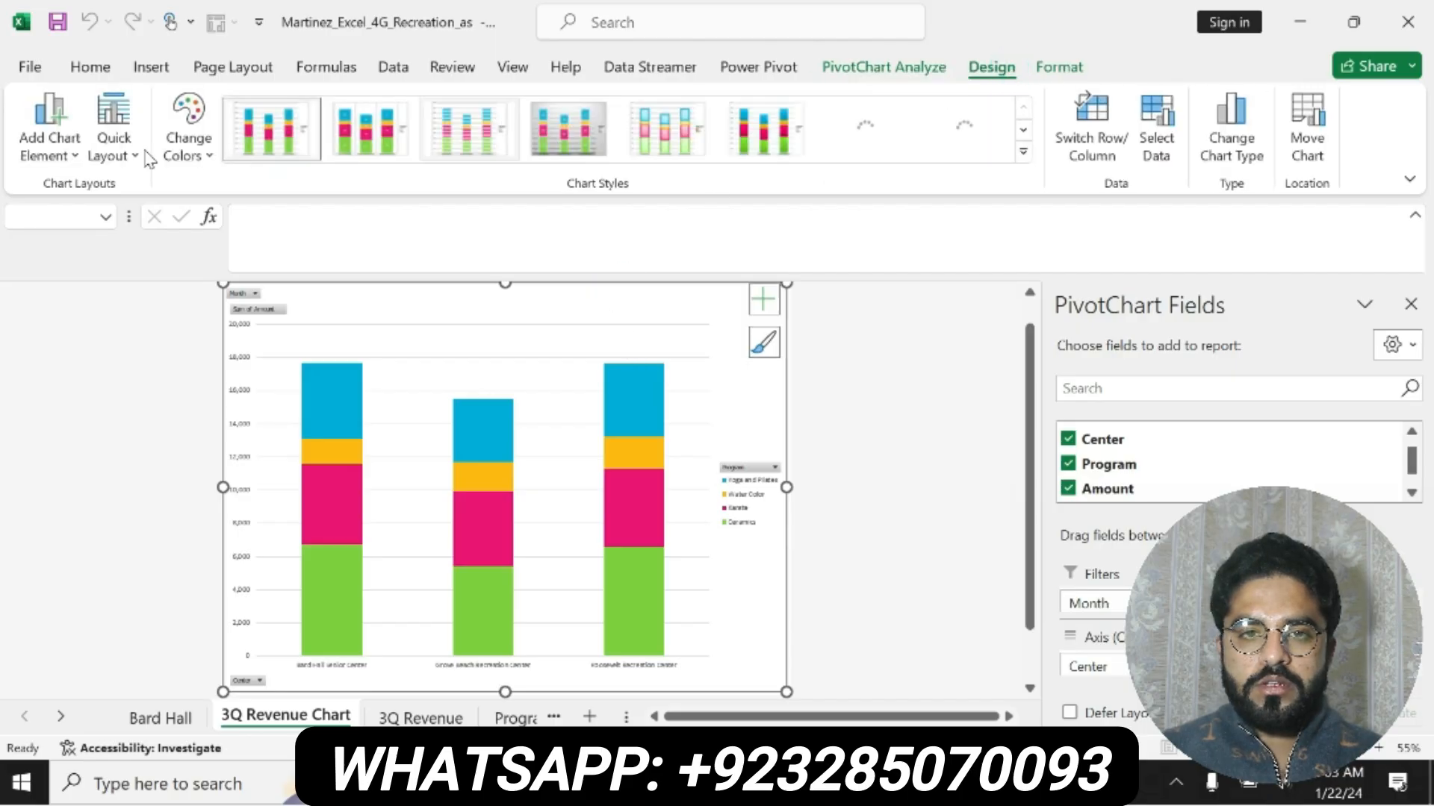
click(113, 146)
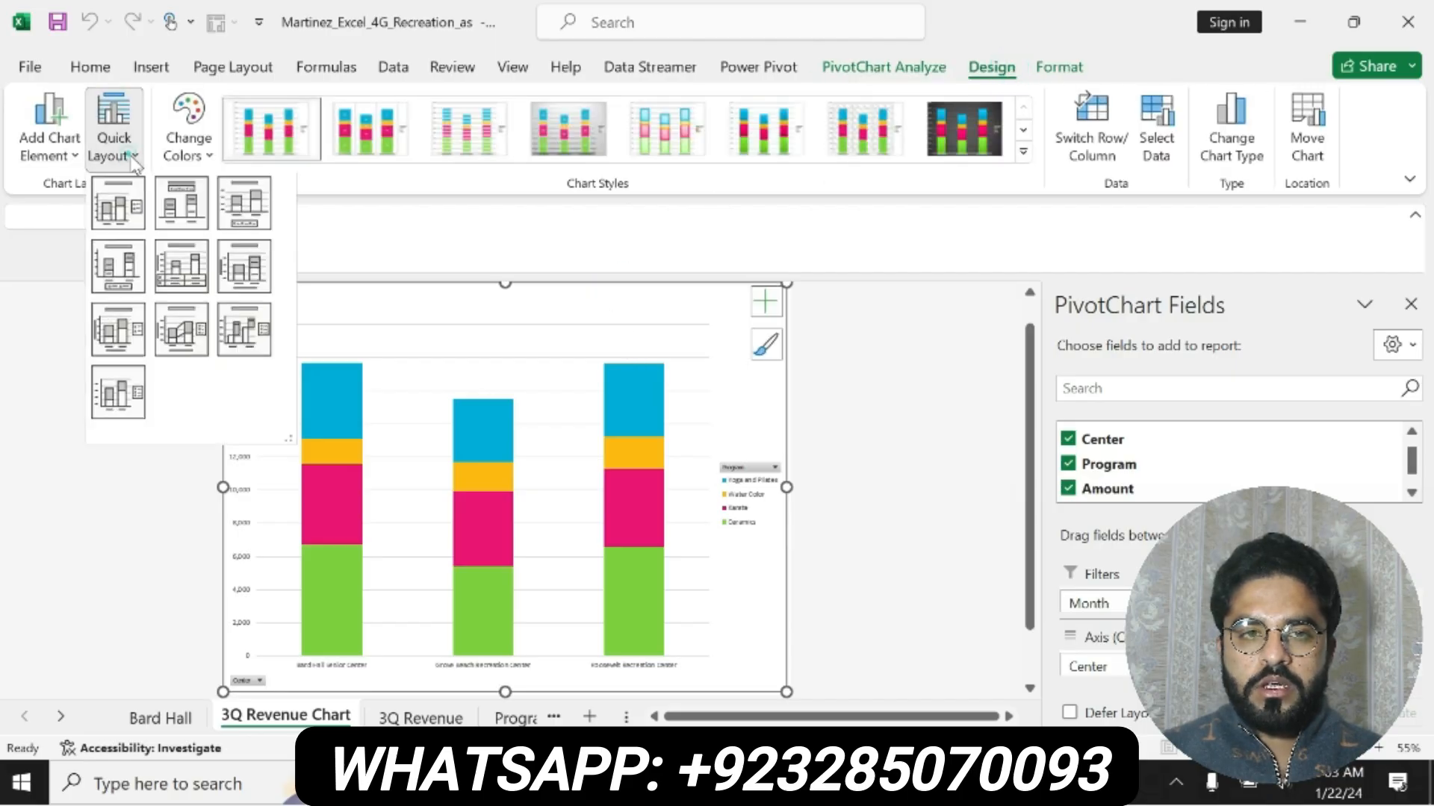
click(188, 224)
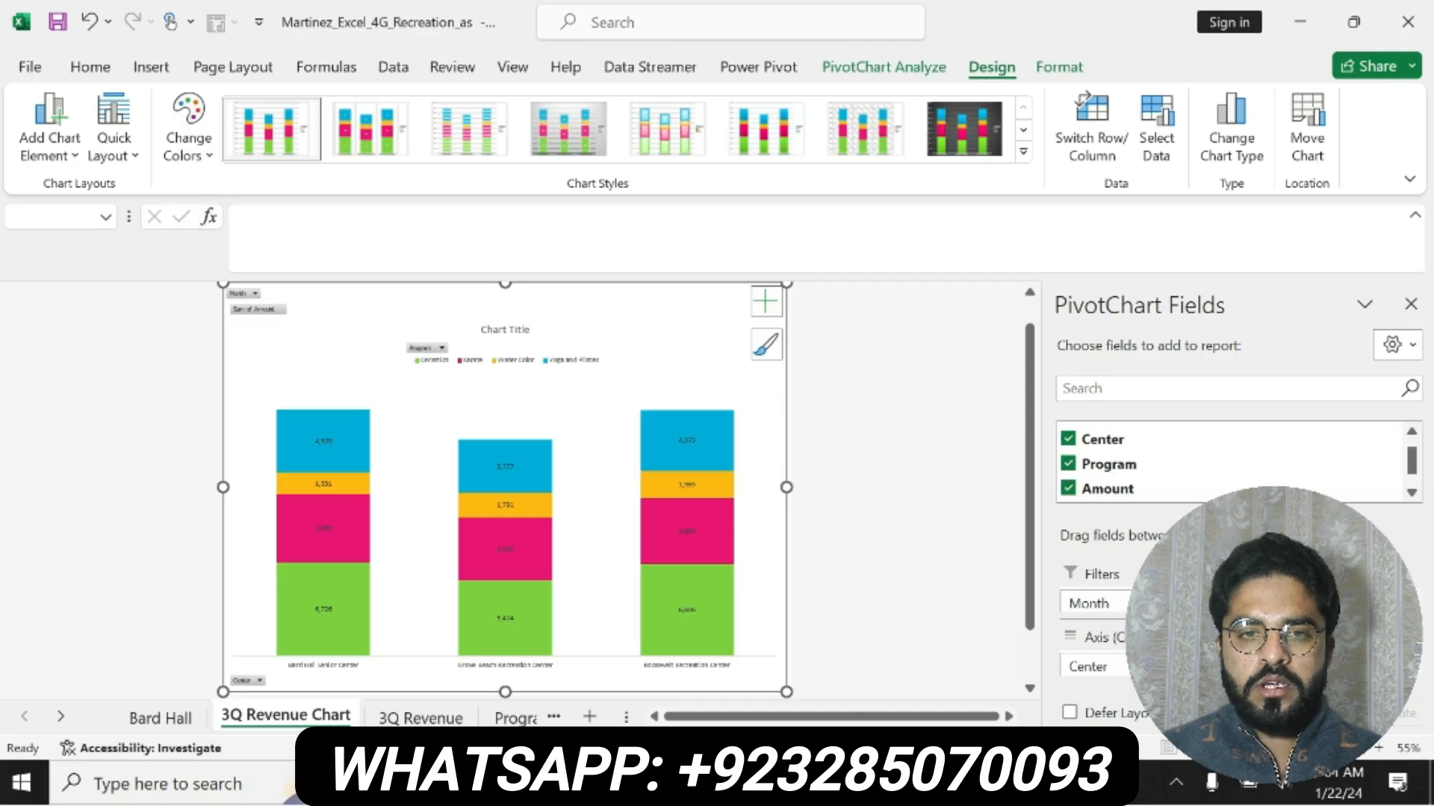
Recheck step 7's field-button requirement in Word, return to Excel and hide all field buttons on the PivotChart
key(alt+Tab)
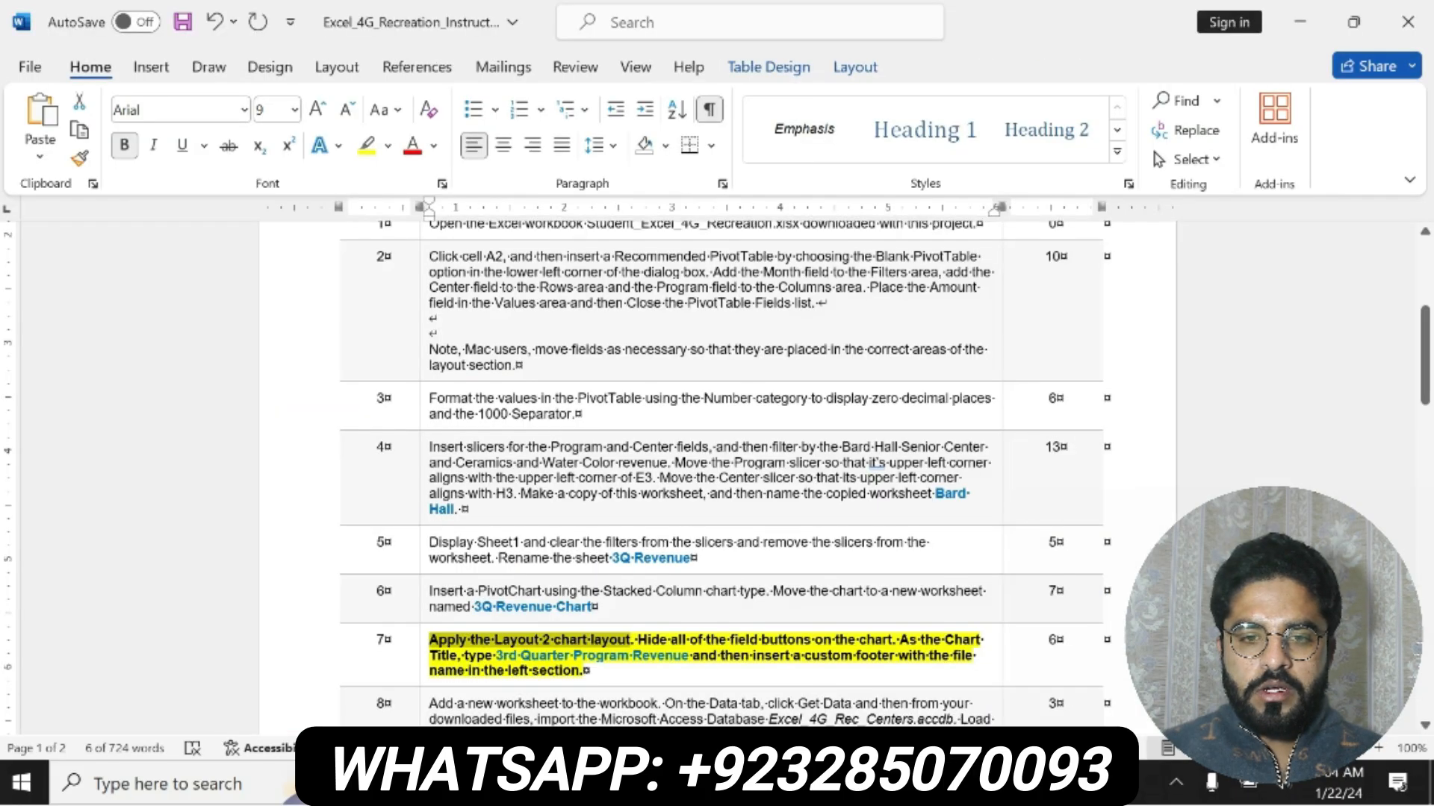
drag(636, 640, 896, 641)
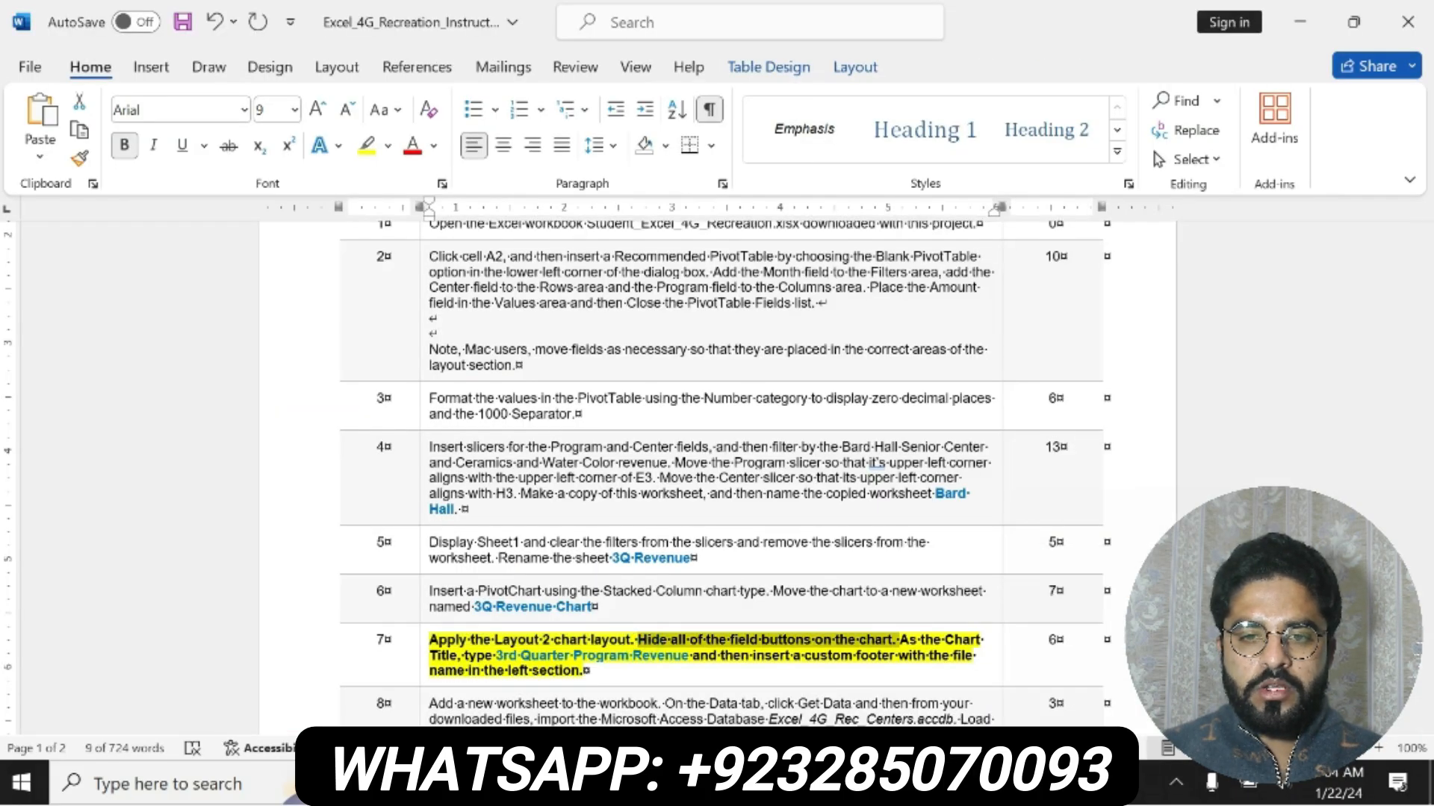
key(alt+Tab)
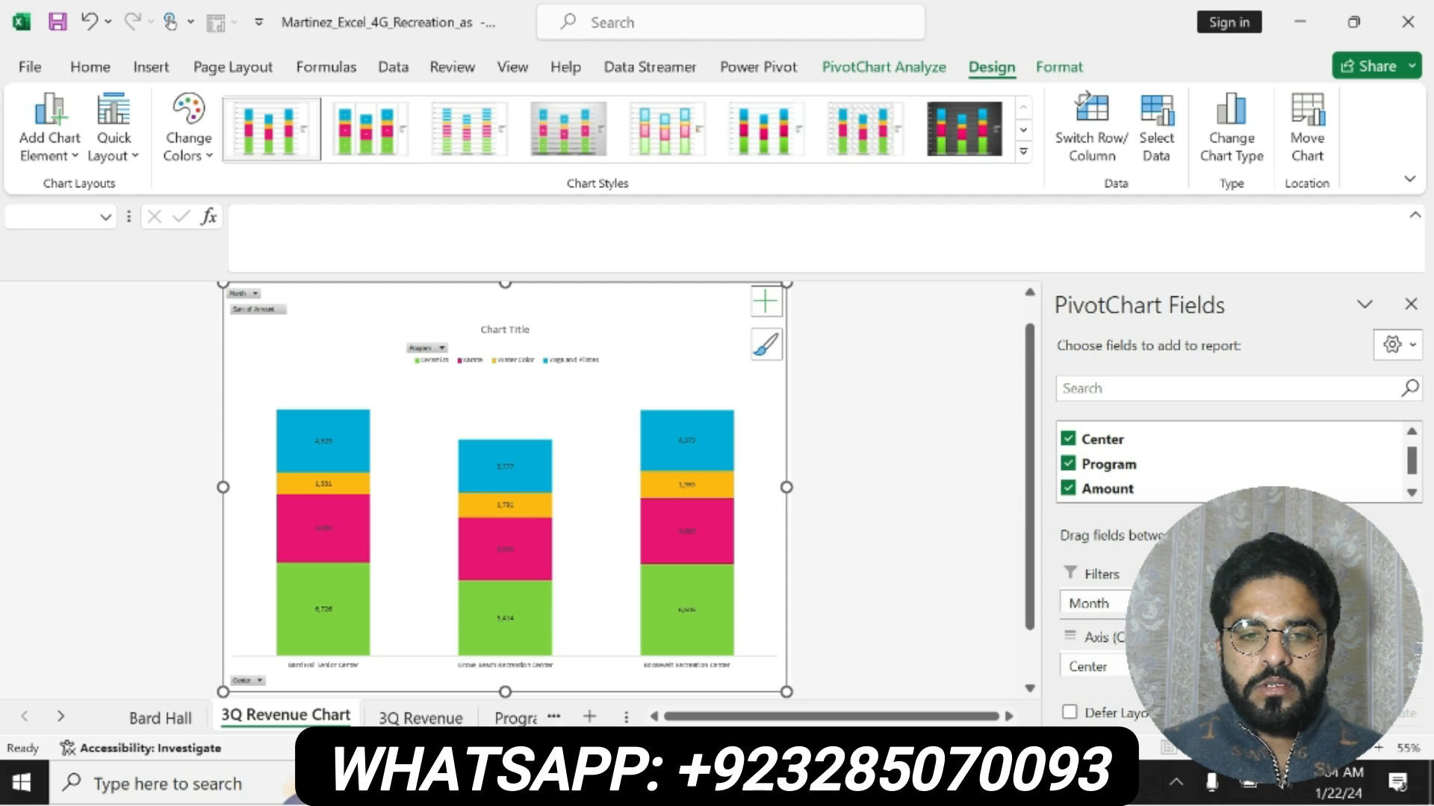
click(1059, 65)
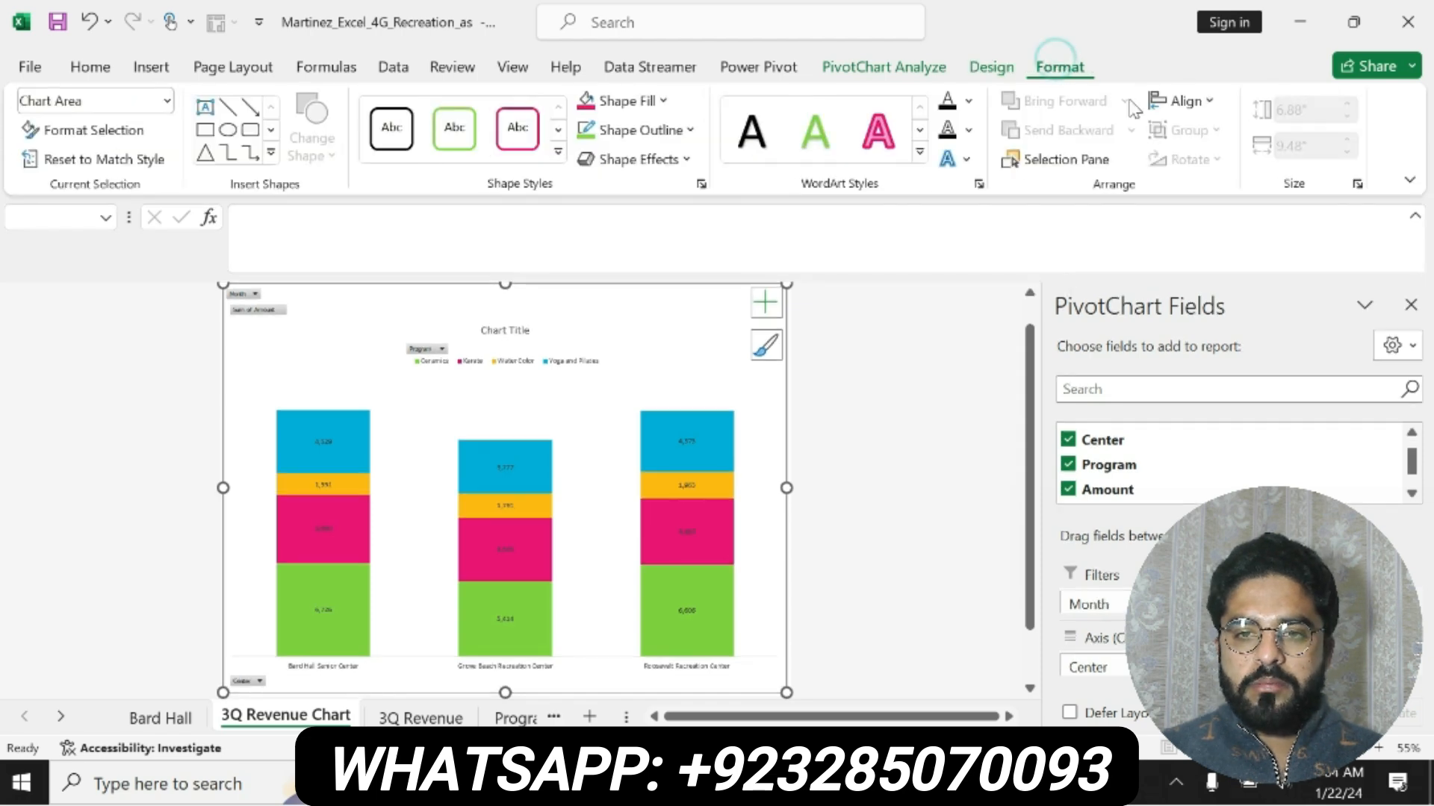
click(986, 67)
click(918, 68)
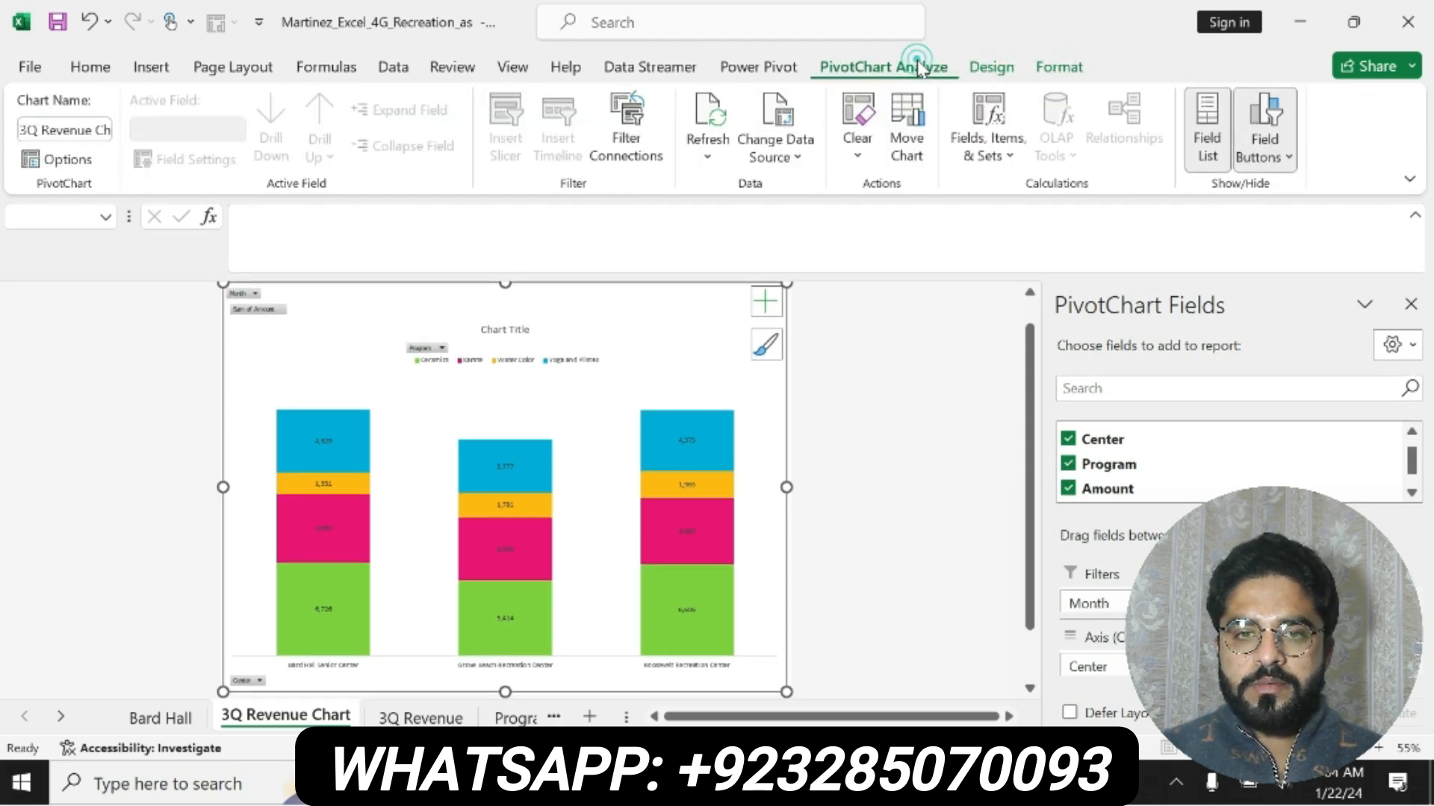
click(1288, 157)
click(1204, 361)
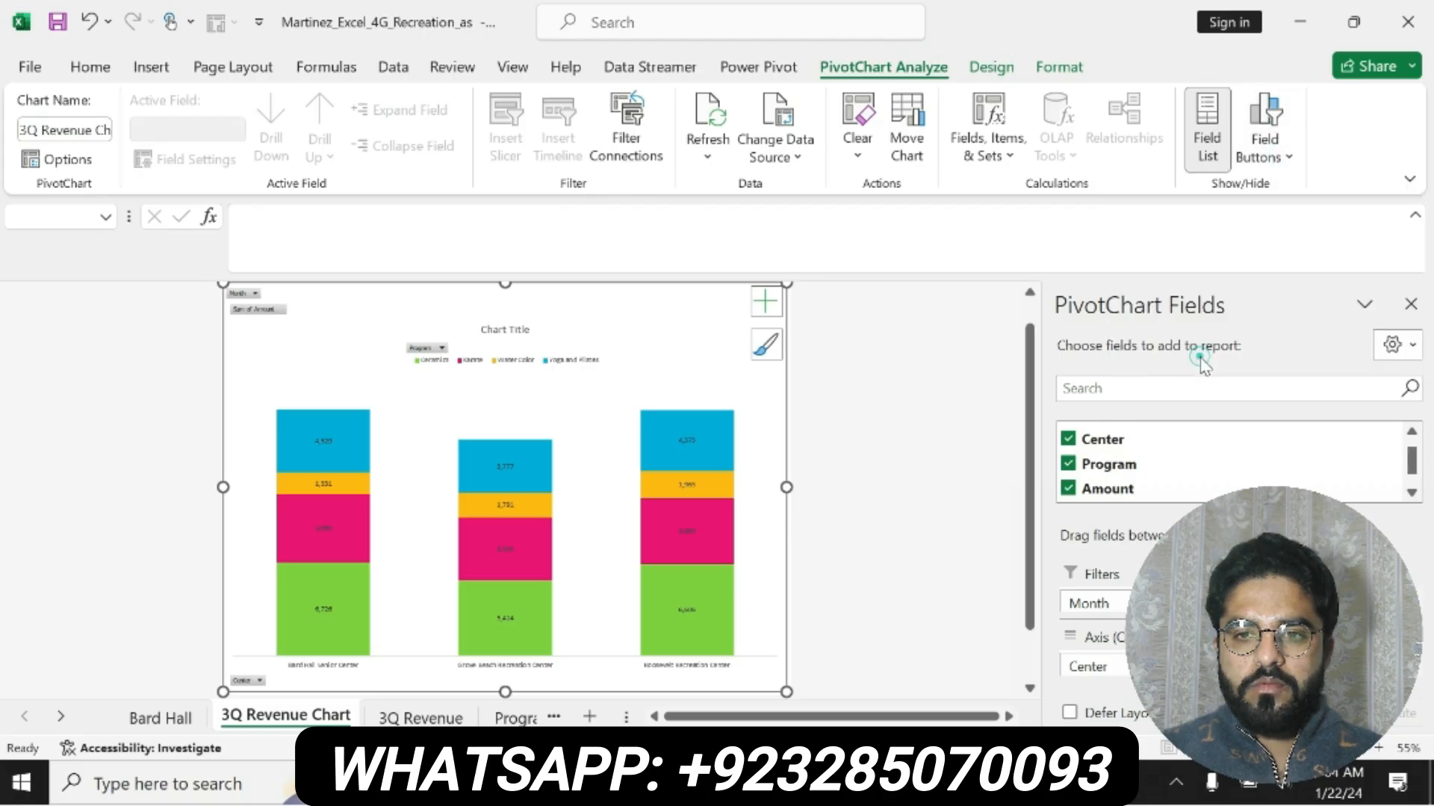
Switch to Word and copy the chart title text 3rd Quarter Program Revenue from step 7
key(alt+Tab)
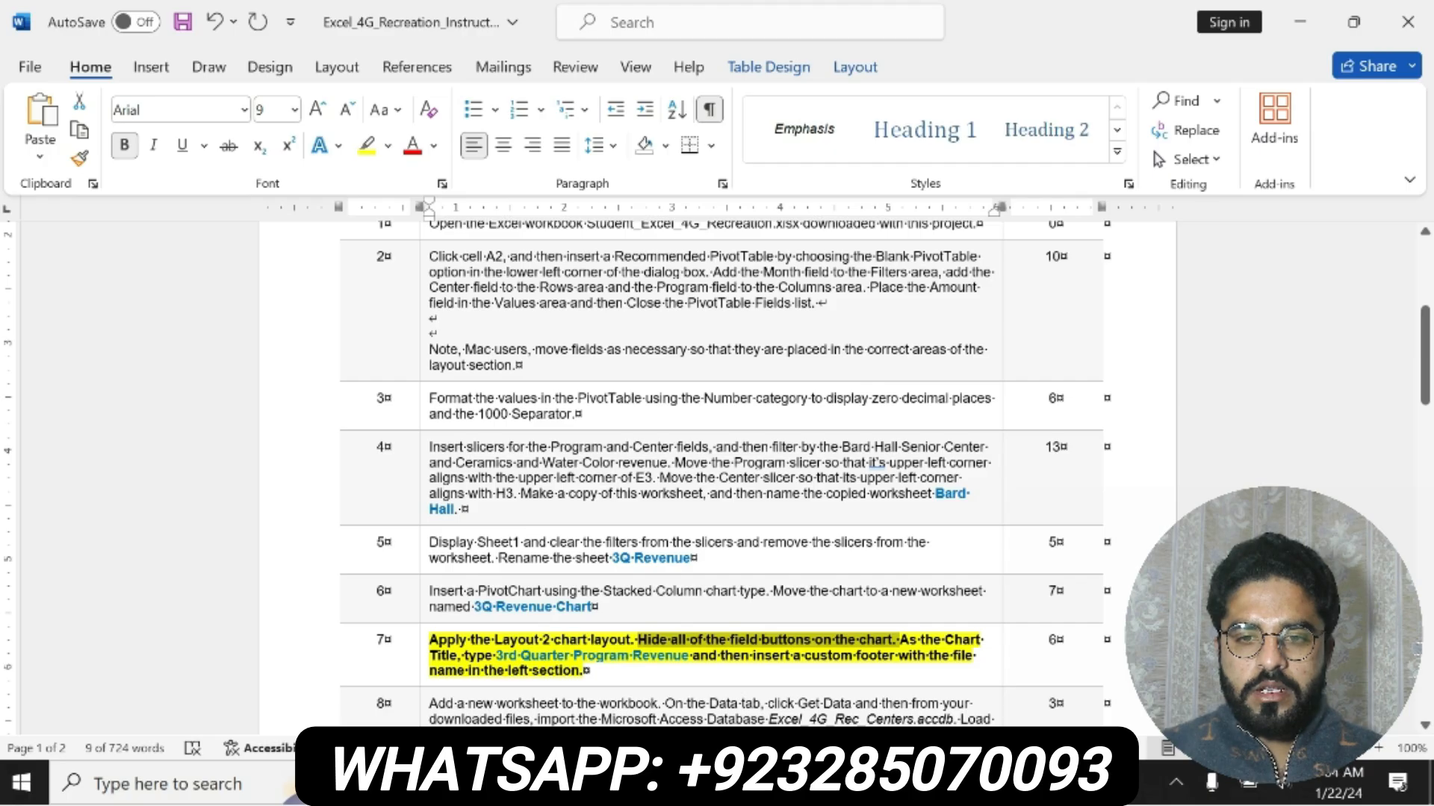
drag(471, 655, 582, 671)
click(520, 667)
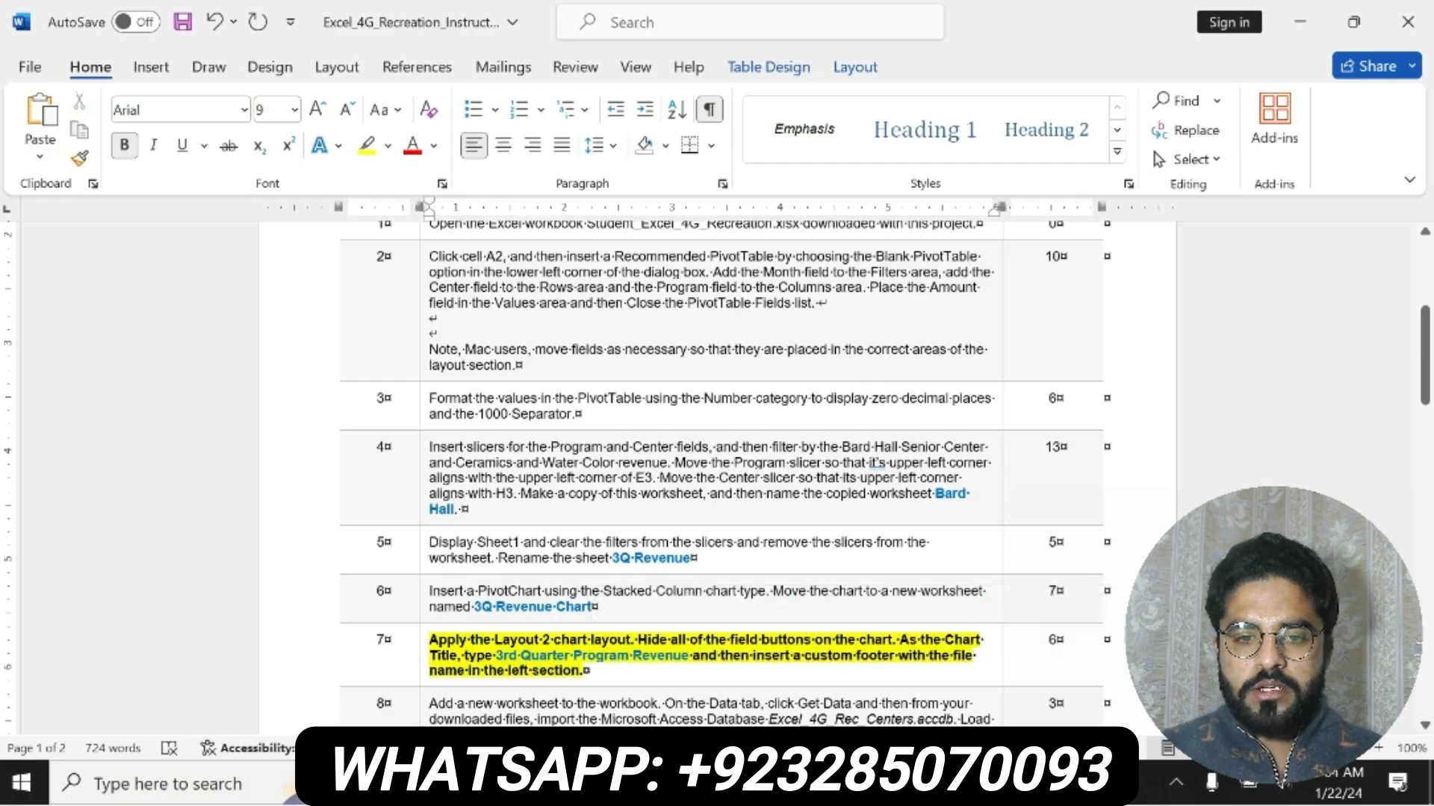
drag(495, 655, 681, 657)
key(ctrl+c)
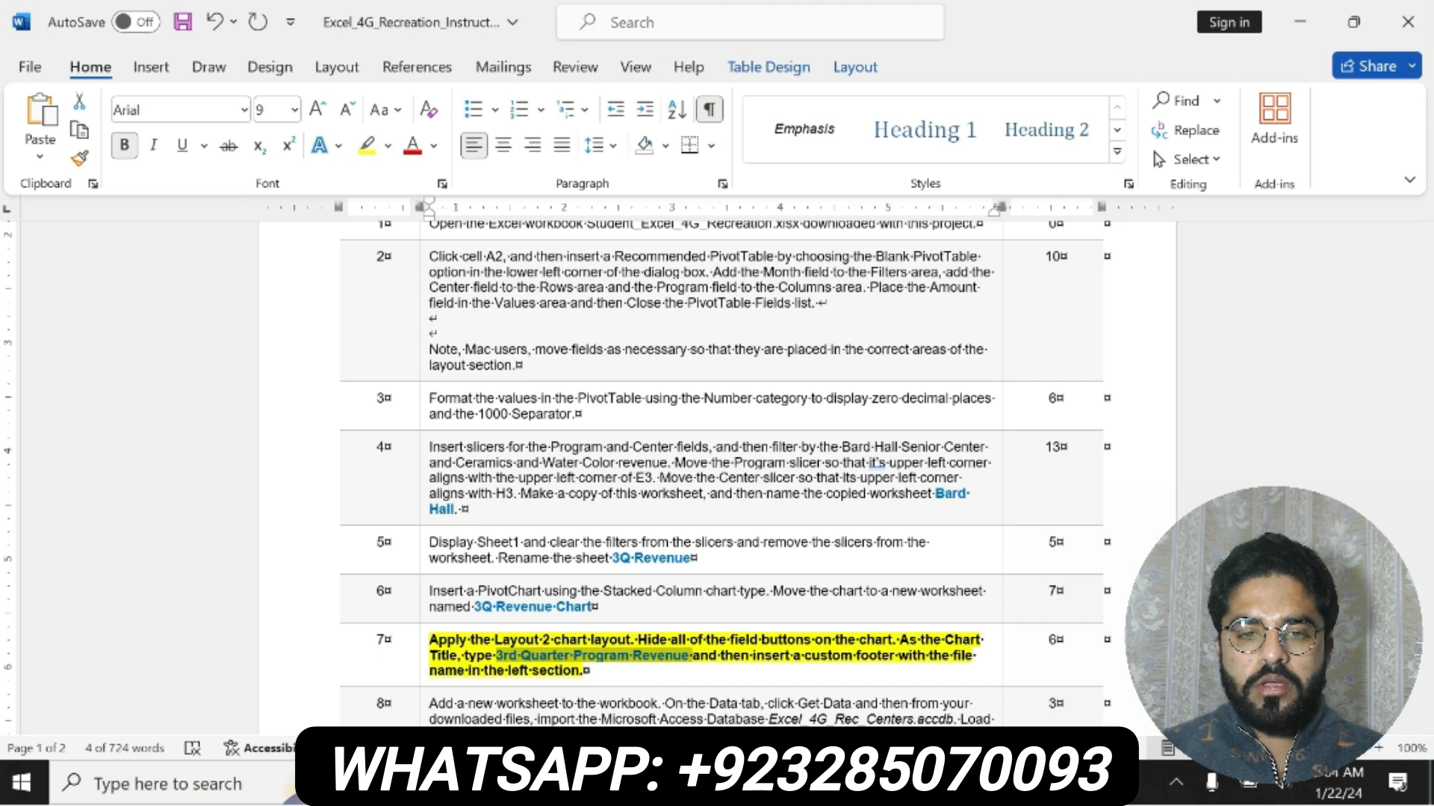
Switch to Excel and replace the PivotChart's placeholder title with the copied text 3rd Quarter Program Revenue
click(836, 783)
click(519, 296)
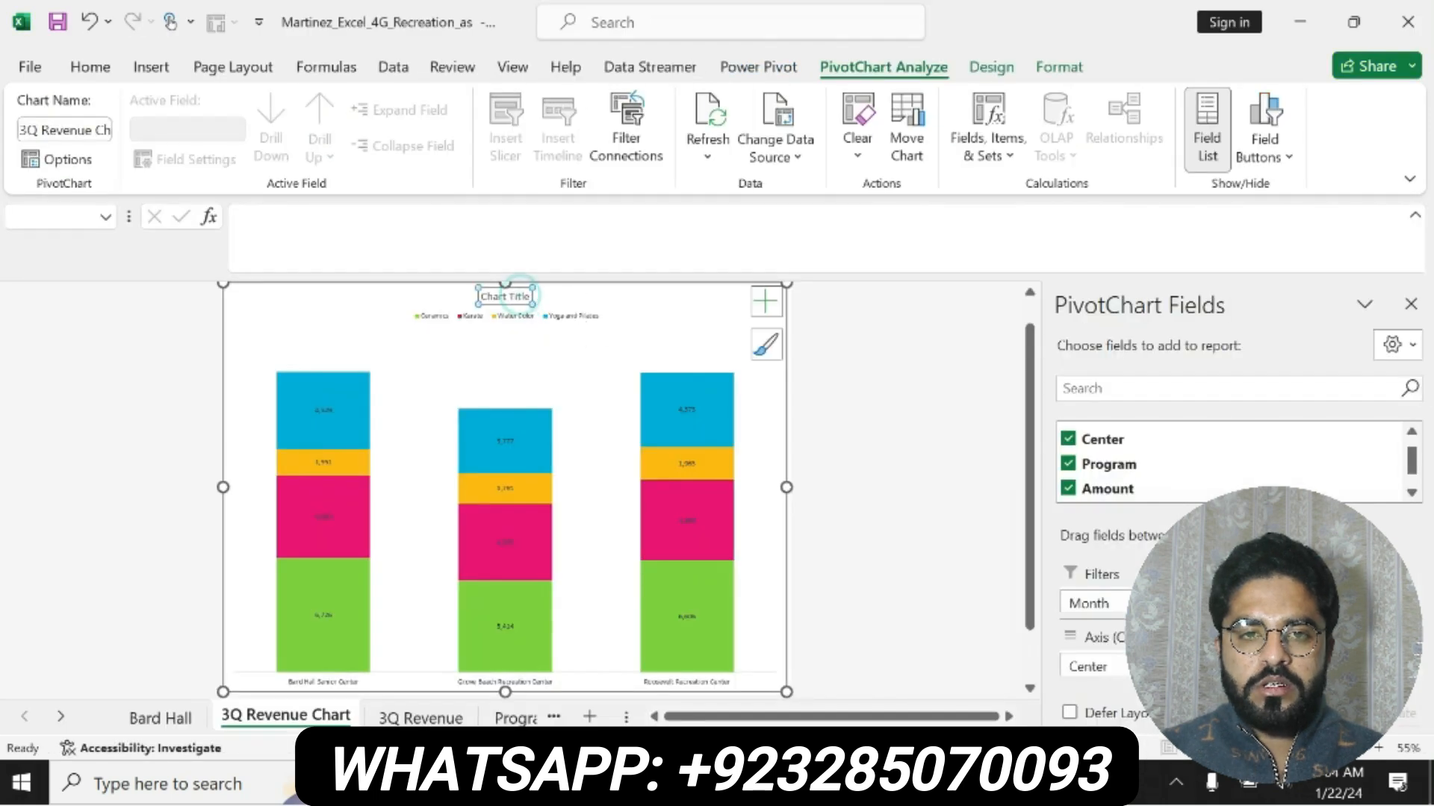
click(836, 783)
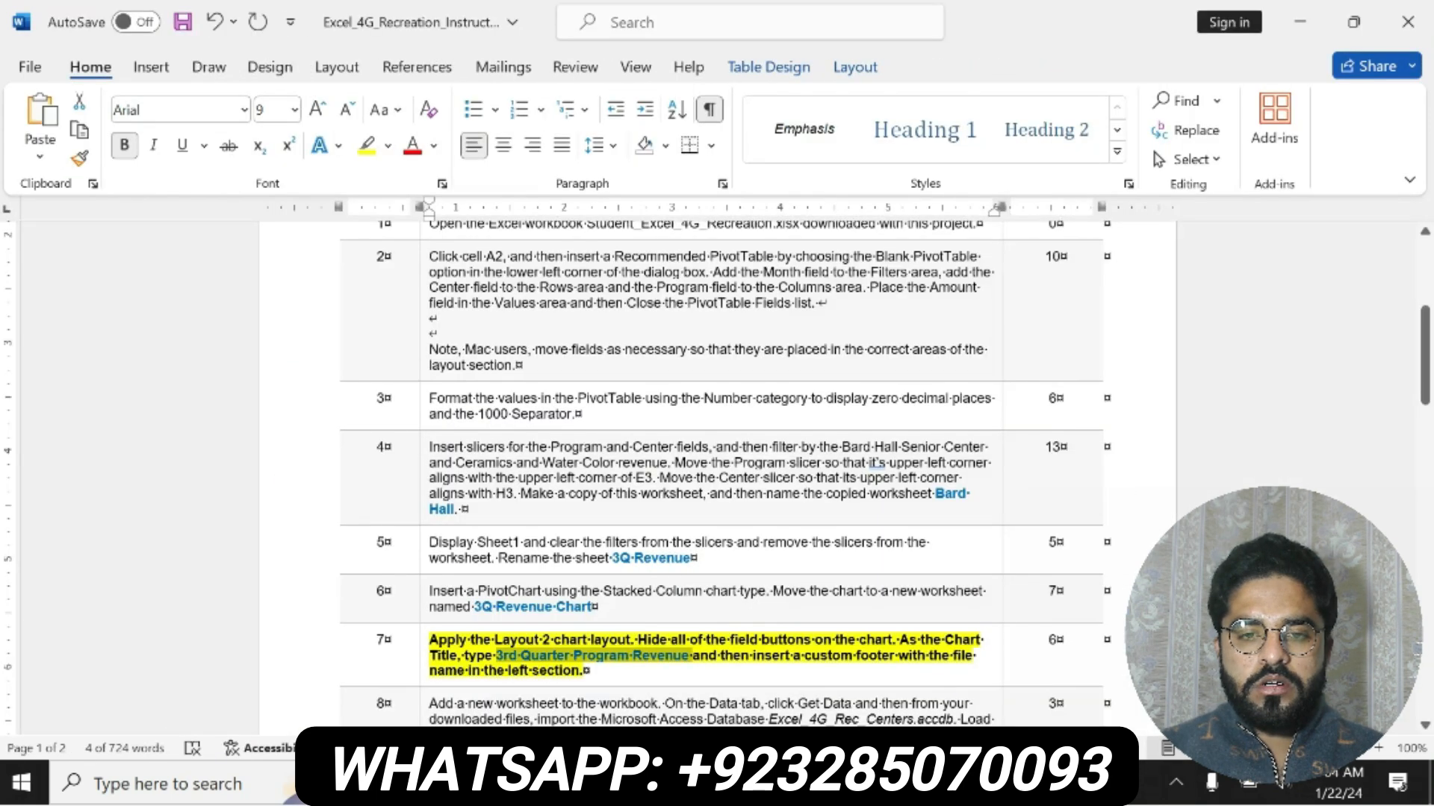
click(836, 782)
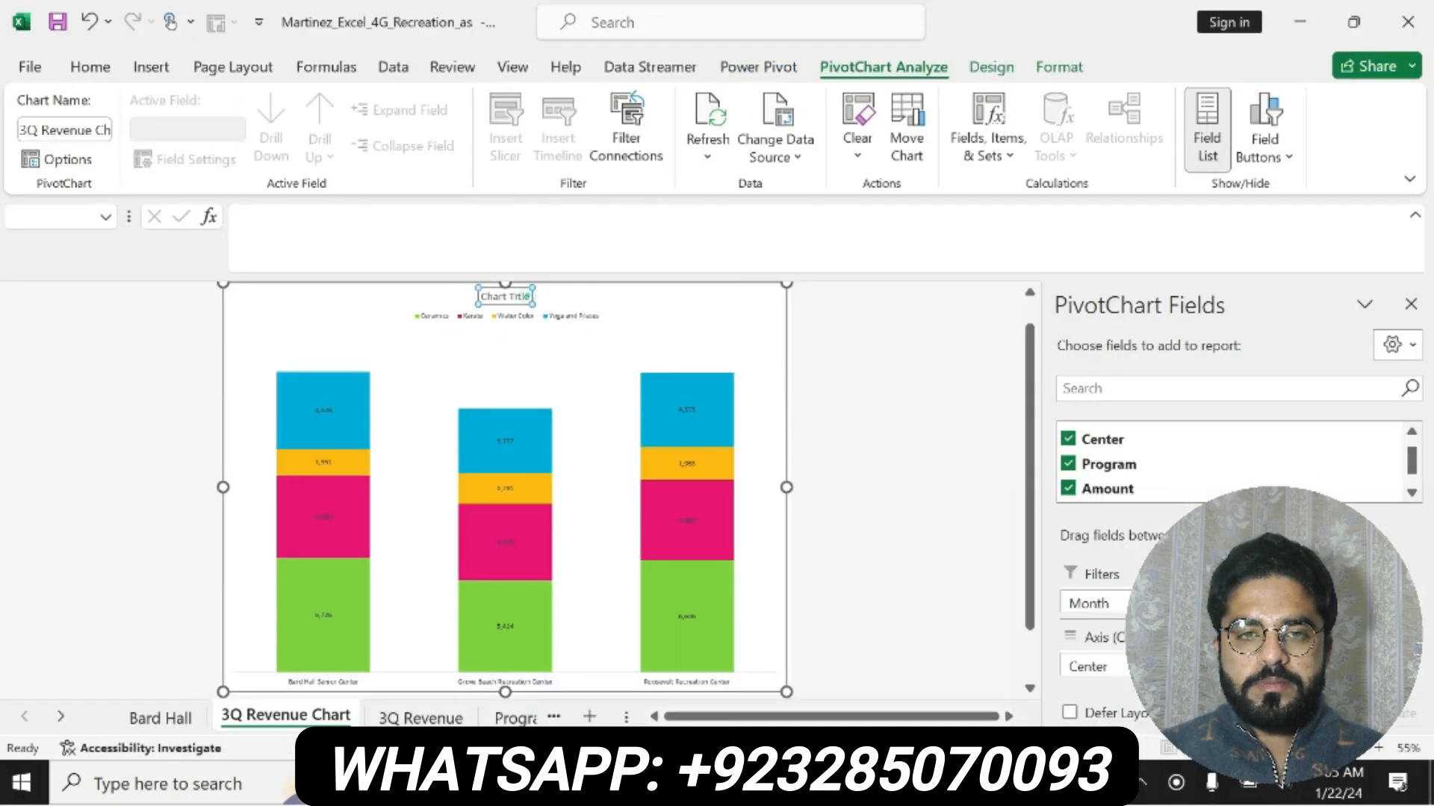
drag(530, 297, 487, 297)
key(BackSpace)
key(ctrl+v)
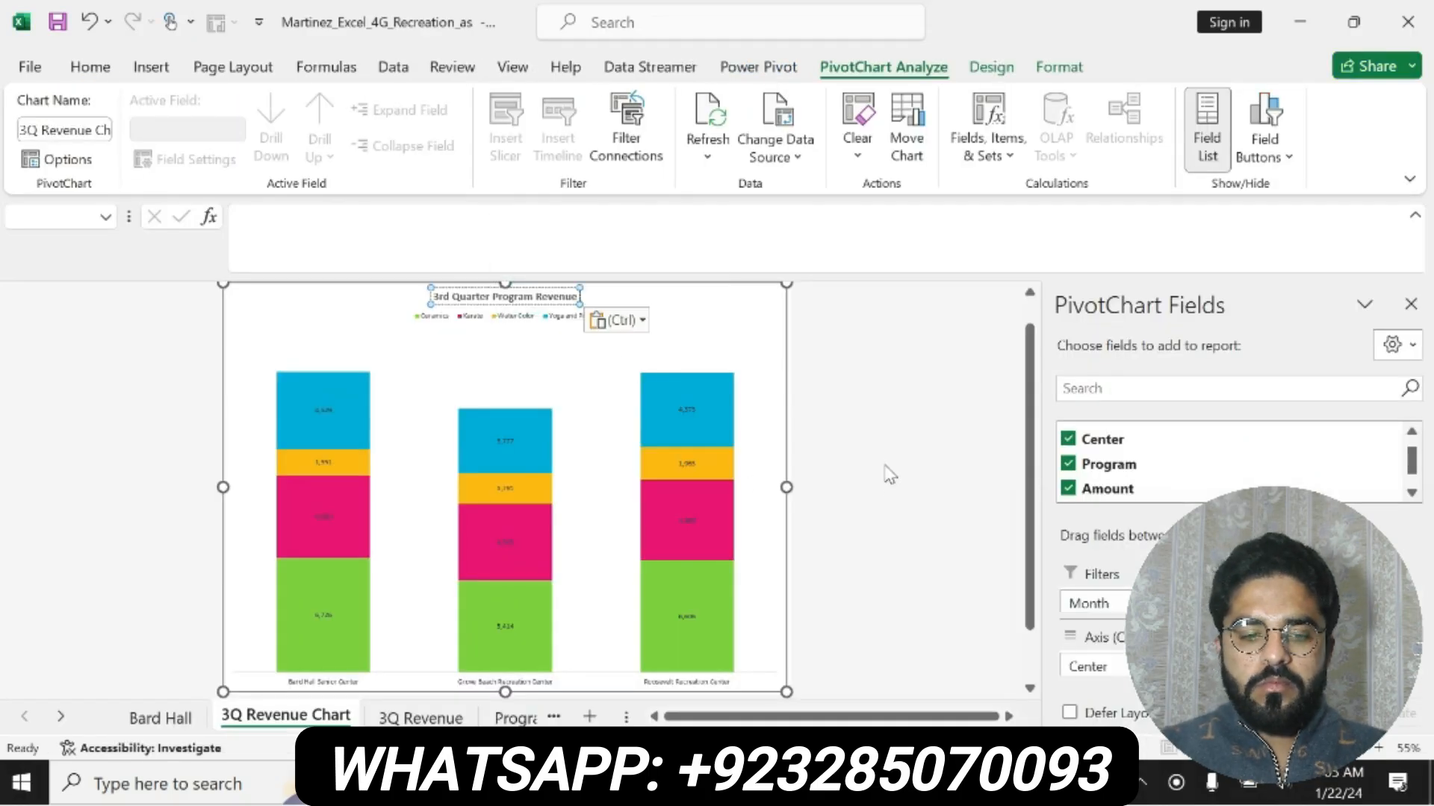
click(886, 474)
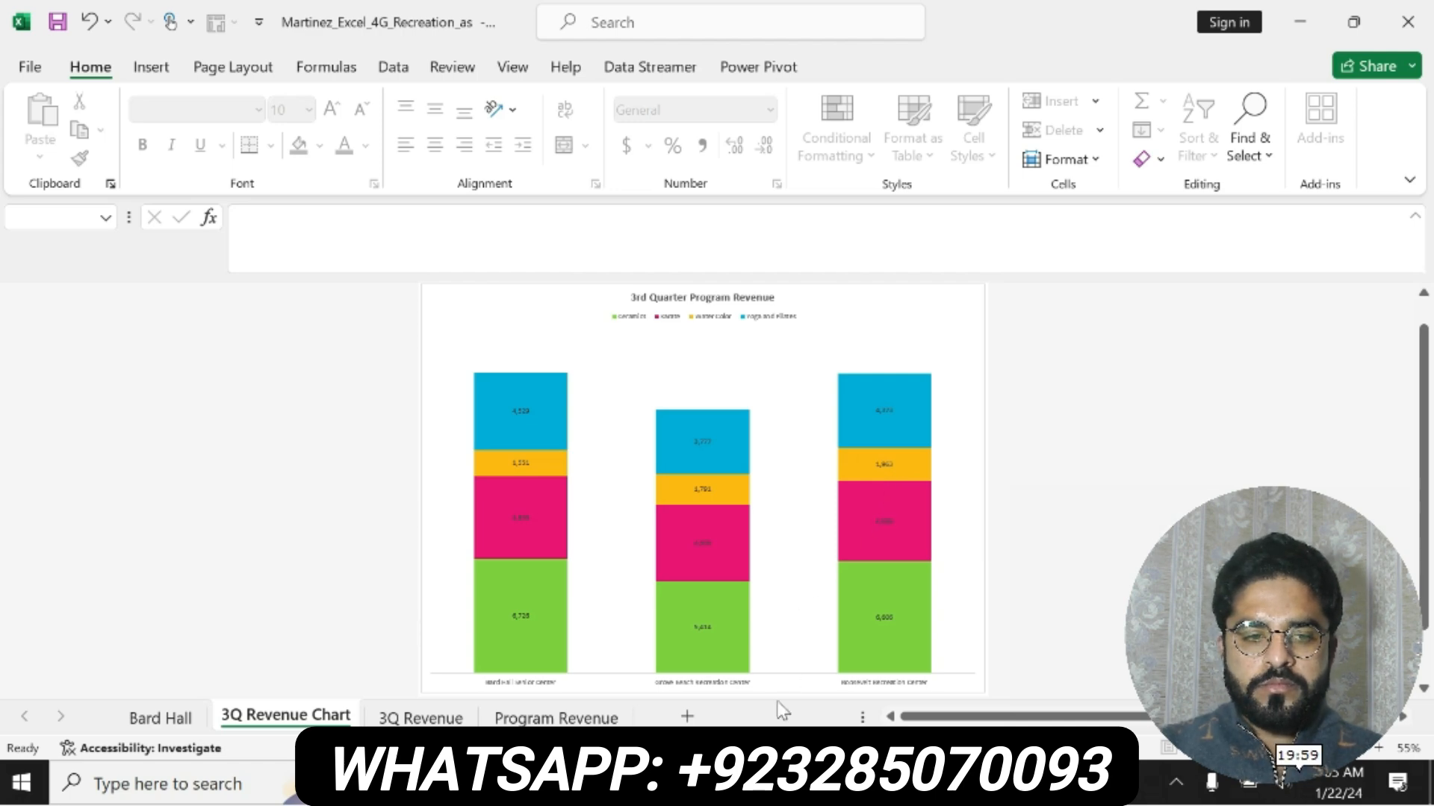
Switch to Word to examine step 7's custom footer requirement, and return to Excel
key(alt+Tab)
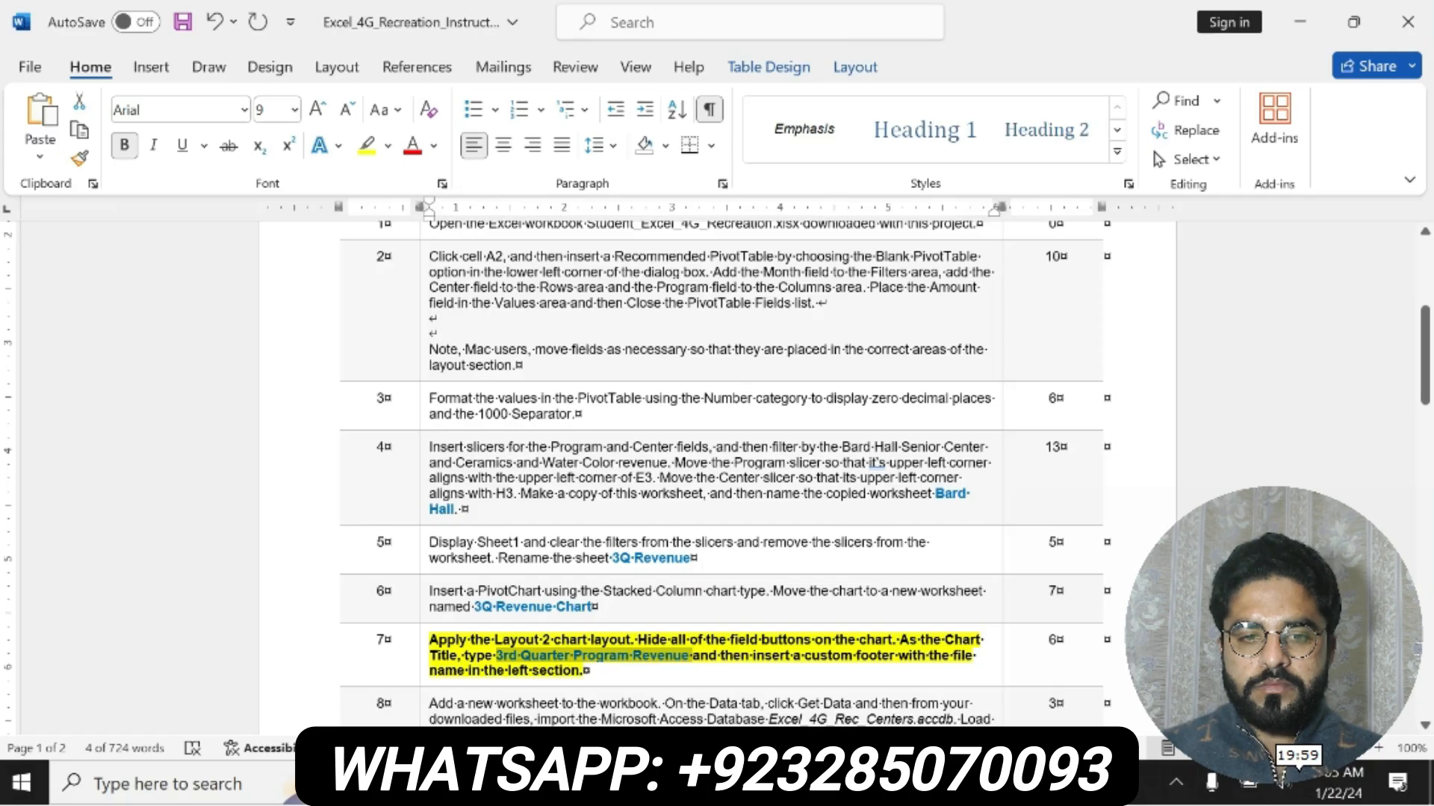
drag(721, 656, 781, 670)
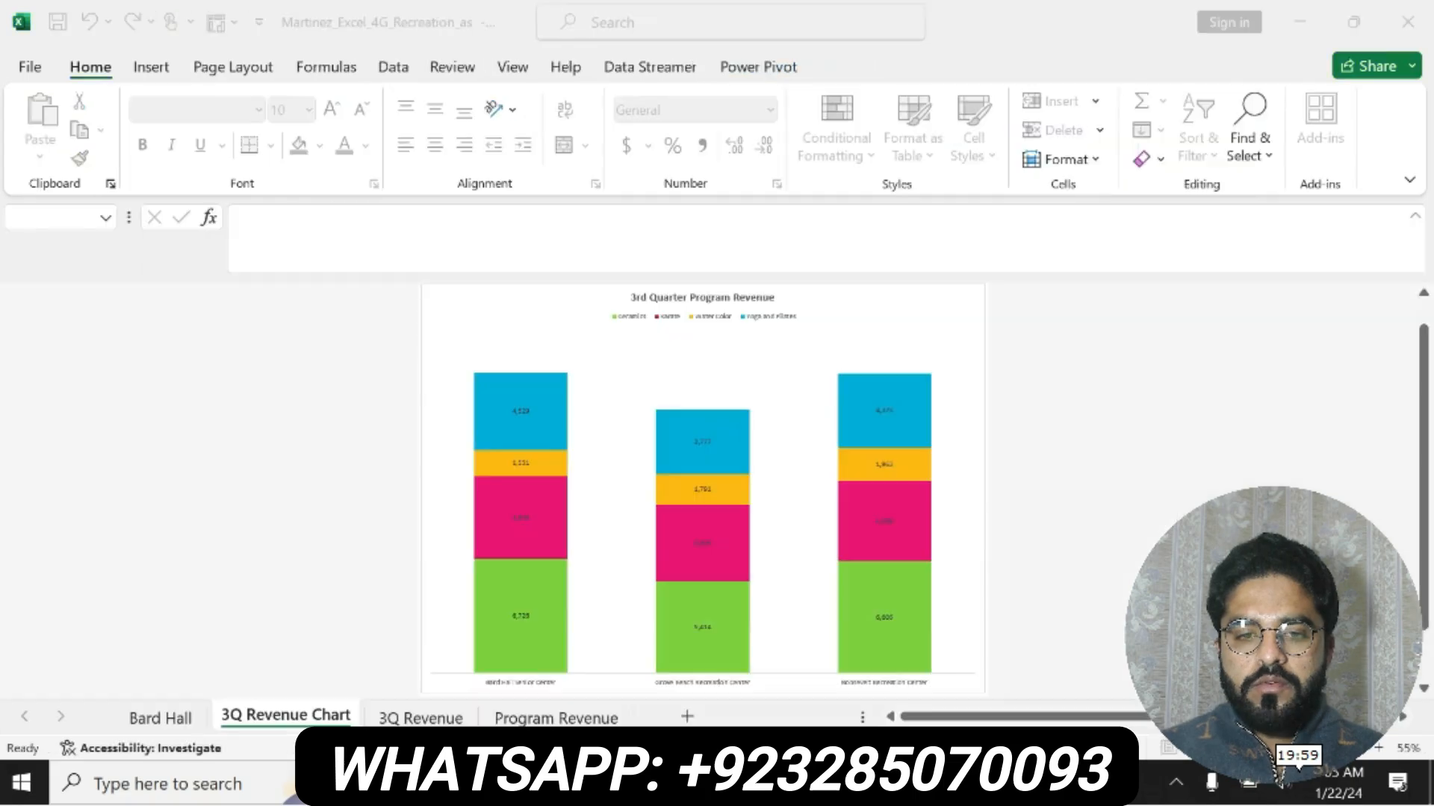
key(alt+Tab)
Add a custom footer with the file name in the left section of the 3Q Revenue Chart sheet, rechecking step 7 in Word
click(233, 66)
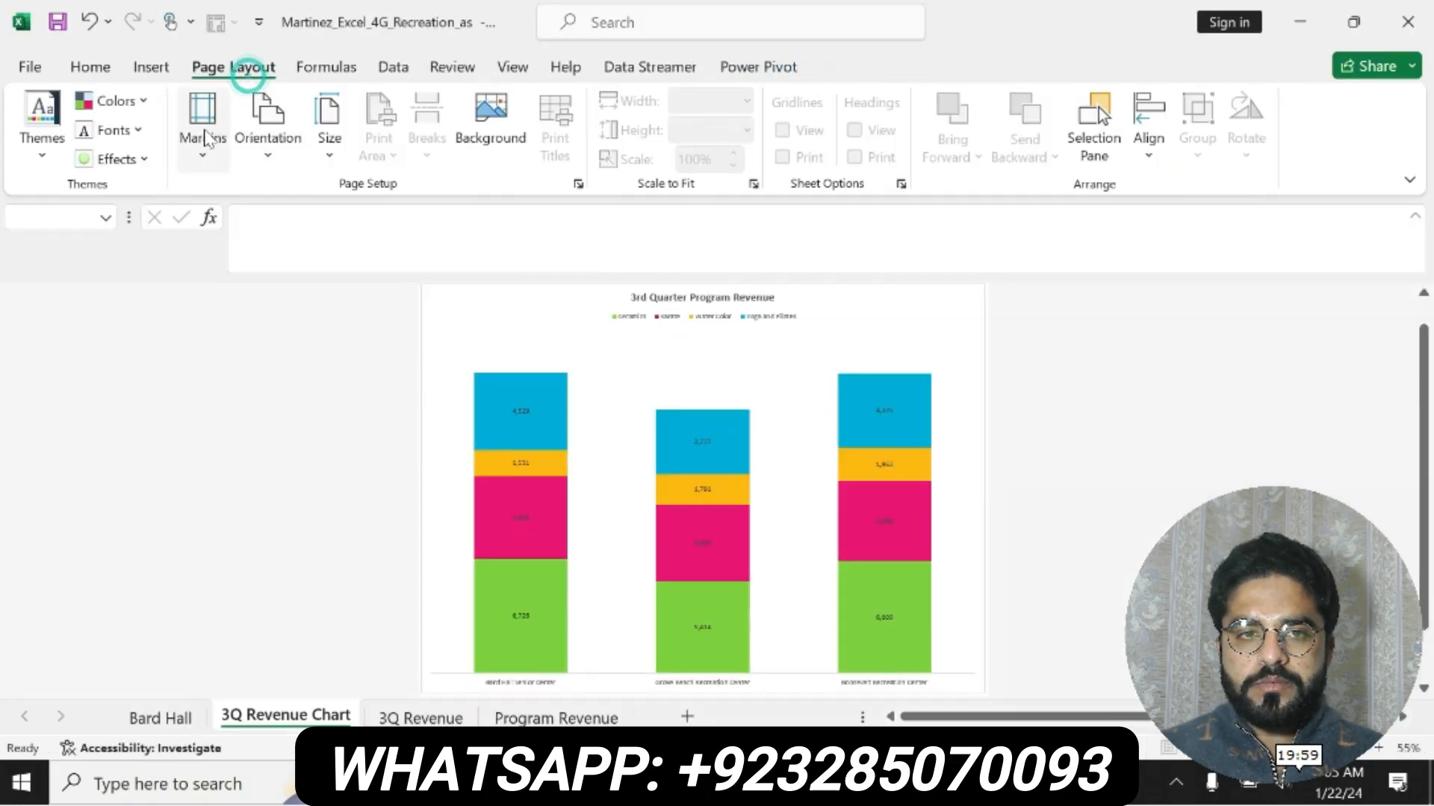
click(202, 120)
click(254, 613)
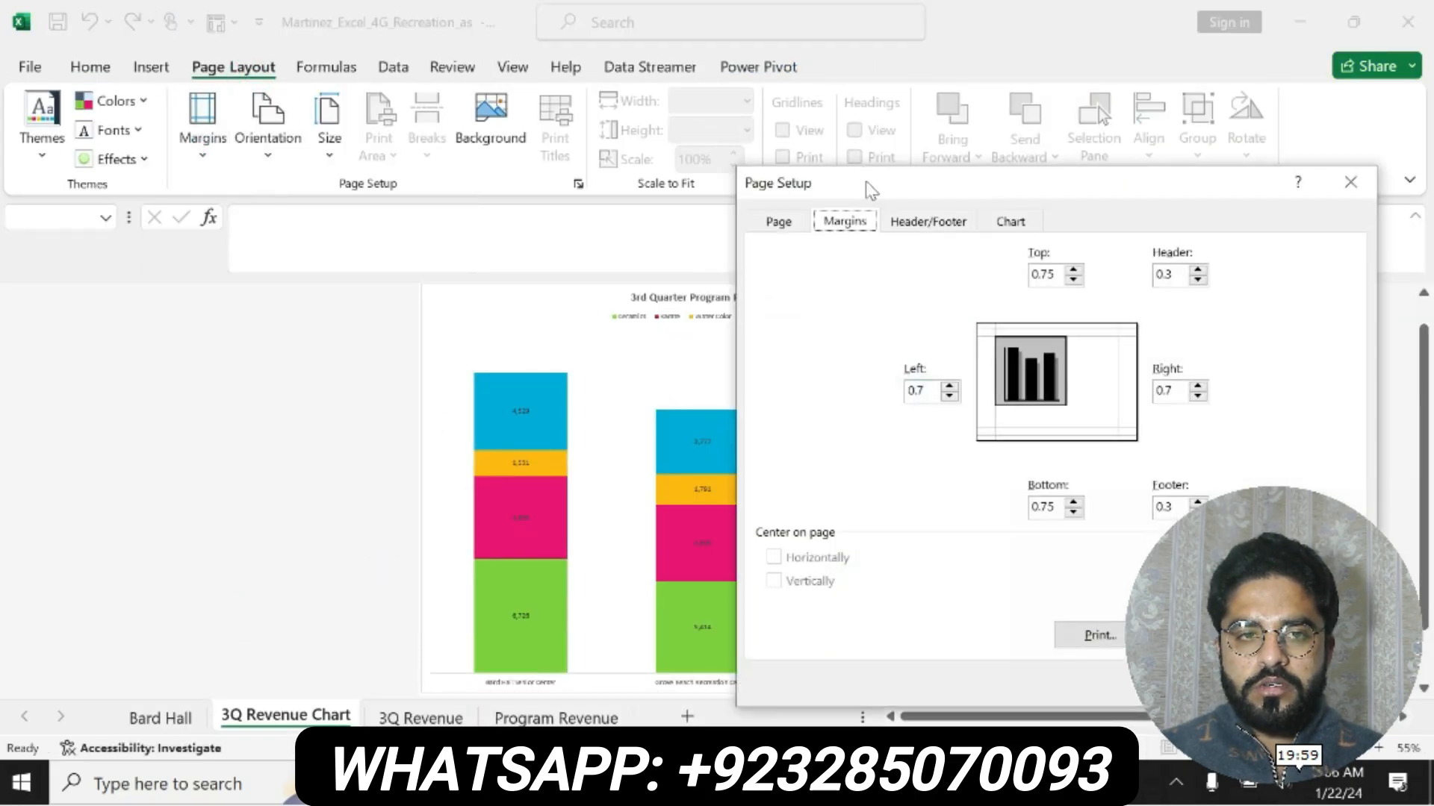
click(941, 220)
click(1133, 378)
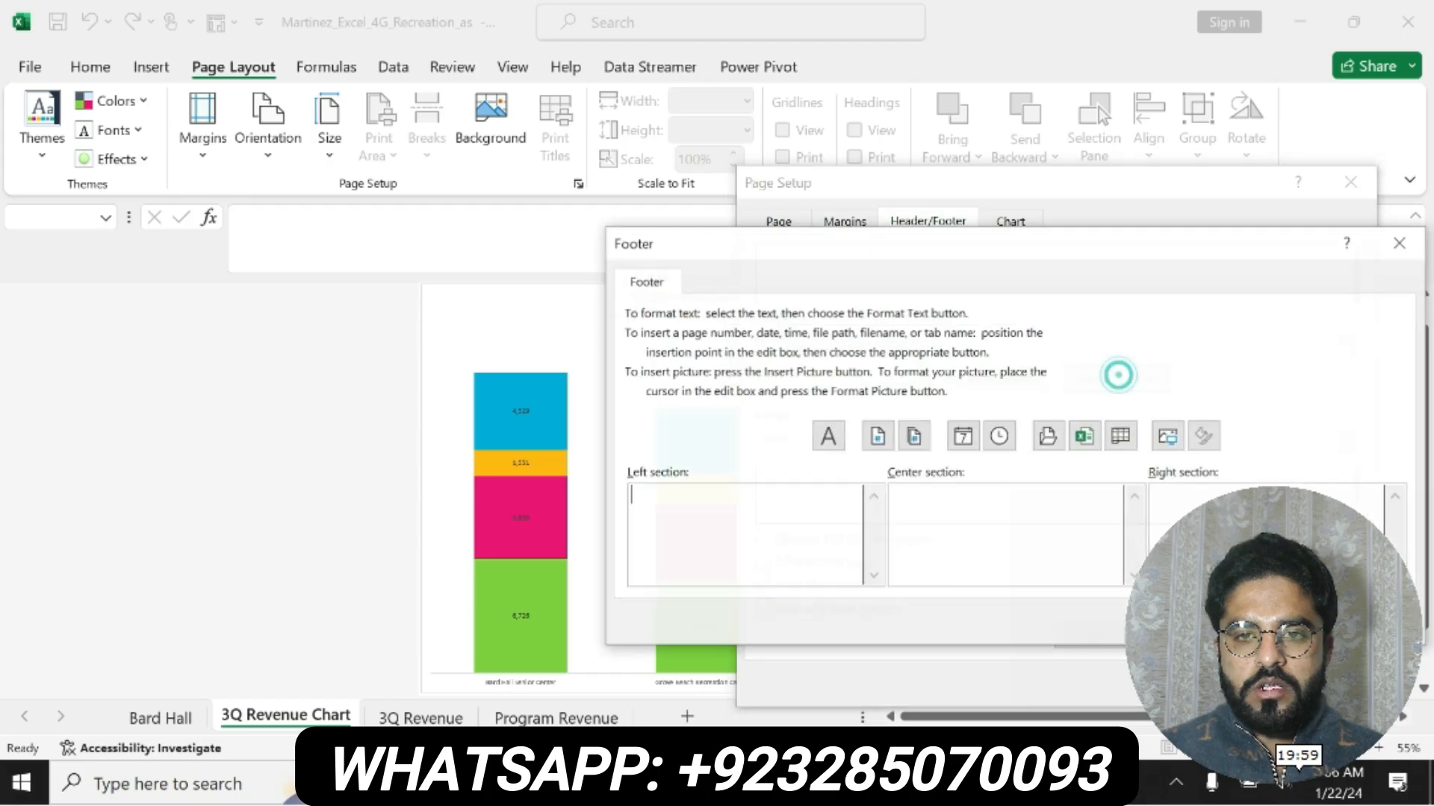
key(alt+Tab)
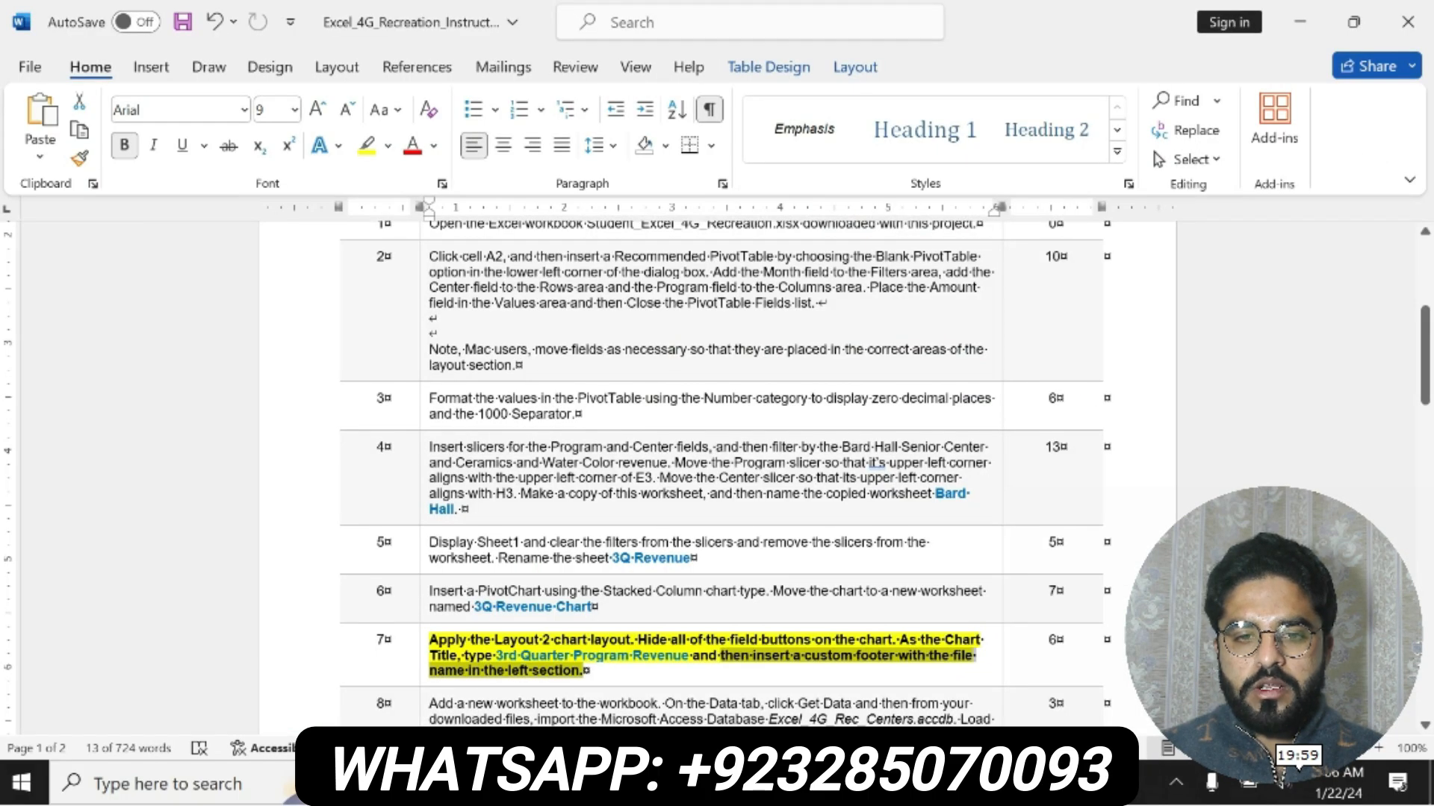
key(alt+Tab)
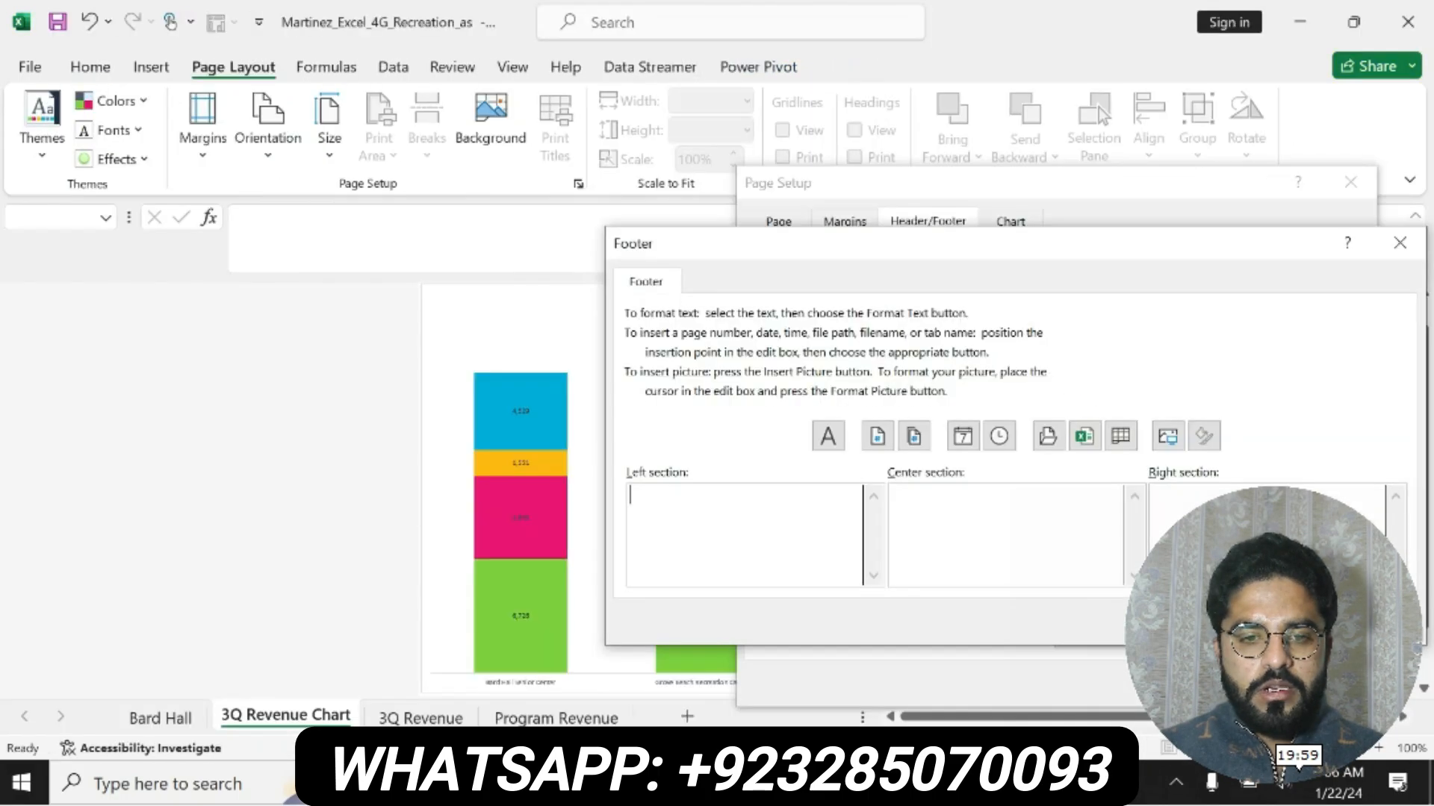
click(1084, 436)
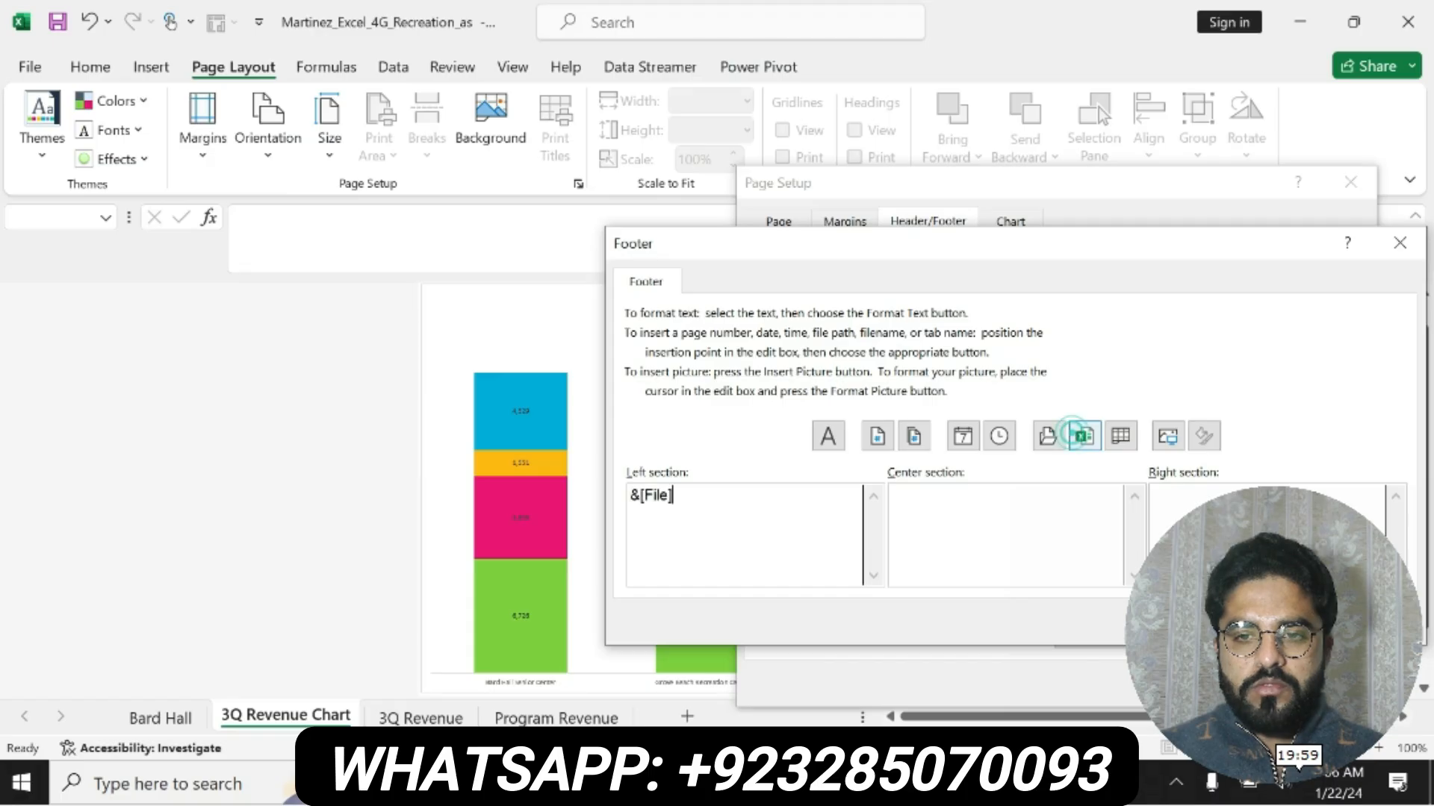
click(1283, 622)
click(1222, 683)
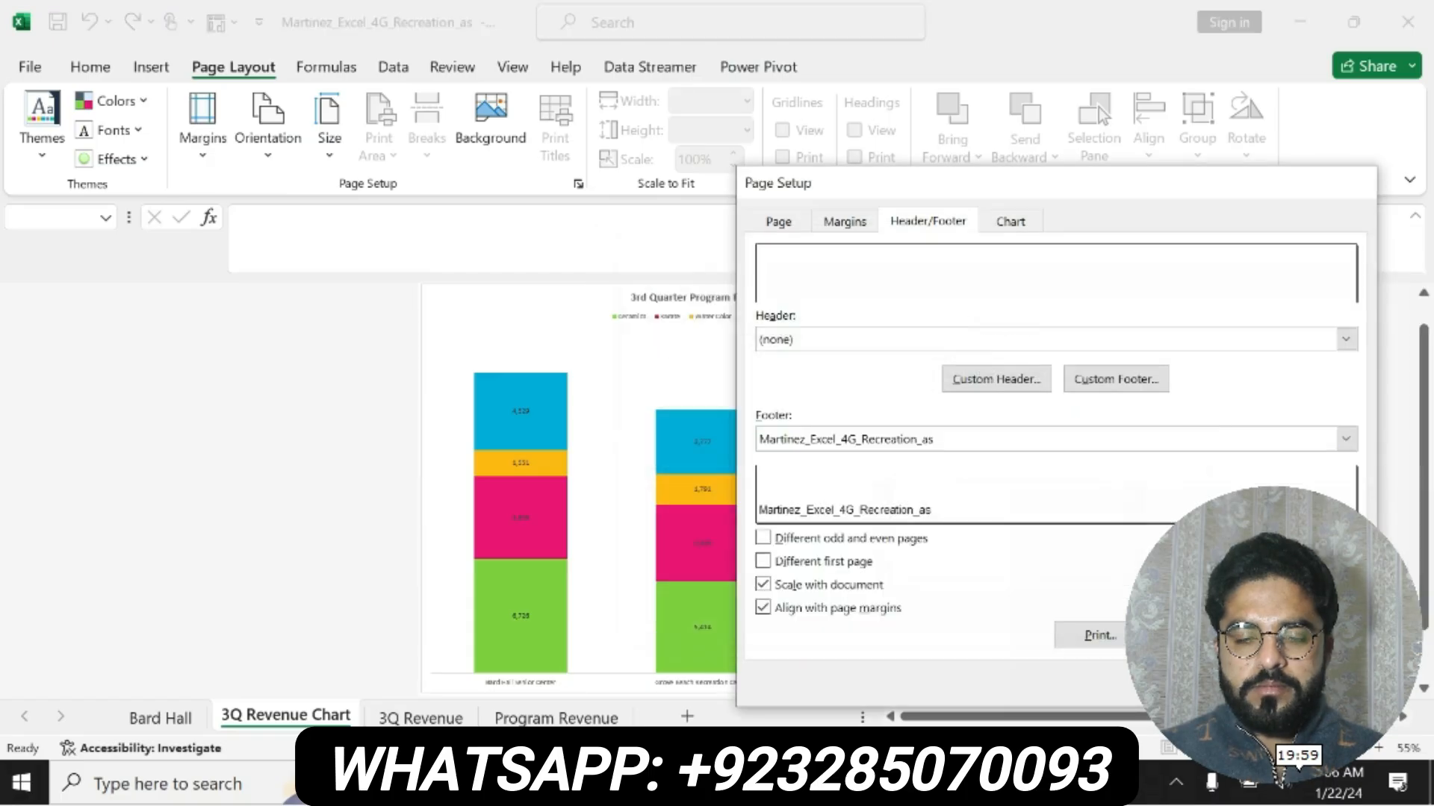
Switch to Word and undo the bold and yellow highlight on step 7's instructions
key(alt+Tab)
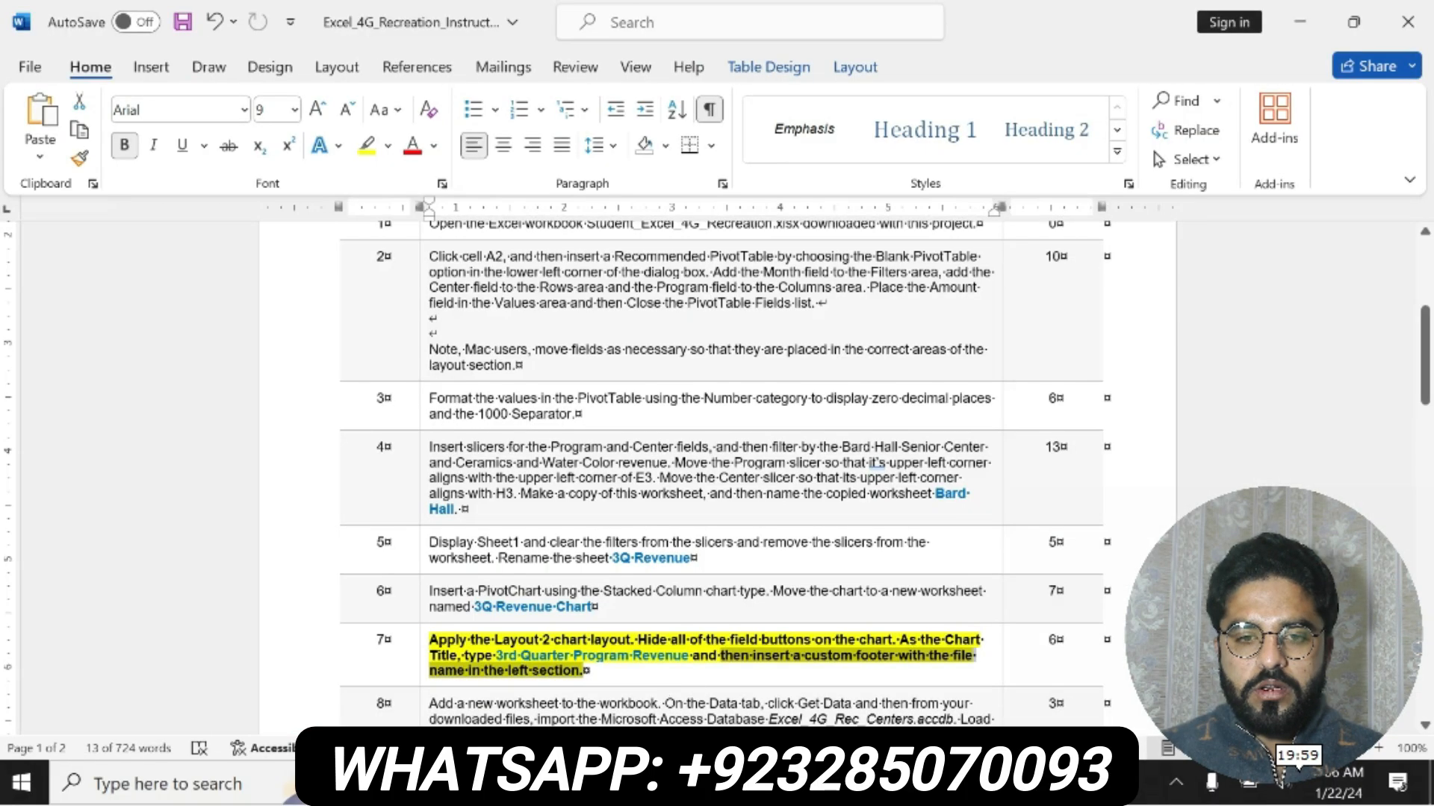
key(ctrl+z)
key(ctrl+z)
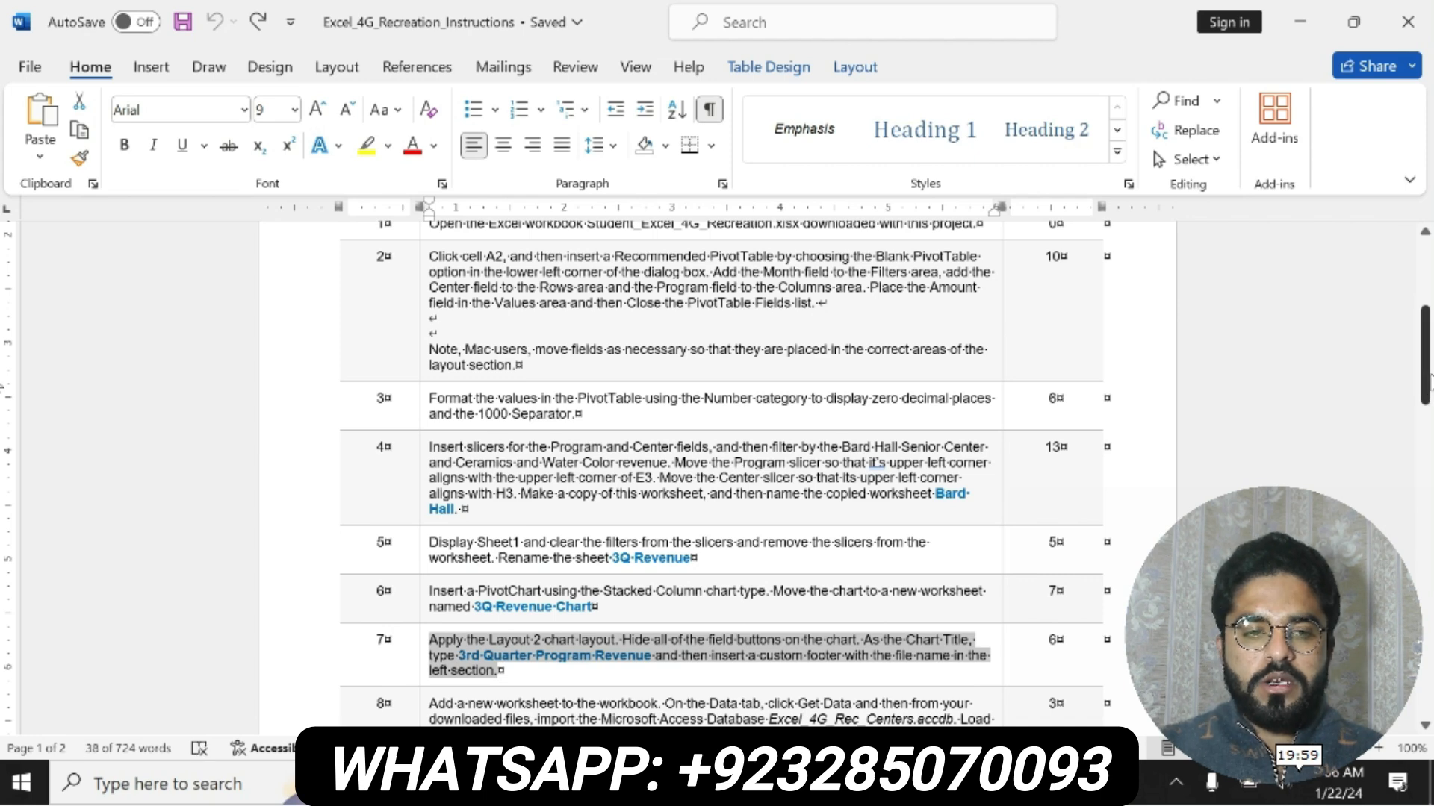
drag(1426, 382, 1430, 405)
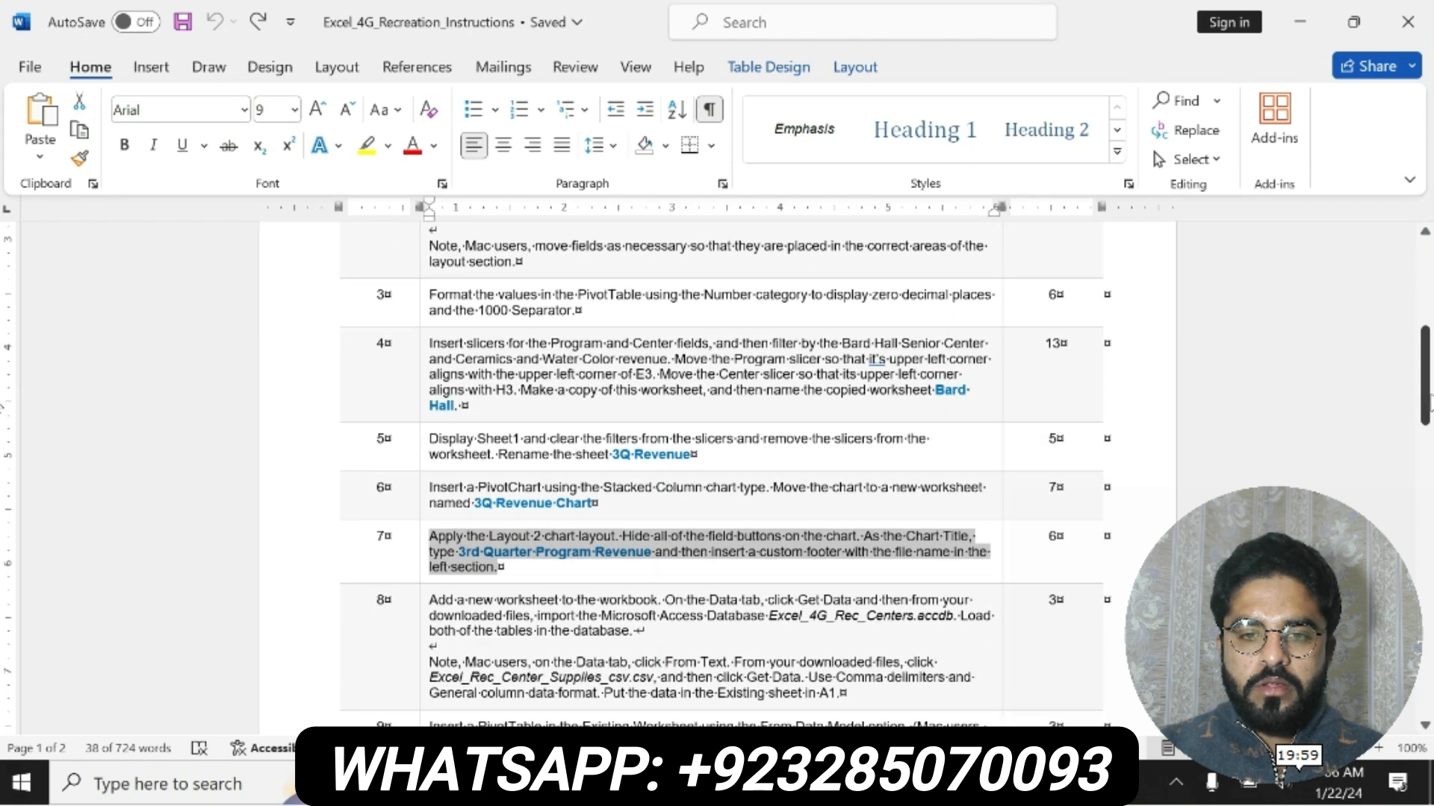